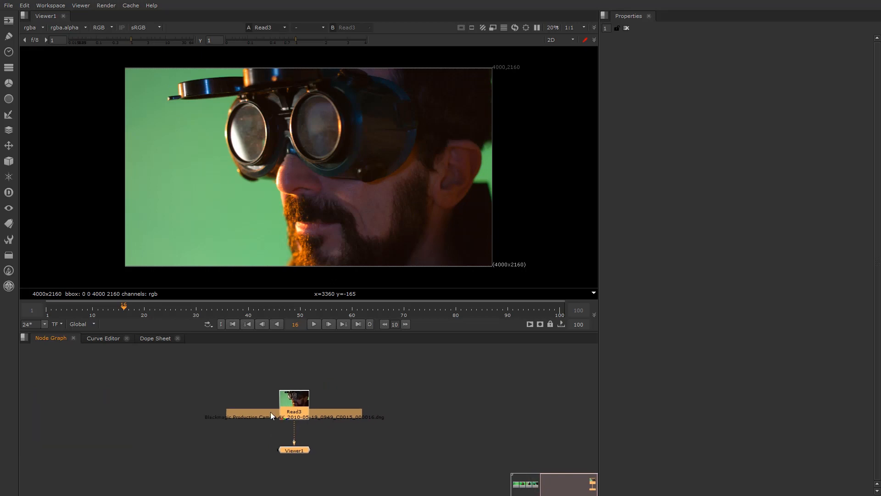
# Drag Viewer1 lower and Read3 higher, then look over the other green-screen Read nodes
pyautogui.click(265, 439)
pyautogui.moveTo(297, 469); pyautogui.dragTo(299, 488)
pyautogui.moveTo(296, 406); pyautogui.dragTo(296, 388)
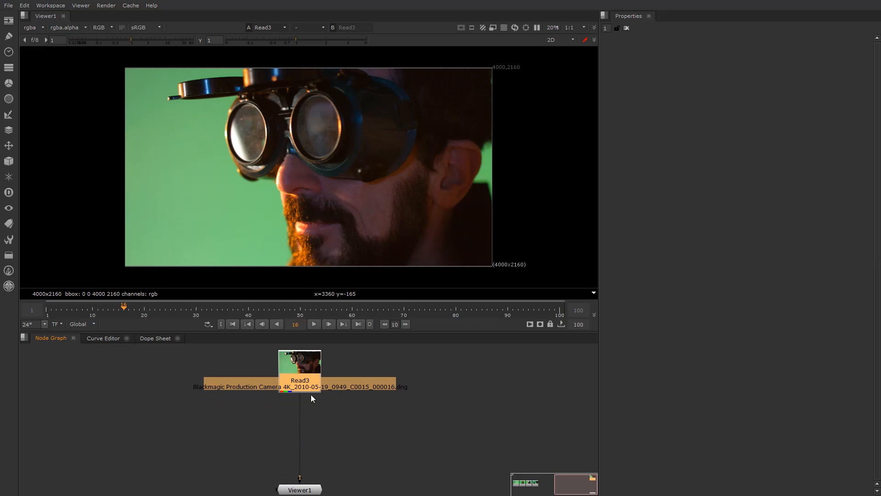
pyautogui.scroll(-4, 296, 371)
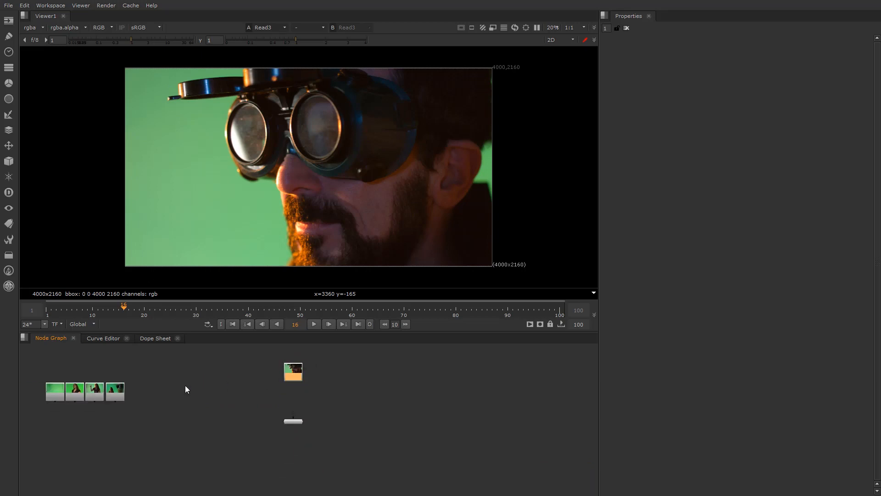
pyautogui.moveTo(186, 385); pyautogui.dragTo(247, 404, button='middle')
pyautogui.scroll(4, 358, 391)
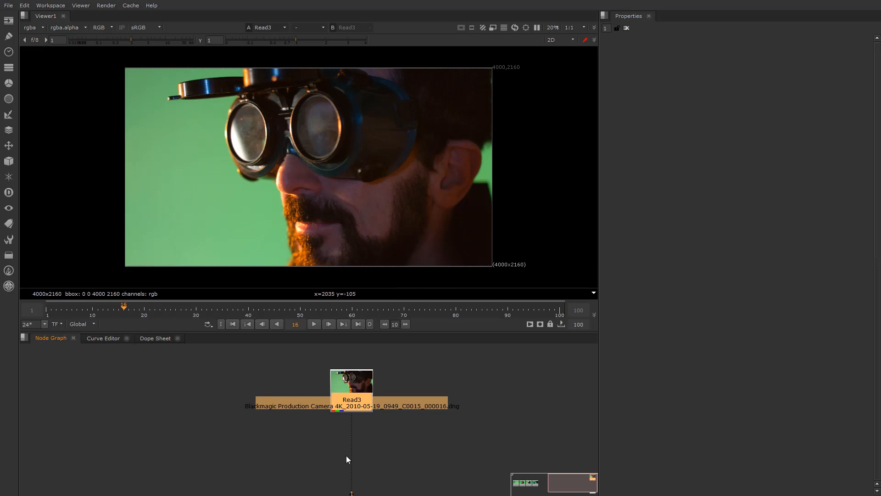
pyautogui.click(225, 397)
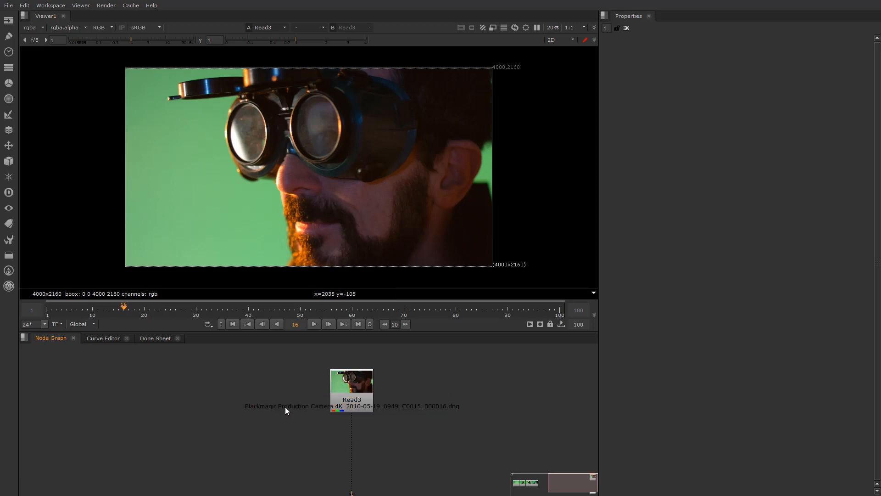
pyautogui.press('Tab')
pyautogui.write('ke')
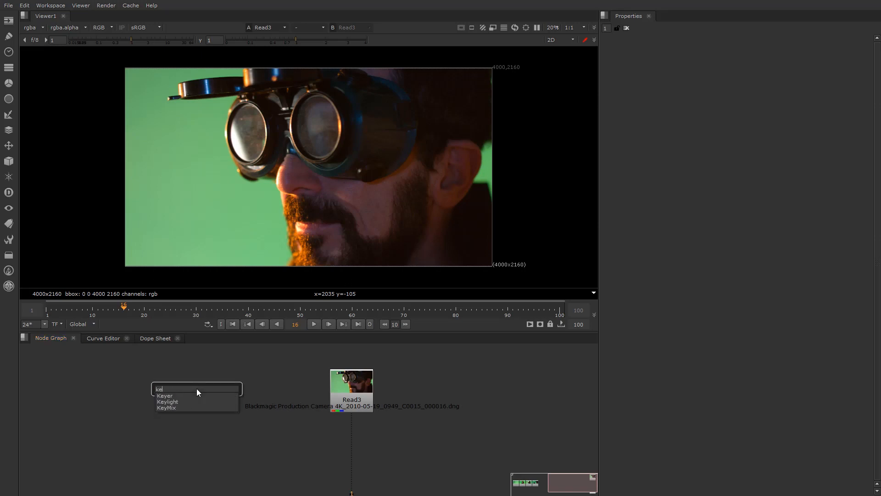
pyautogui.click(166, 396)
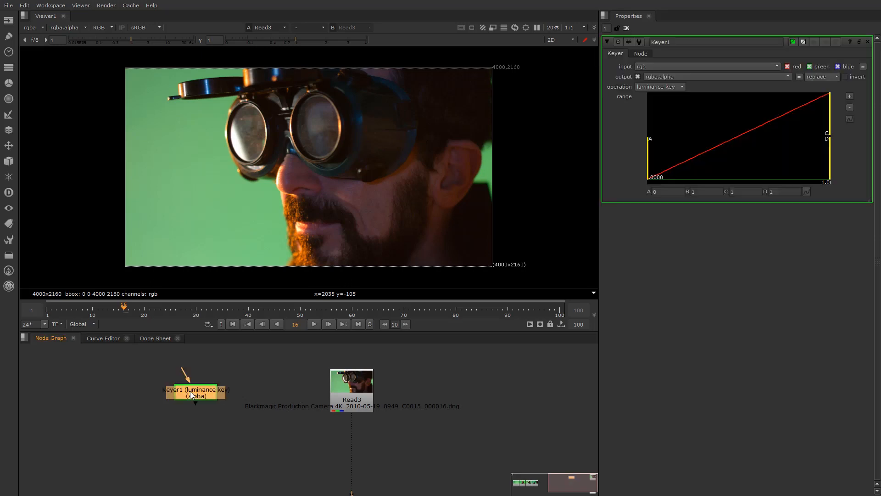
pyautogui.click(659, 86)
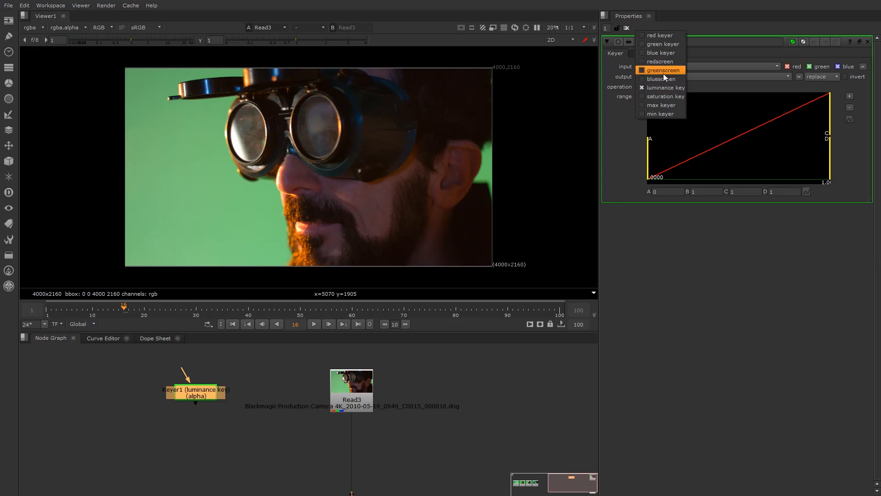
pyautogui.click(189, 414)
pyautogui.click(195, 399)
pyautogui.press('Delete')
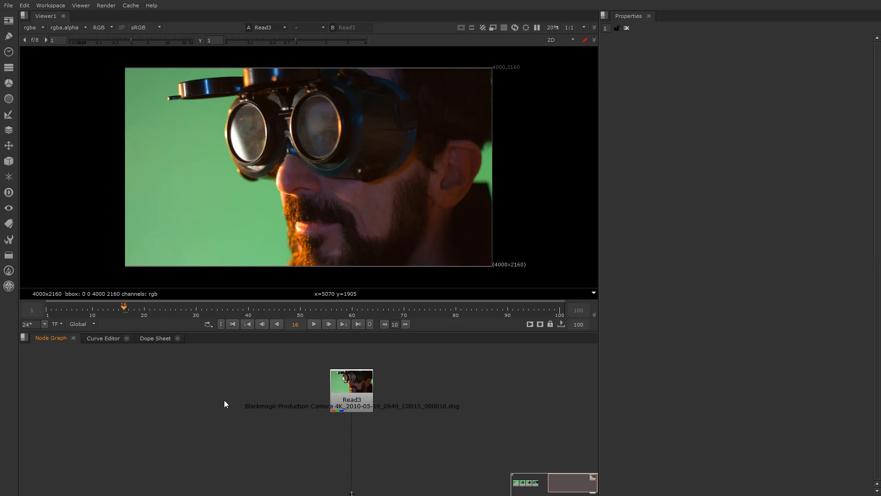
pyautogui.scroll(-3, 271, 429)
pyautogui.scroll(-1, 295, 404)
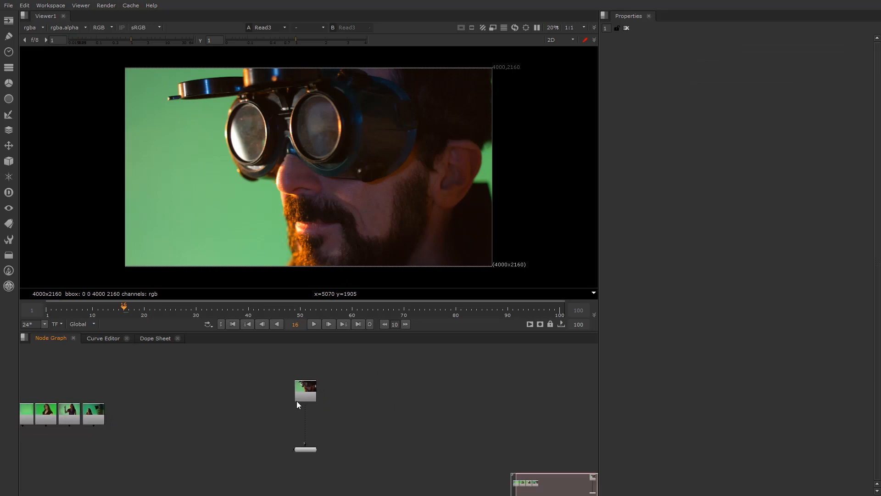
pyautogui.scroll(3, 300, 403)
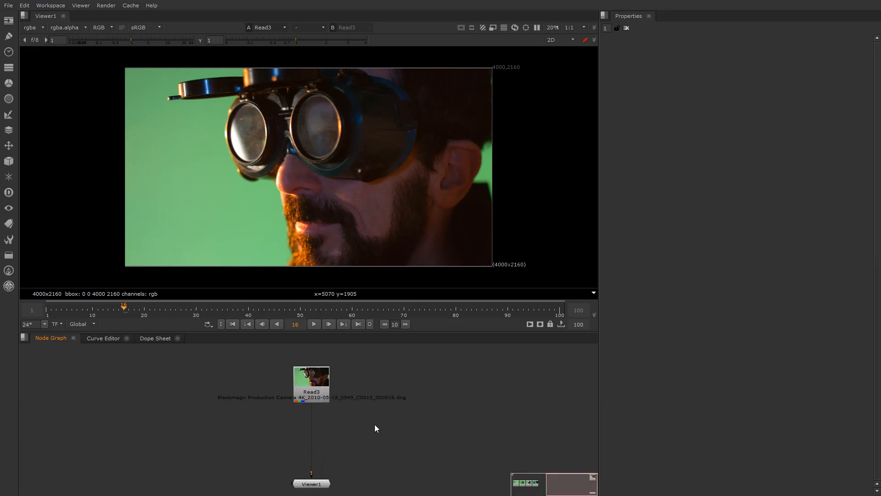
pyautogui.moveTo(375, 424); pyautogui.dragTo(345, 435, button='middle')
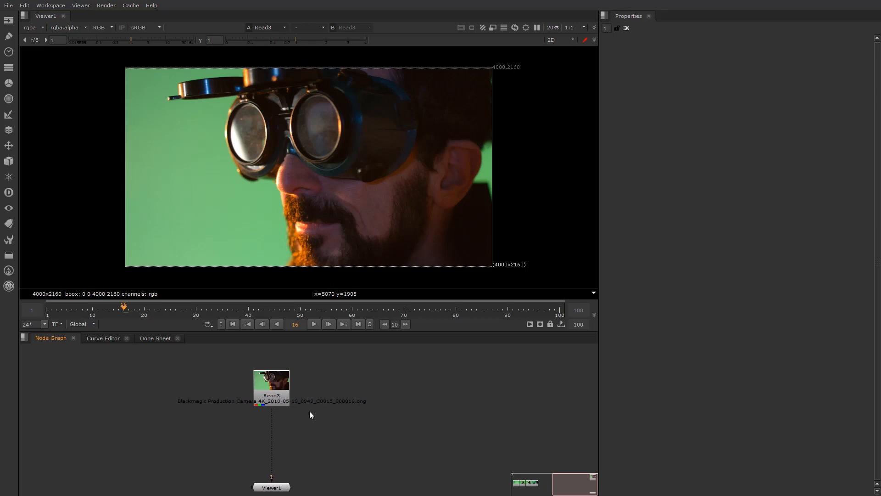
pyautogui.moveTo(267, 390); pyautogui.dragTo(264, 364)
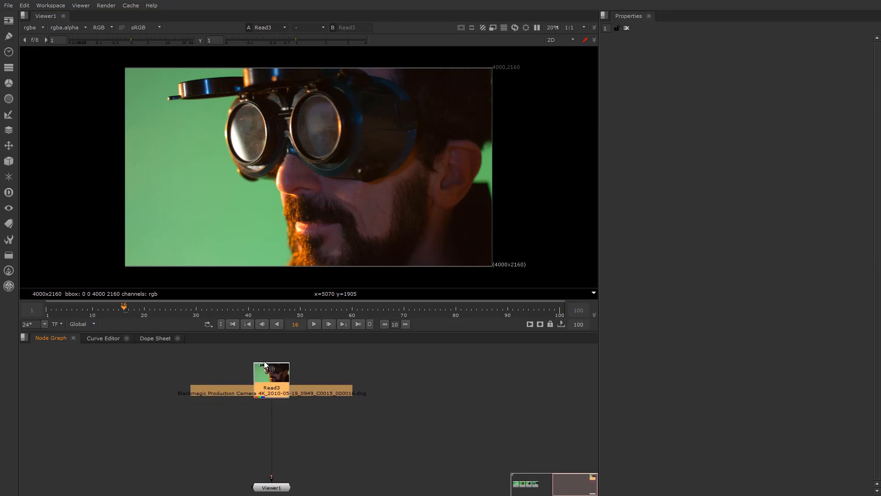
pyautogui.click(247, 409)
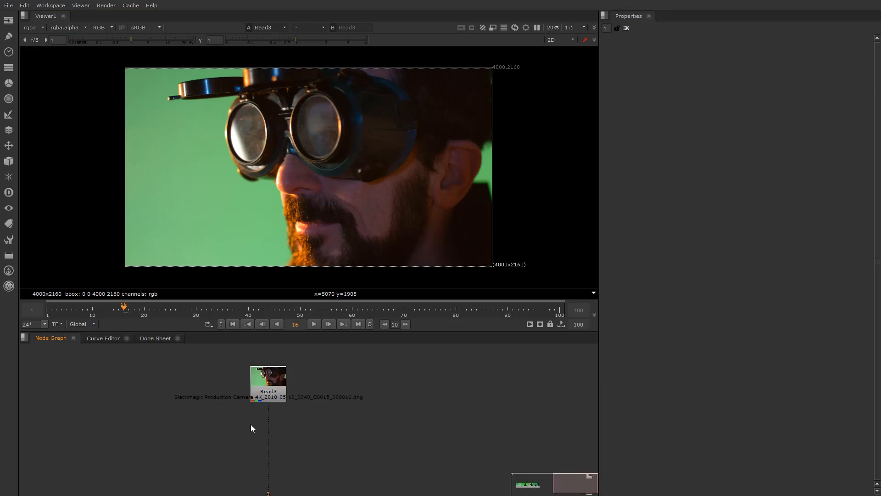
pyautogui.scroll(2, 284, 430)
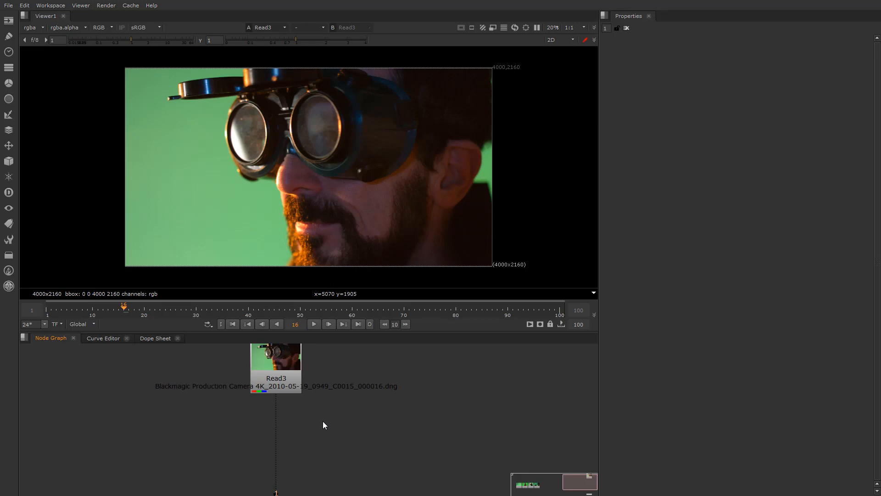
# Search 'ib' to create an IBKColourV3_1 node below Read3 and an IBKGizmoV3_1 node
pyautogui.press('Tab')
pyautogui.write('ib')
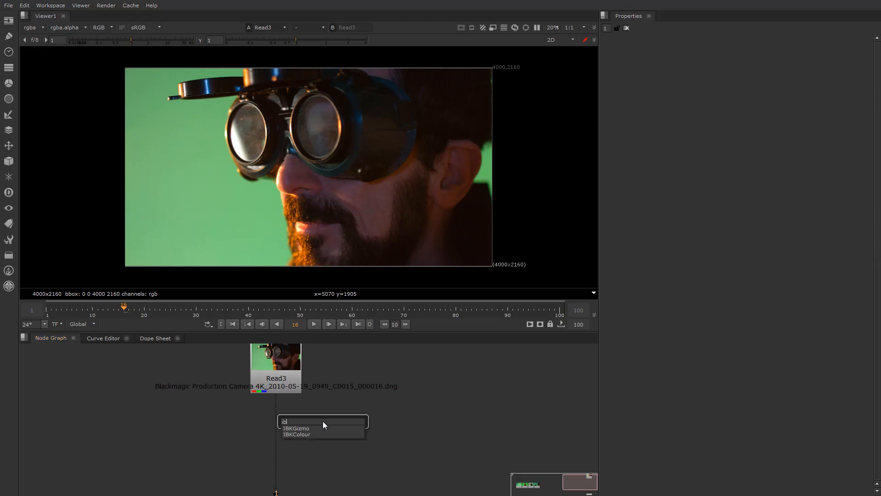
pyautogui.click(298, 434)
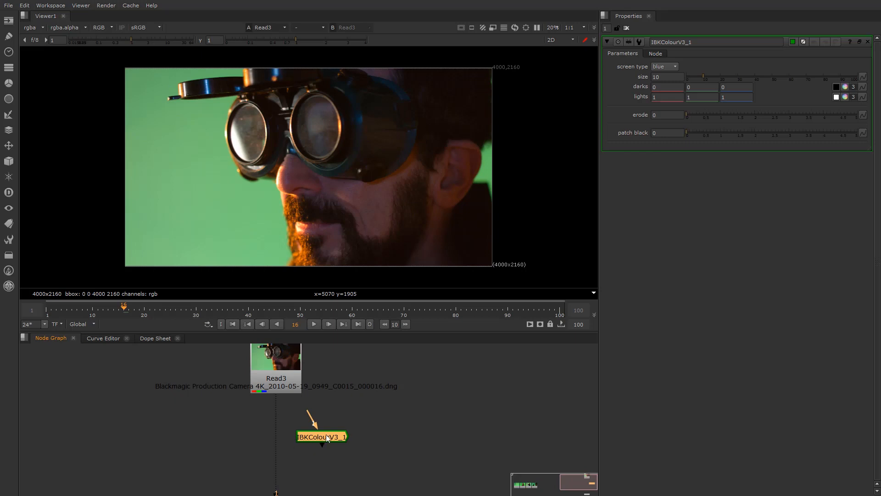
pyautogui.click(285, 424)
pyautogui.press('Tab')
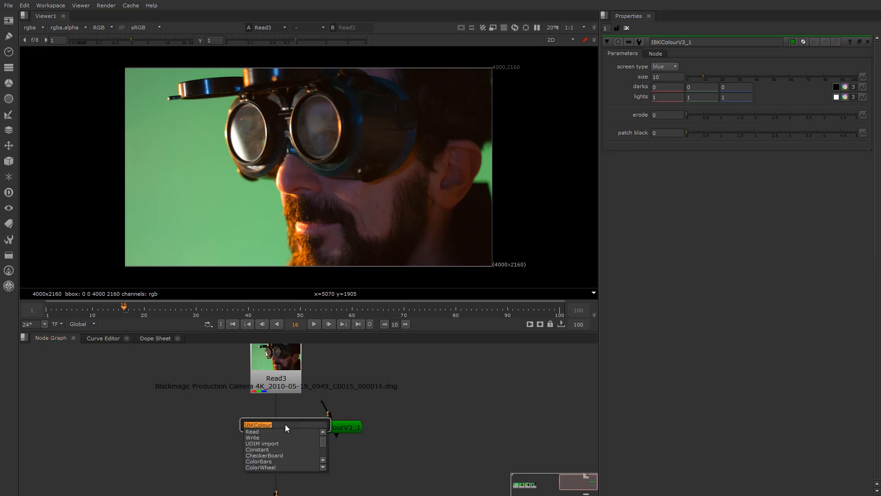
pyautogui.write('ib')
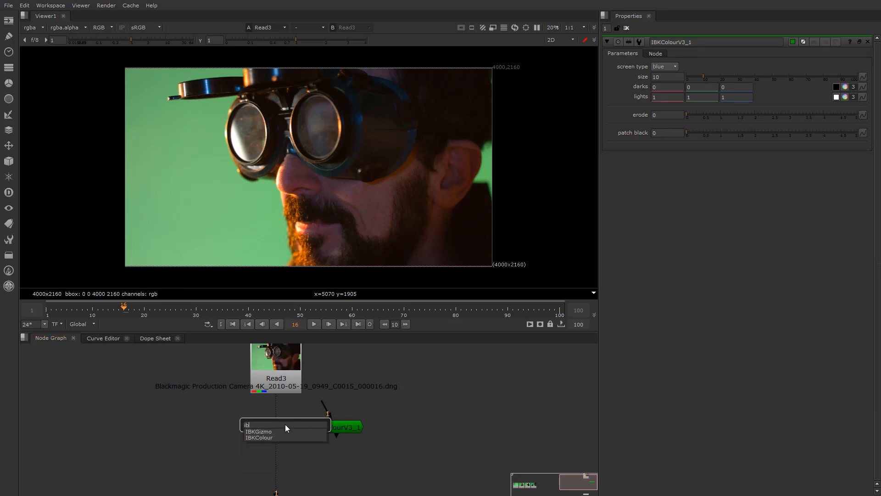
pyautogui.click(271, 433)
# Arrange IBKColourV3_1 on the left with IBKGizmoV3_1 placed below it
pyautogui.moveTo(279, 421); pyautogui.dragTo(216, 425)
pyautogui.scroll(2, 280, 423)
pyautogui.moveTo(343, 430); pyautogui.dragTo(121, 432)
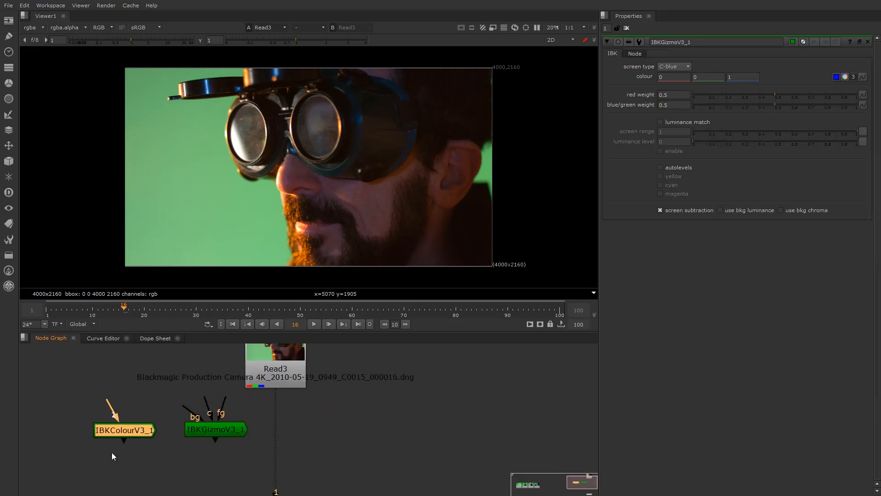
pyautogui.moveTo(112, 453); pyautogui.dragTo(129, 420, button='middle')
pyautogui.moveTo(142, 401); pyautogui.dragTo(132, 399)
pyautogui.moveTo(225, 397); pyautogui.dragTo(191, 460)
pyautogui.moveTo(131, 394); pyautogui.dragTo(192, 357)
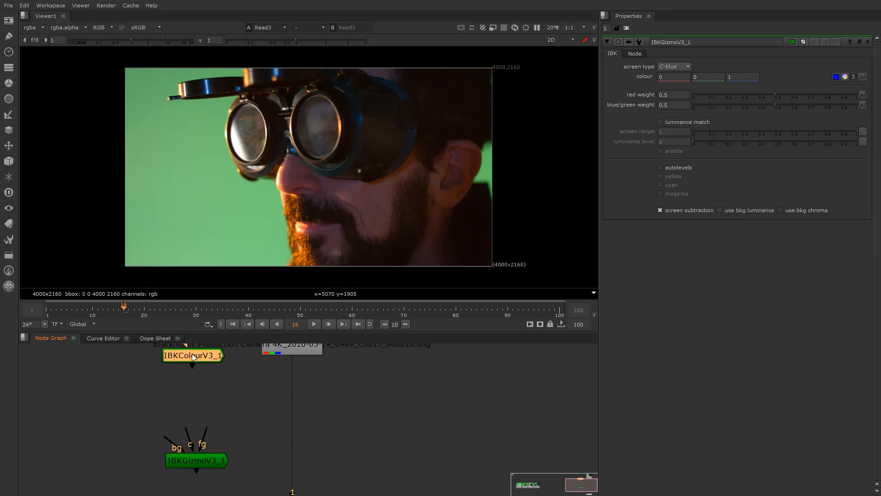
pyautogui.moveTo(193, 357); pyautogui.dragTo(189, 370, button='middle')
# Paste two chained IBKColour copies, then marquee-select and delete both copies
pyautogui.hotkey('ctrl', 'c')
pyautogui.hotkey('ctrl', 'v')
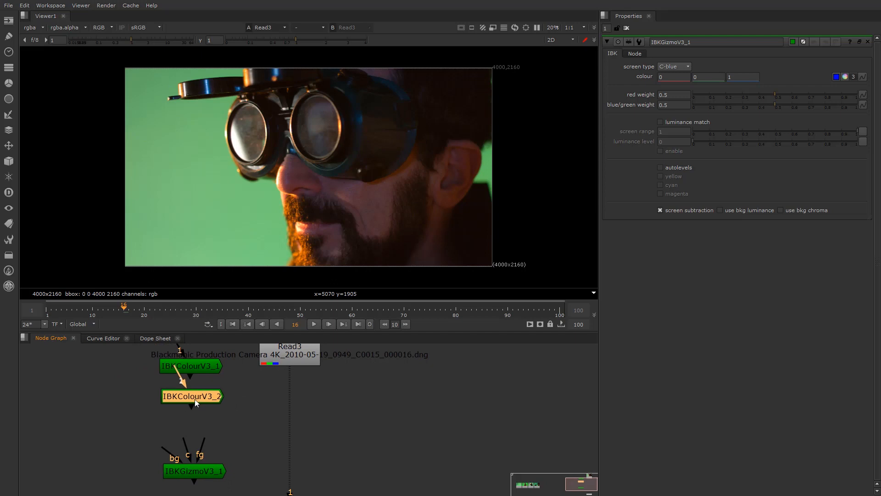
pyautogui.click(216, 425)
pyautogui.click(448, 257)
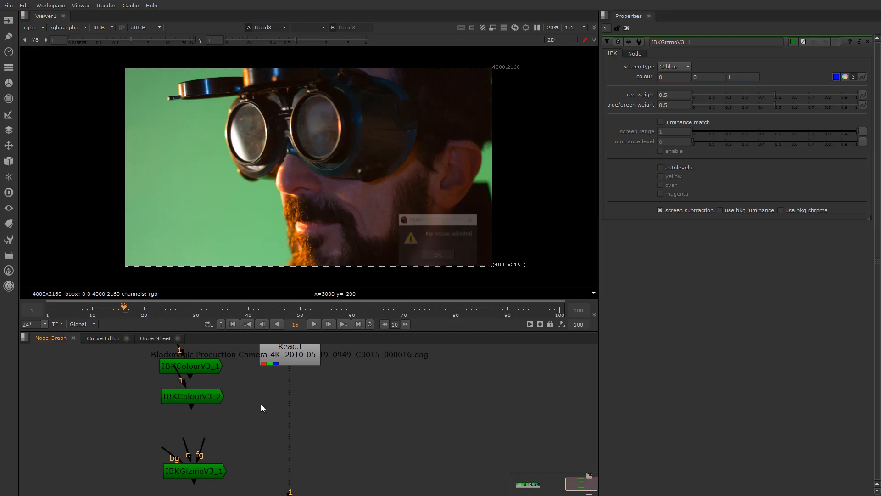
pyautogui.hotkey('ctrl', 'v')
pyautogui.moveTo(226, 425); pyautogui.dragTo(168, 428)
pyautogui.scroll(-1, 167, 445)
pyautogui.moveTo(167, 445); pyautogui.dragTo(167, 470, button='middle')
pyautogui.scroll(1, 169, 472)
pyautogui.moveTo(150, 410); pyautogui.dragTo(269, 460)
pyautogui.press('Delete')
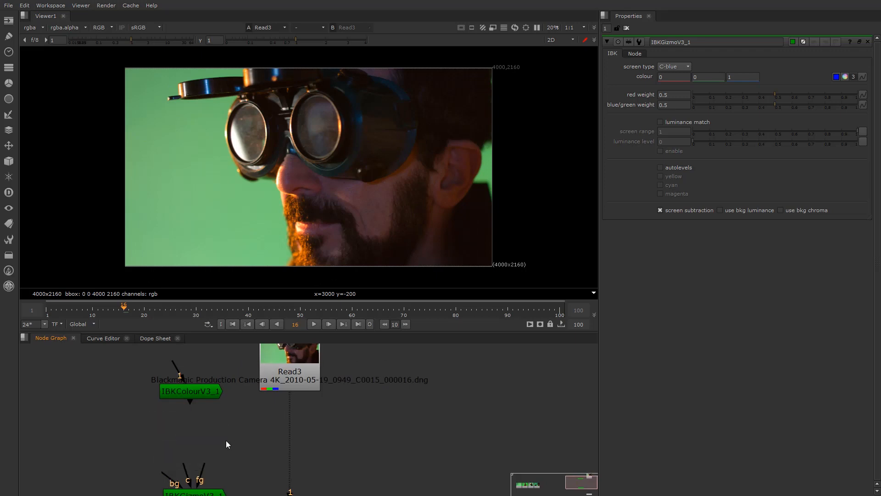
pyautogui.scroll(-2, 217, 426)
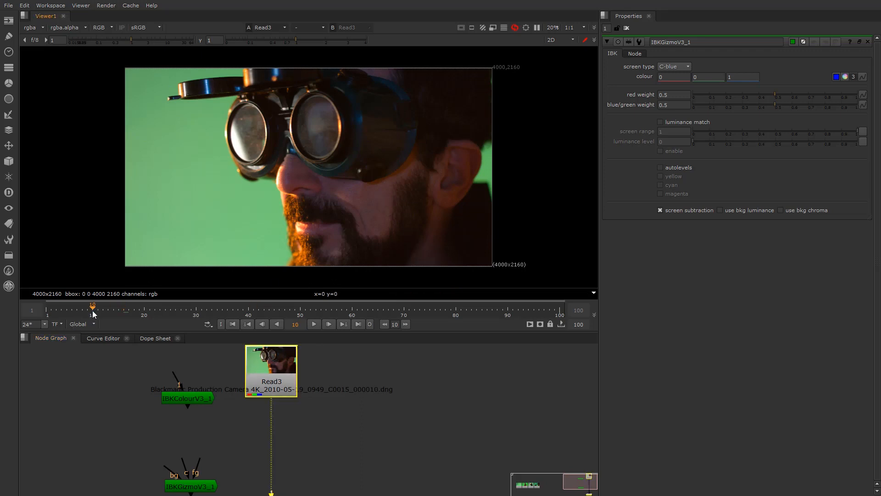
# Go to frame 32 and zoom the viewer in on the dark ear area
pyautogui.click(207, 313)
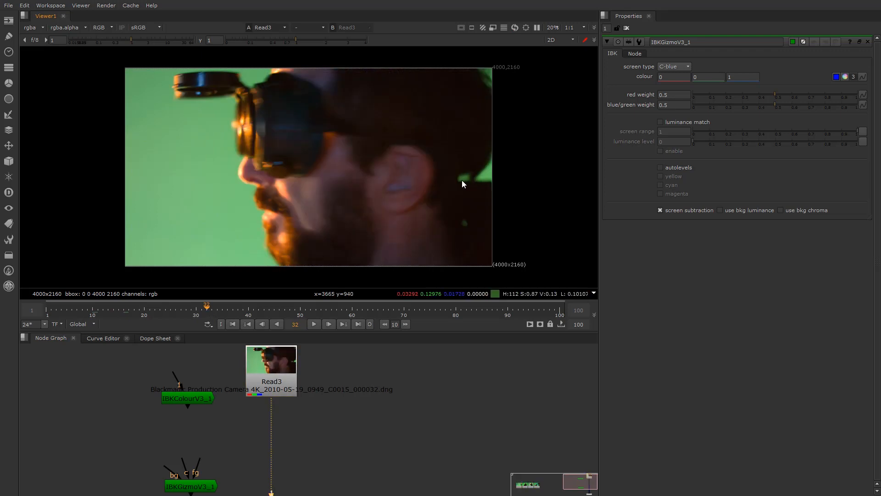
pyautogui.scroll(3, 468, 227)
pyautogui.scroll(1, 468, 227)
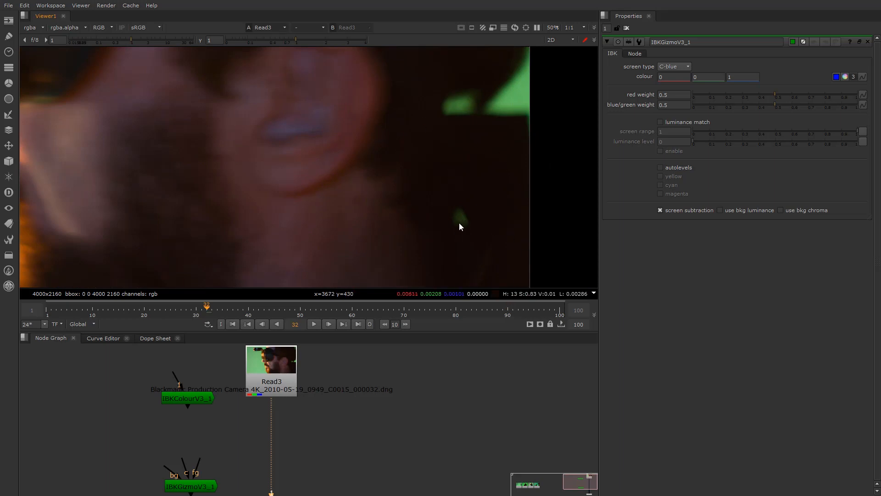
pyautogui.scroll(-3, 384, 197)
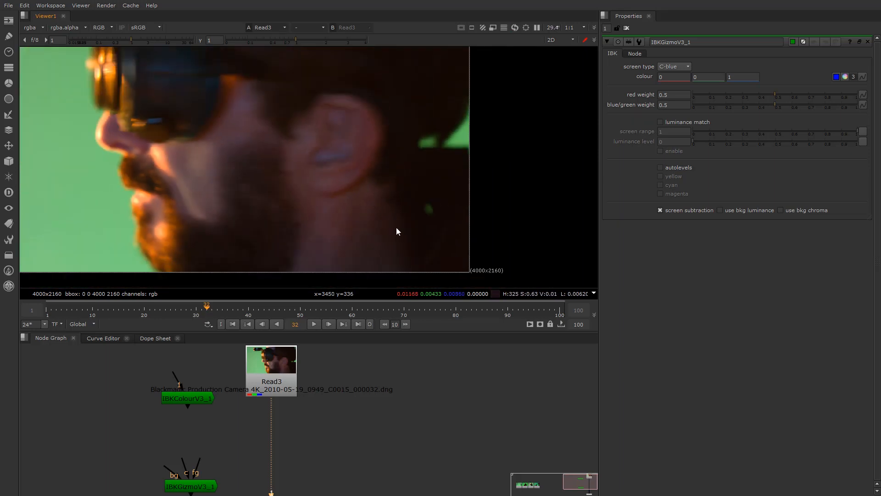
pyautogui.scroll(4, 431, 216)
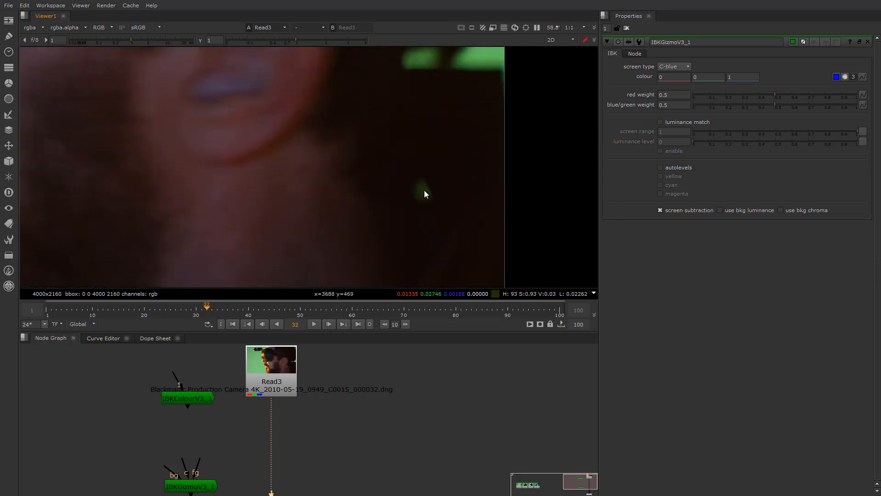
pyautogui.scroll(6, 419, 188)
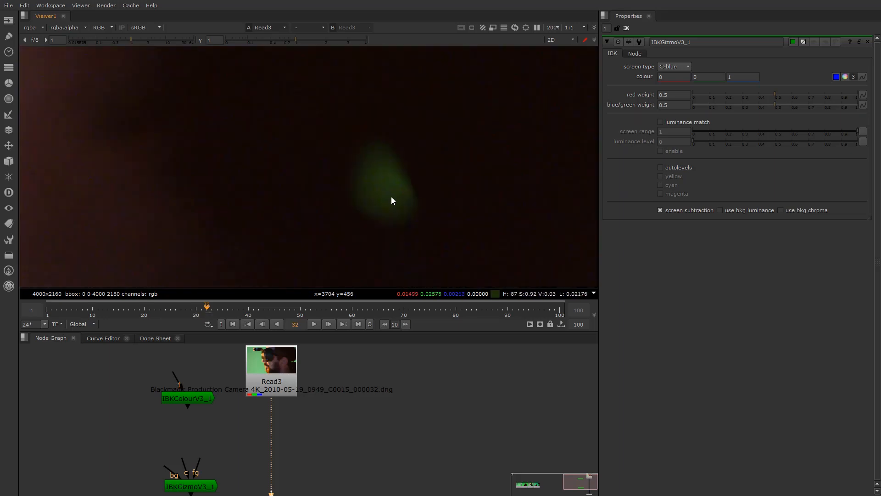
pyautogui.scroll(-12, 388, 189)
pyautogui.moveTo(381, 178); pyautogui.dragTo(373, 185, button='middle')
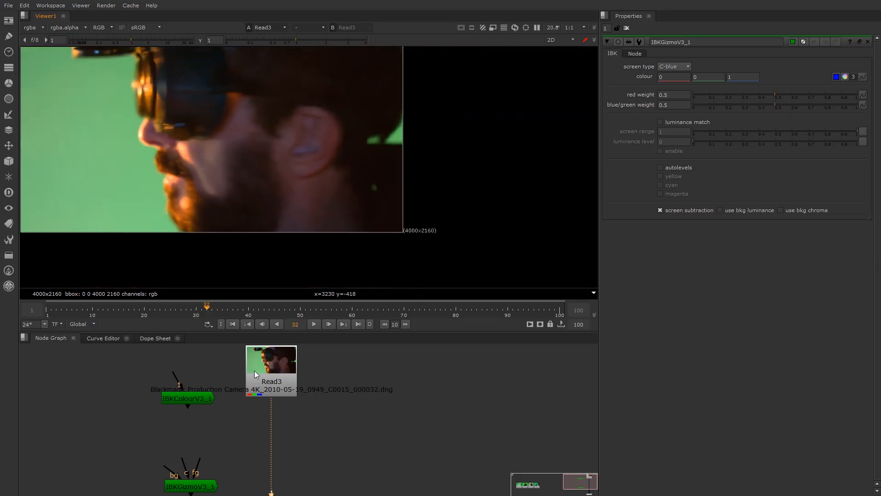
# Reposition IBKGizmoV3_1 down-left so it sits directly below IBKColourV3_1
pyautogui.moveTo(192, 484); pyautogui.dragTo(359, 403)
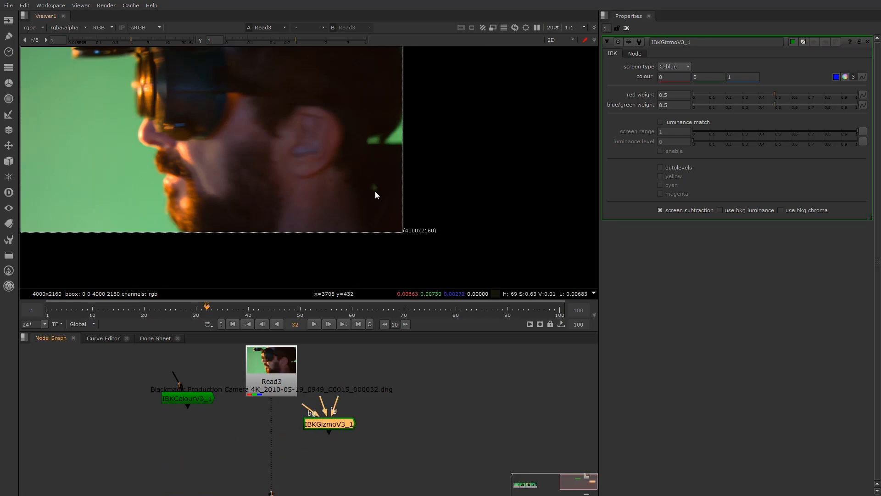
pyautogui.scroll(10, 375, 191)
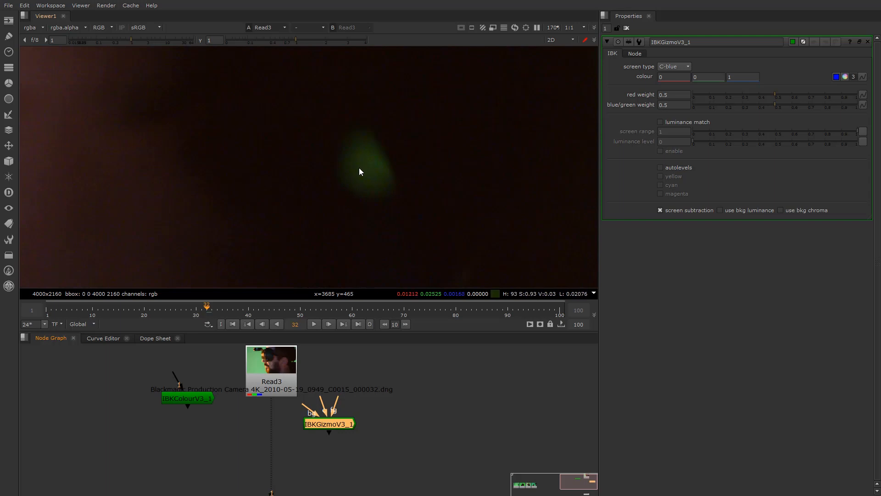
pyautogui.scroll(-10, 363, 153)
pyautogui.scroll(2, 342, 166)
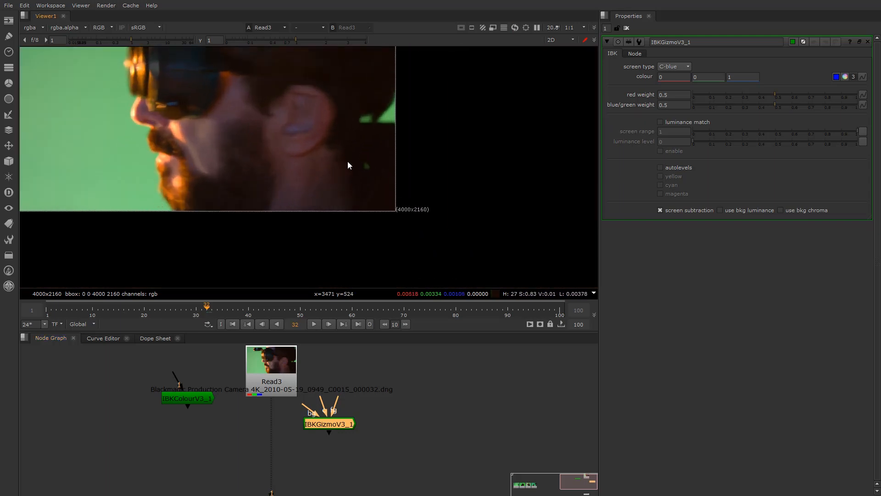
pyautogui.scroll(3, 370, 175)
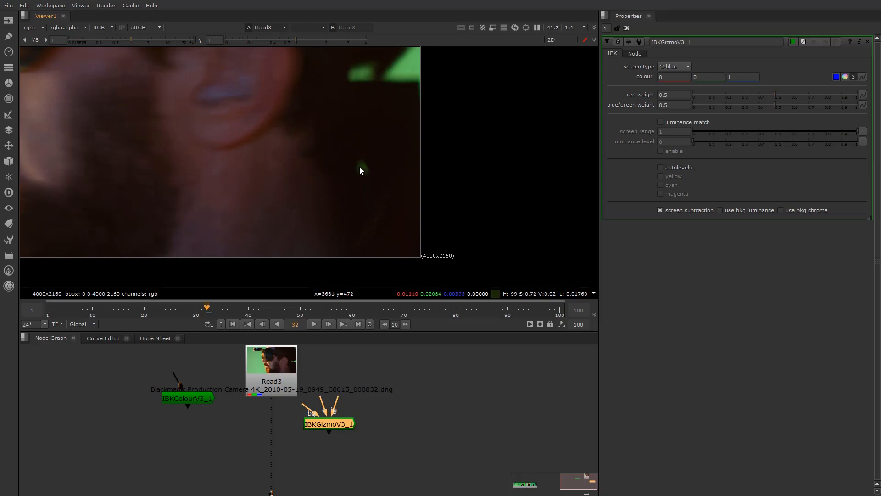
pyautogui.moveTo(336, 426); pyautogui.dragTo(226, 441)
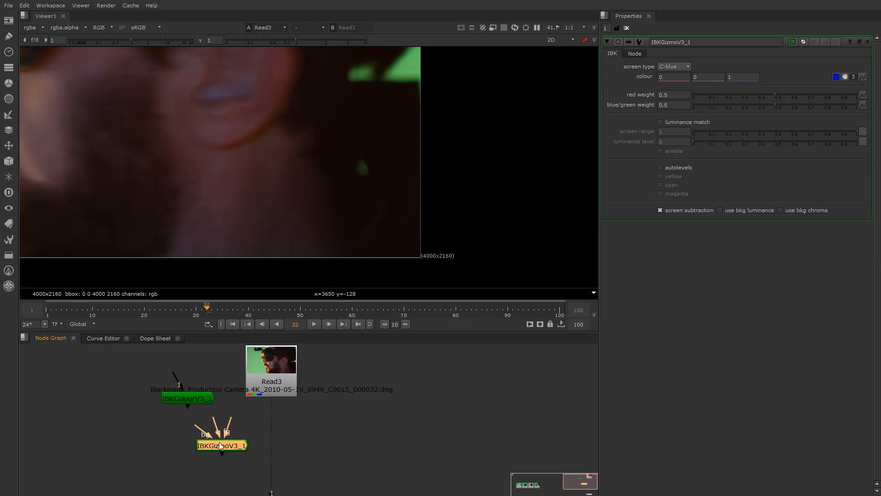
# Place IBKColourV3_1 under Read3 to take its output and show it in the viewer
pyautogui.moveTo(219, 445); pyautogui.dragTo(334, 448)
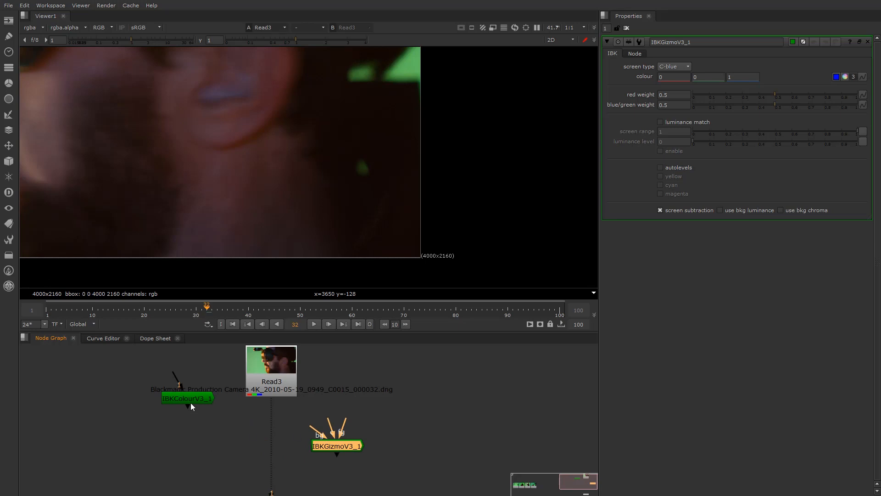
pyautogui.moveTo(190, 402); pyautogui.dragTo(210, 434)
pyautogui.moveTo(352, 449); pyautogui.dragTo(125, 449)
pyautogui.moveTo(216, 435); pyautogui.dragTo(308, 430)
pyautogui.press('1')
# Set IBKColourV3_1's screen type to green in its properties
pyautogui.doubleClick(317, 431)
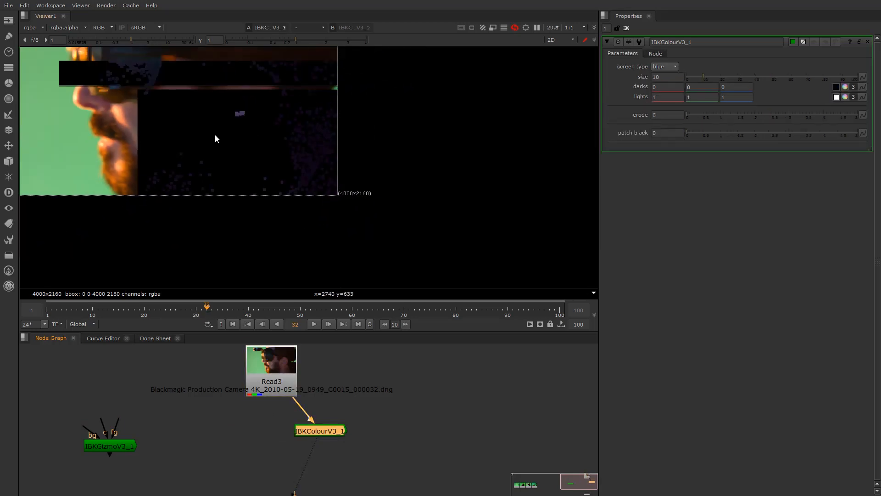
pyautogui.click(674, 66)
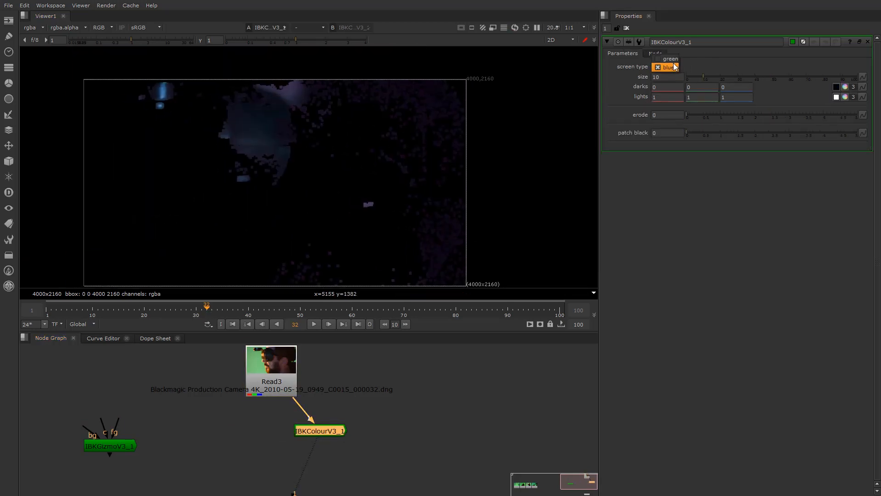
pyautogui.click(669, 59)
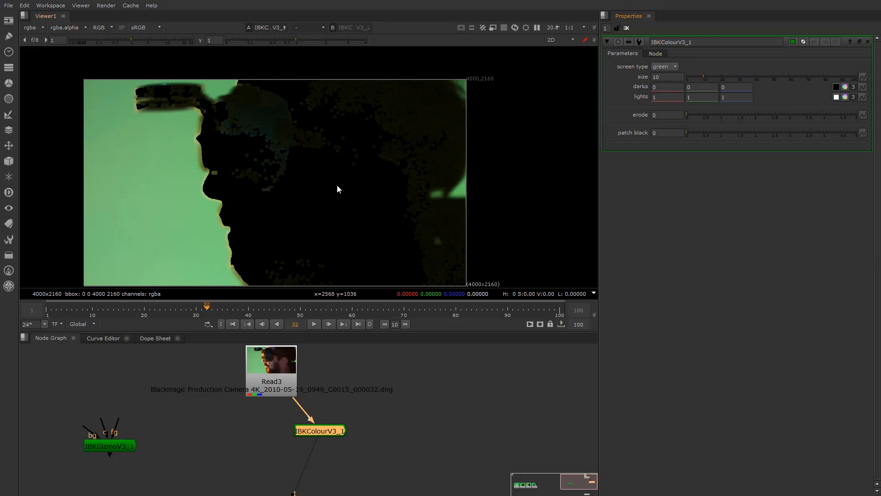
pyautogui.scroll(1, 367, 191)
pyautogui.click(664, 78)
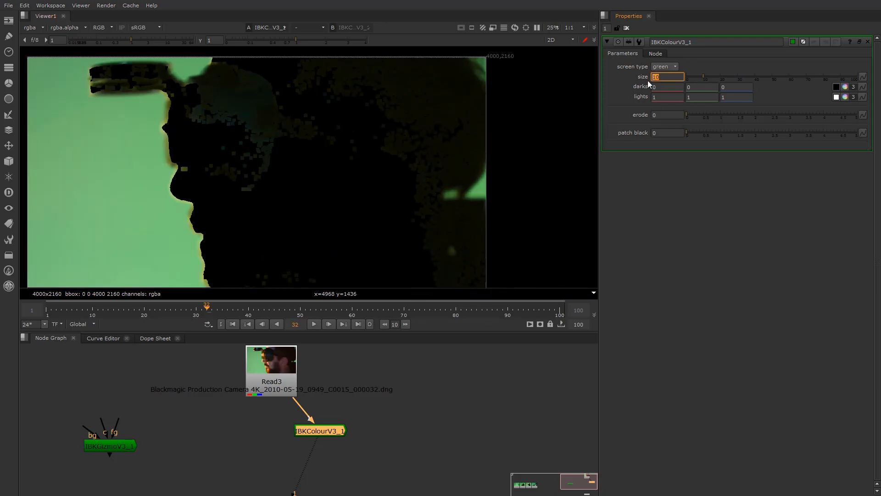
pyautogui.scroll(-2, 365, 160)
pyautogui.scroll(1, 365, 163)
pyautogui.scroll(-1, 464, 152)
# Enter 0.01 for green darks, then step it down to settle at -0.12
pyautogui.click(700, 87)
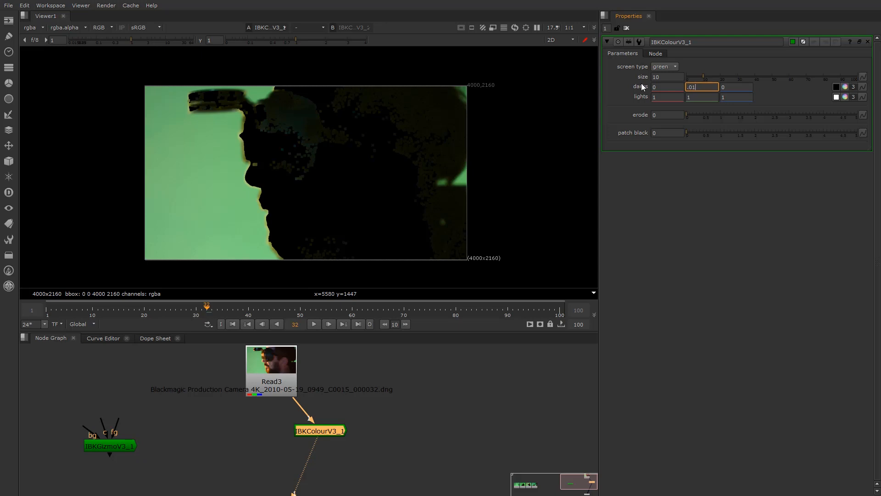
pyautogui.write('.01')
pyautogui.press('Return')
pyautogui.click(698, 87)
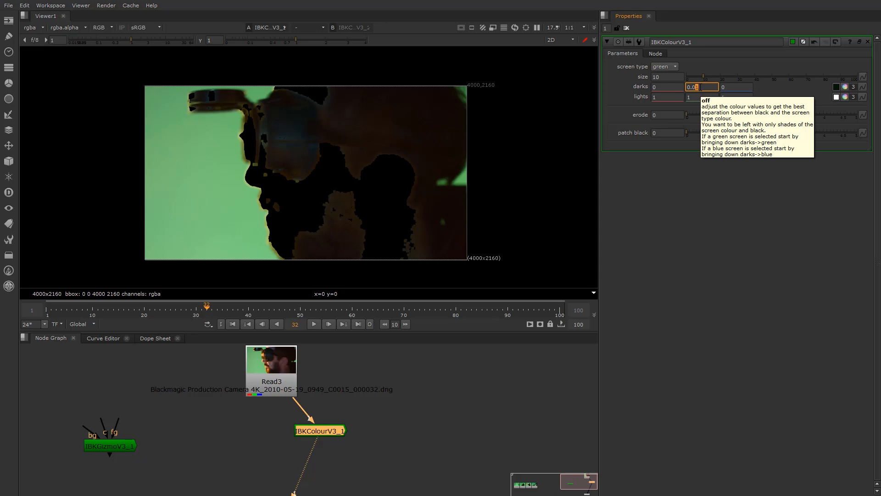
pyautogui.press('Down')
pyautogui.press('Down')
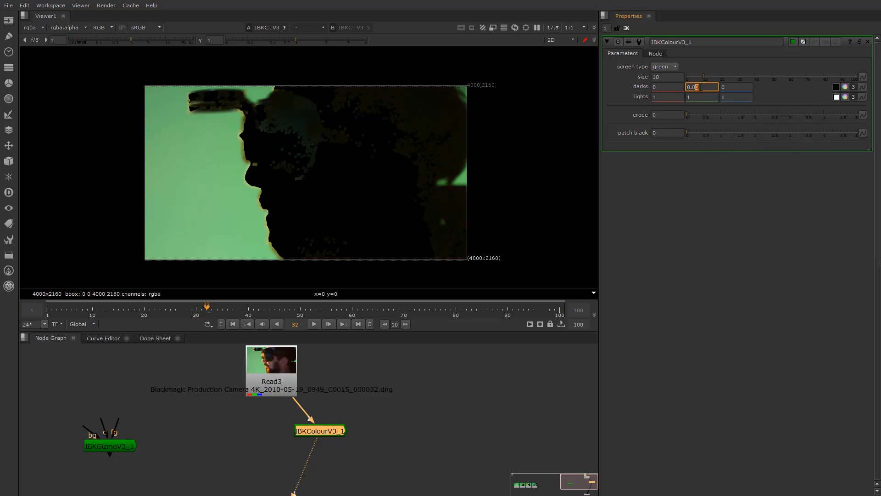
pyautogui.press('Down')
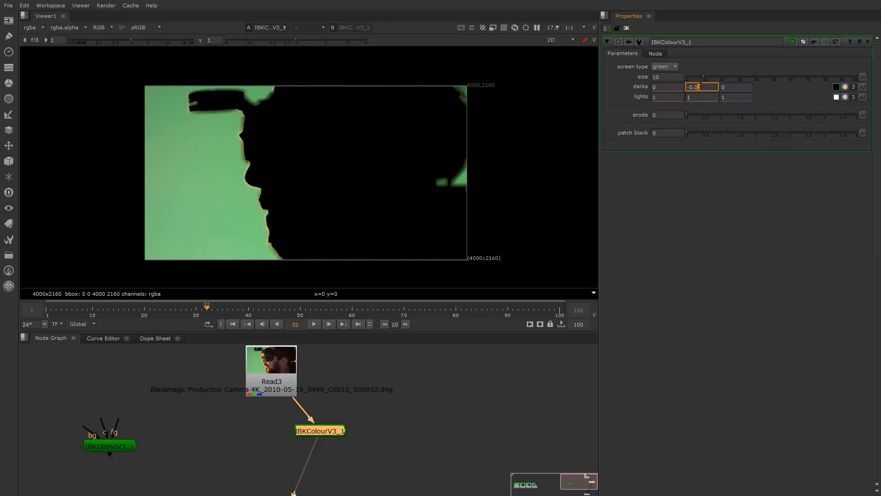
pyautogui.scroll(-1, 374, 167)
pyautogui.scroll(2, 407, 172)
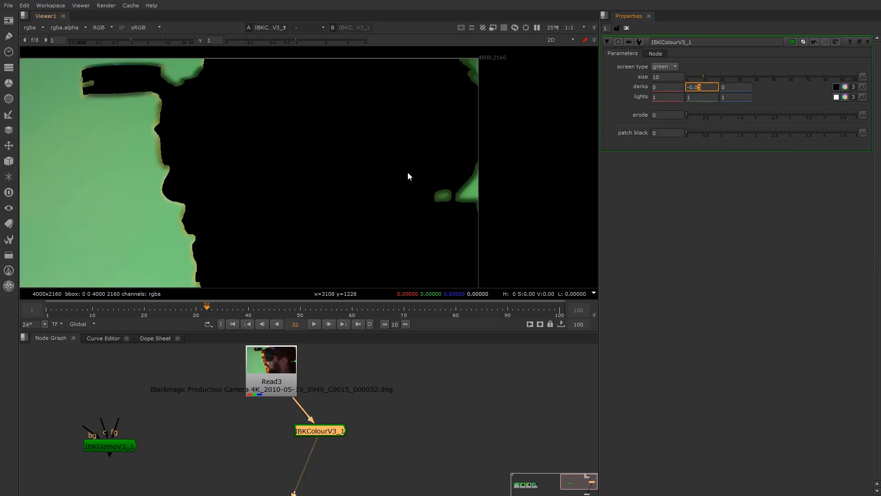
pyautogui.scroll(4, 450, 204)
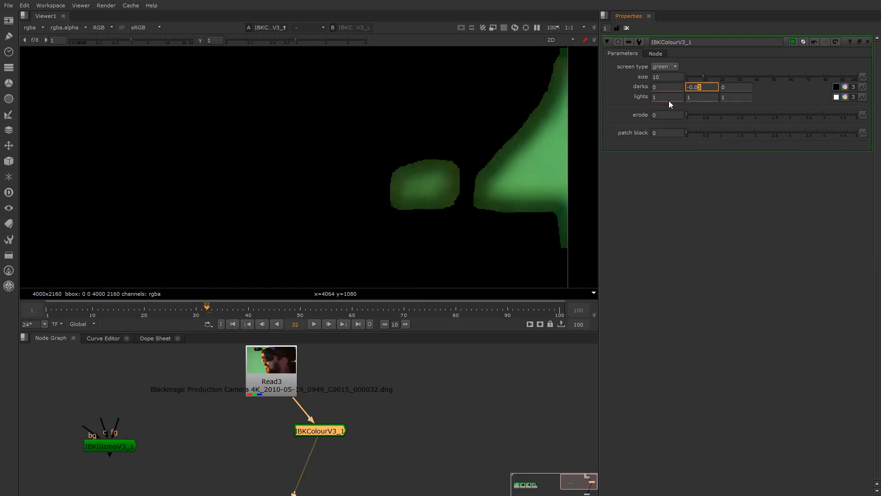
pyautogui.press('Down')
pyautogui.press('Down')
pyautogui.press('Down')
pyautogui.press('Down')
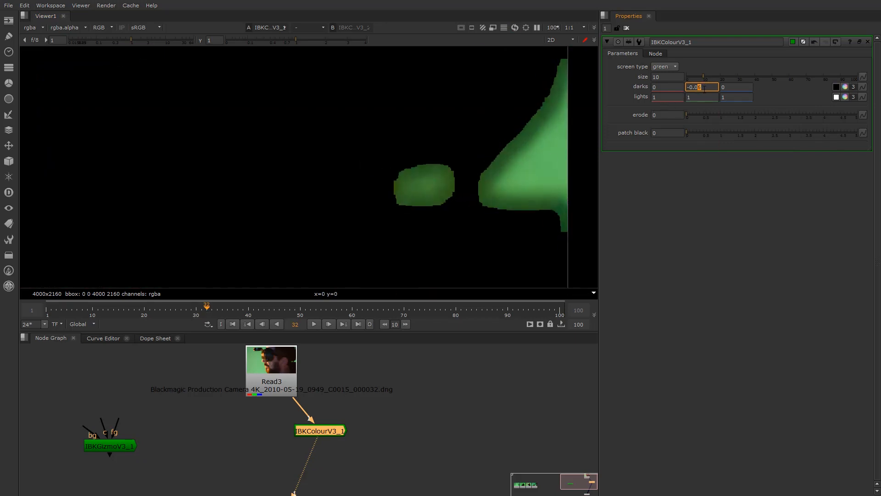
pyautogui.press('Down')
pyautogui.press('Down')
pyautogui.press('Down')
pyautogui.press('Down')
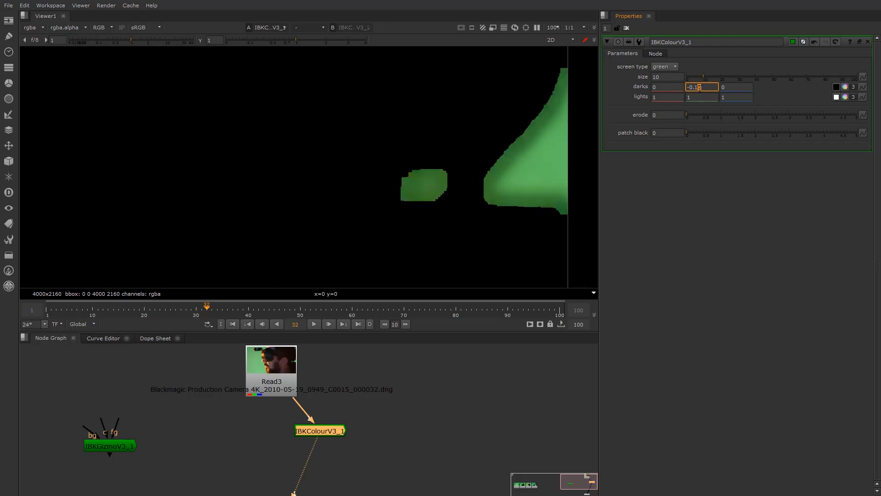
pyautogui.press('Up')
pyautogui.press('Up')
pyautogui.press('Down')
pyautogui.press('Down')
pyautogui.press('Down')
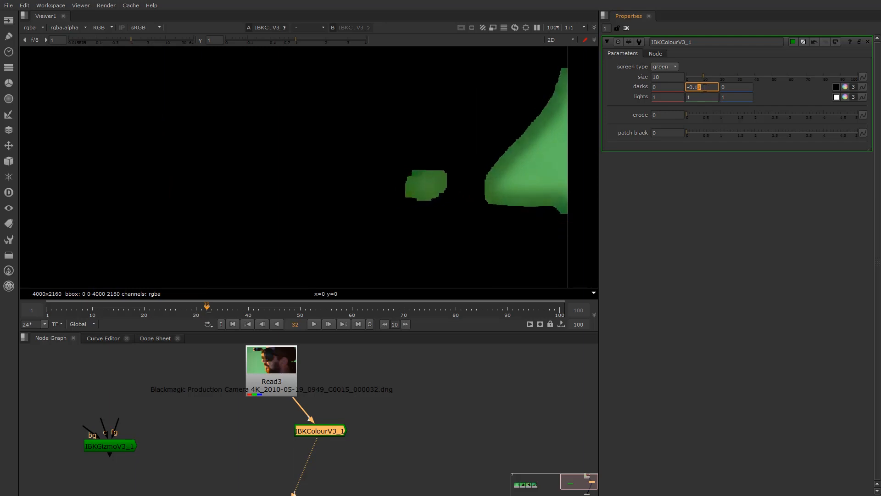
# Bring the green key edge into view and change the size to 1.5
pyautogui.scroll(-7, 373, 139)
pyautogui.moveTo(365, 216); pyautogui.dragTo(427, 288, button='middle')
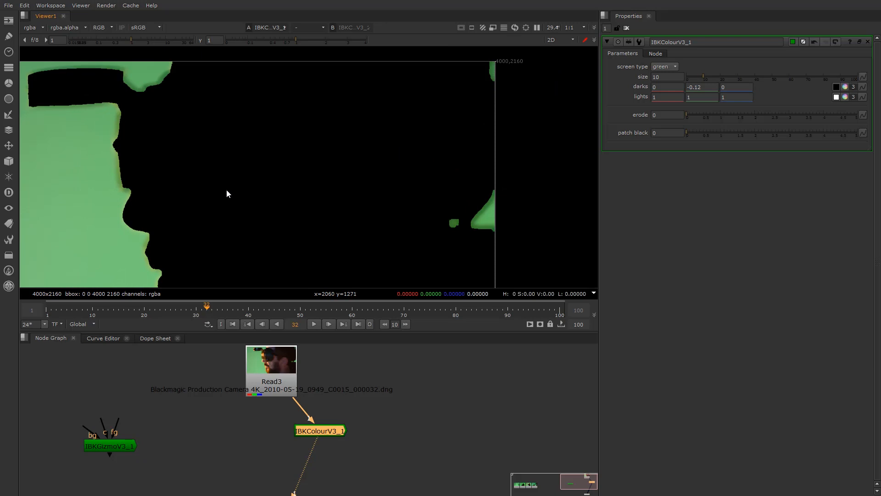
pyautogui.scroll(4, 131, 194)
pyautogui.scroll(3, 114, 165)
pyautogui.moveTo(113, 166); pyautogui.dragTo(244, 167, button='middle')
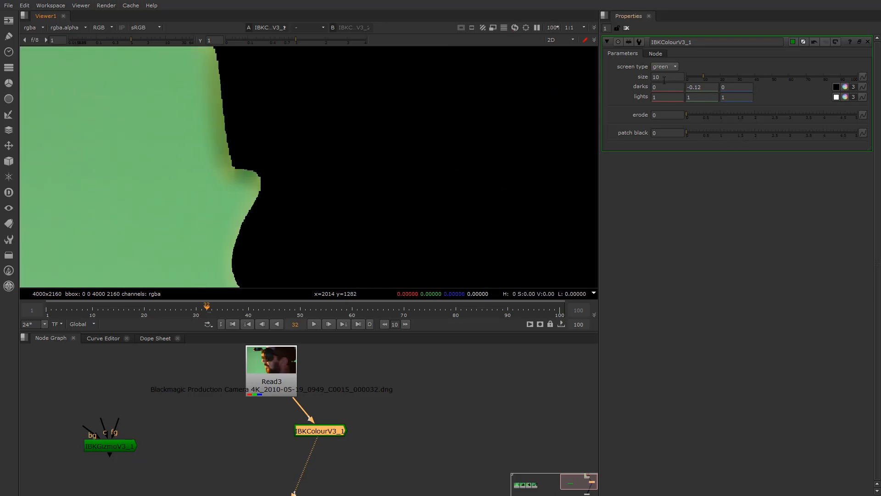
pyautogui.moveTo(703, 76); pyautogui.dragTo(661, 76)
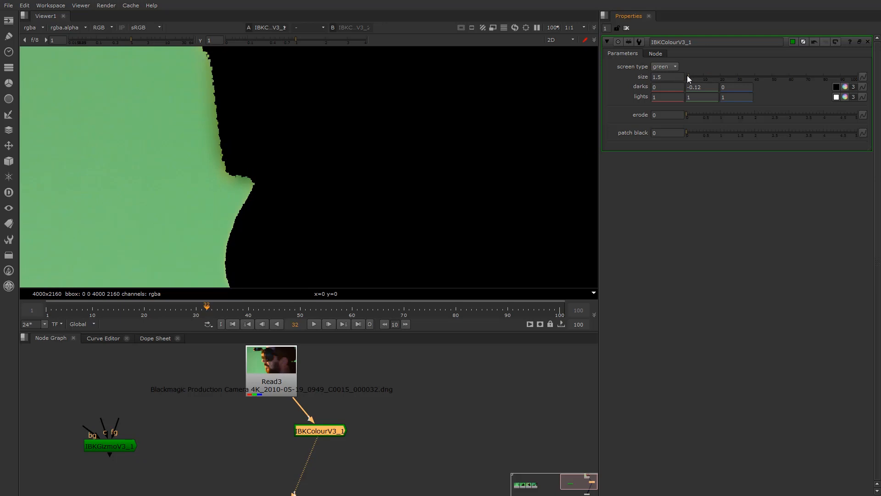
# Return the IBKColourV3_1 size to 10 and pan along the matte edge
pyautogui.scroll(-5, 202, 170)
pyautogui.scroll(2, 207, 164)
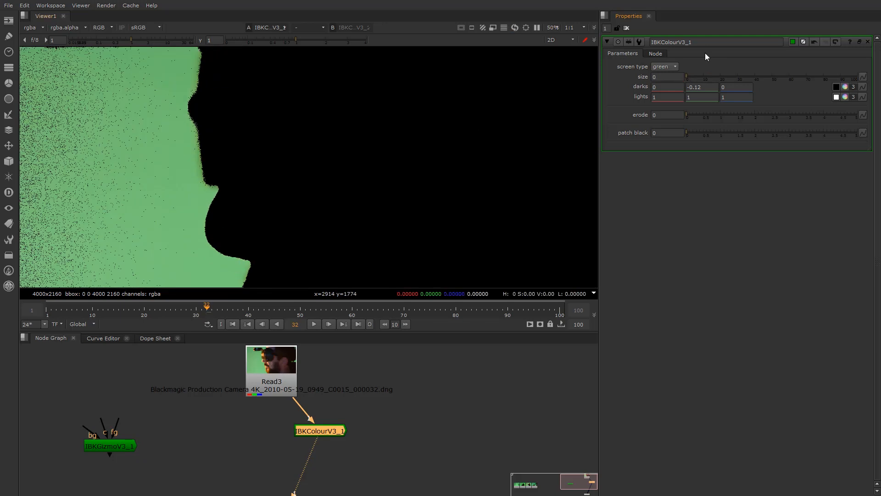
pyautogui.moveTo(690, 80); pyautogui.dragTo(704, 78)
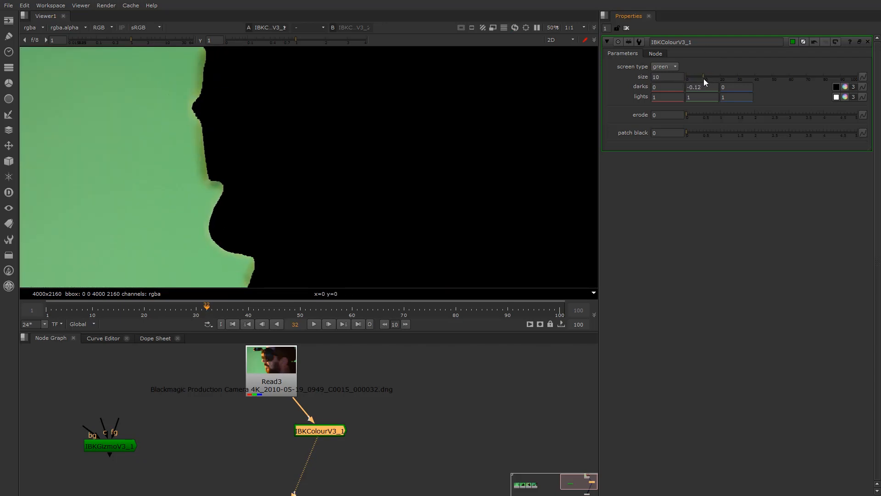
pyautogui.scroll(-5, 370, 179)
pyautogui.moveTo(371, 180); pyautogui.dragTo(332, 183, button='middle')
pyautogui.scroll(4, 253, 155)
pyautogui.scroll(-3, 267, 163)
pyautogui.moveTo(268, 167); pyautogui.dragTo(284, 188, button='middle')
# Step green darks down to about -0.20, then back up to -0.19
pyautogui.click(697, 87)
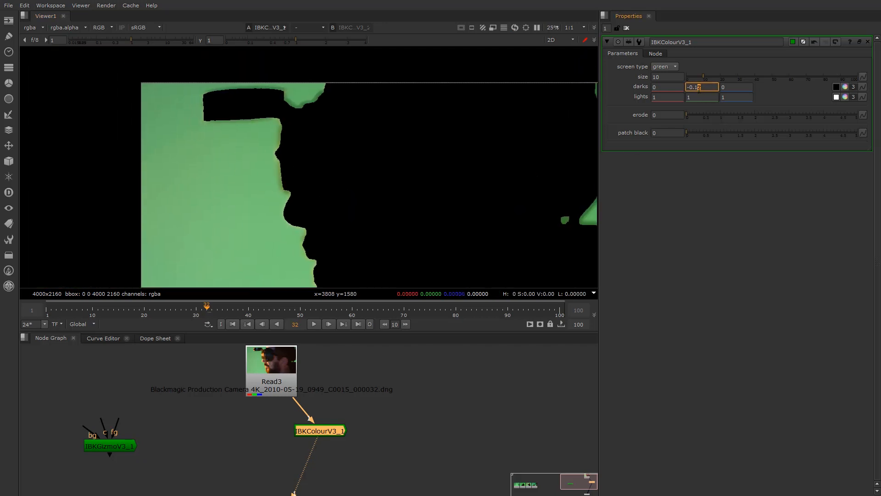
pyautogui.press('Down')
pyautogui.press('Down')
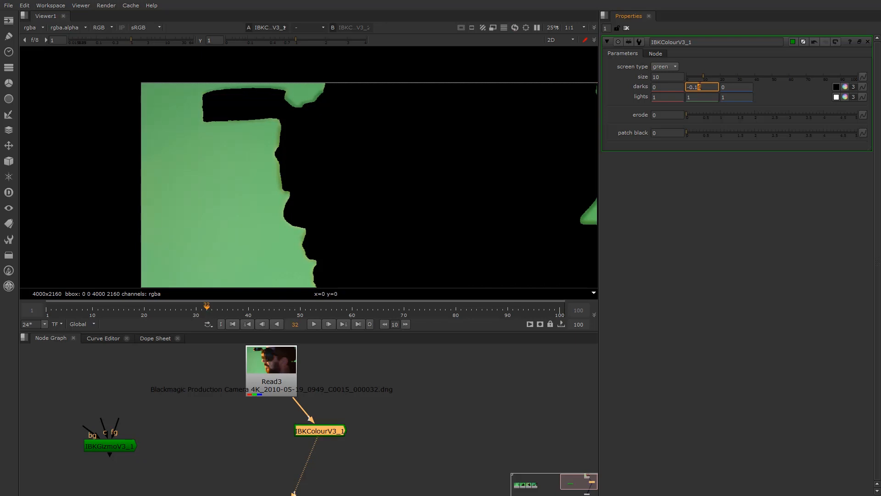
pyautogui.press('Down')
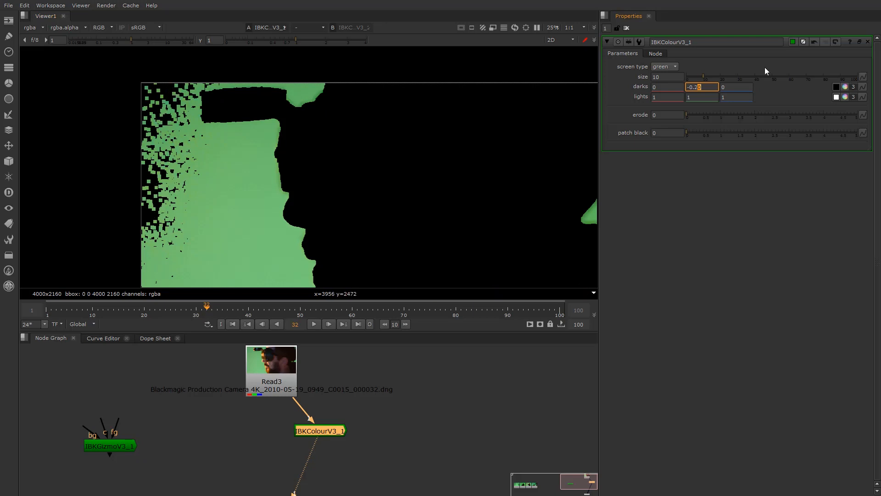
pyautogui.press('Up')
pyautogui.press('Up')
pyautogui.press('Up')
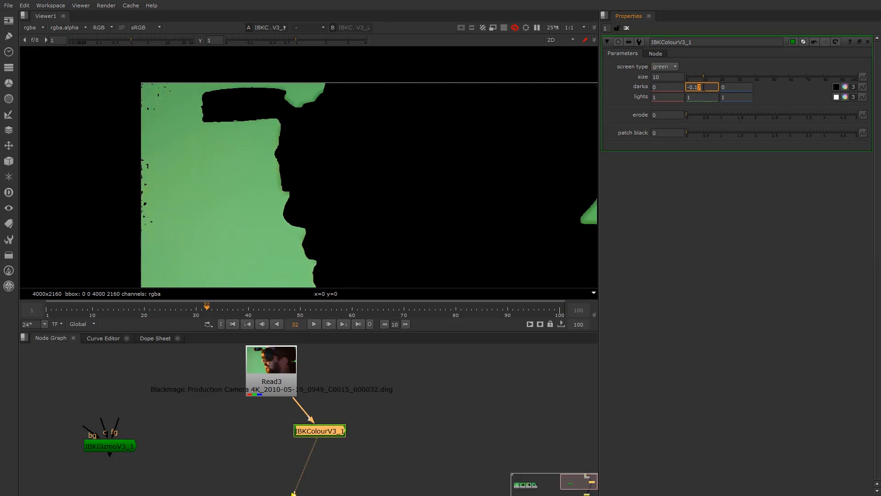
# Try green darks at -0.18 and return it to -0.17
pyautogui.scroll(-2, 505, 190)
pyautogui.moveTo(491, 187); pyautogui.dragTo(494, 186, button='middle')
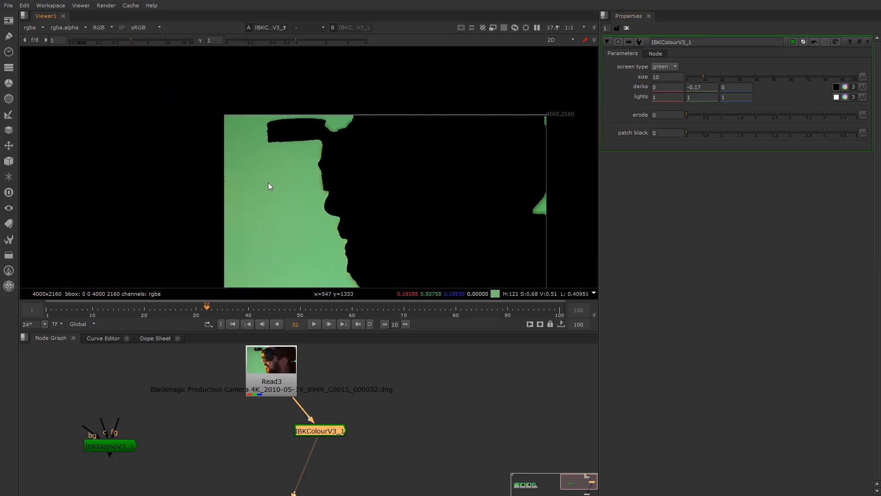
pyautogui.click(699, 87)
pyautogui.press('Down')
pyautogui.press('Up')
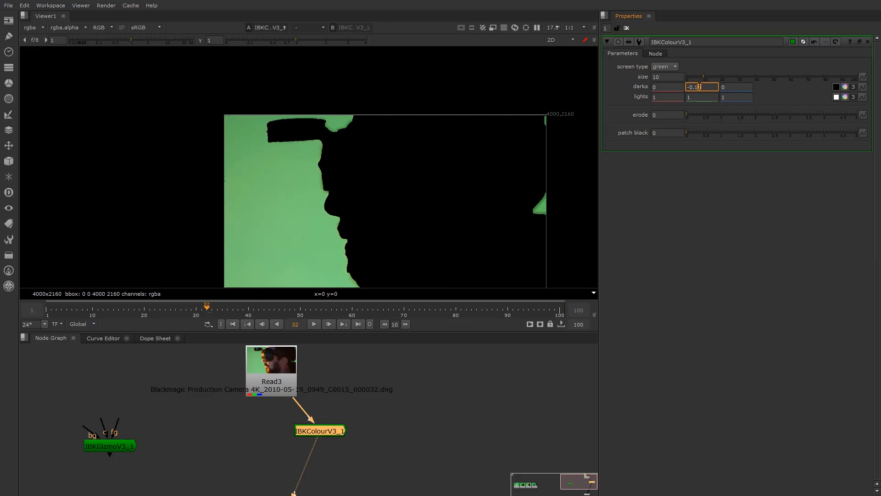
# Drag the size between 1 and about 10.5, then set it to exactly 10
pyautogui.scroll(7, 346, 200)
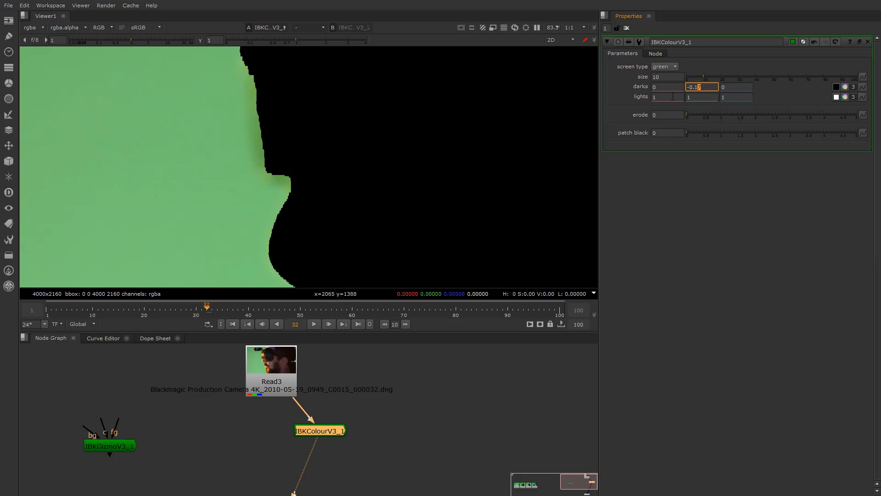
pyautogui.moveTo(703, 76)
pyautogui.mouseDown()
pyautogui.moveTo(687, 79)
pyautogui.moveTo(695, 81)
pyautogui.mouseUp()
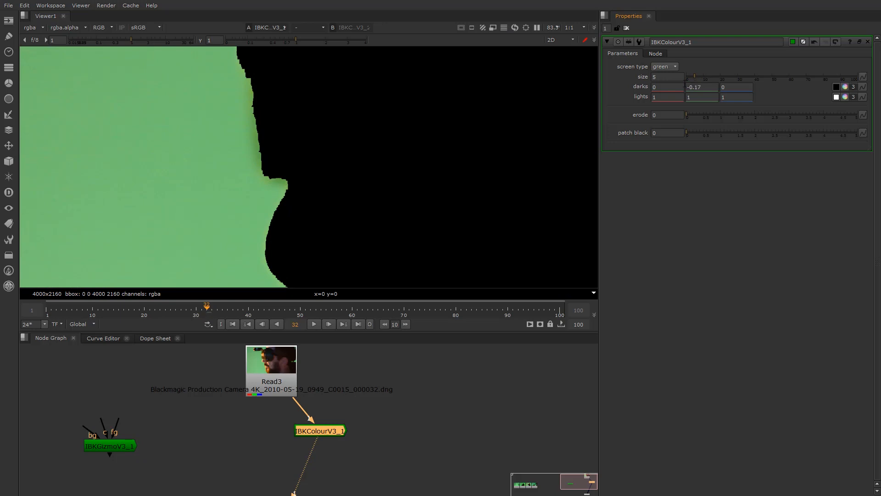
pyautogui.scroll(-5, 295, 172)
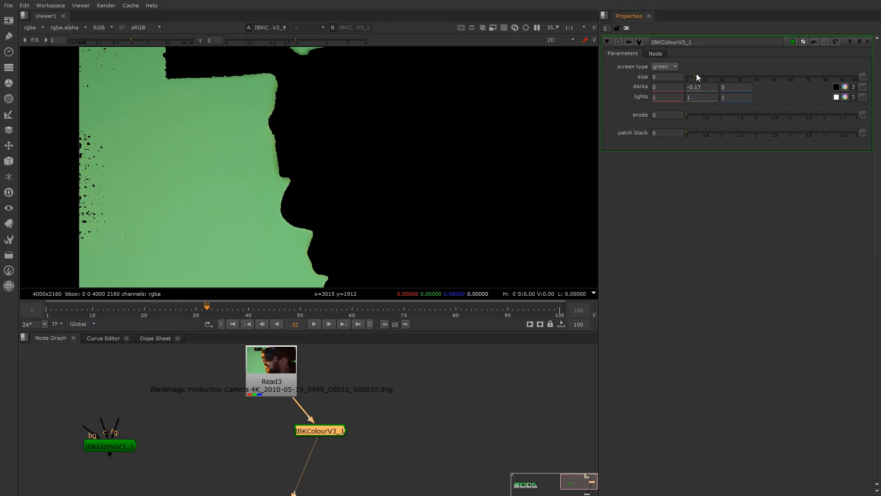
pyautogui.moveTo(695, 74); pyautogui.dragTo(704, 75)
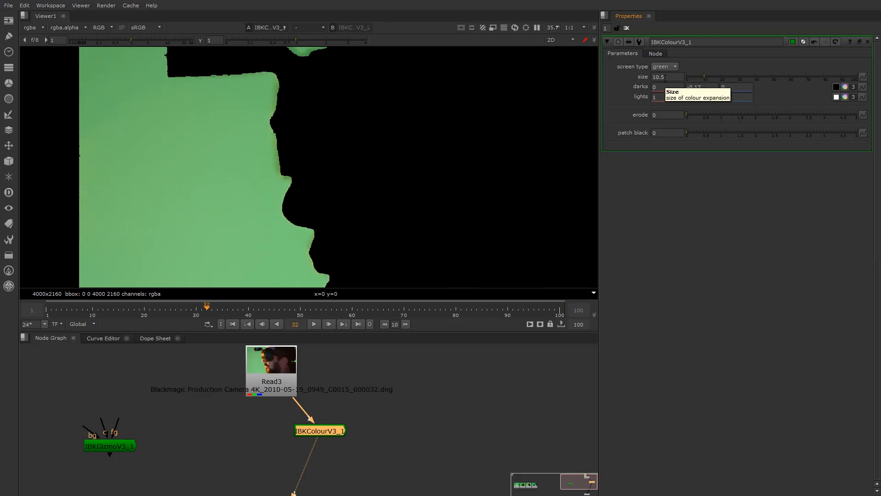
pyautogui.click(678, 77)
pyautogui.press('BackSpace')
pyautogui.press('BackSpace')
pyautogui.scroll(-3, 236, 163)
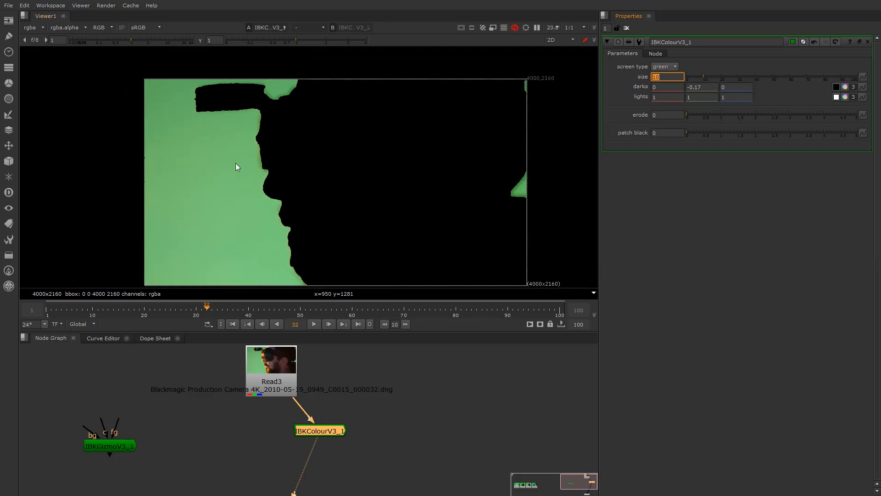
pyautogui.moveTo(235, 164); pyautogui.dragTo(215, 175, button='middle')
pyautogui.scroll(8, 220, 130)
pyautogui.scroll(-3, 314, 169)
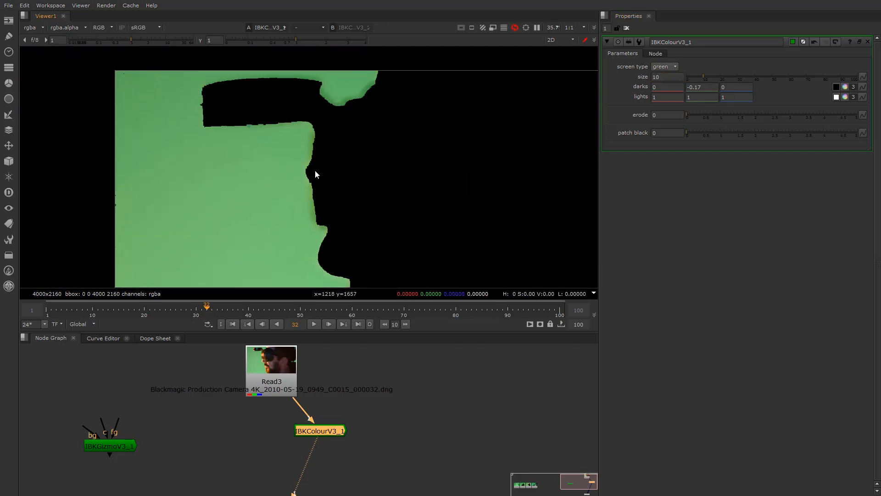
pyautogui.scroll(-3, 337, 224)
pyautogui.moveTo(338, 224); pyautogui.dragTo(277, 196, button='middle')
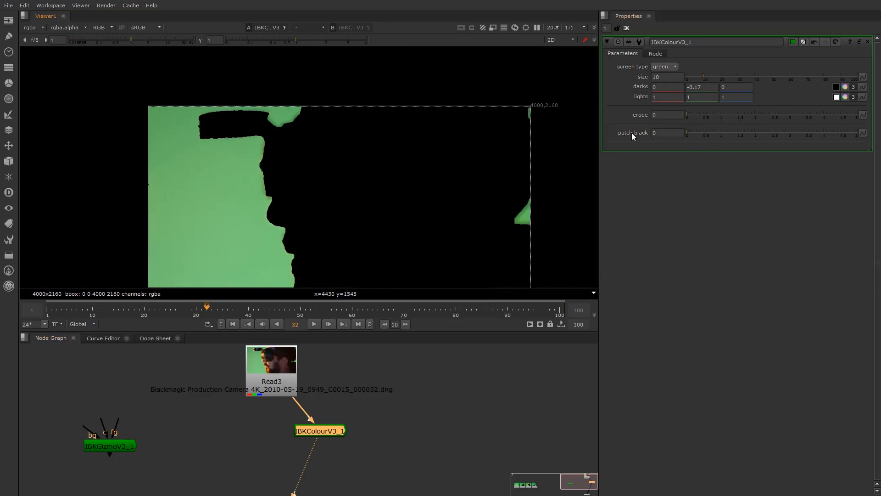
pyautogui.moveTo(701, 135); pyautogui.dragTo(877, 136)
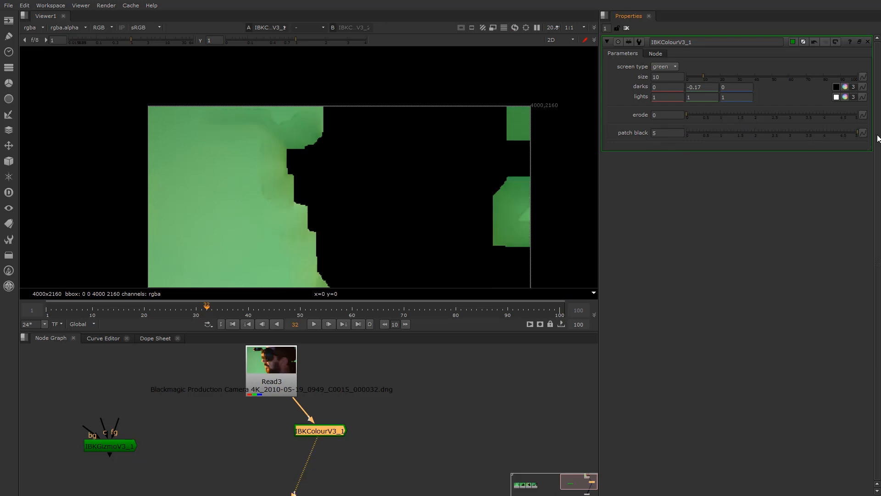
pyautogui.scroll(5, 301, 108)
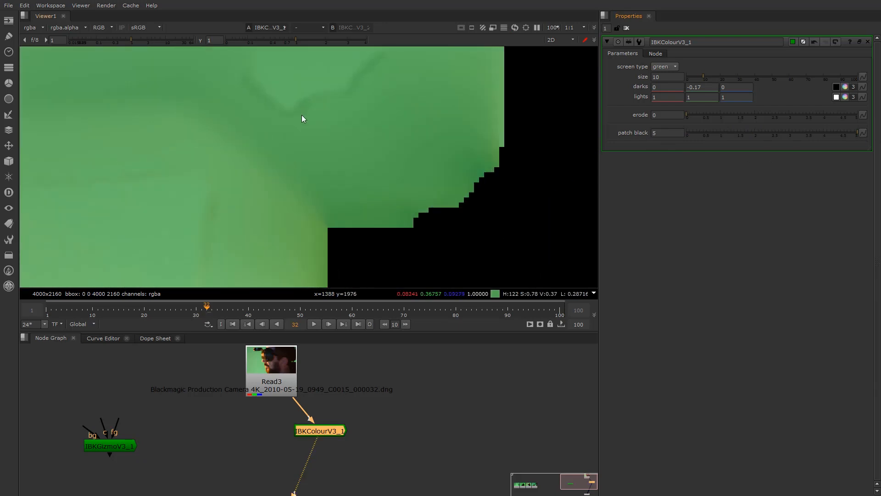
pyautogui.scroll(-2, 323, 137)
pyautogui.scroll(2, 321, 136)
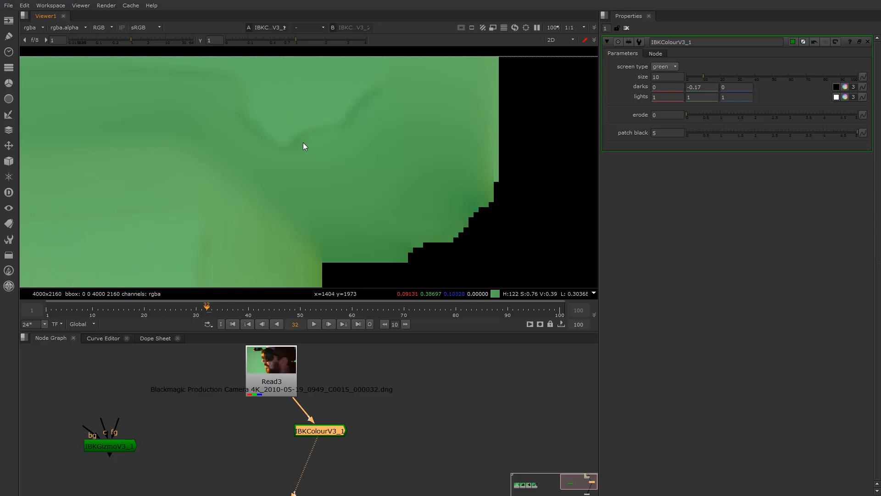
pyautogui.scroll(-4, 296, 169)
pyautogui.moveTo(291, 224); pyautogui.dragTo(236, 157, button='middle')
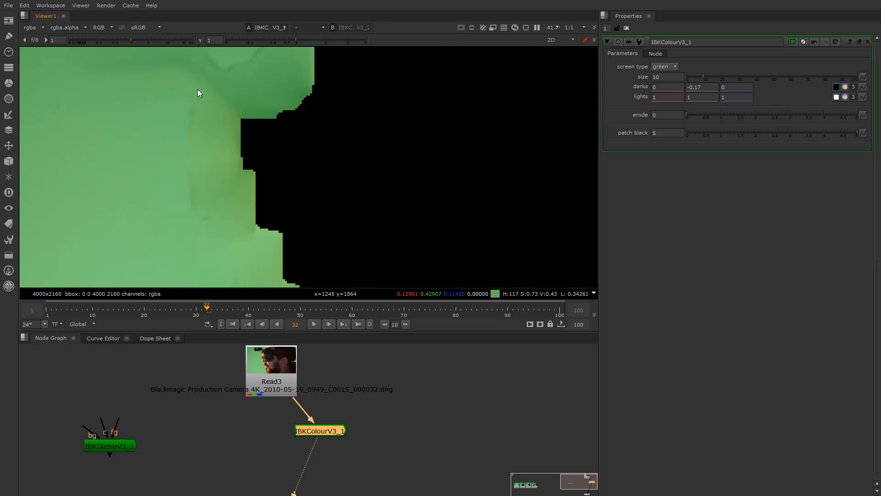
pyautogui.scroll(-5, 246, 125)
pyautogui.scroll(4, 423, 144)
pyautogui.moveTo(502, 161); pyautogui.dragTo(401, 145, button='middle')
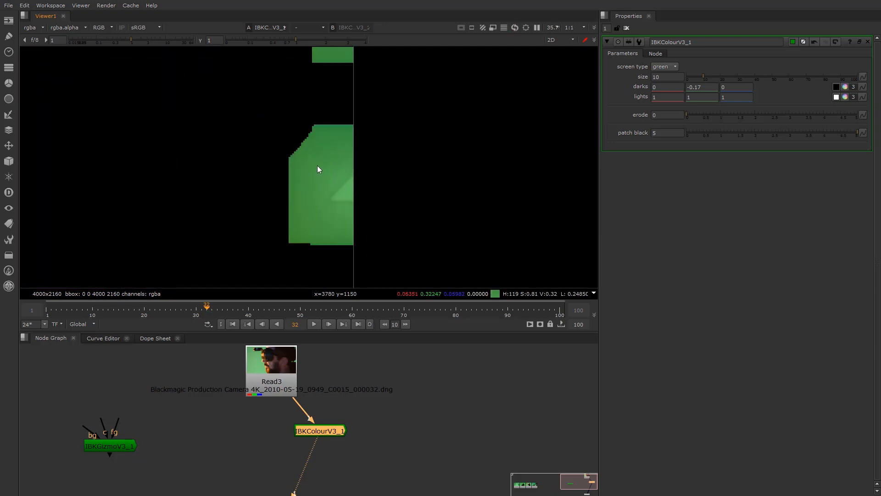
pyautogui.scroll(-4, 327, 154)
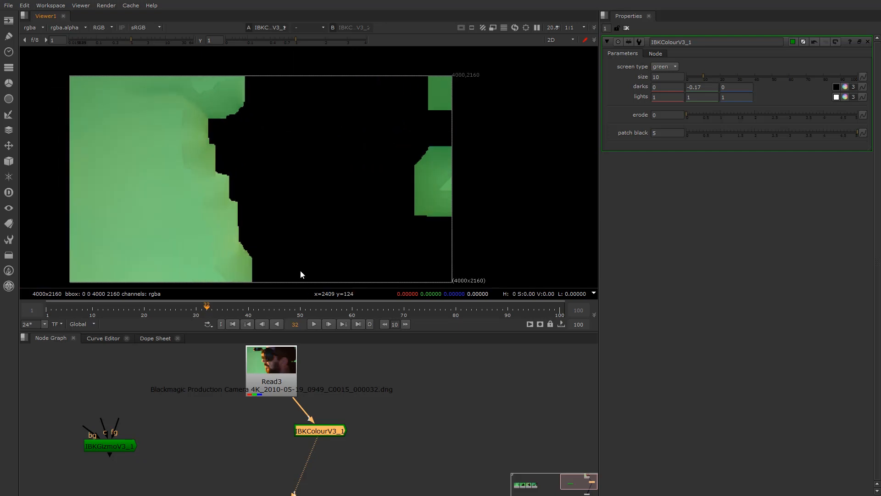
pyautogui.scroll(-1, 260, 173)
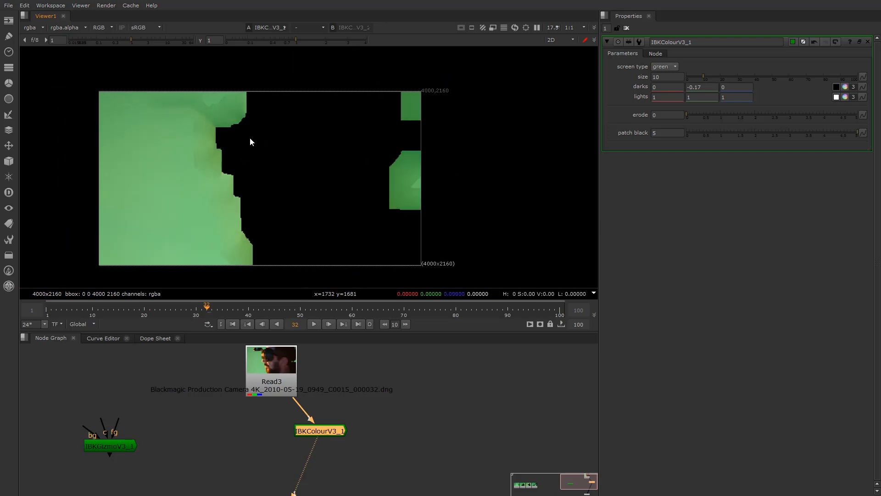
pyautogui.scroll(5, 188, 143)
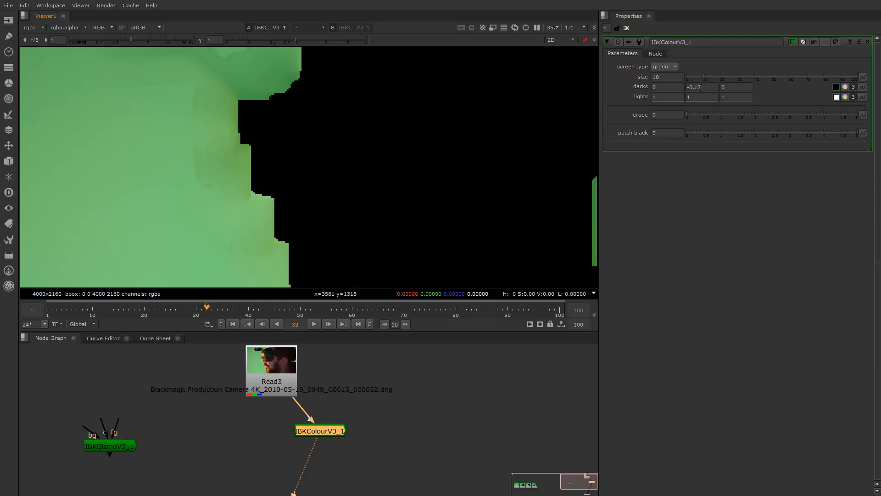
pyautogui.moveTo(704, 136); pyautogui.dragTo(627, 133)
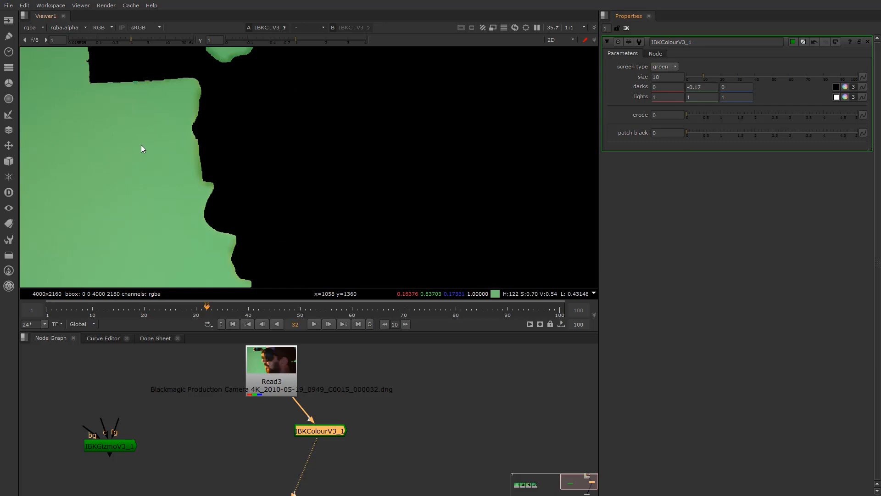
# Drag the IBKColourV3_1 erode slider to 3.24
pyautogui.scroll(5, 216, 114)
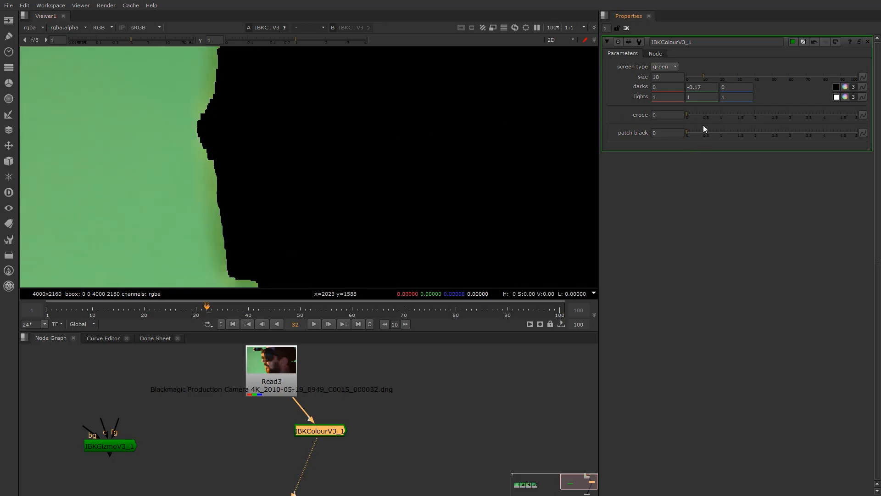
pyautogui.moveTo(689, 113); pyautogui.dragTo(797, 123)
pyautogui.scroll(-5, 157, 137)
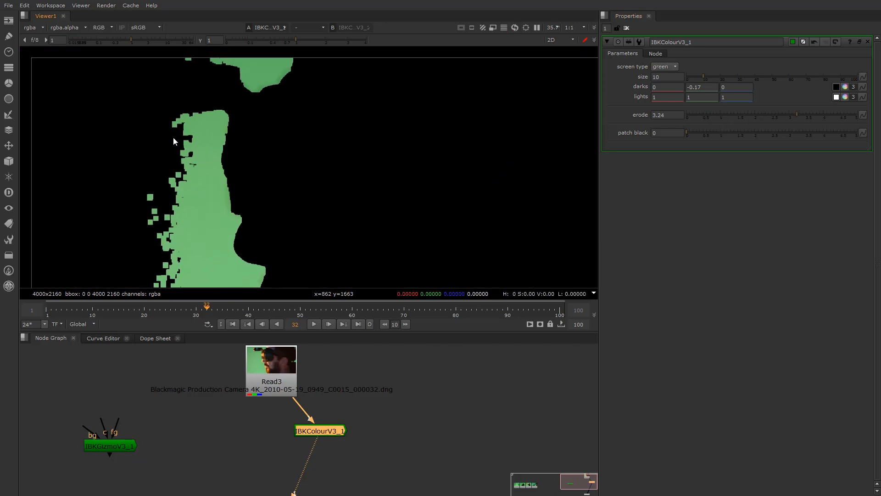
# Enter 1.1 for green lights and nudge it up to 1.2
pyautogui.click(700, 96)
pyautogui.write('.')
pyautogui.write('1')
pyautogui.press('Home')
pyautogui.write('1')
pyautogui.press('Return')
pyautogui.press('Right')
pyautogui.press('Up')
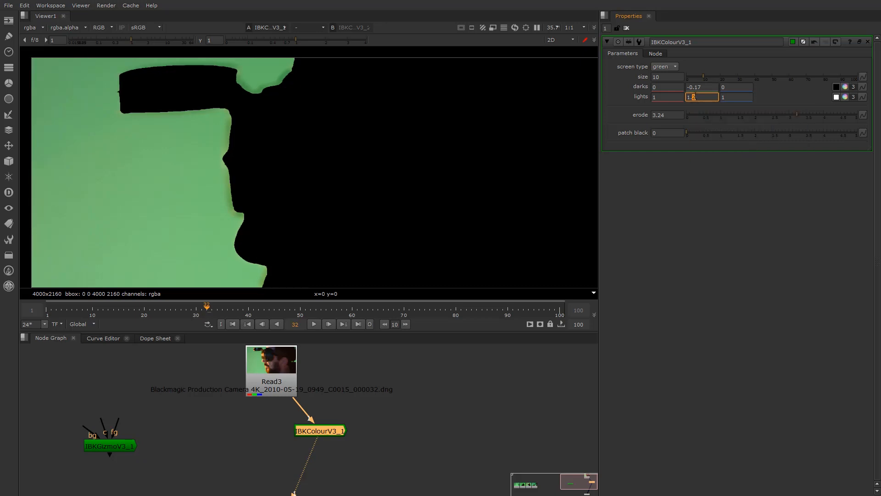
# Try green lights at 1.1 and 1.3, settling back on 1.2
pyautogui.press('Down')
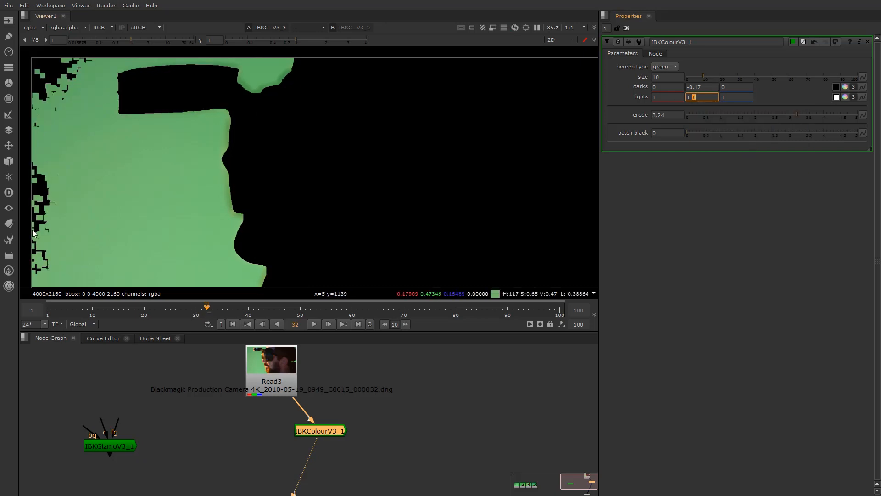
pyautogui.press('Up')
pyautogui.press('Up')
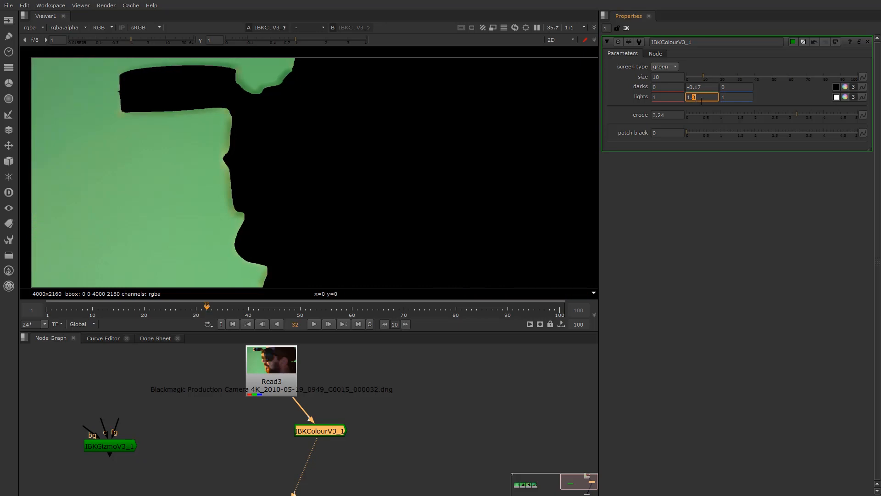
pyautogui.press('Down')
# Raise erode from 3.24 through 5 and 15 up to 28, checking the matte edge
pyautogui.click(662, 115)
pyautogui.press('Up')
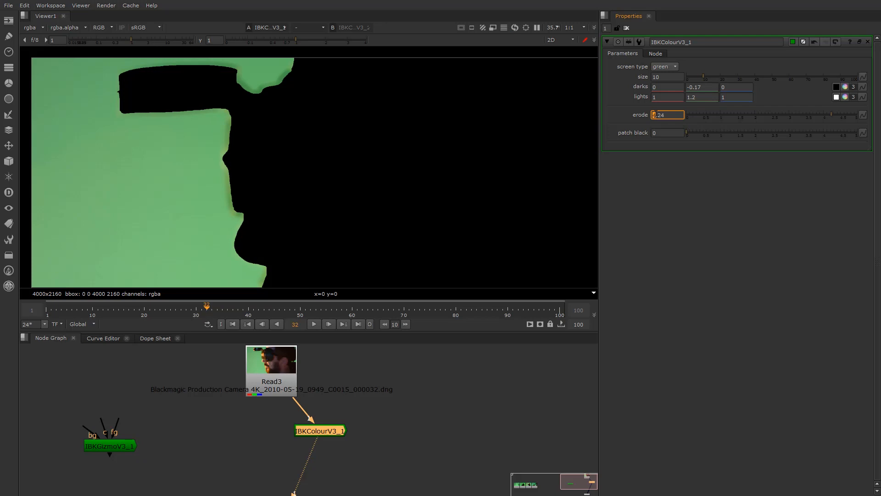
pyautogui.moveTo(821, 117); pyautogui.dragTo(858, 117)
pyautogui.click(666, 117)
pyautogui.write('15')
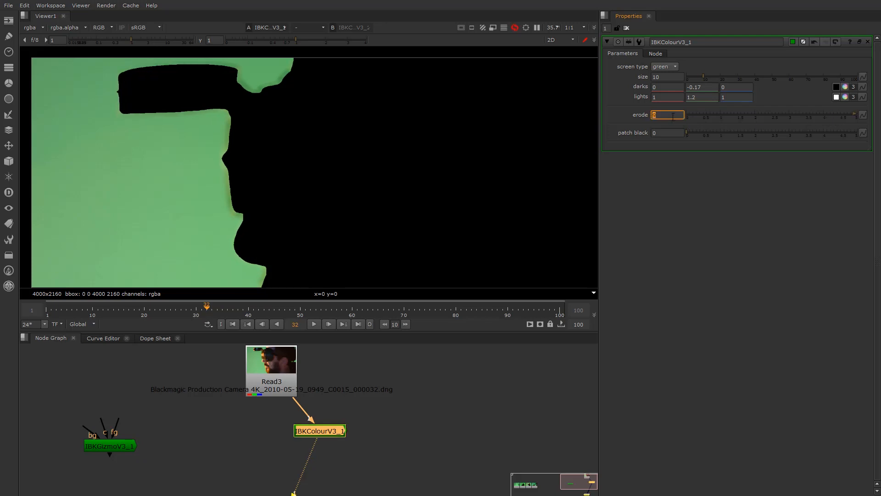
pyautogui.press('Up')
pyautogui.press('Up')
pyautogui.press('Up')
pyautogui.press('Up')
pyautogui.press('Up')
pyautogui.press('Up')
pyautogui.press('Up')
pyautogui.press('Up')
pyautogui.press('Up')
pyautogui.press('Up')
pyautogui.press('Up')
pyautogui.press('Up')
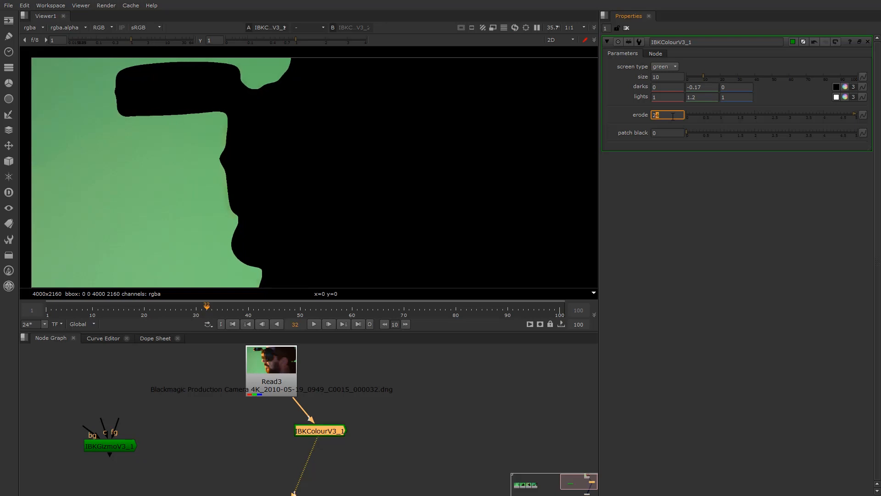
pyautogui.scroll(-4, 184, 166)
pyautogui.scroll(2, 205, 166)
pyautogui.moveTo(214, 207); pyautogui.dragTo(215, 152, button='middle')
pyautogui.scroll(2, 216, 212)
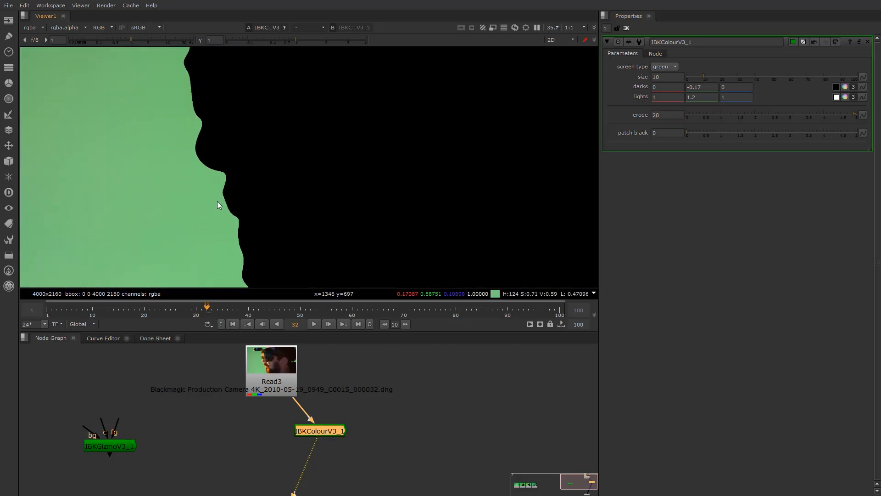
pyautogui.click(285, 393)
pyautogui.press('1')
pyautogui.scroll(6, 224, 187)
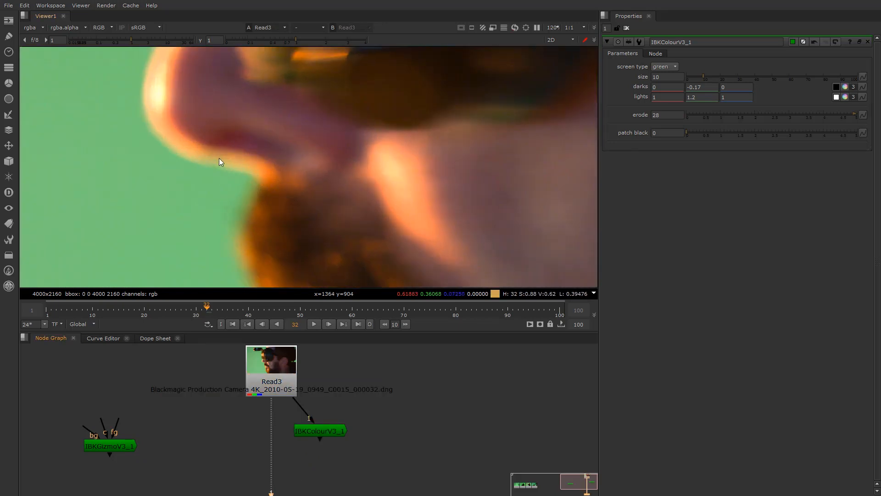
pyautogui.scroll(3, 211, 176)
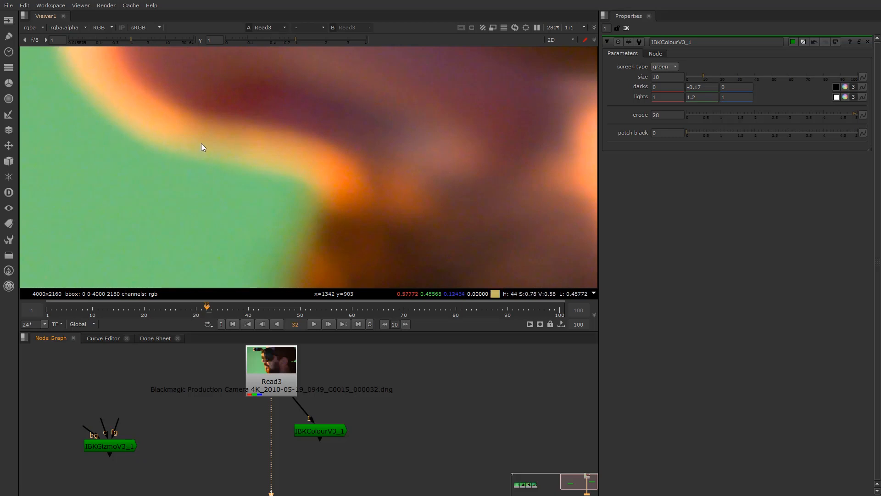
pyautogui.scroll(-4, 200, 151)
pyautogui.scroll(-1, 196, 156)
pyautogui.moveTo(259, 163); pyautogui.dragTo(357, 178, button='middle')
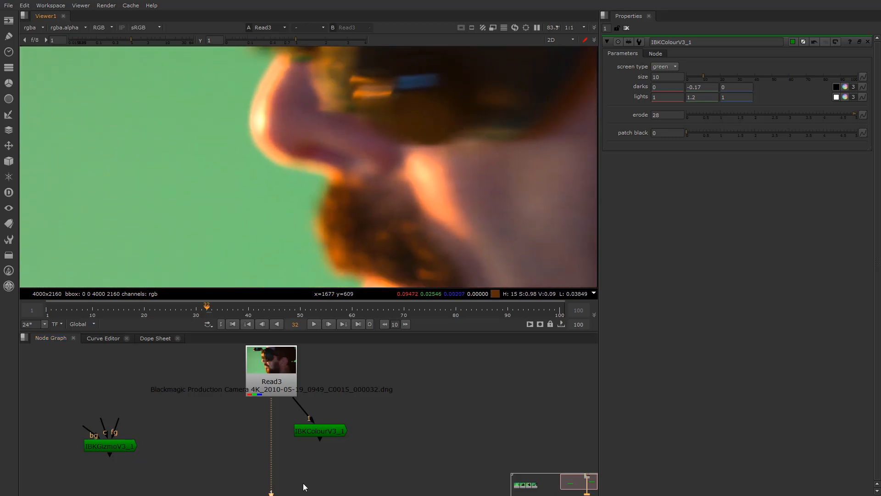
pyautogui.press('1')
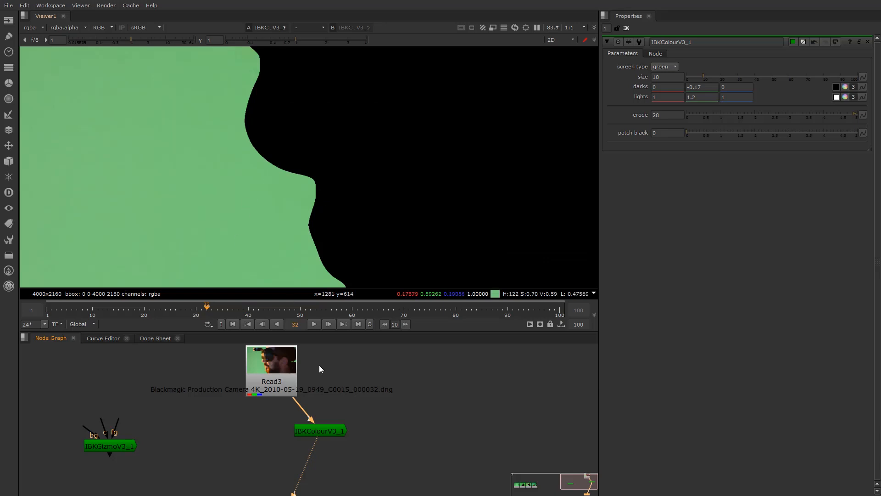
pyautogui.scroll(5, 270, 165)
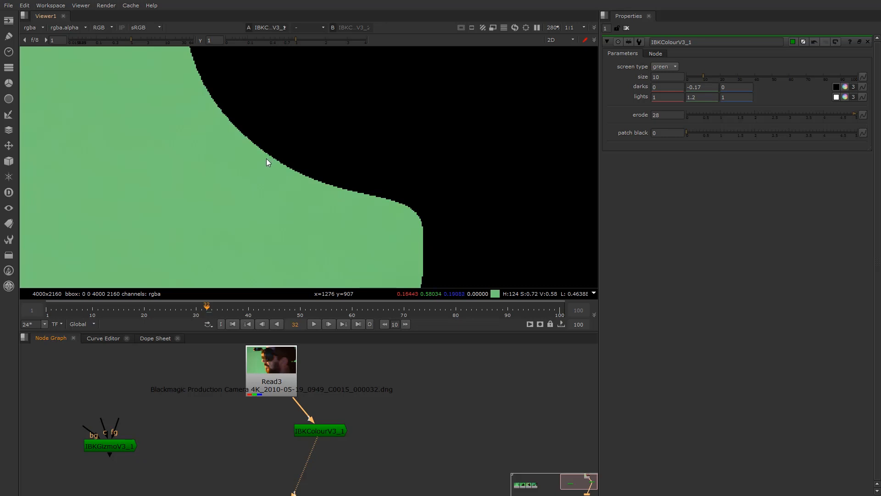
pyautogui.scroll(-2, 266, 158)
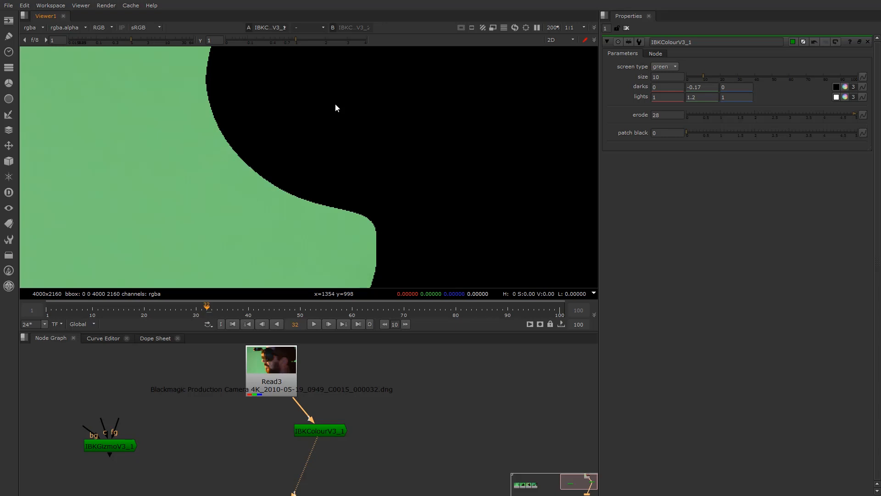
pyautogui.click(317, 431)
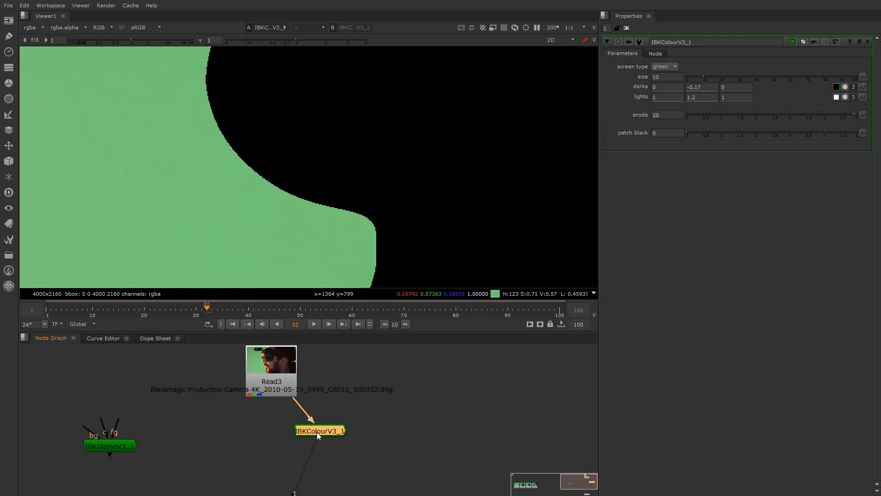
pyautogui.click(288, 375)
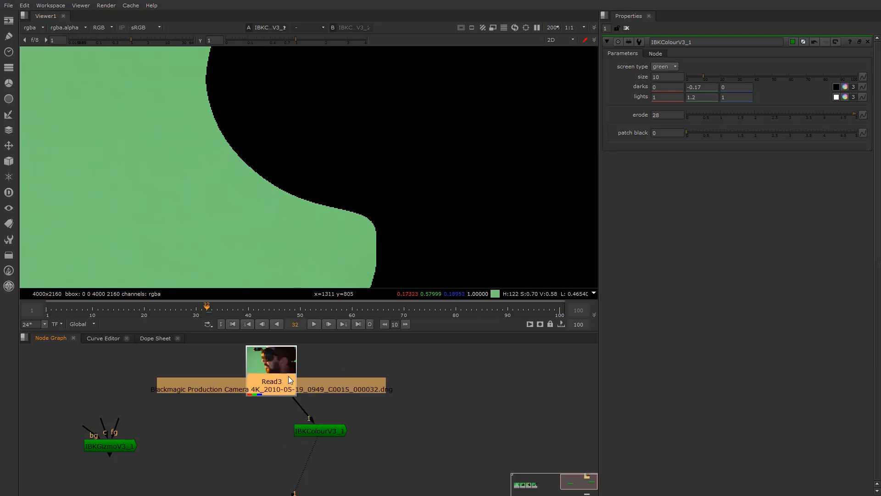
pyautogui.press('1')
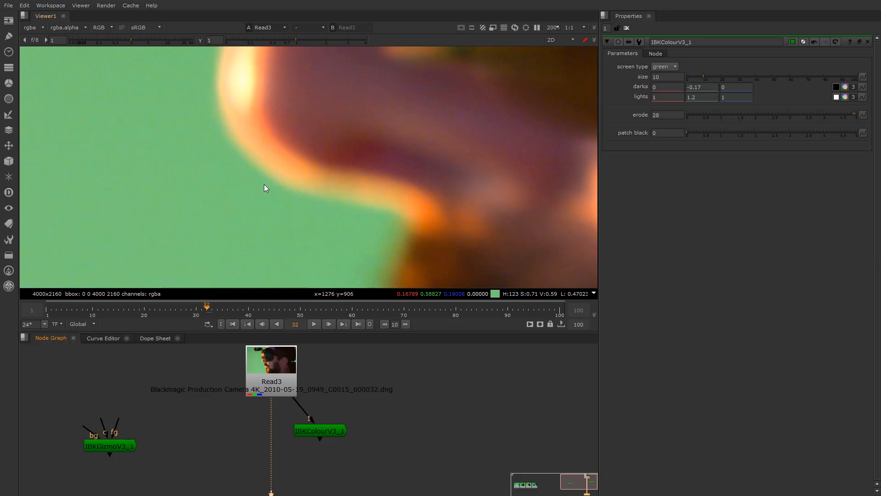
pyautogui.scroll(-2, 250, 188)
pyautogui.scroll(-4, 252, 189)
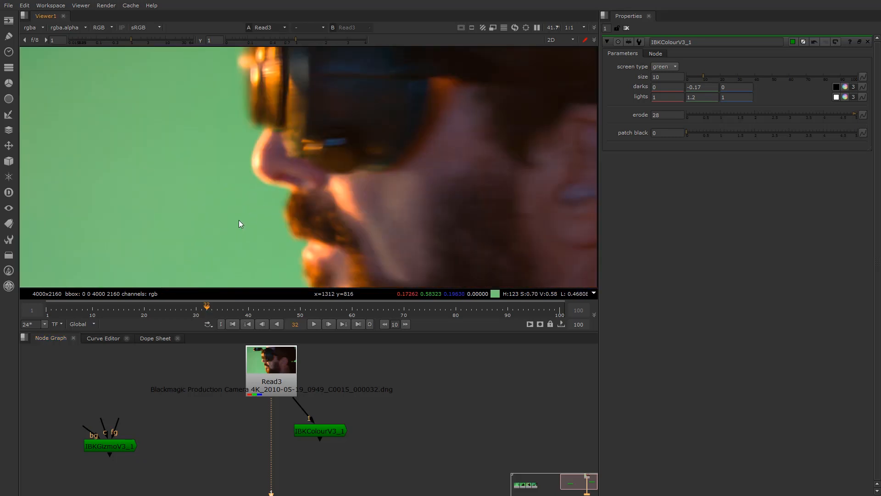
pyautogui.scroll(4, 277, 183)
pyautogui.scroll(-3, 310, 224)
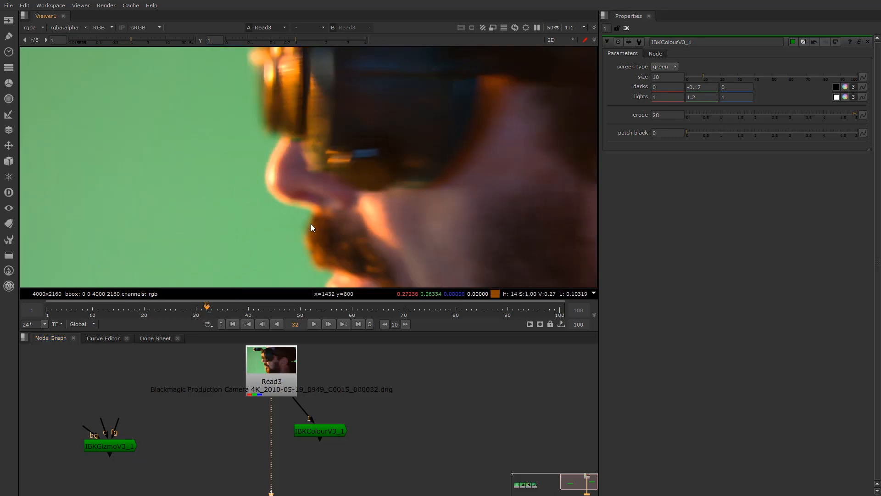
pyautogui.moveTo(310, 224); pyautogui.dragTo(288, 216, button='middle')
pyautogui.scroll(2, 264, 205)
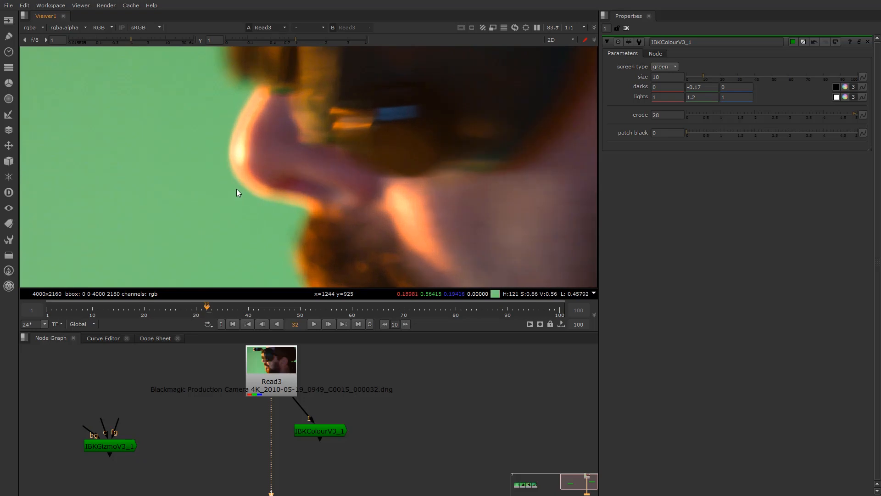
pyautogui.scroll(-5, 302, 139)
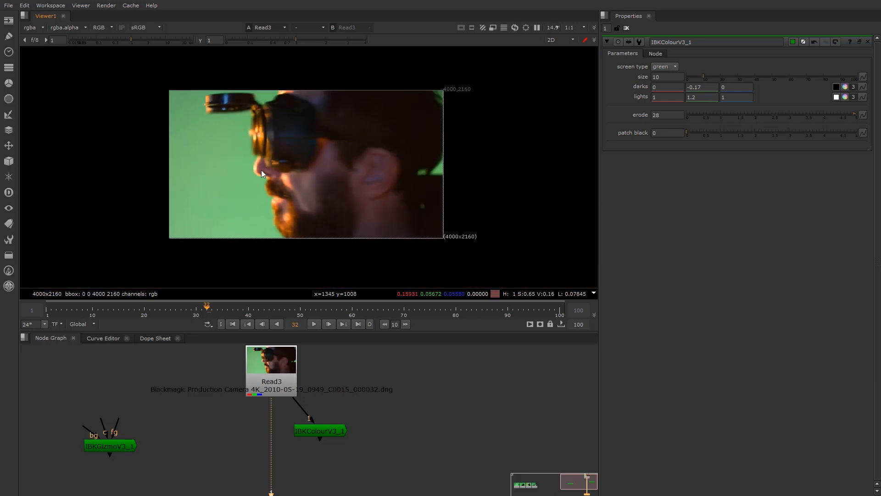
pyautogui.scroll(1, 267, 154)
pyautogui.scroll(-1, 266, 154)
pyautogui.moveTo(458, 165); pyautogui.dragTo(418, 175, button='middle')
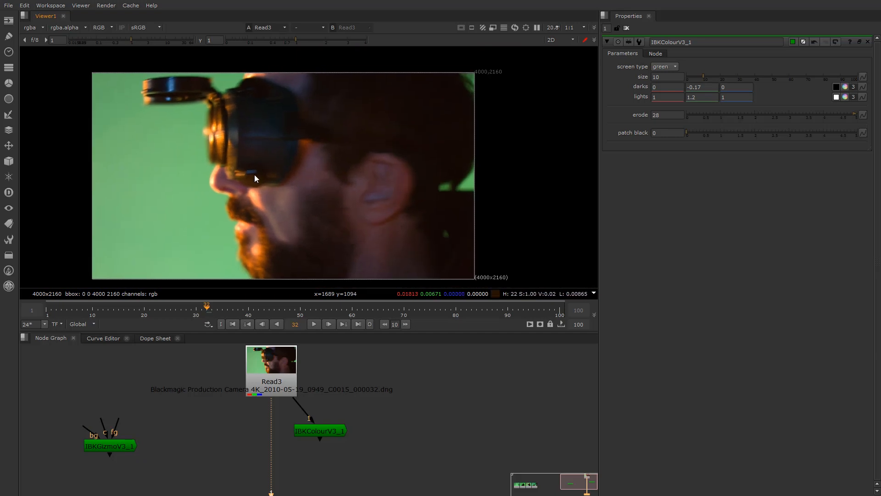
pyautogui.click(268, 40)
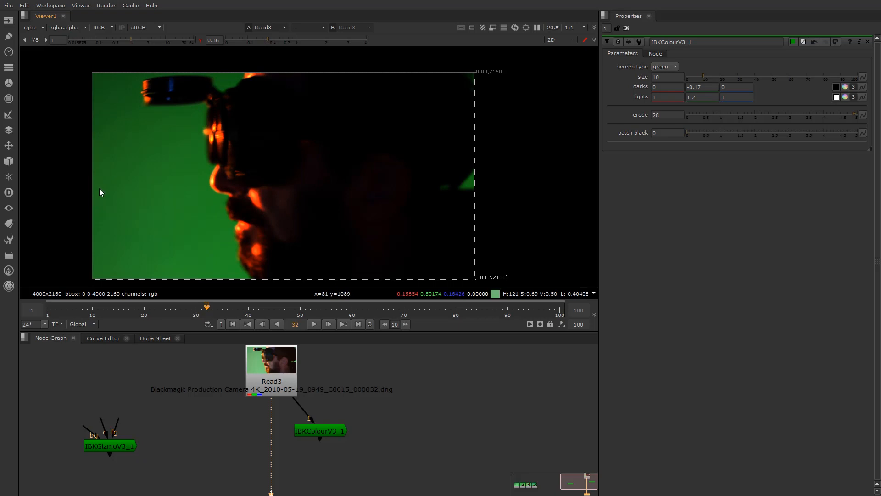
pyautogui.click(200, 40)
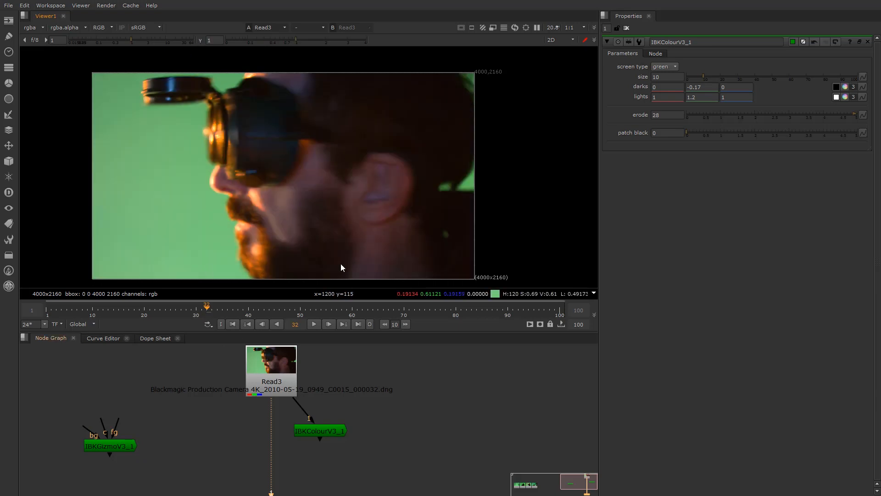
pyautogui.scroll(3, 450, 184)
pyautogui.click(318, 434)
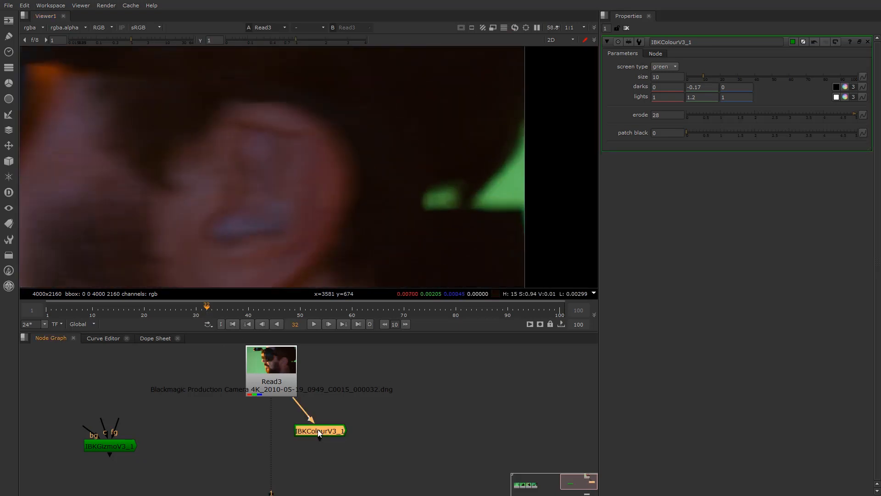
pyautogui.press('1')
pyautogui.scroll(3, 467, 208)
pyautogui.moveTo(467, 208); pyautogui.dragTo(352, 208, button='middle')
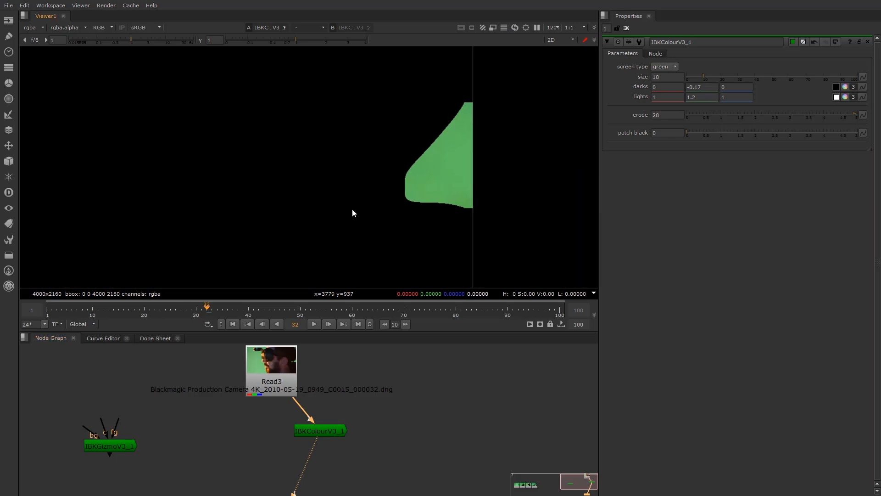
pyautogui.scroll(-2, 339, 204)
pyautogui.scroll(2, 283, 196)
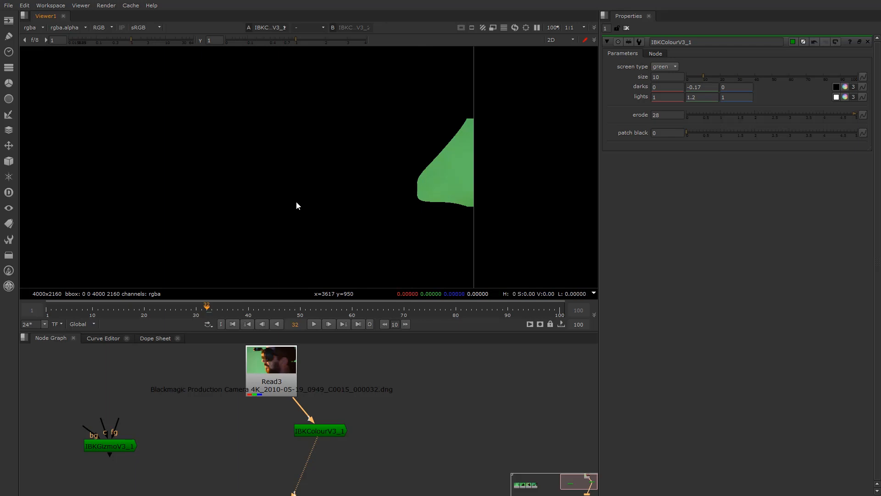
pyautogui.click(289, 380)
pyautogui.press('1')
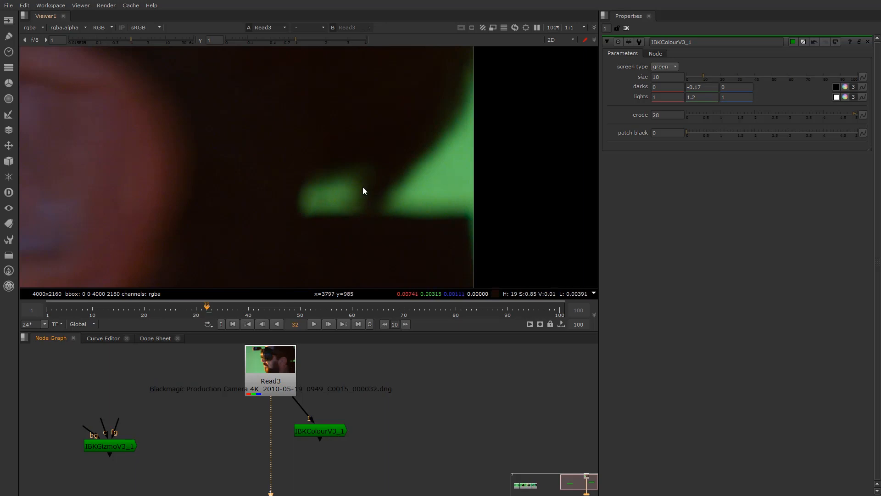
pyautogui.scroll(-1, 320, 185)
pyautogui.scroll(-5, 320, 185)
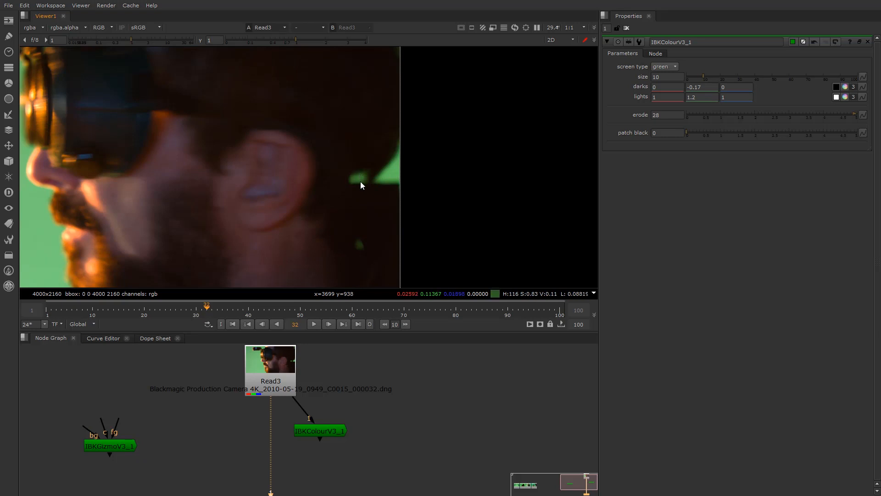
pyautogui.click(312, 431)
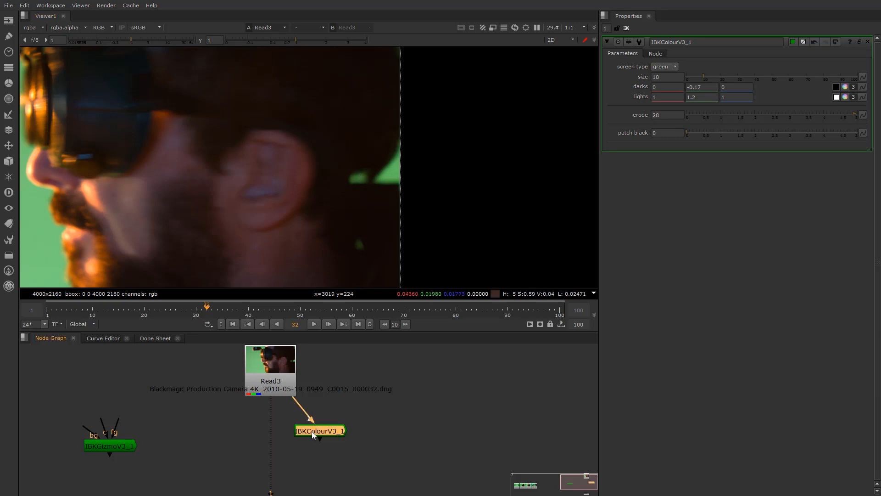
pyautogui.press('1')
pyautogui.moveTo(182, 178); pyautogui.dragTo(333, 189, button='middle')
pyautogui.scroll(2, 315, 187)
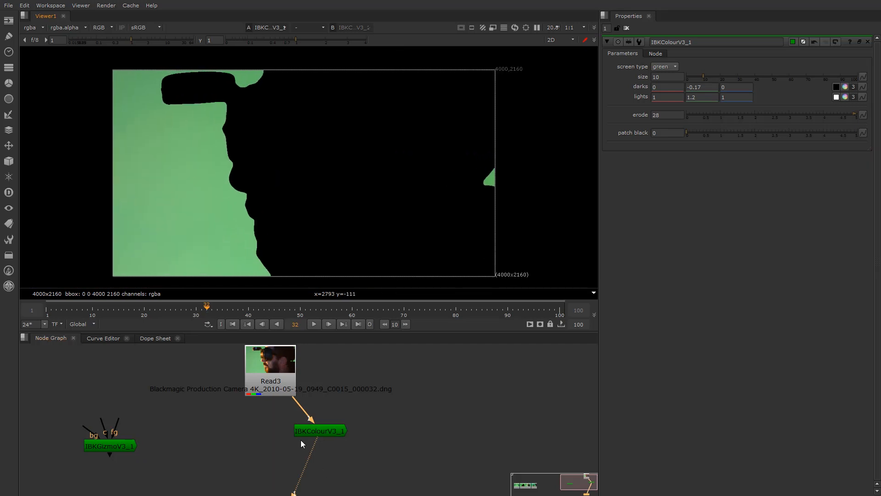
pyautogui.moveTo(322, 428); pyautogui.dragTo(311, 413, button='middle')
pyautogui.moveTo(310, 420); pyautogui.dragTo(308, 412)
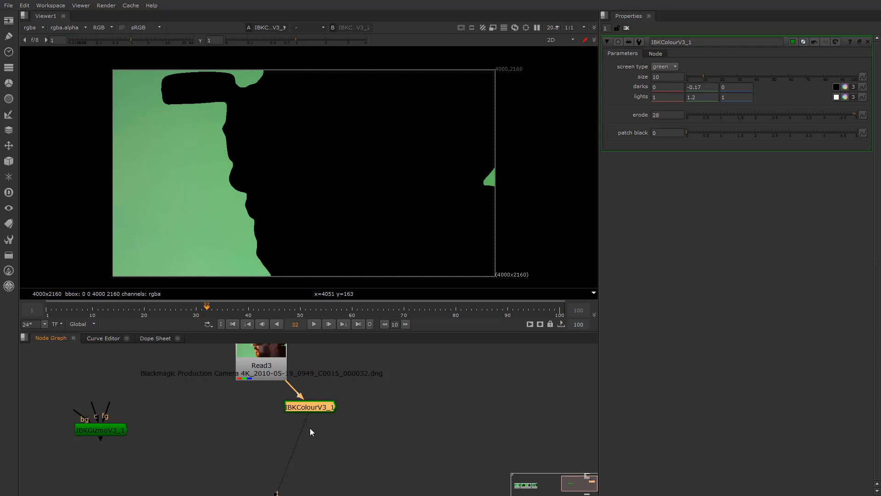
pyautogui.scroll(2, 306, 407)
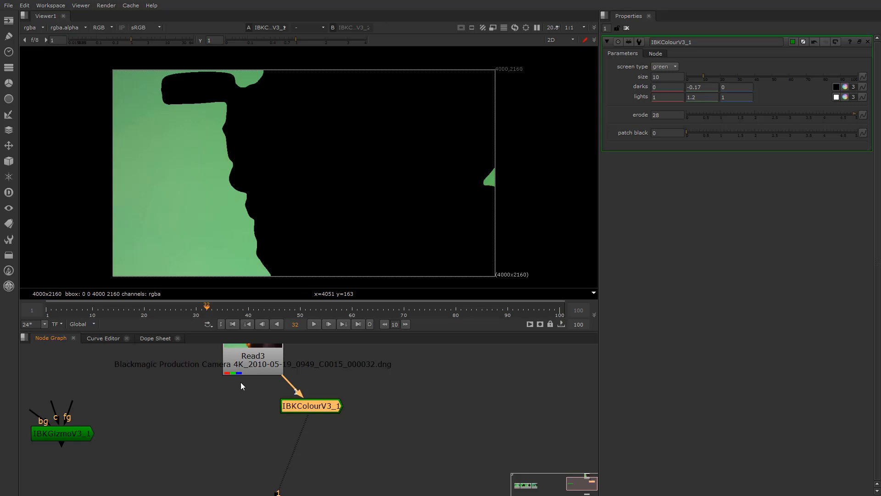
pyautogui.scroll(1, 335, 216)
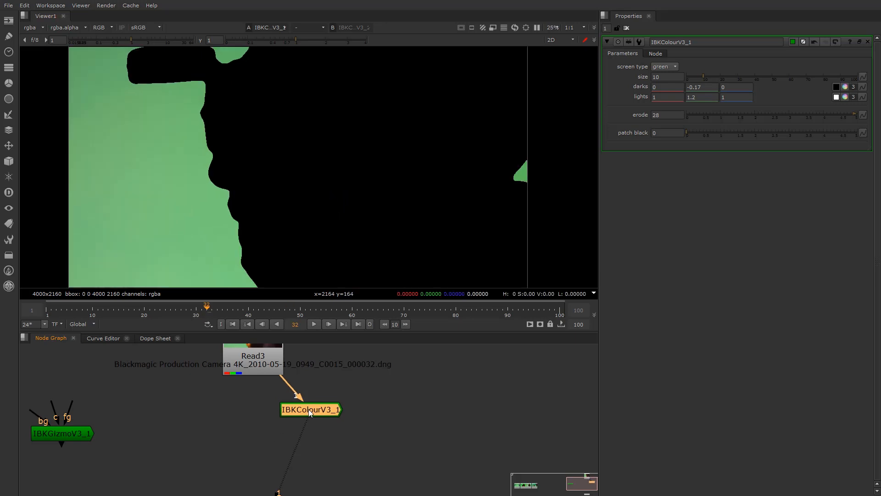
pyautogui.scroll(-3, 274, 401)
pyautogui.scroll(2, 243, 440)
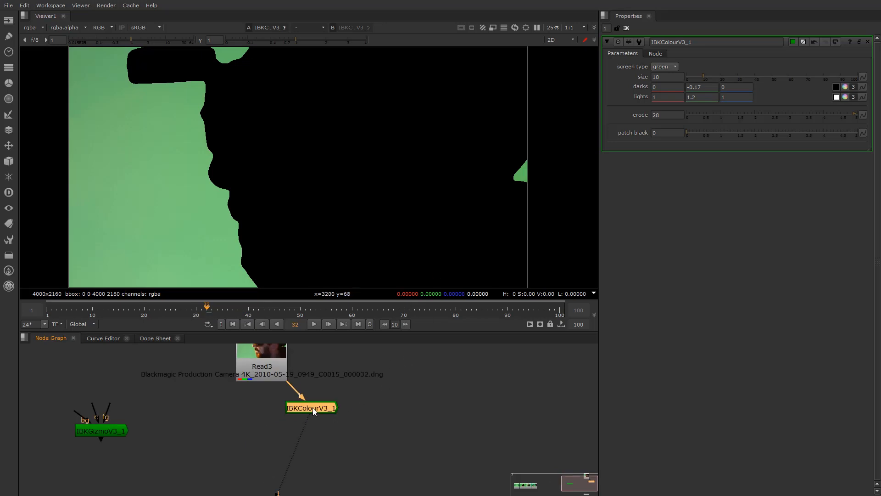
pyautogui.scroll(5, 240, 200)
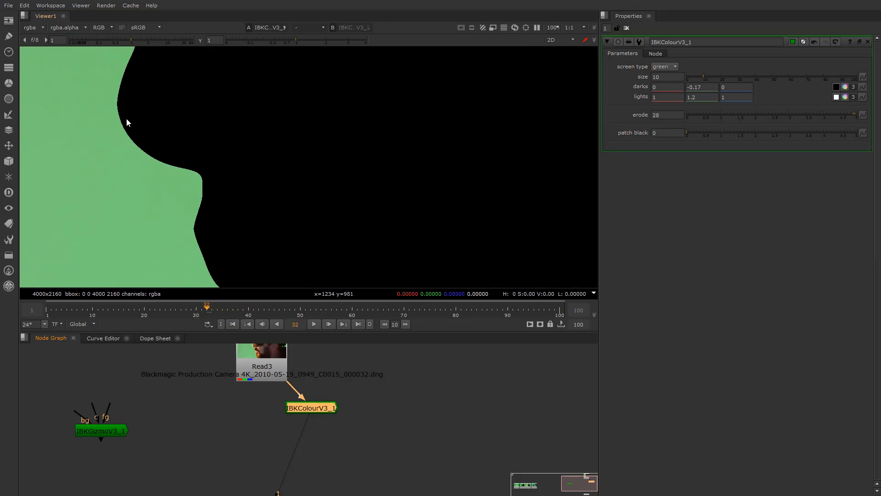
pyautogui.scroll(-2, 195, 197)
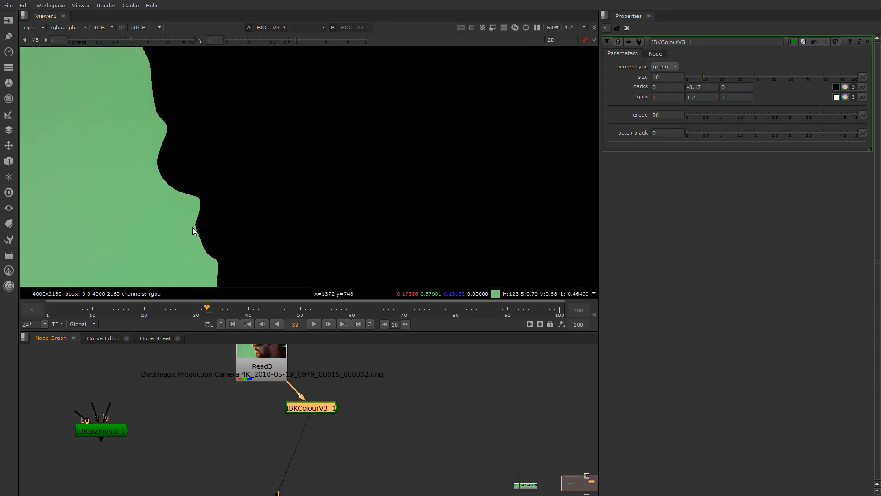
pyautogui.scroll(3, 229, 194)
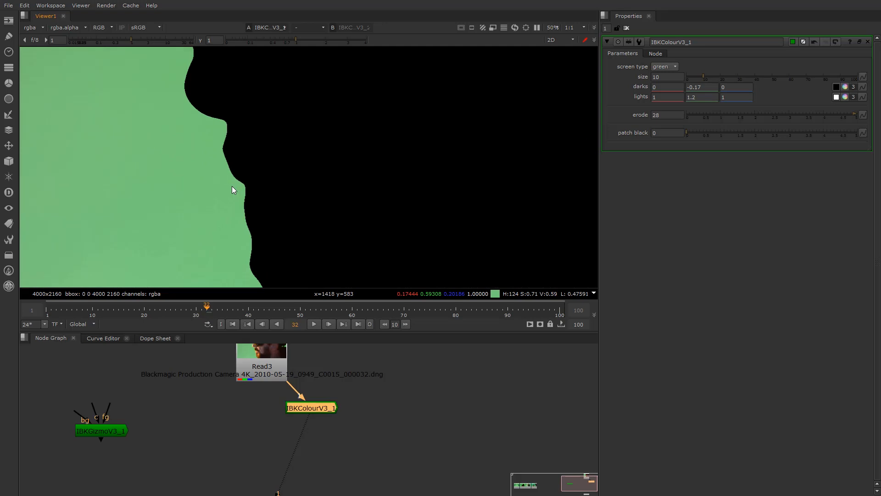
pyautogui.scroll(-3, 233, 186)
pyautogui.moveTo(198, 111); pyautogui.dragTo(219, 141, button='middle')
pyautogui.scroll(3, 215, 170)
pyautogui.scroll(-3, 214, 171)
pyautogui.scroll(3, 241, 170)
pyautogui.moveTo(254, 171); pyautogui.dragTo(233, 186, button='middle')
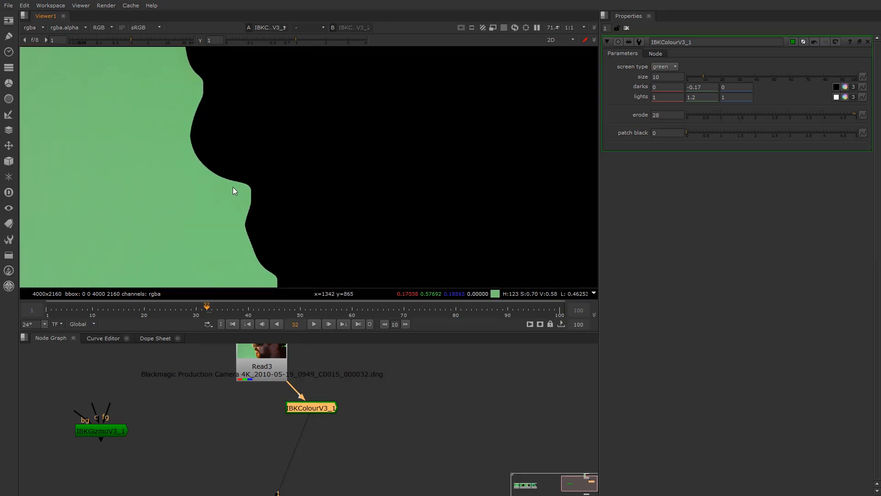
pyautogui.scroll(1, 233, 186)
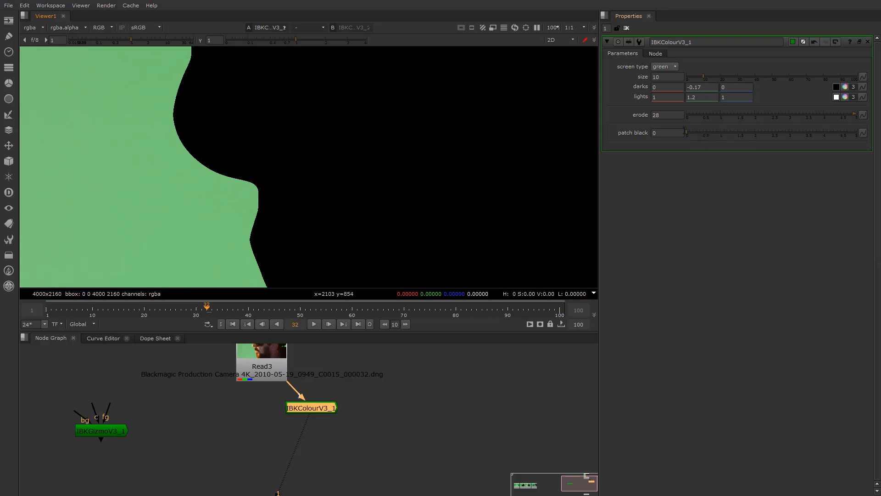
# Raise IBKColourV3_1's patch black through 5 and 6 up to 27
pyautogui.moveTo(697, 137); pyautogui.dragTo(856, 134)
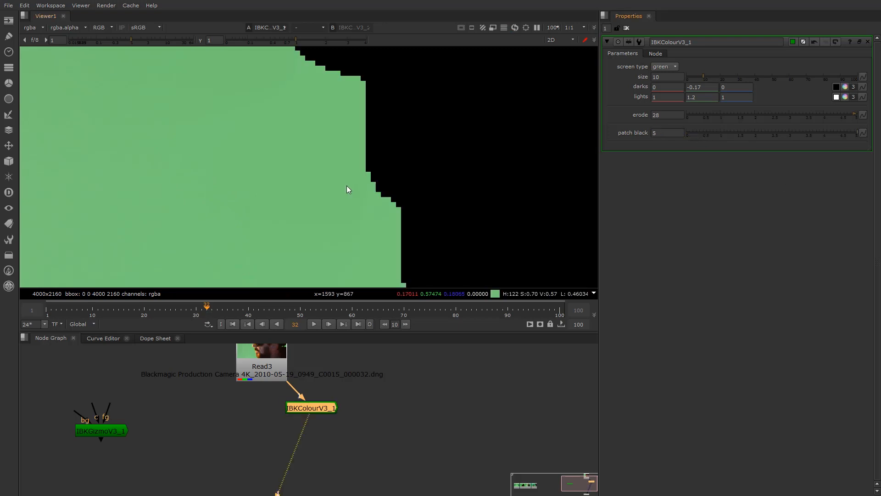
pyautogui.scroll(-4, 346, 185)
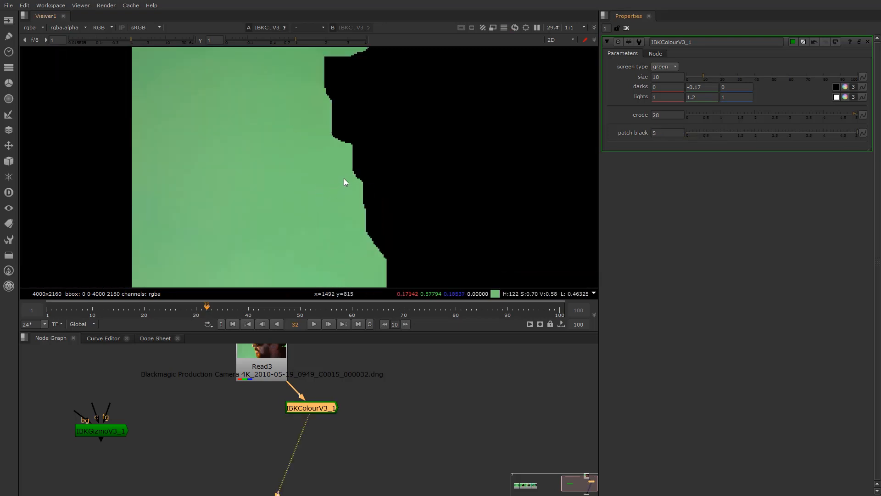
pyautogui.scroll(-2, 359, 181)
pyautogui.scroll(3, 482, 180)
pyautogui.scroll(1, 522, 184)
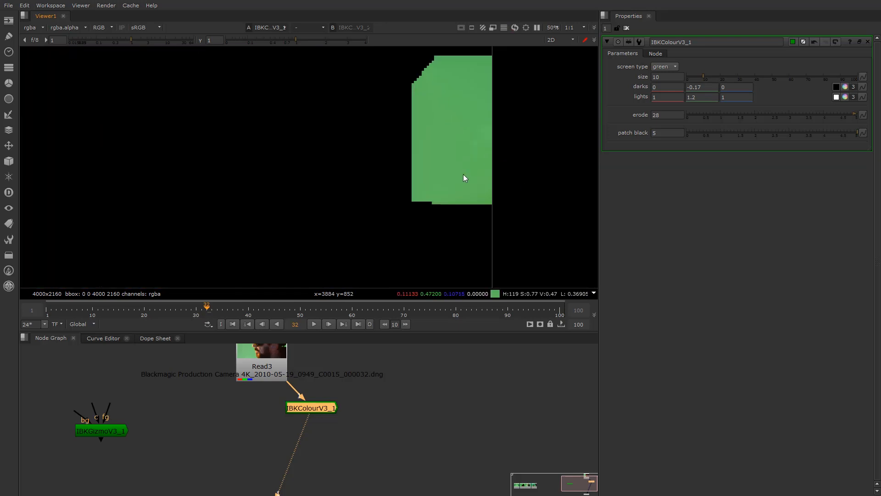
pyautogui.click(658, 132)
pyautogui.write('6')
pyautogui.press('Return')
pyautogui.scroll(-5, 334, 143)
pyautogui.click(664, 133)
pyautogui.press('Up')
pyautogui.press('Up')
pyautogui.press('Up')
pyautogui.press('Up')
pyautogui.press('Up')
pyautogui.press('Up')
pyautogui.press('Up')
pyautogui.press('Up')
pyautogui.press('Up')
pyautogui.press('Up')
pyautogui.press('Up')
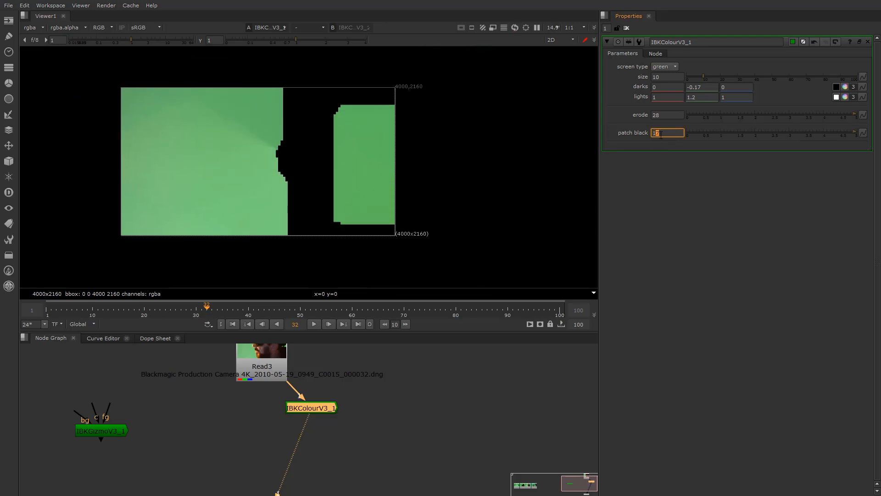
pyautogui.press('Up')
pyautogui.press('Up')
pyautogui.press('Up')
pyautogui.press('Up')
pyautogui.press('Up')
pyautogui.press('Up')
pyautogui.press('Up')
pyautogui.press('Up')
pyautogui.press('Up')
pyautogui.press('Up')
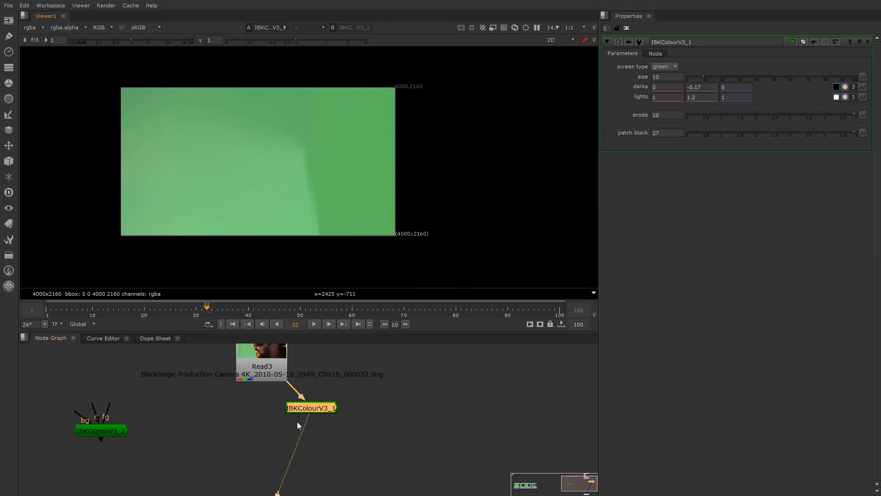
# Put Read3 on viewer input 1 and IBKColourV3_1 on input 2, toggling to compare, ending on the plate
pyautogui.click(269, 366)
pyautogui.press('1')
pyautogui.click(311, 405)
pyautogui.press('2')
pyautogui.press('1')
pyautogui.press('2')
pyautogui.press('1')
pyautogui.press('2')
pyautogui.press('1')
pyautogui.press('2')
pyautogui.press('1')
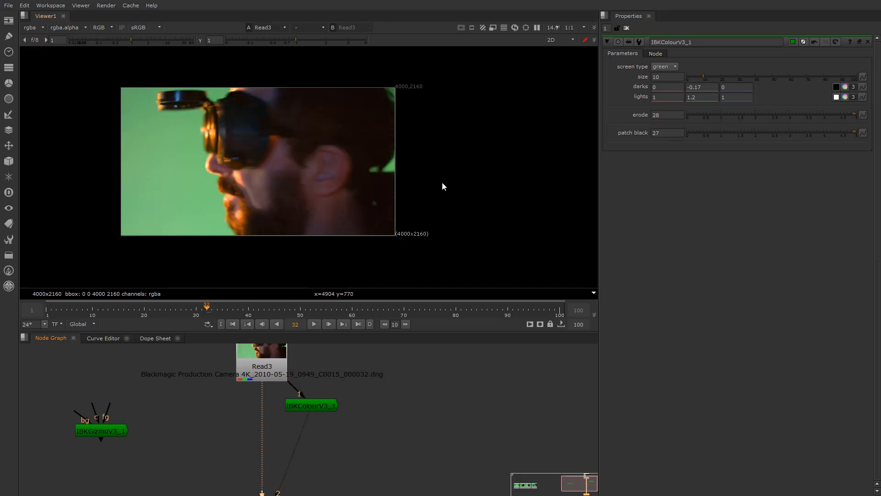
pyautogui.press('2')
pyautogui.press('1')
pyautogui.scroll(10, 380, 201)
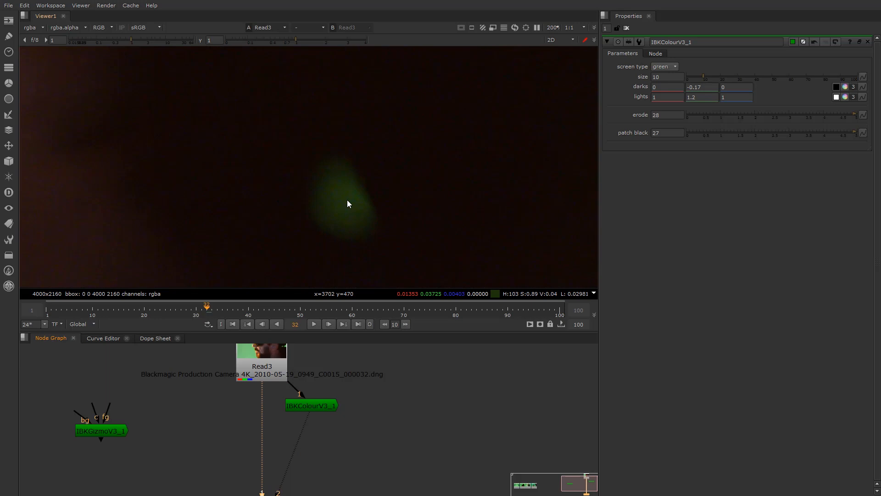
pyautogui.press('2')
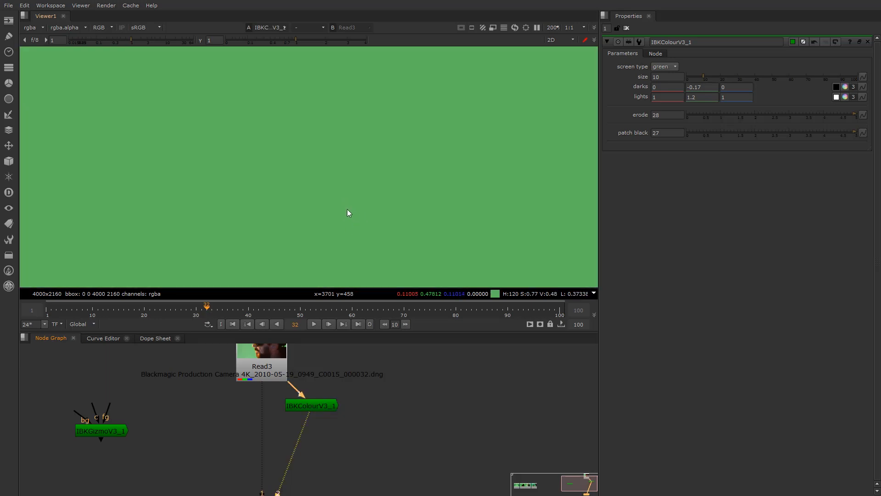
pyautogui.scroll(-8, 347, 212)
pyautogui.scroll(1, 322, 196)
pyautogui.press('1')
pyautogui.scroll(-2, 321, 193)
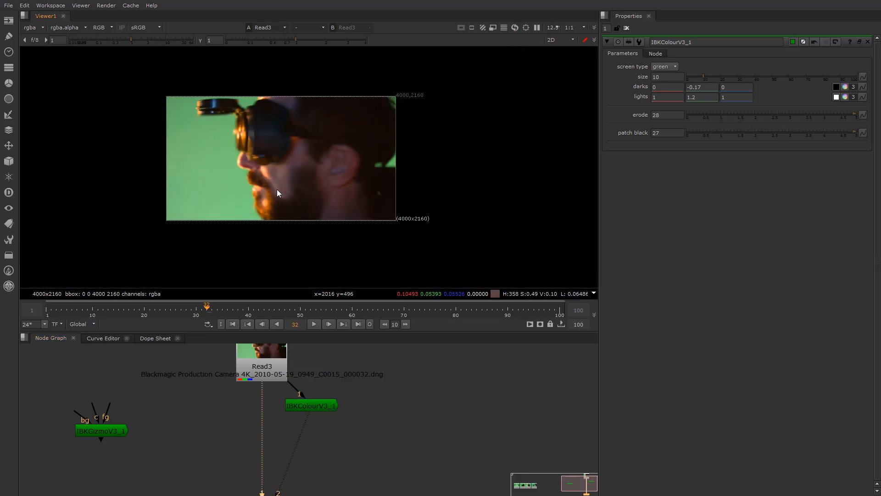
pyautogui.press('2')
pyautogui.press('1')
pyautogui.press('2')
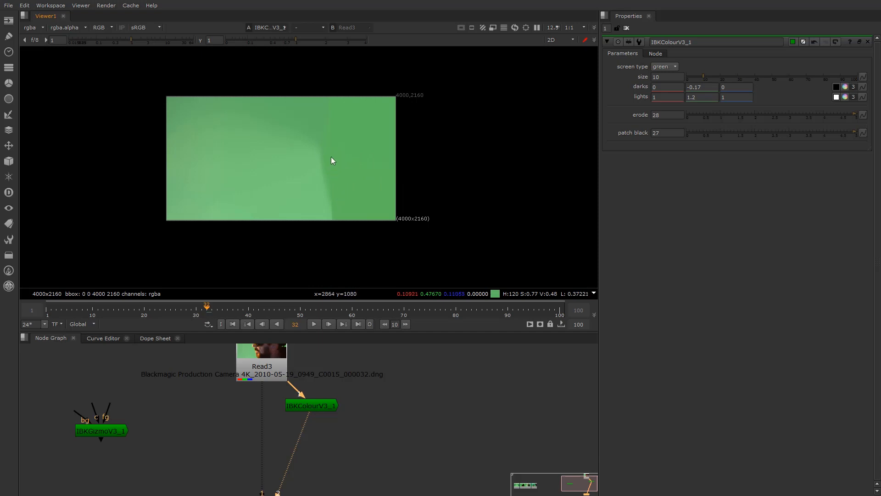
pyautogui.press('1')
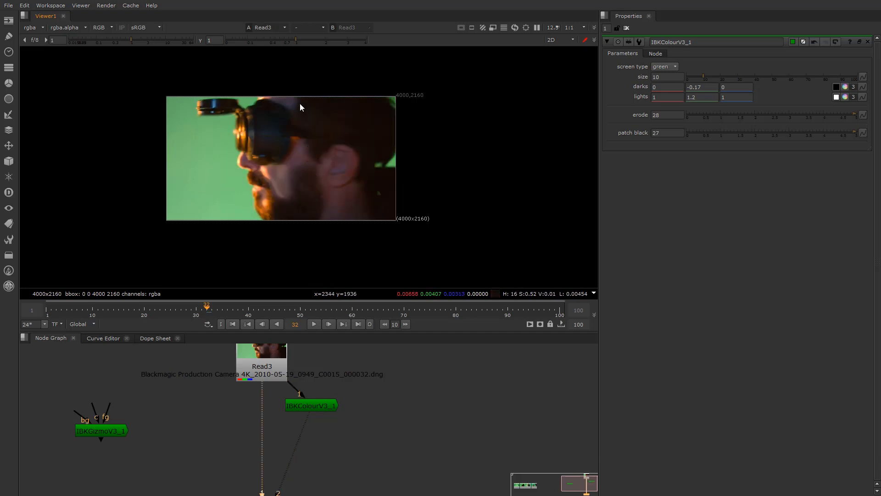
pyautogui.press('2')
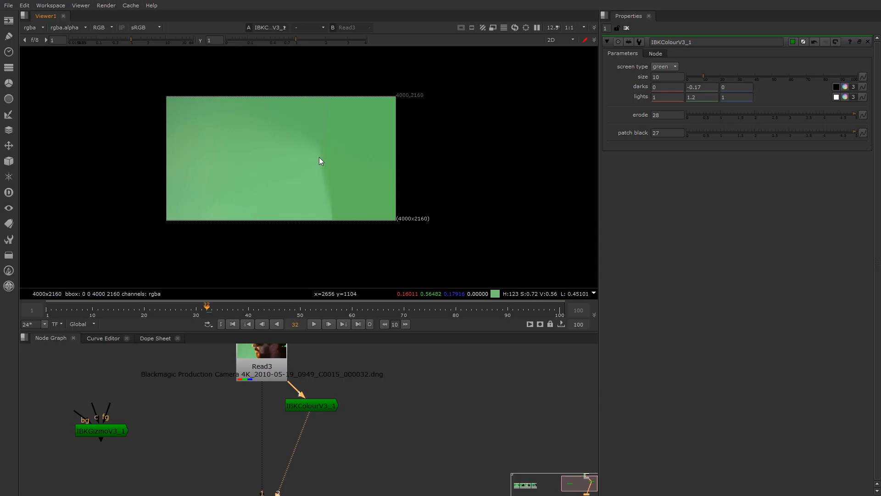
pyautogui.press('1')
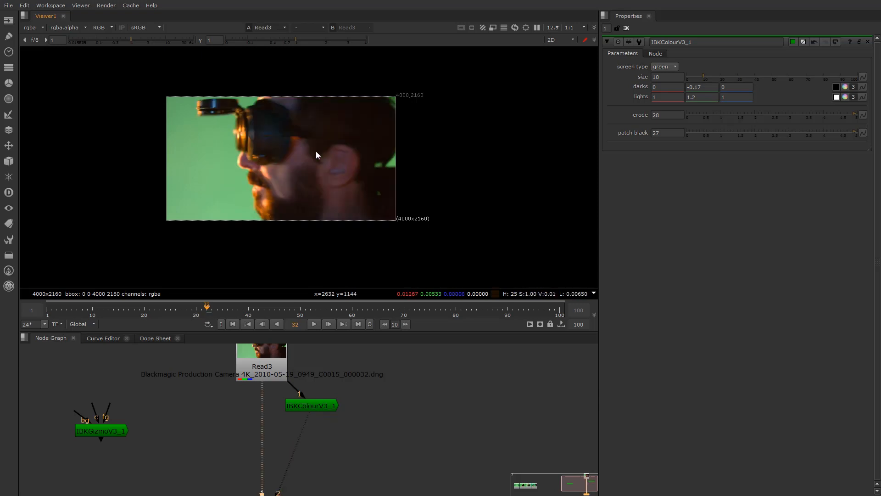
pyautogui.press('2')
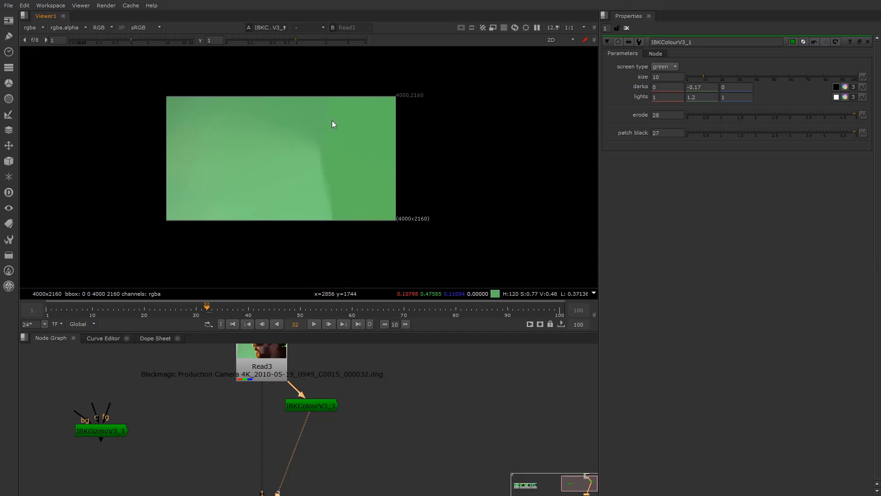
pyautogui.press('1')
pyautogui.press('2')
pyautogui.press('1')
pyautogui.scroll(2, 238, 175)
pyautogui.press('2')
pyautogui.scroll(3, 252, 175)
pyautogui.press('1')
pyautogui.press('2')
pyautogui.press('1')
pyautogui.press('2')
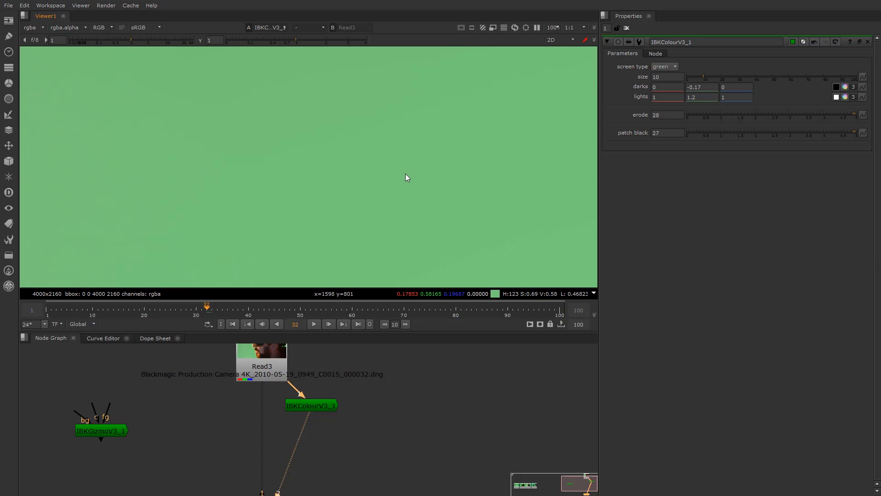
pyautogui.press('1')
pyautogui.press('2')
pyautogui.press('1')
pyautogui.press('2')
pyautogui.press('1')
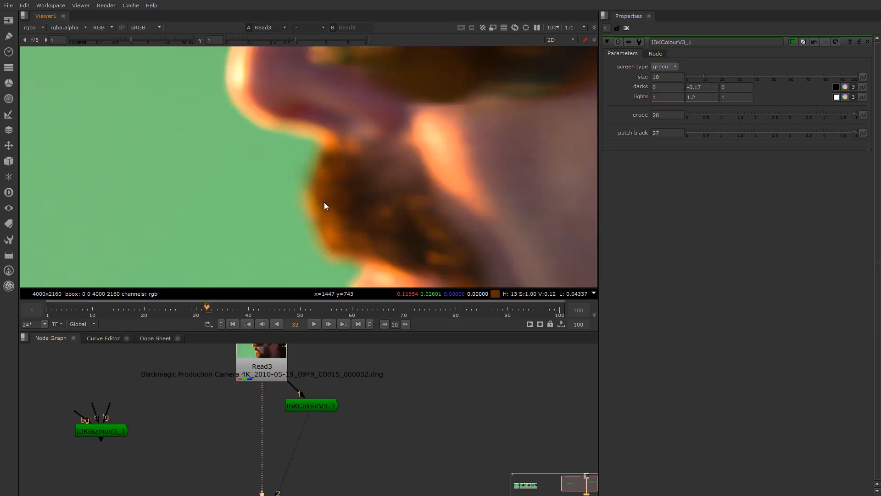
pyautogui.scroll(-5, 286, 164)
pyautogui.scroll(1, 286, 164)
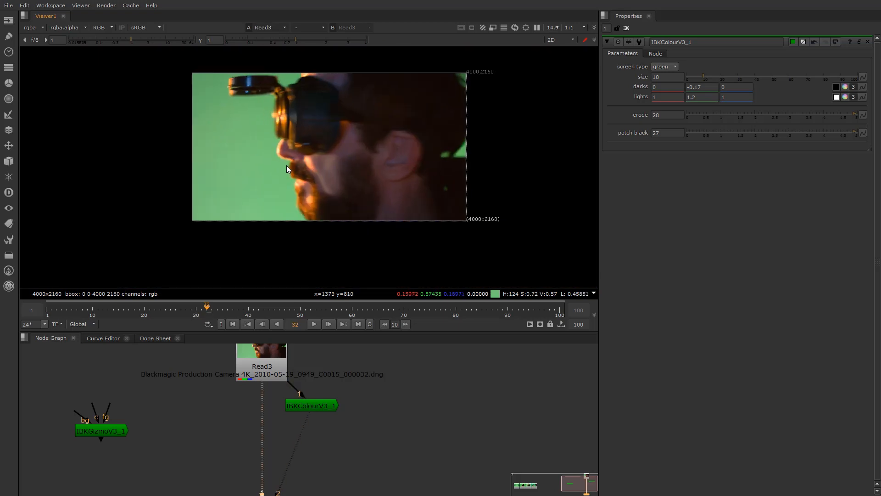
pyautogui.scroll(2, 282, 183)
pyautogui.press('2')
pyautogui.press('1')
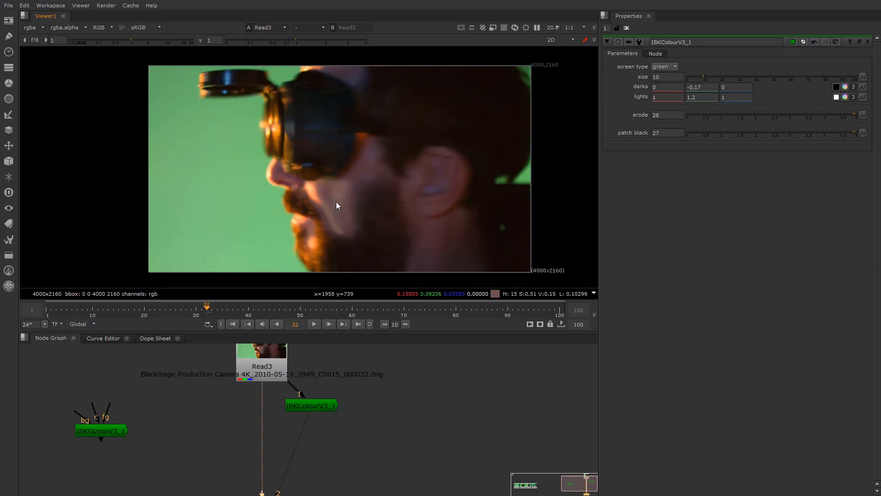
pyautogui.click(261, 372)
pyautogui.press('1')
pyautogui.click(305, 404)
pyautogui.press('2')
pyautogui.press('1')
pyautogui.press('2')
pyautogui.press('1')
pyautogui.press('2')
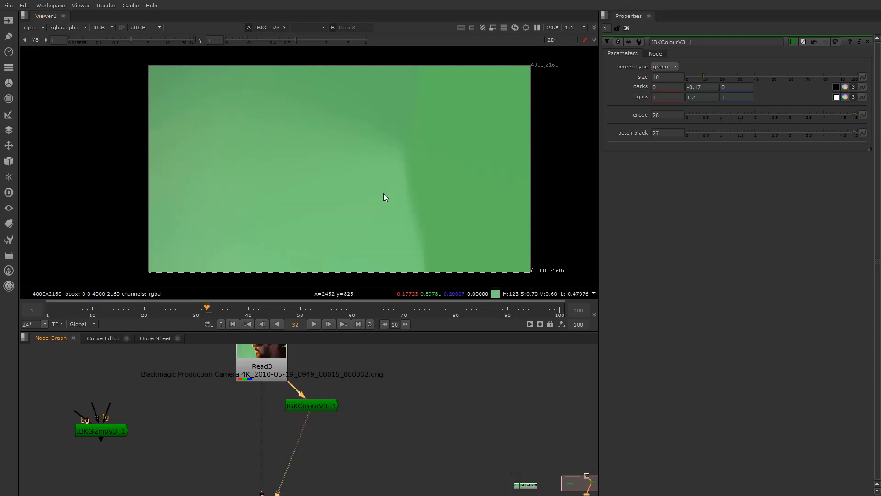
pyautogui.press('1')
pyautogui.press('2')
pyautogui.press('1')
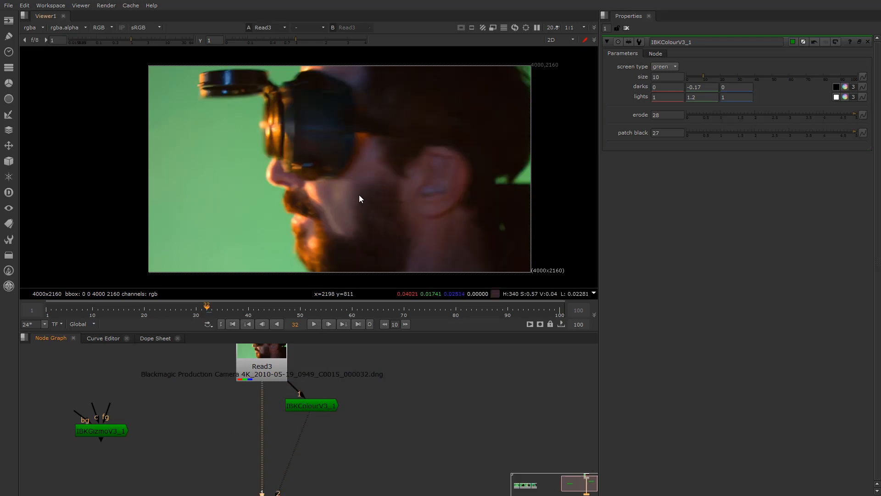
pyautogui.press('2')
pyautogui.press('1')
pyautogui.press('2')
pyautogui.press('1')
pyautogui.press('2')
pyautogui.press('1')
pyautogui.press('2')
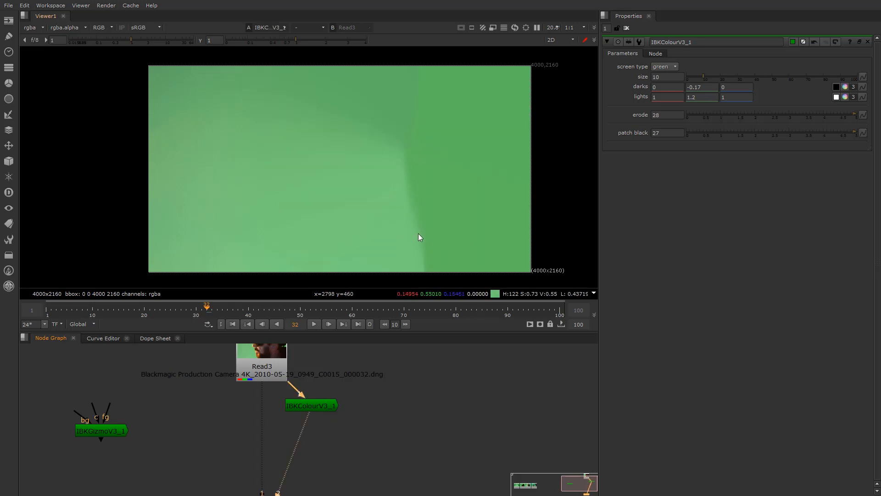
pyautogui.press('1')
pyautogui.press('2')
pyautogui.press('1')
pyautogui.press('2')
pyautogui.press('1')
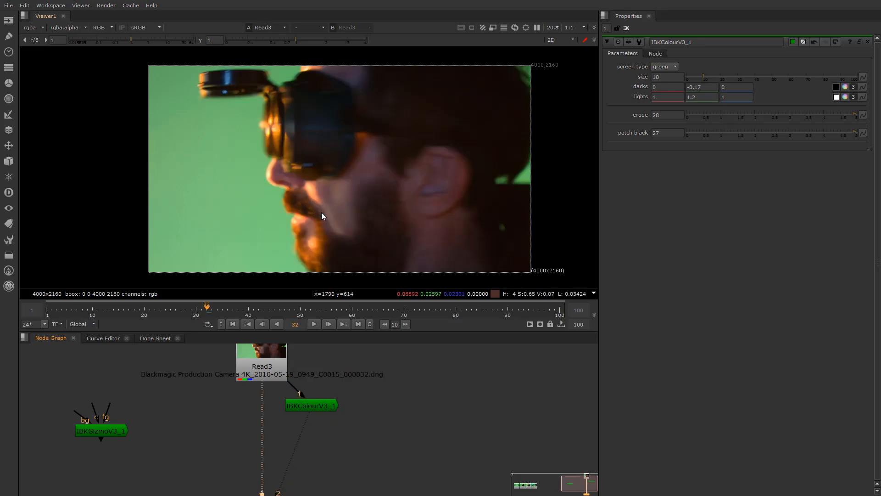
pyautogui.press('2')
pyautogui.press('1')
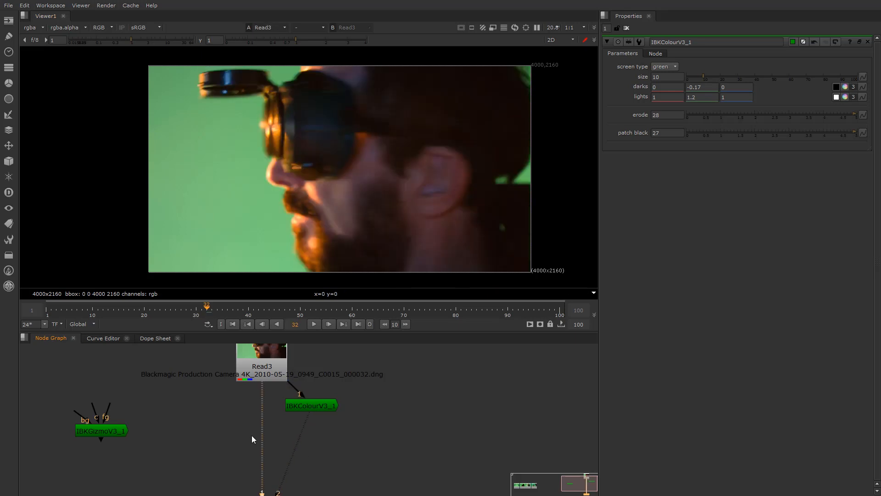
pyautogui.moveTo(303, 410)
pyautogui.mouseDown()
pyautogui.moveTo(330, 413)
pyautogui.moveTo(310, 413)
pyautogui.mouseUp()
# Add IBKColourV3_2 fed by Read3, view its output, and set its screen type to green
pyautogui.click(372, 413)
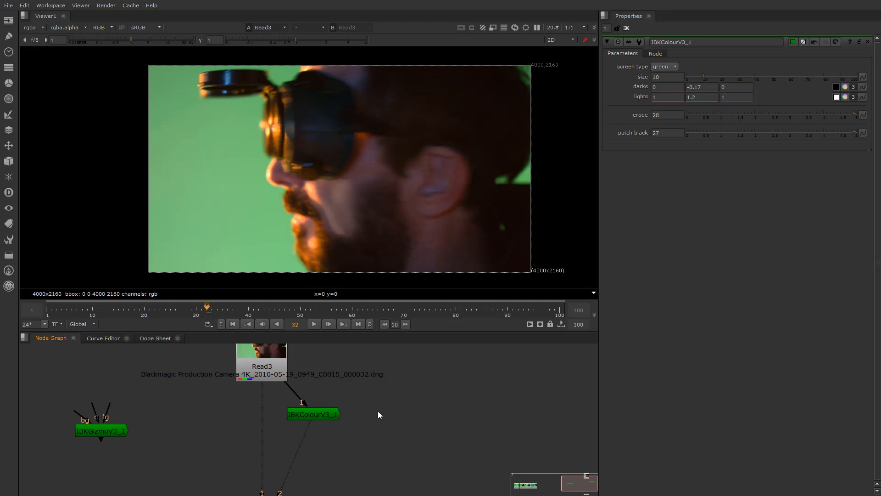
pyautogui.press('Tab')
pyautogui.write('ib')
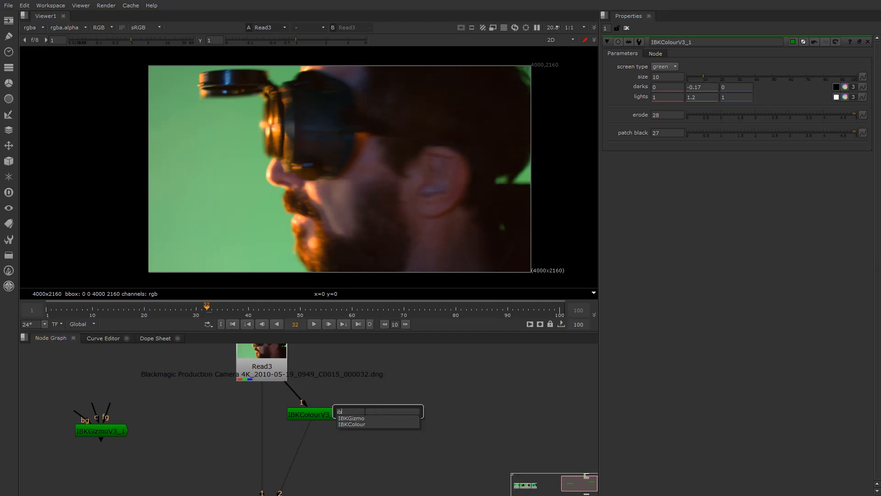
pyautogui.click(365, 424)
pyautogui.moveTo(373, 416); pyautogui.dragTo(269, 368)
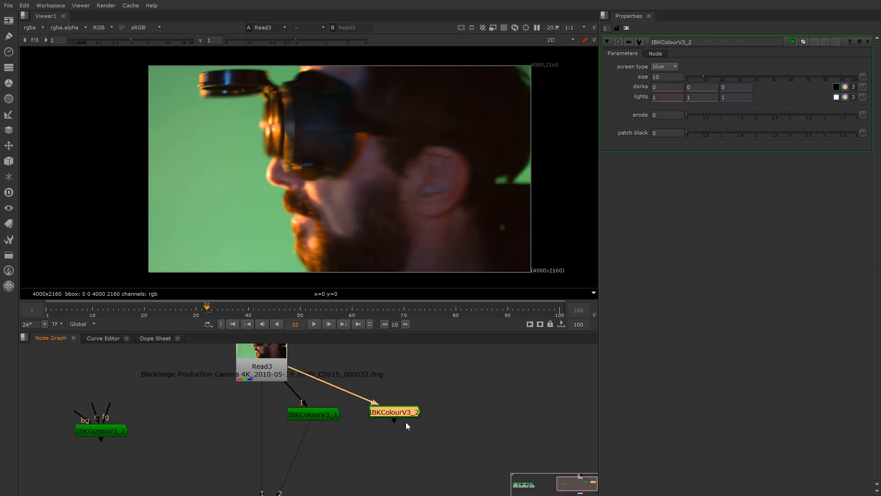
pyautogui.moveTo(402, 412); pyautogui.dragTo(415, 417)
pyautogui.press('1')
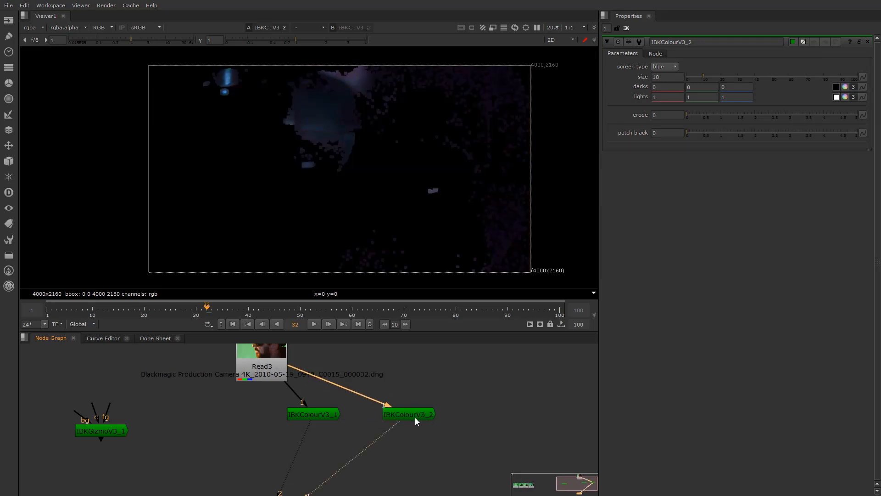
pyautogui.click(672, 68)
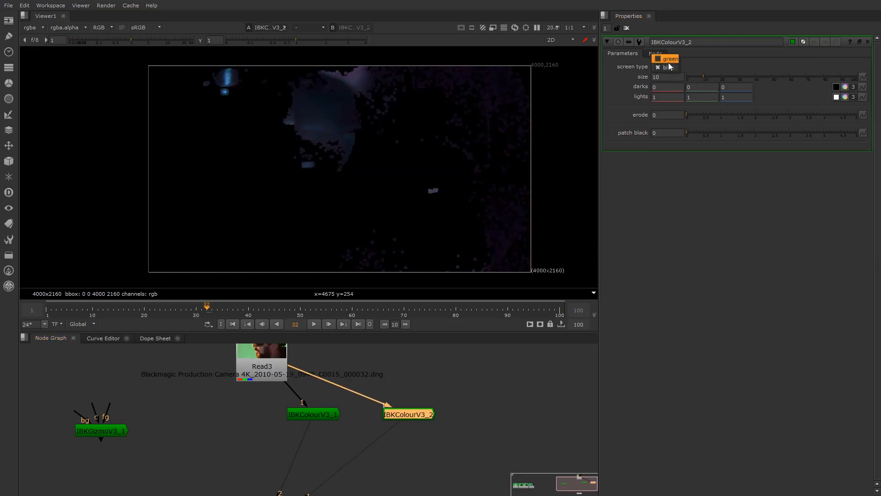
pyautogui.click(670, 62)
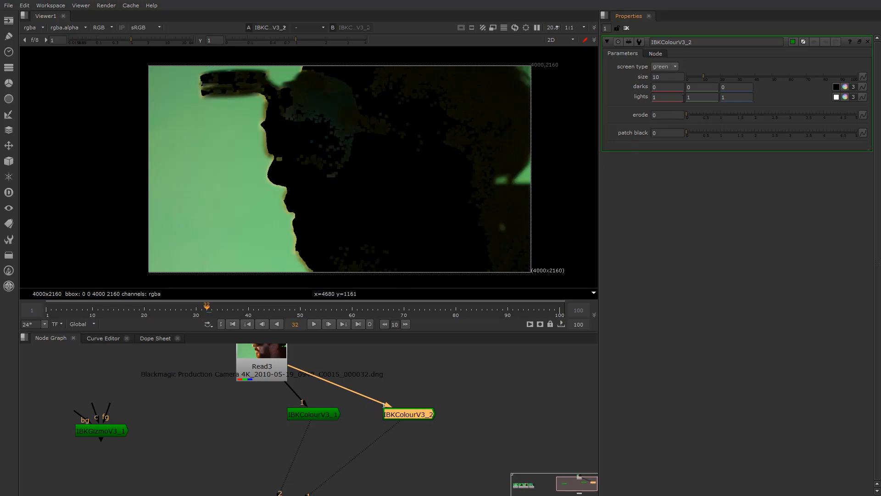
# Set IBKColourV3_2's darks green value to -0.1
pyautogui.click(699, 88)
pyautogui.write('.1')
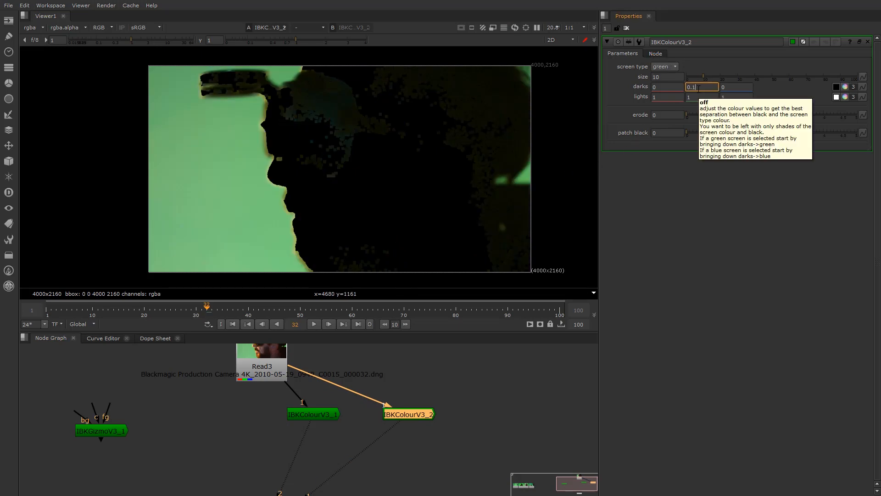
pyautogui.press('Return')
pyautogui.write('-0.2')
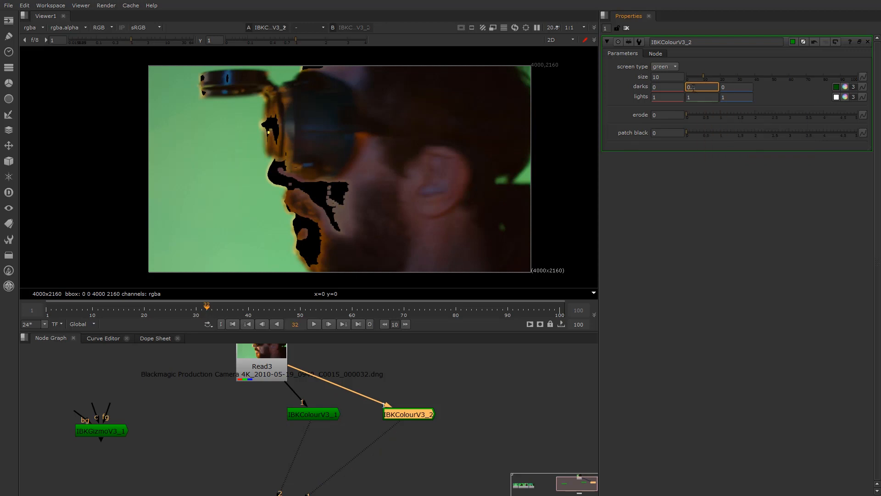
pyautogui.press('Return')
pyautogui.click(697, 87)
pyautogui.press('Up')
pyautogui.press('Up')
pyautogui.press('Down')
pyautogui.press('Down')
pyautogui.press('Up')
pyautogui.press('Up')
pyautogui.press('Down')
# Set the key size to 1, checking the green blobs in the viewer
pyautogui.scroll(8, 508, 181)
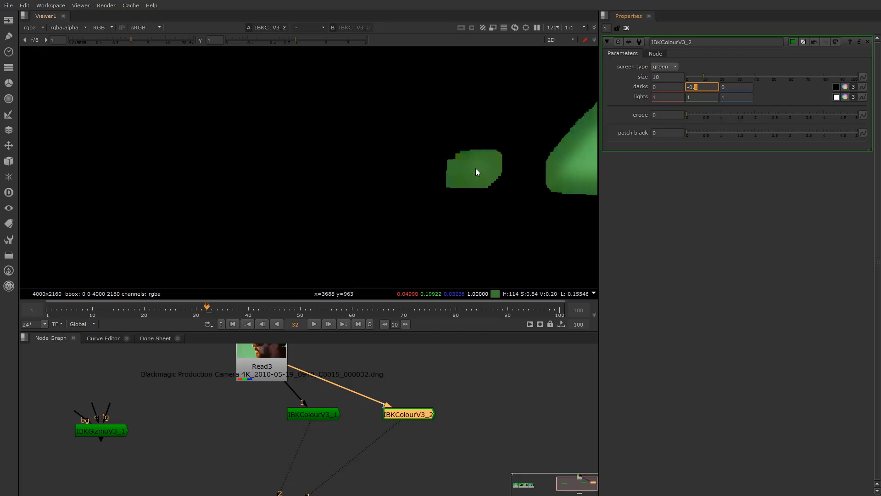
pyautogui.scroll(-2, 474, 171)
pyautogui.moveTo(474, 171); pyautogui.dragTo(429, 171, button='middle')
pyautogui.scroll(3, 430, 170)
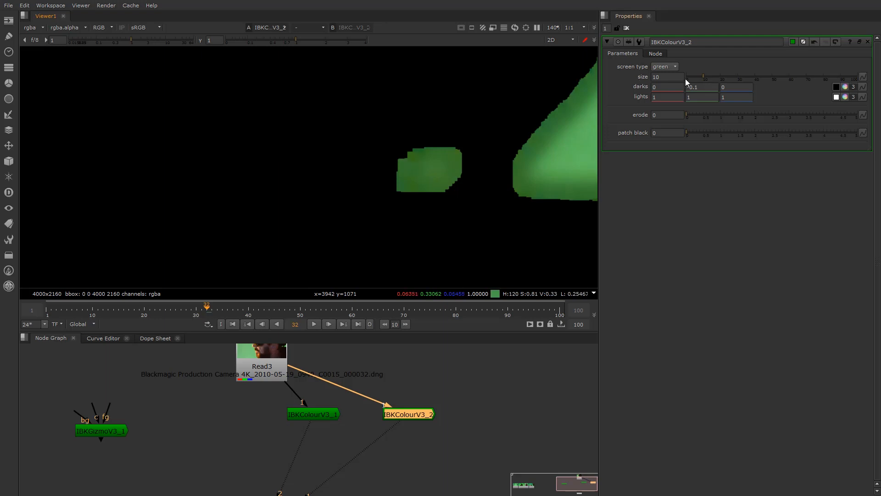
pyautogui.moveTo(705, 76); pyautogui.dragTo(688, 81)
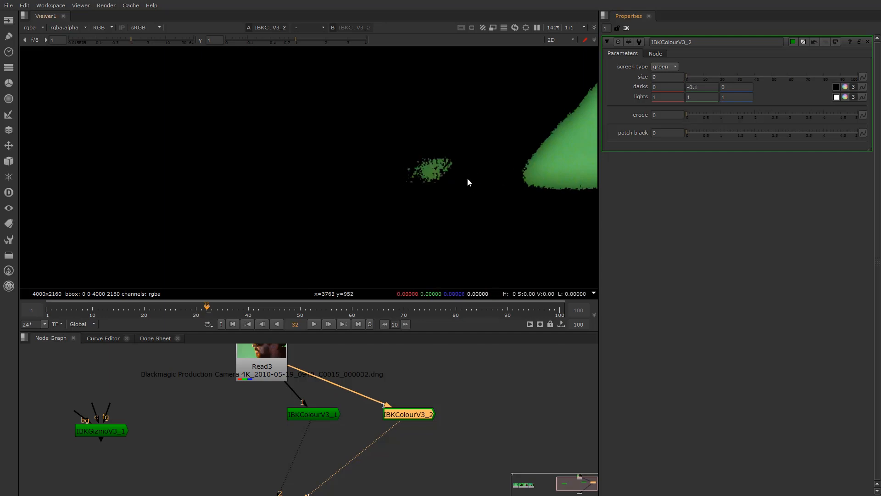
pyautogui.scroll(5, 467, 179)
pyautogui.moveTo(673, 78); pyautogui.dragTo(623, 77)
pyautogui.write('1')
pyautogui.press('Return')
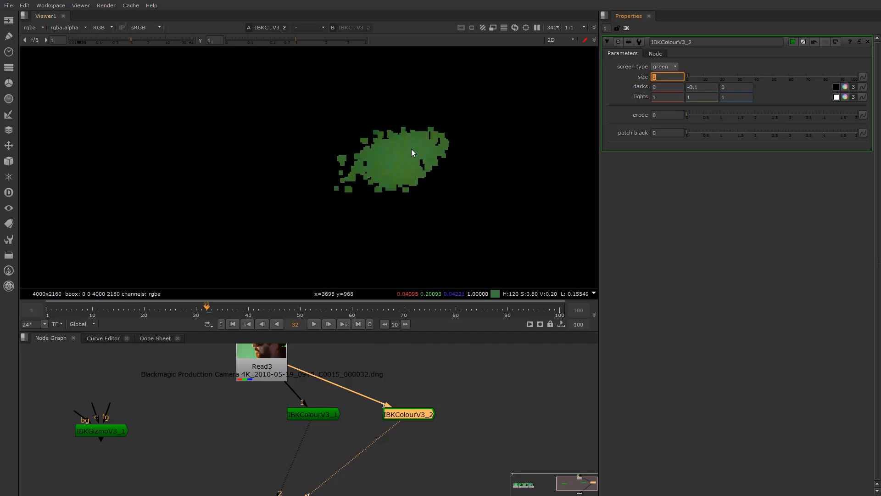
pyautogui.scroll(-3, 398, 155)
pyautogui.scroll(-8, 398, 168)
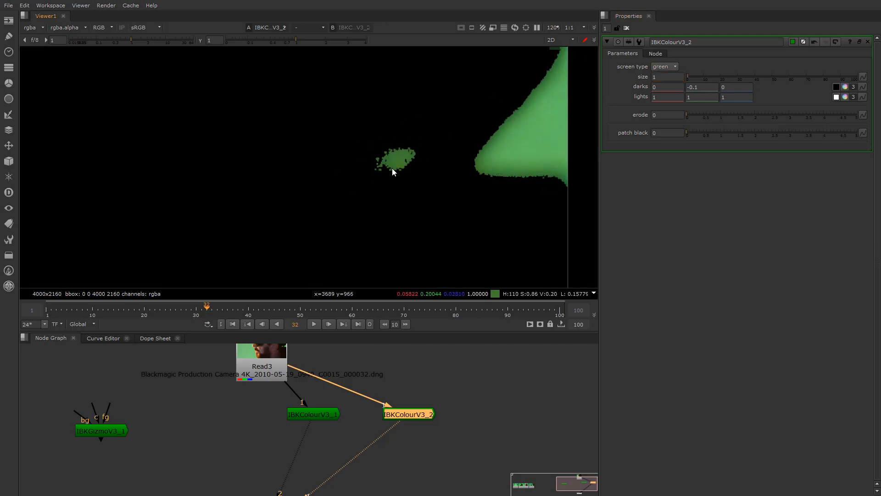
pyautogui.scroll(2, 371, 202)
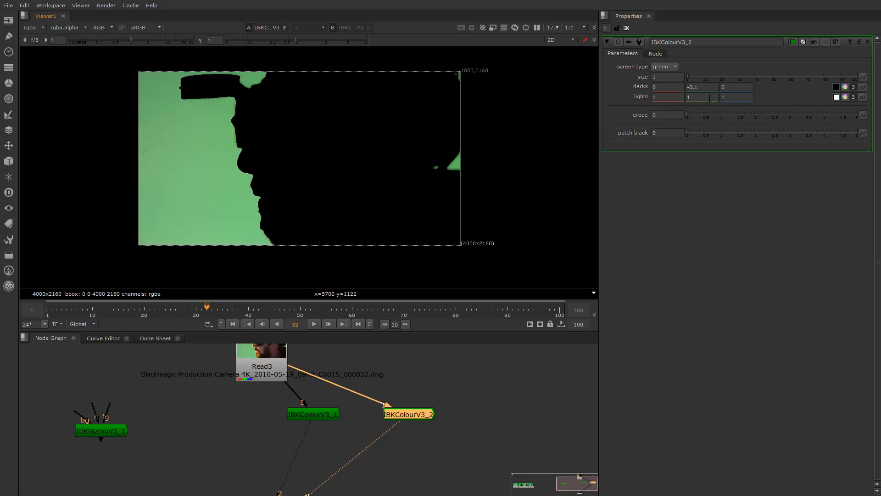
# Nudge darks green back down and raise lights green to 1.41
pyautogui.click(698, 87)
pyautogui.press('Up')
pyautogui.press('Up')
pyautogui.press('Up')
pyautogui.press('Down')
pyautogui.press('Down')
pyautogui.press('Down')
pyautogui.press('Down')
pyautogui.click(689, 97)
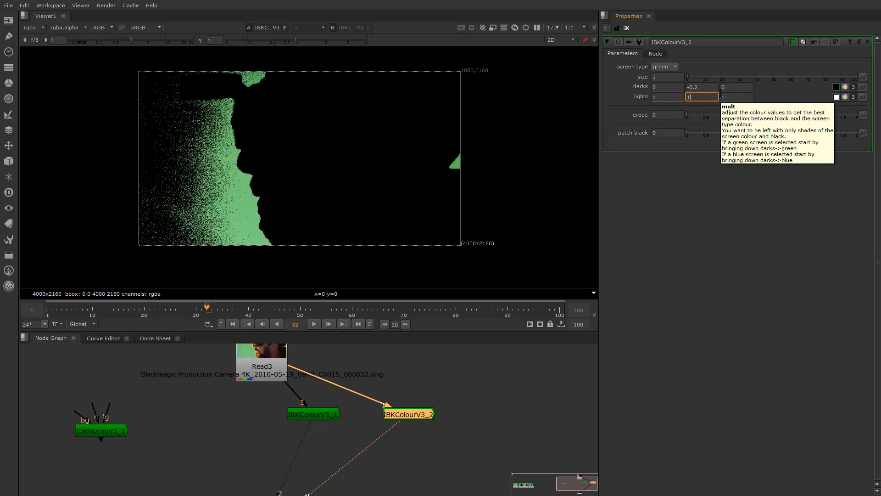
pyautogui.write('.01')
pyautogui.press('Return')
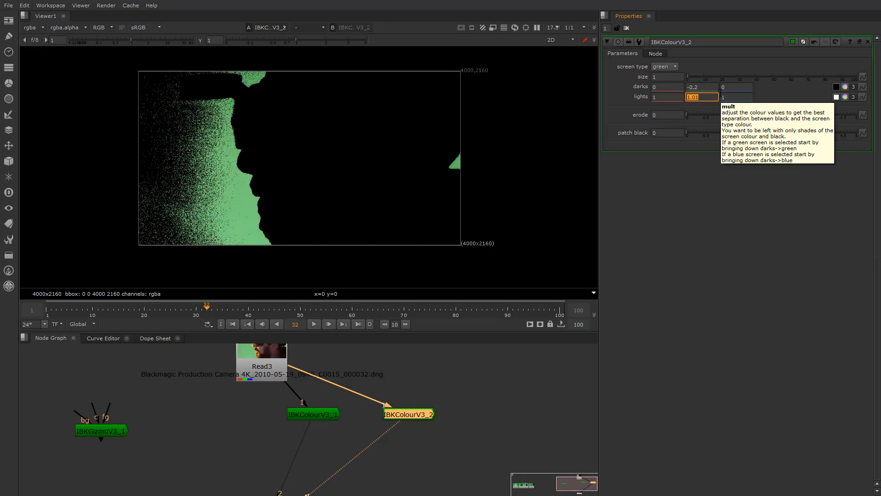
pyautogui.click(694, 98)
pyautogui.press('Up')
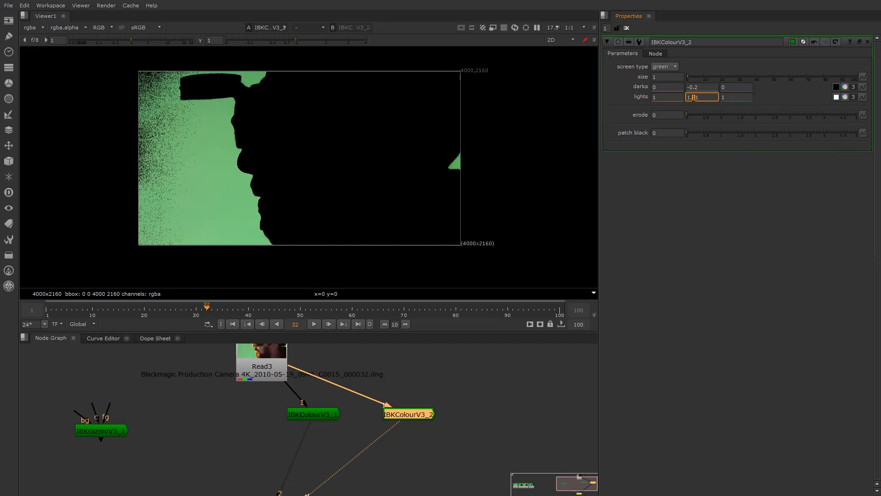
pyautogui.press('Up')
pyautogui.press('Up')
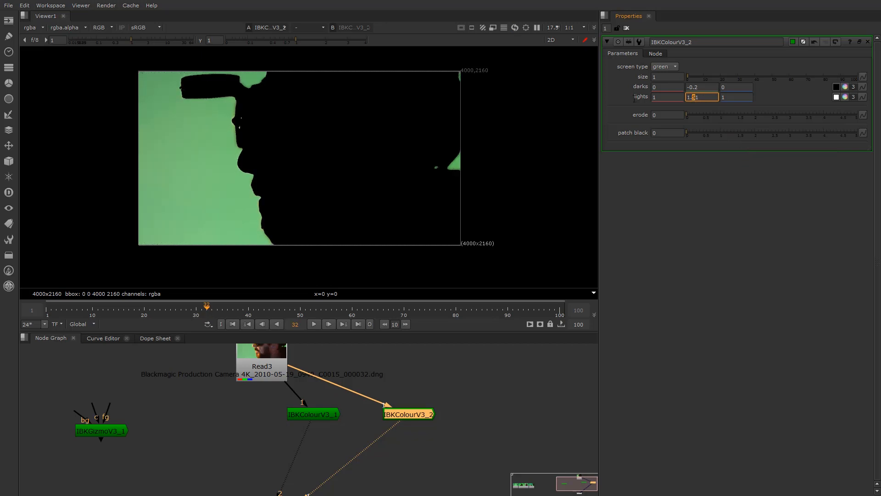
pyautogui.press('Down')
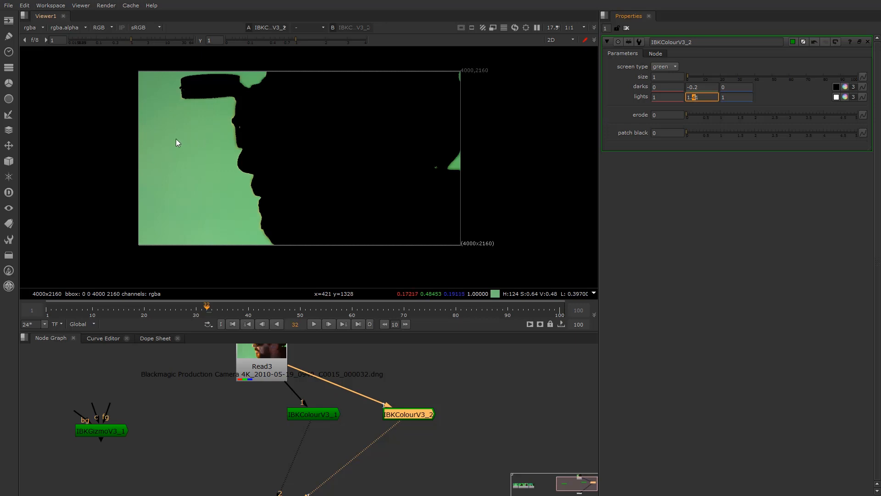
# Inspect the darks and lights values across the red, green and blue channels
pyautogui.click(704, 88)
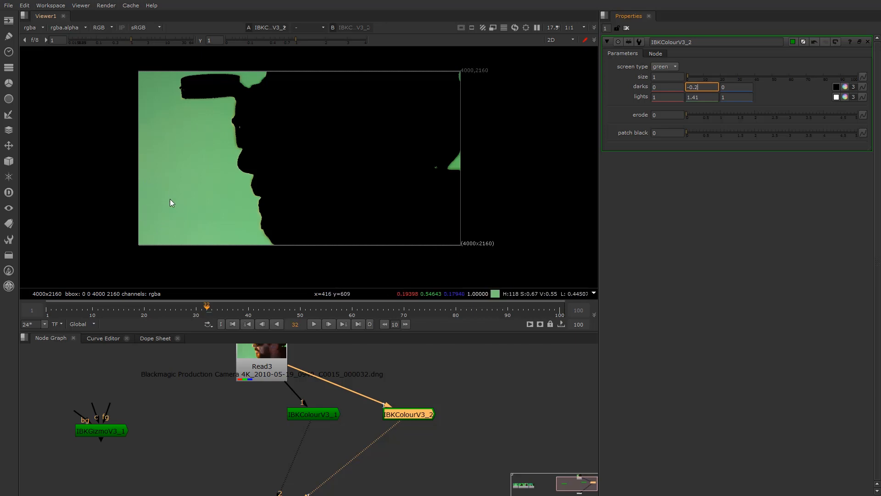
pyautogui.click(705, 97)
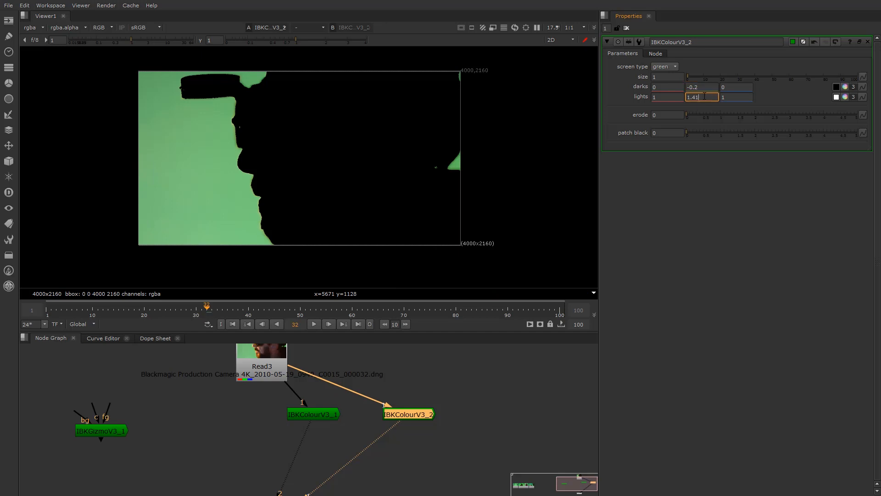
pyautogui.click(662, 97)
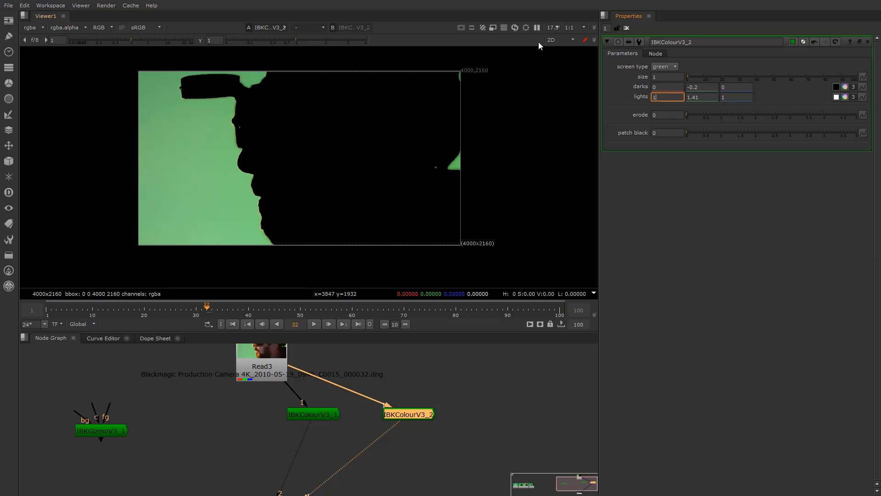
pyautogui.click(658, 87)
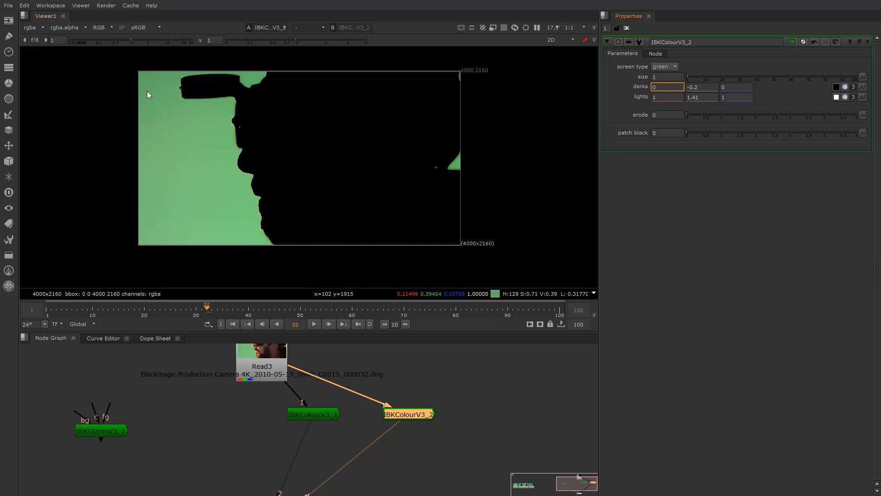
pyautogui.click(669, 97)
pyautogui.doubleClick(664, 87)
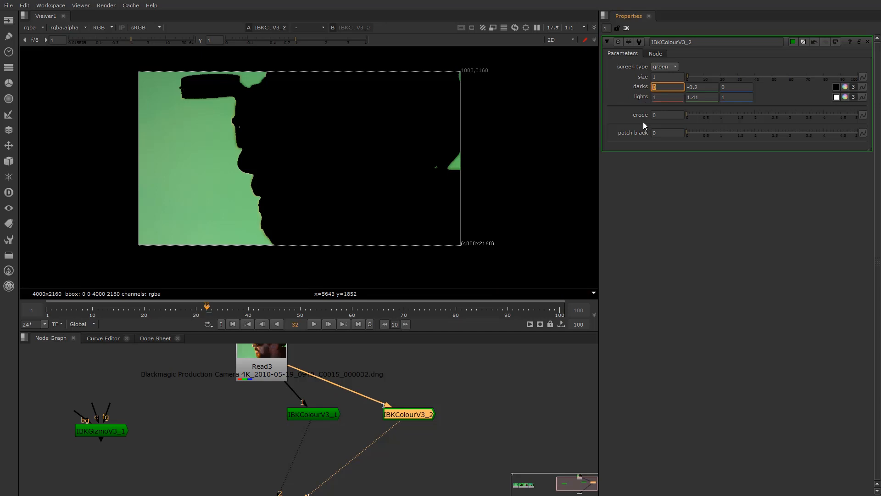
pyautogui.click(663, 98)
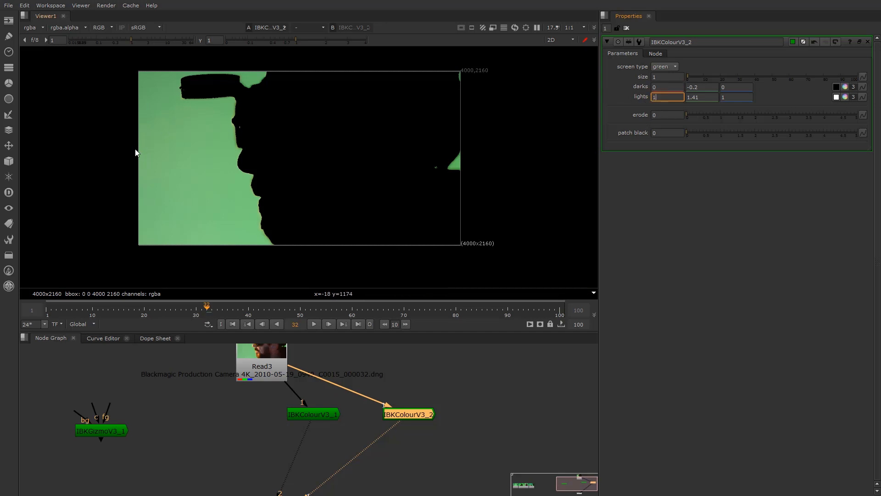
pyautogui.click(736, 87)
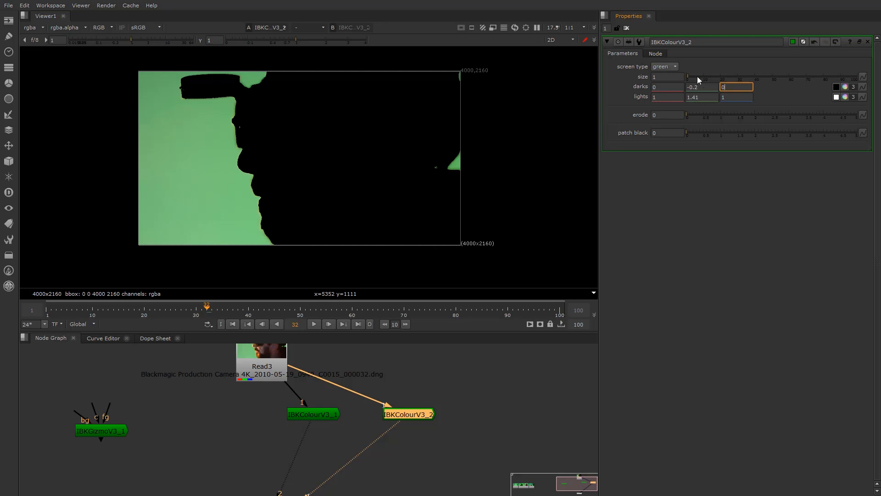
# Set IBKColourV3_2's darks green to -0.3 and lights green to 1.55
pyautogui.scroll(5, 252, 177)
pyautogui.scroll(-2, 276, 134)
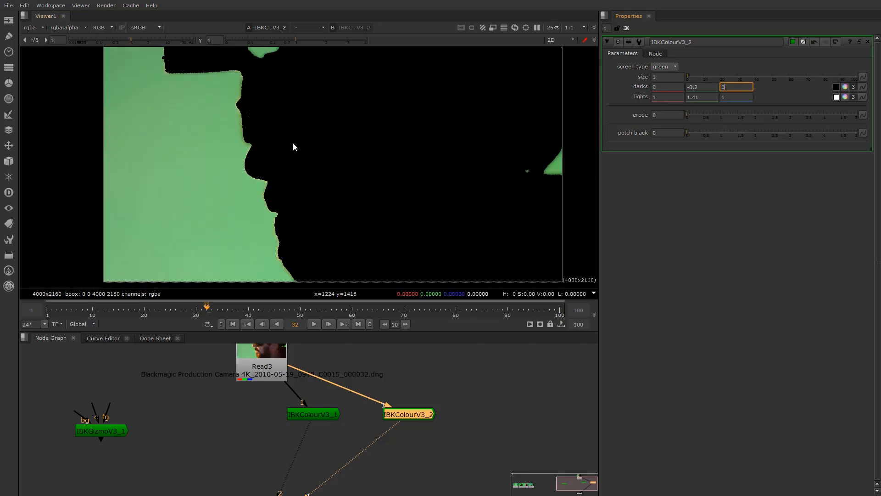
pyautogui.scroll(-1, 298, 144)
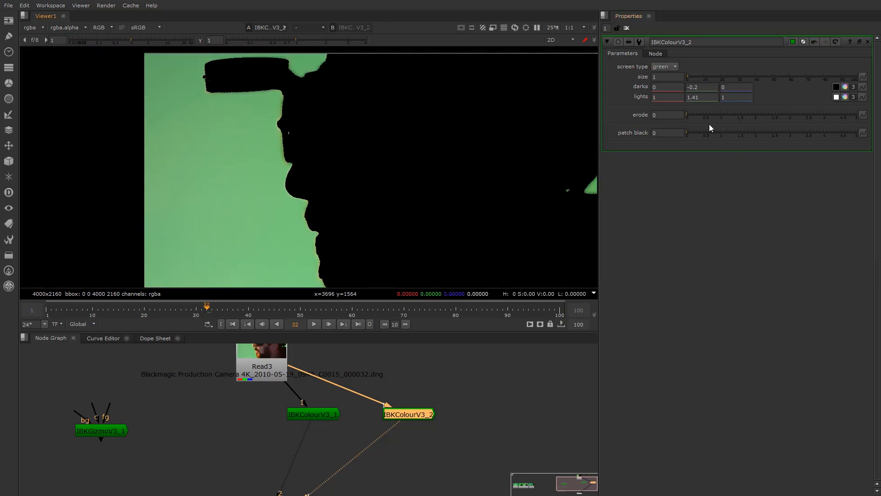
pyautogui.scroll(5, 289, 105)
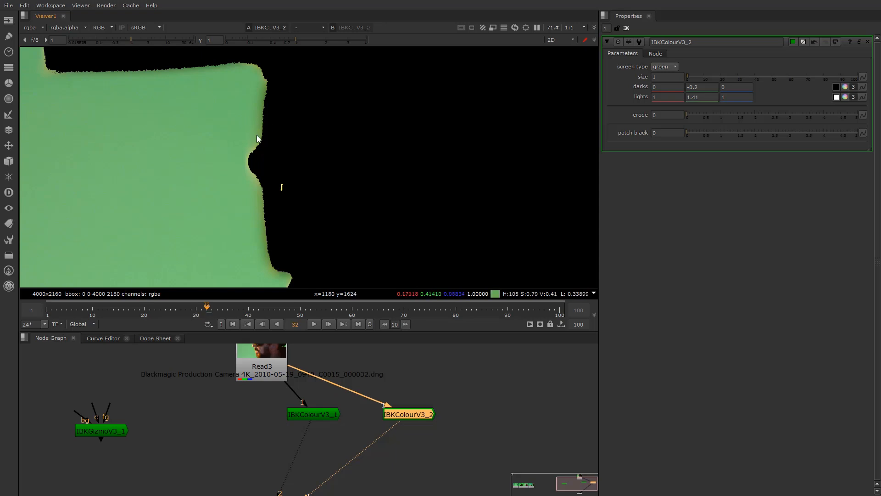
pyautogui.scroll(-2, 253, 140)
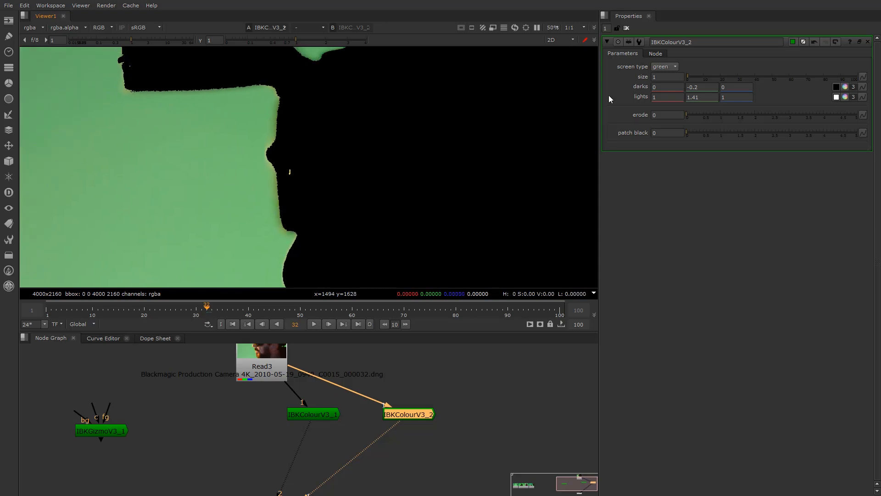
pyautogui.scroll(-1, 326, 158)
pyautogui.scroll(1, 345, 165)
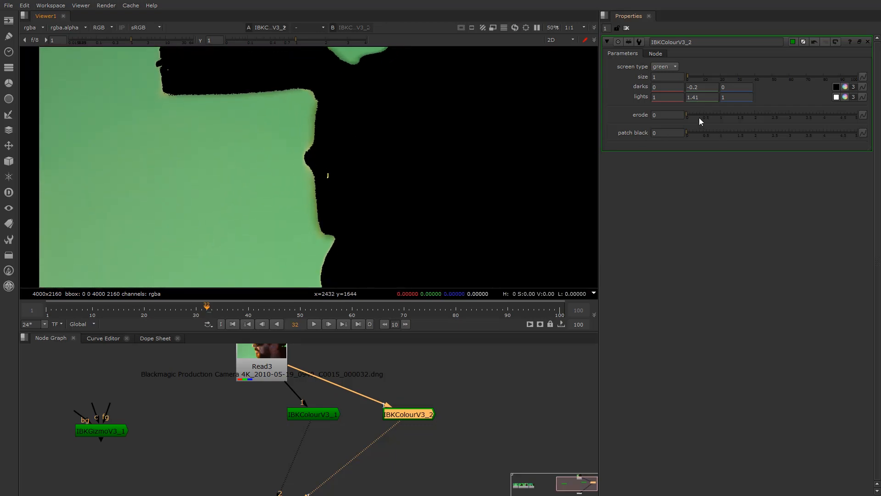
pyautogui.click(695, 87)
pyautogui.press('Down')
pyautogui.press('Down')
pyautogui.press('Up')
pyautogui.press('Down')
pyautogui.press('Up')
pyautogui.click(698, 98)
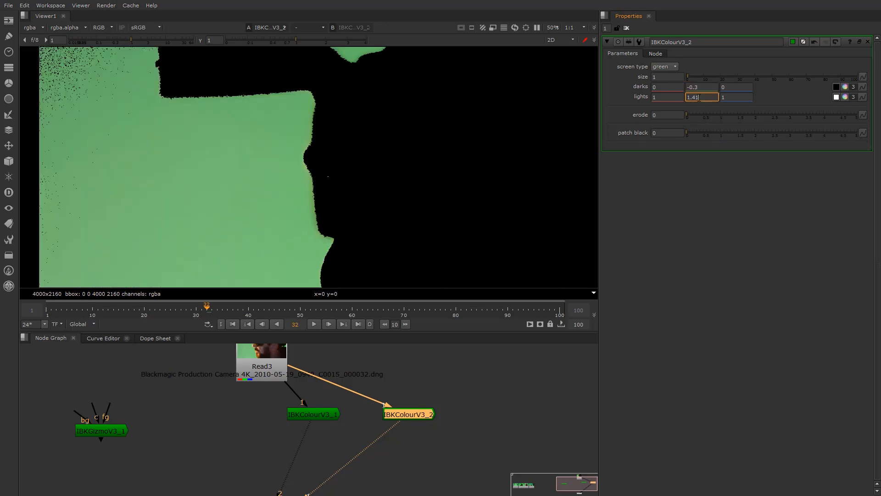
pyautogui.press('Up')
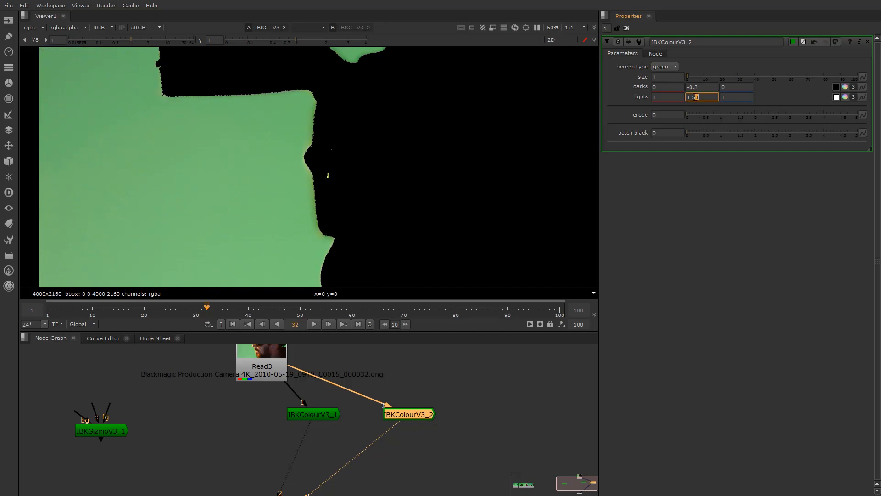
# Raise erode to 9.84, framing the face edge in the viewer to check the matte
pyautogui.scroll(-5, 271, 163)
pyautogui.scroll(4, 312, 167)
pyautogui.moveTo(296, 167); pyautogui.dragTo(253, 152, button='middle')
pyautogui.scroll(-4, 312, 168)
pyautogui.scroll(4, 414, 170)
pyautogui.scroll(1, 413, 170)
pyautogui.scroll(-2, 414, 170)
pyautogui.moveTo(358, 192); pyautogui.dragTo(430, 174, button='middle')
pyautogui.scroll(3, 256, 149)
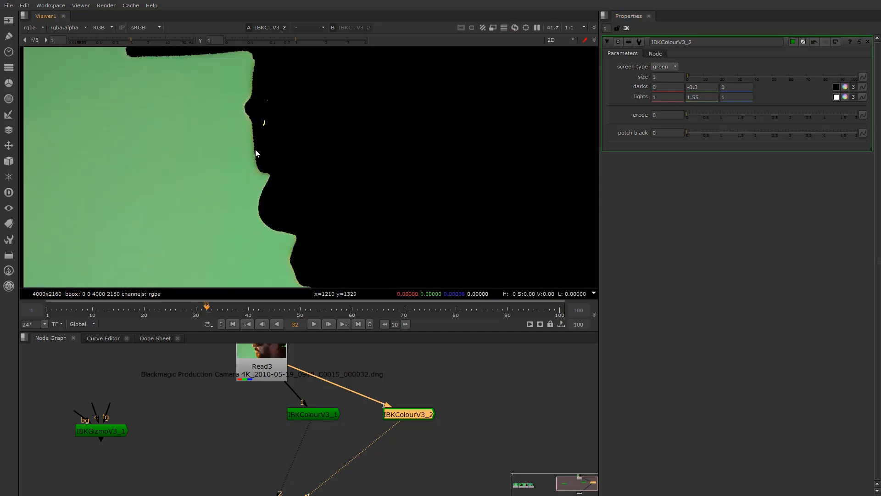
pyautogui.scroll(-1, 321, 170)
pyautogui.moveTo(354, 175); pyautogui.dragTo(391, 170, button='middle')
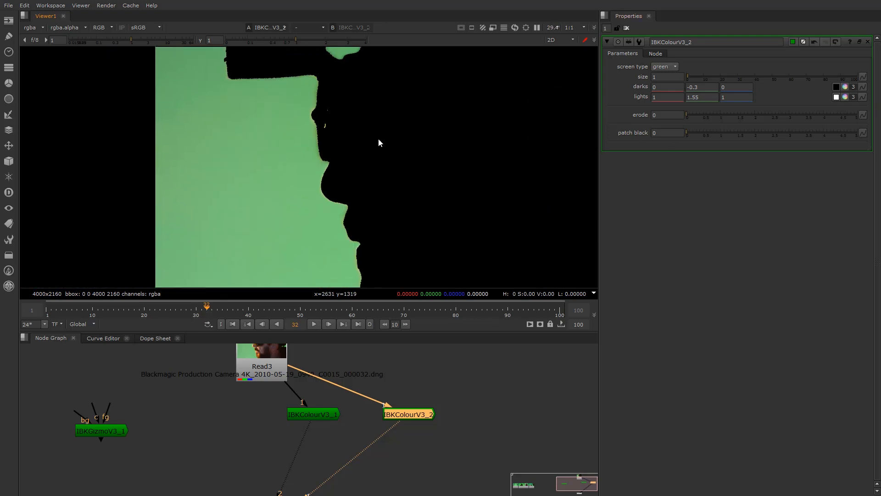
pyautogui.scroll(1, 343, 125)
pyautogui.scroll(2, 342, 122)
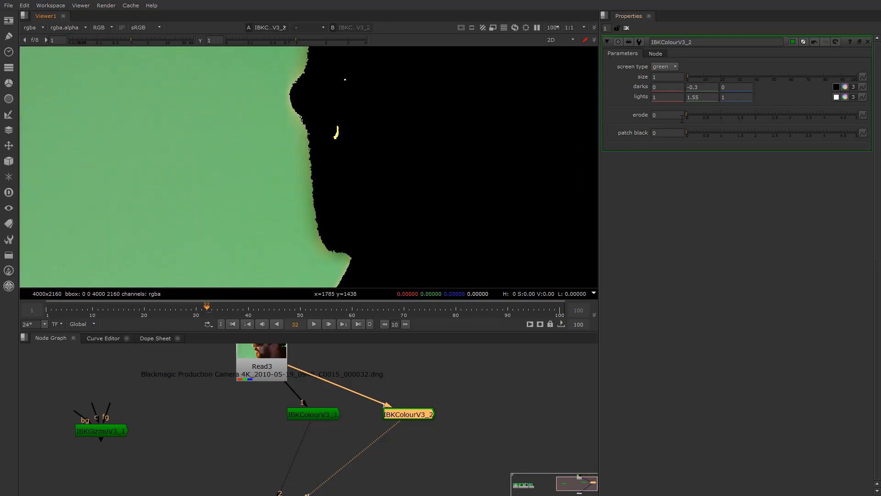
pyautogui.moveTo(687, 114); pyautogui.dragTo(858, 114)
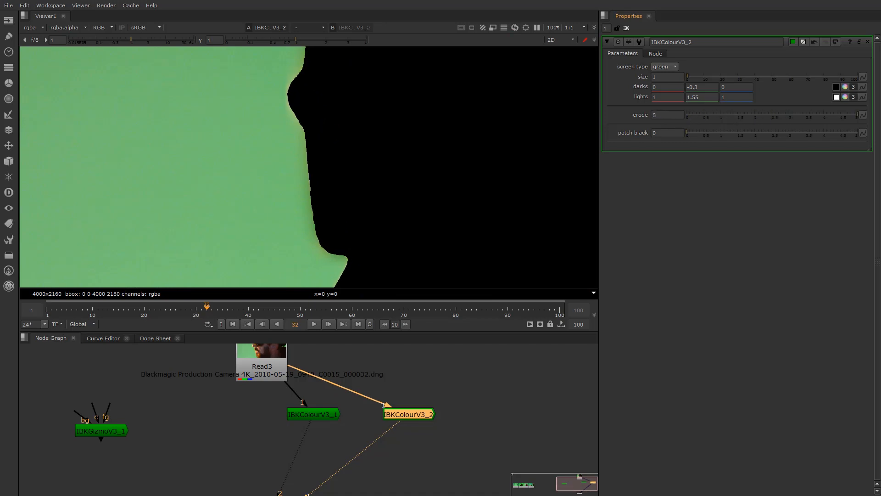
pyautogui.click(656, 116)
pyautogui.scroll(-5, 423, 163)
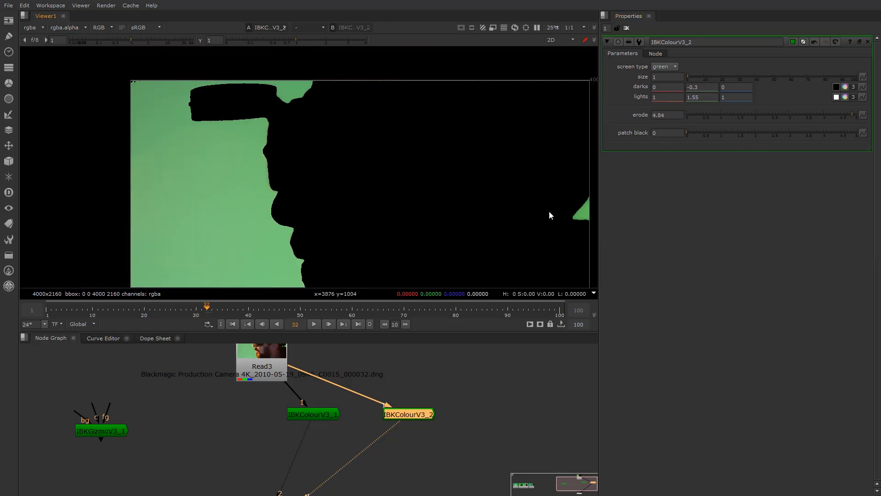
pyautogui.moveTo(538, 221); pyautogui.dragTo(491, 215, button='middle')
pyautogui.click(654, 115)
pyautogui.press('Up')
pyautogui.press('Up')
pyautogui.press('Up')
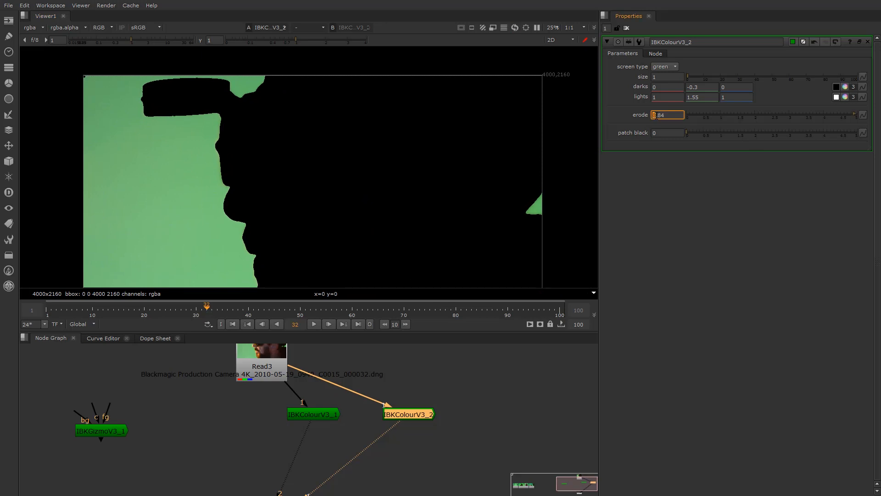
pyautogui.press('Up')
pyautogui.click(449, 385)
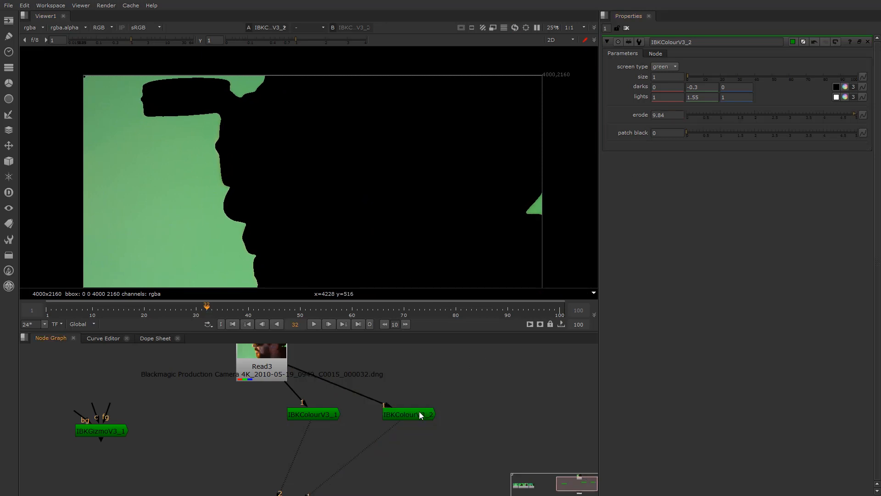
# Duplicate IBKColourV3_2 into a chained IBKColourV3_3 placed below it
pyautogui.click(419, 411)
pyautogui.hotkey('ctrl', 'c')
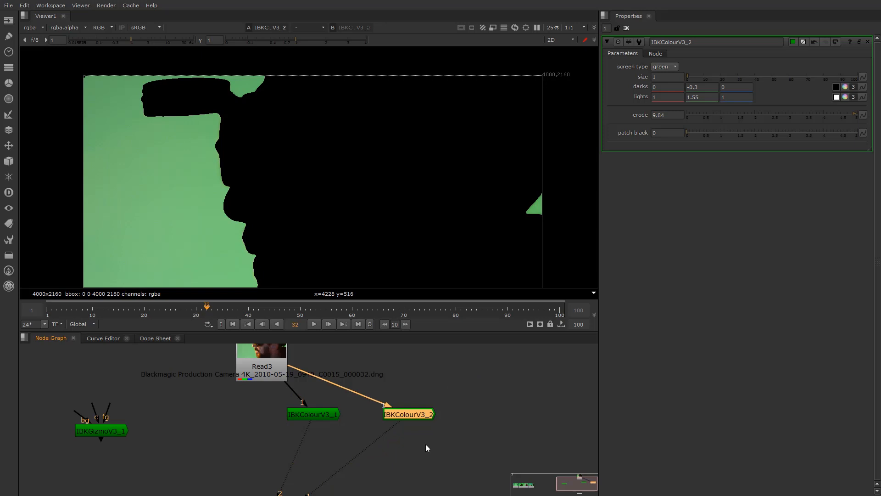
pyautogui.hotkey('ctrl', 'v')
pyautogui.moveTo(420, 432); pyautogui.dragTo(418, 459)
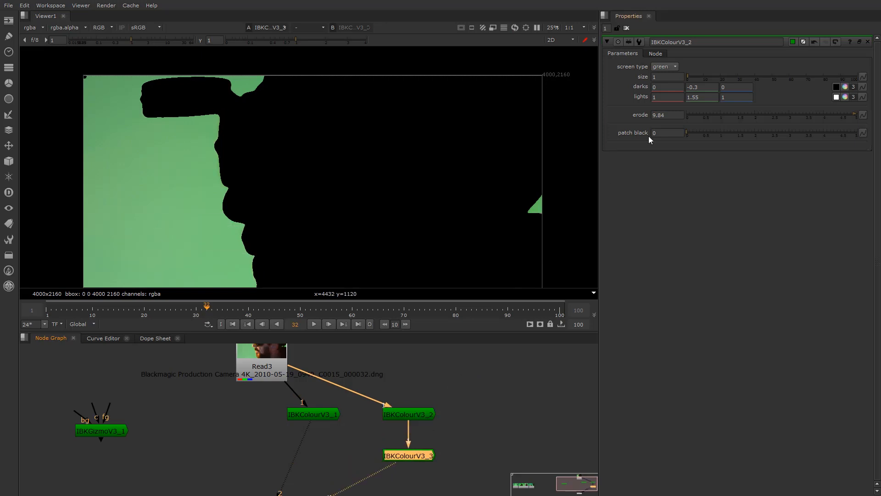
# Set IBKColourV3_3's patch black to 1, reframing the viewer on the green patch
pyautogui.click(418, 415)
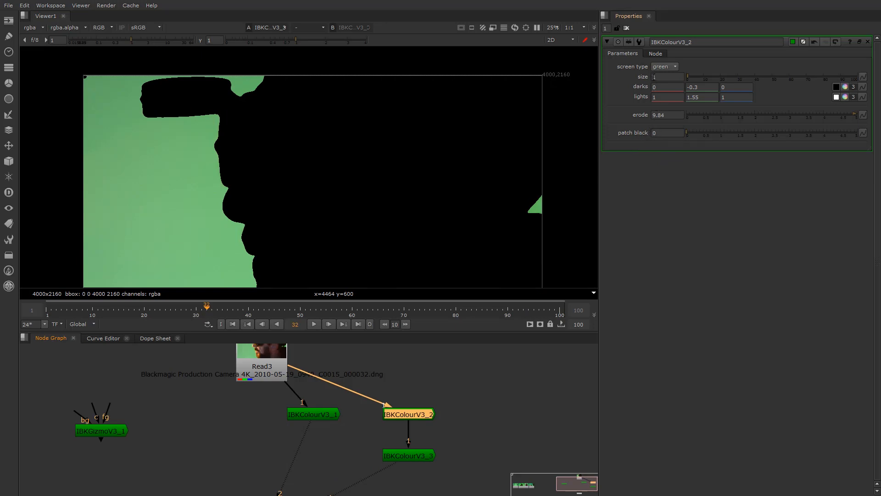
pyautogui.click(406, 454)
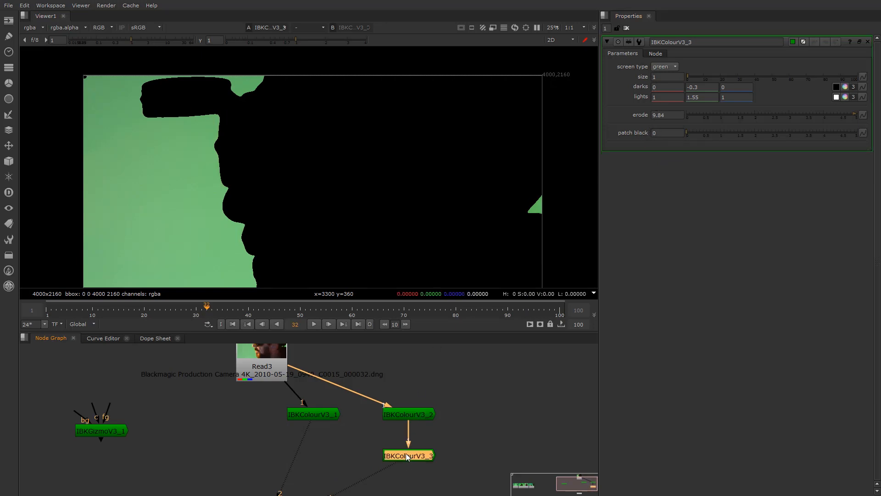
pyautogui.click(677, 135)
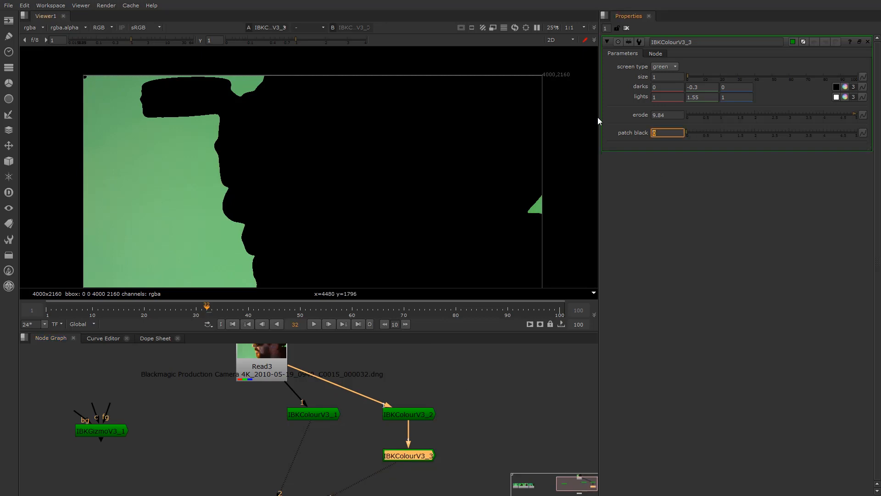
pyautogui.write('1')
pyautogui.press('Return')
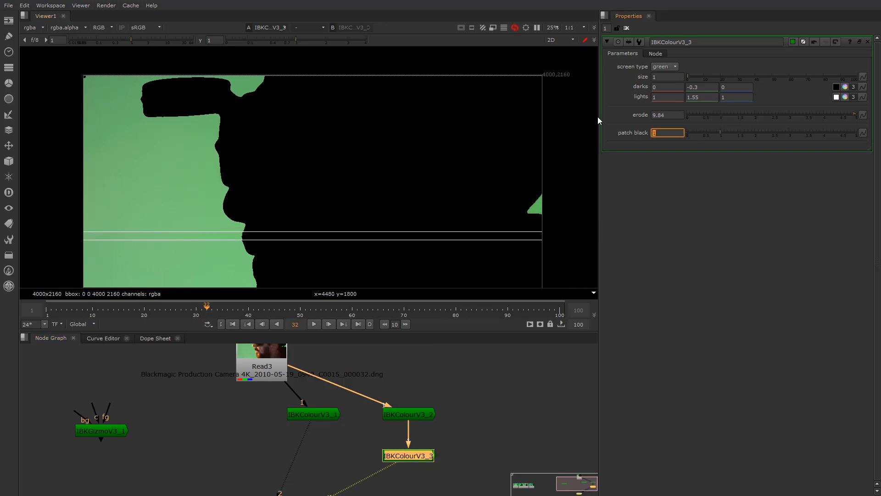
pyautogui.scroll(7, 211, 179)
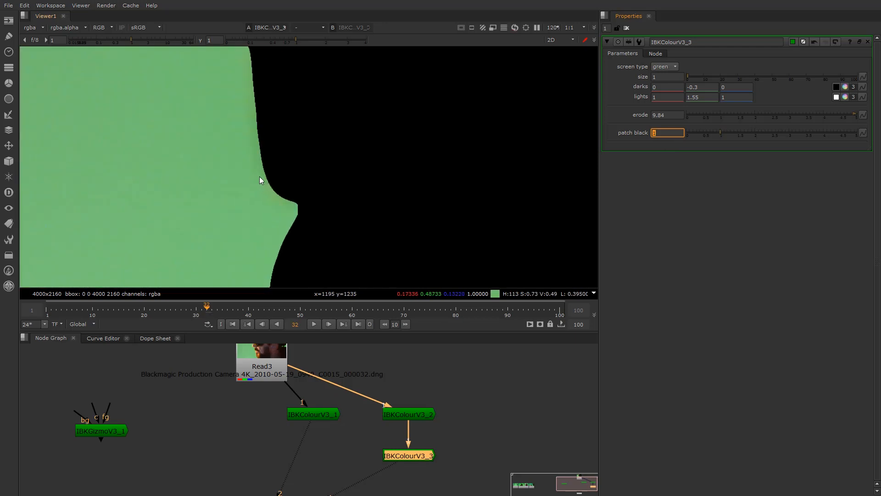
pyautogui.scroll(-7, 262, 197)
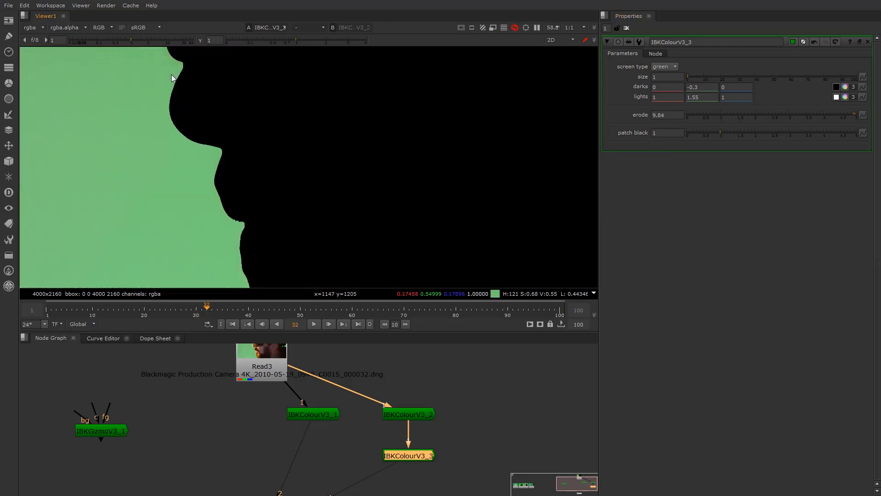
pyautogui.scroll(8, 426, 132)
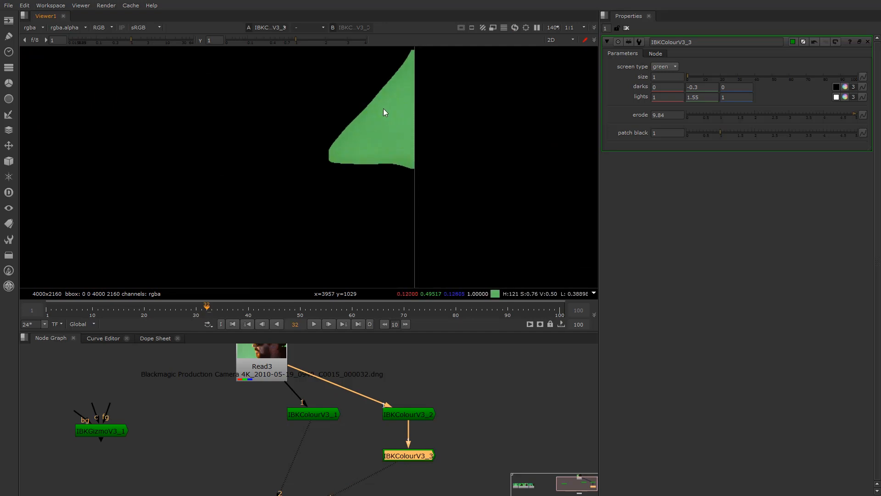
pyautogui.scroll(-3, 401, 162)
pyautogui.moveTo(362, 153); pyautogui.dragTo(381, 191, button='middle')
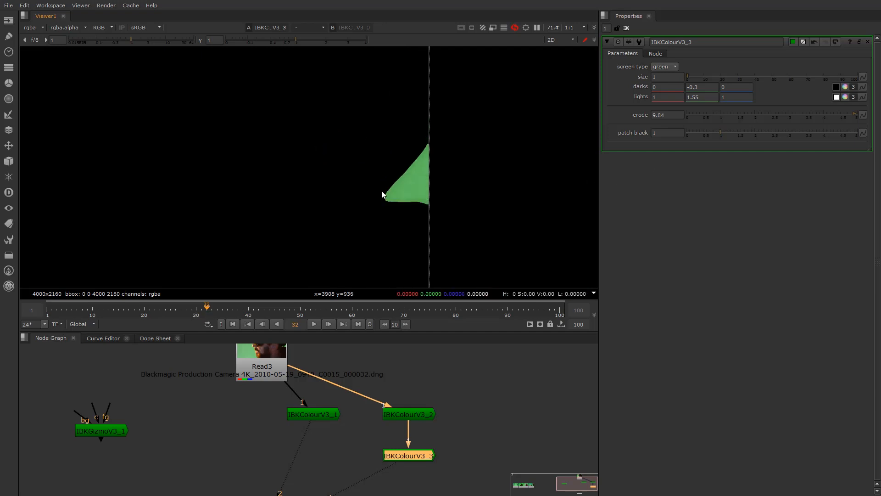
pyautogui.scroll(3, 385, 188)
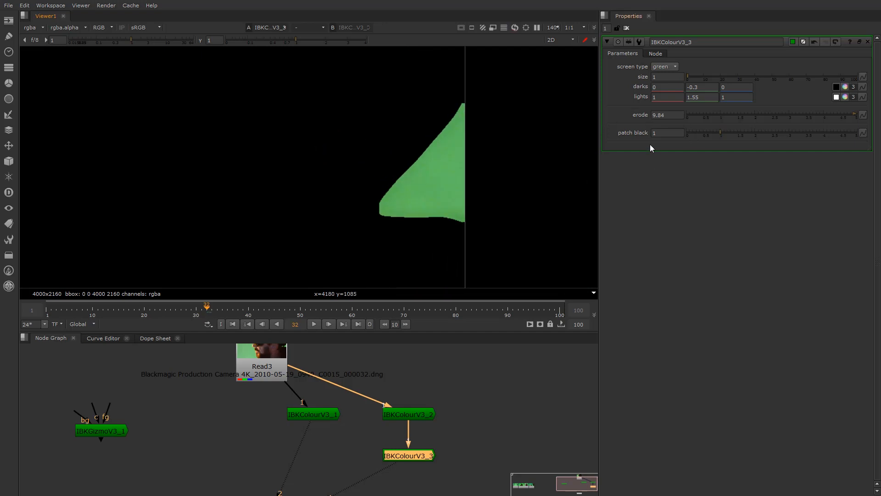
# Set IBKColourV3_3's erode to 0 and compare its output against IBKColourV3_2
pyautogui.doubleClick(677, 132)
pyautogui.moveTo(700, 115); pyautogui.dragTo(596, 115)
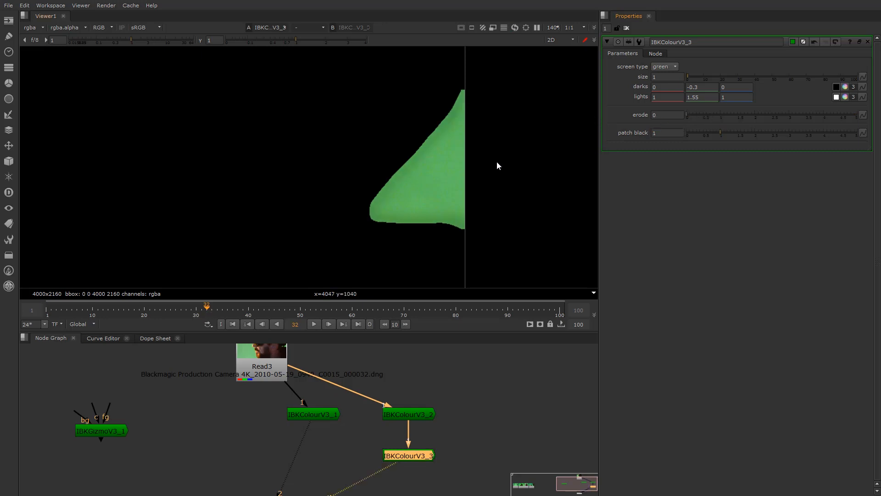
pyautogui.click(403, 415)
pyautogui.press('1')
pyautogui.click(409, 458)
pyautogui.press('1')
# Lower the viewer gamma to inspect the matte edge
pyautogui.scroll(8, 397, 216)
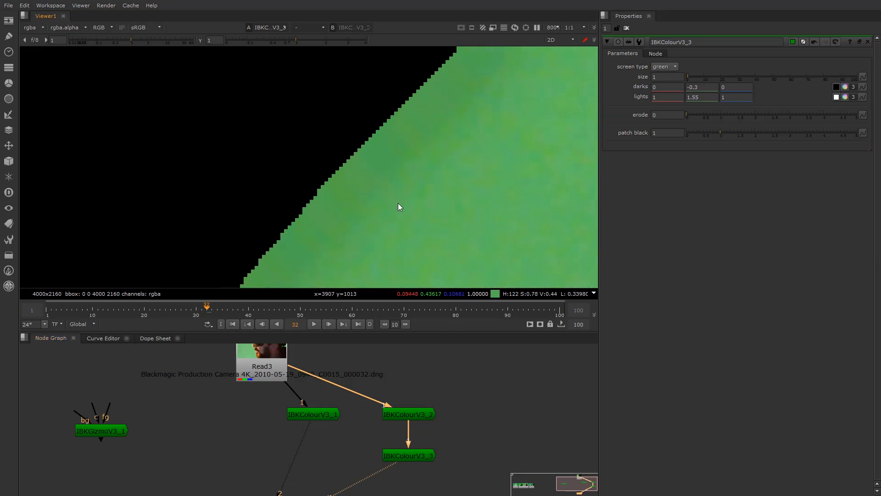
pyautogui.scroll(-5, 352, 166)
pyautogui.scroll(3, 390, 168)
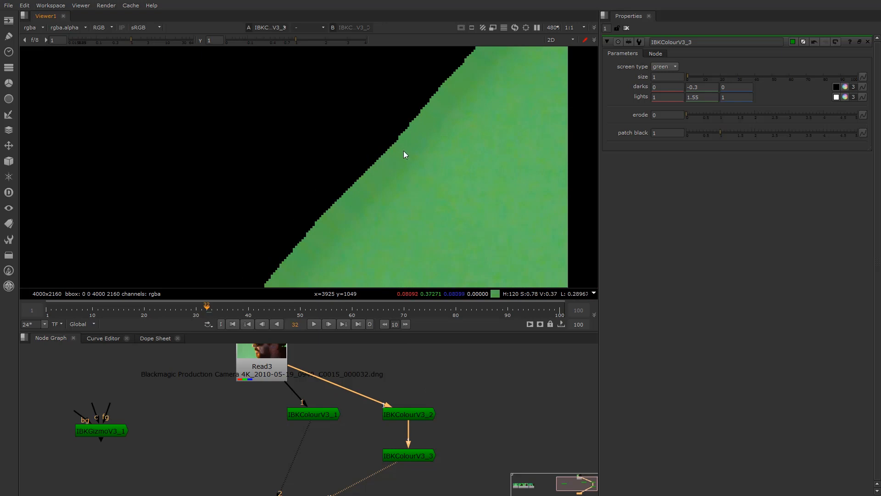
pyautogui.scroll(1, 405, 147)
pyautogui.moveTo(277, 40); pyautogui.dragTo(266, 40)
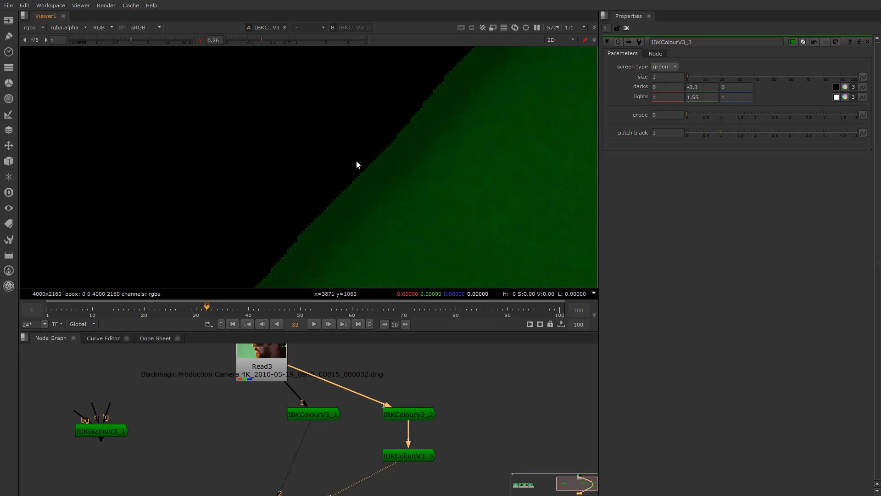
# Raise IBKColourV3_2's erode value to 22.84
pyautogui.click(412, 415)
pyautogui.click(657, 115)
pyautogui.write('14.84')
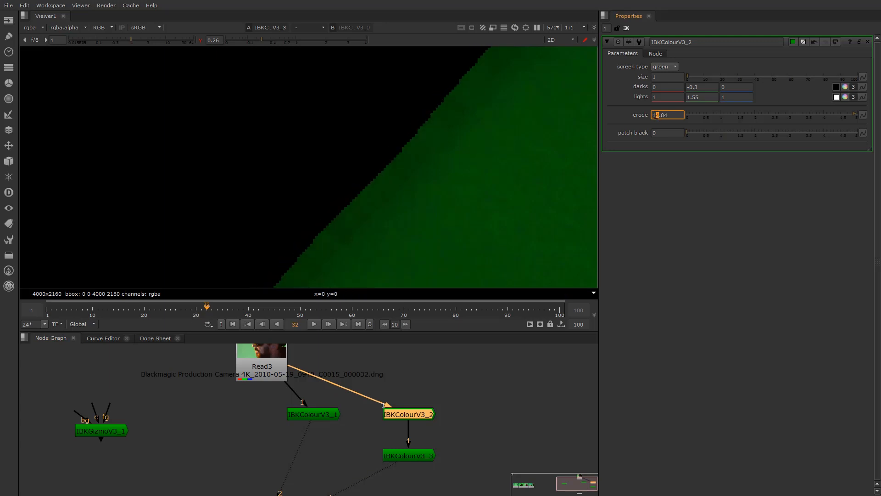
pyautogui.press('Up')
pyautogui.press('Down')
pyautogui.press('Down')
pyautogui.press('Down')
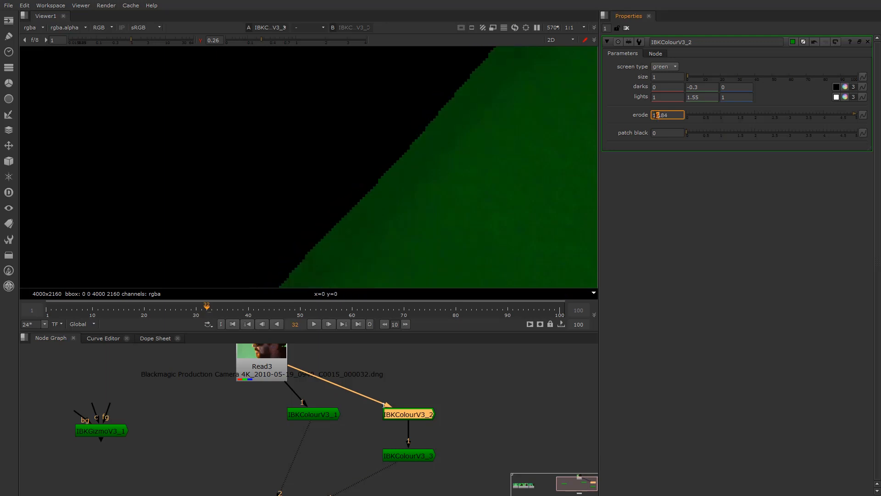
pyautogui.press('Up')
pyautogui.press('Down')
pyautogui.press('Down')
pyautogui.press('Up')
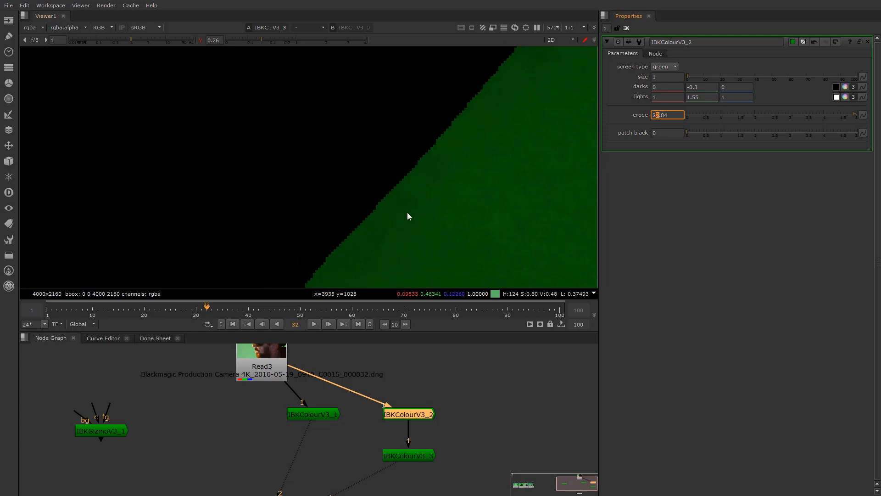
pyautogui.click(201, 40)
# Turn off the viewer gamma darkening and frame the whole matte in the viewer
pyautogui.click(201, 40)
pyautogui.scroll(-15, 236, 165)
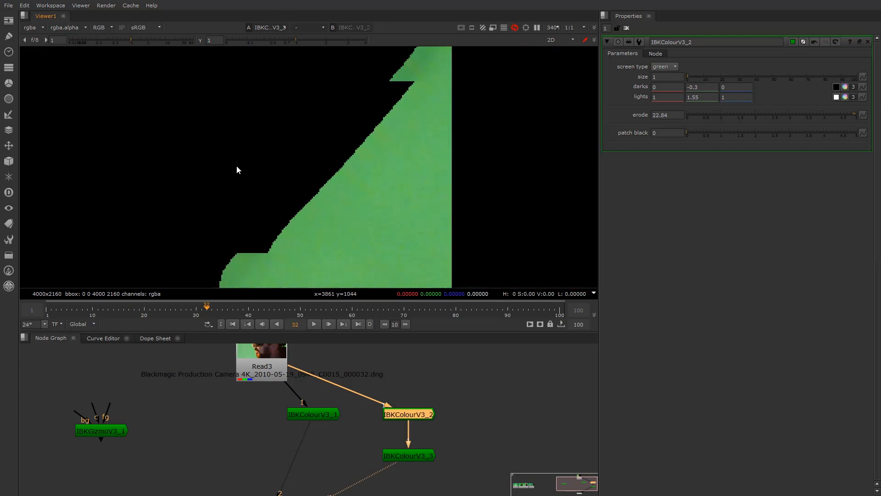
pyautogui.moveTo(318, 193); pyautogui.dragTo(265, 136, button='middle')
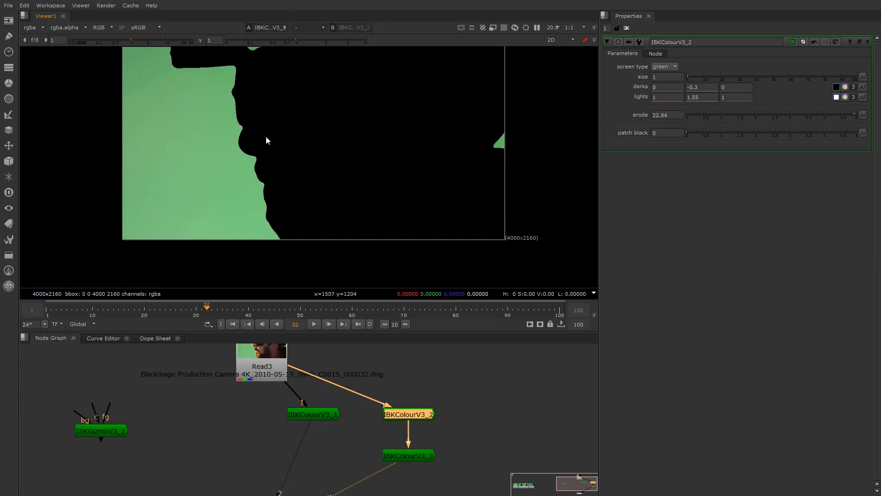
pyautogui.scroll(3, 271, 160)
pyautogui.scroll(-5, 450, 216)
pyautogui.moveTo(542, 199); pyautogui.dragTo(362, 195, button='middle')
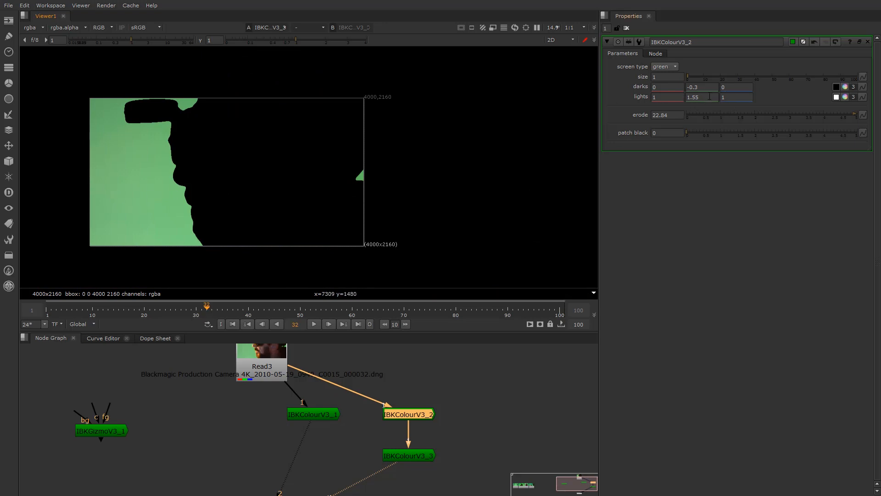
# Set IBKColourV3_2's third (blue) lights value to 0.99
pyautogui.doubleClick(732, 89)
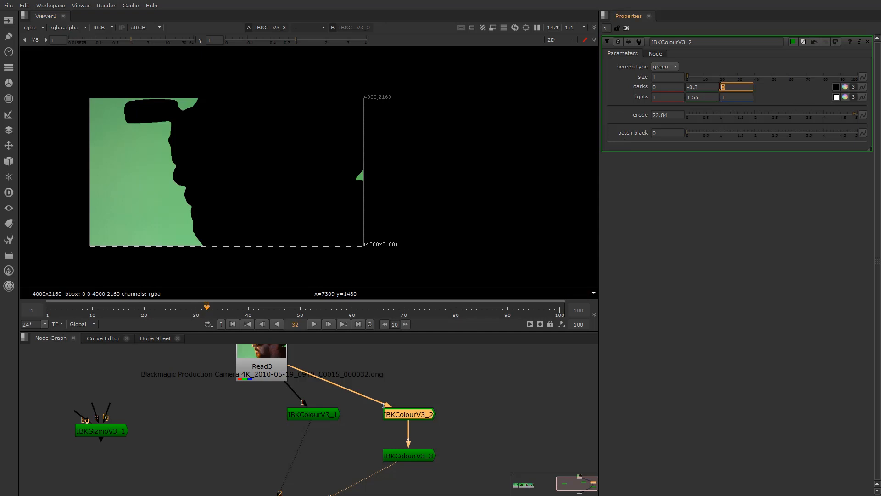
pyautogui.click(738, 97)
pyautogui.press('Return')
pyautogui.moveTo(737, 97); pyautogui.dragTo(733, 97)
pyautogui.write('2')
pyautogui.press('Down')
pyautogui.press('Down')
pyautogui.press('Down')
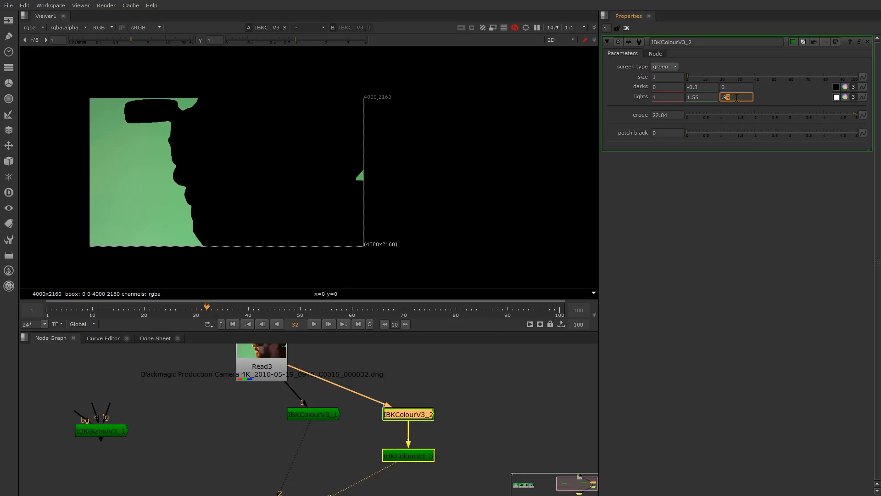
pyautogui.scroll(4, 358, 165)
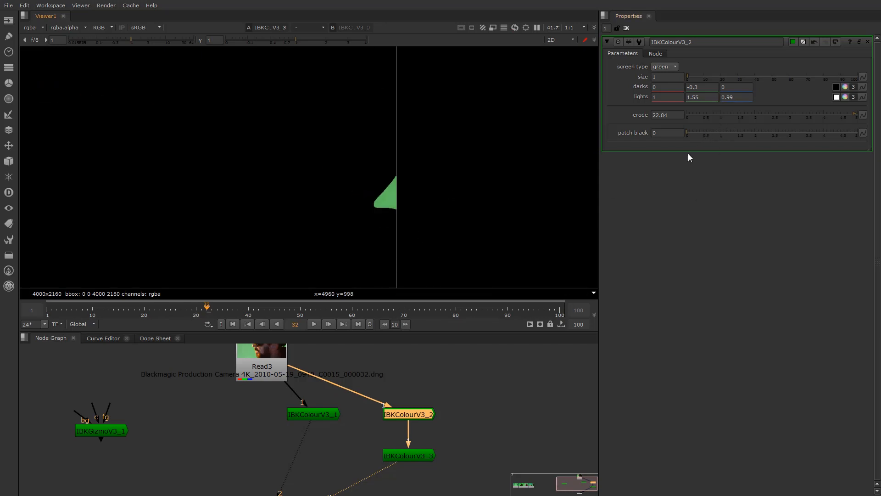
# Duplicate IBKColourV3_3 as IBKColourV3_4 and connect it beneath IBKColourV3_3
pyautogui.click(433, 467)
pyautogui.doubleClick(416, 442)
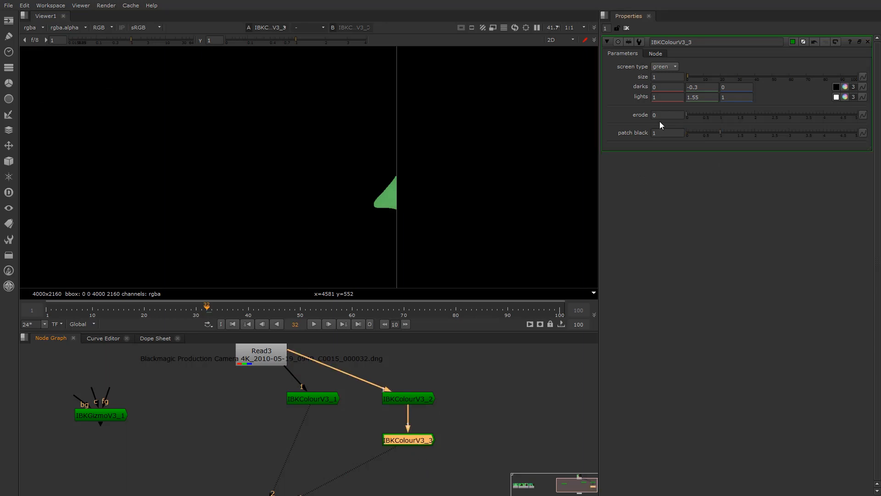
pyautogui.hotkey('ctrl', 'c')
pyautogui.hotkey('ctrl', 'v')
pyautogui.click(422, 476)
pyautogui.moveTo(441, 465); pyautogui.dragTo(407, 472)
pyautogui.moveTo(404, 468); pyautogui.dragTo(405, 435, button='middle')
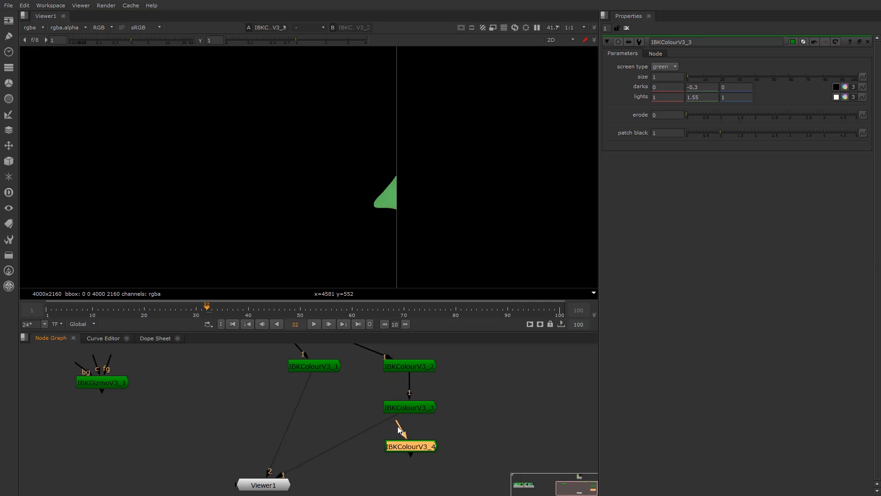
pyautogui.moveTo(411, 412); pyautogui.dragTo(410, 411)
# Set IBKColourV3_4's patch black to 2
pyautogui.doubleClick(411, 447)
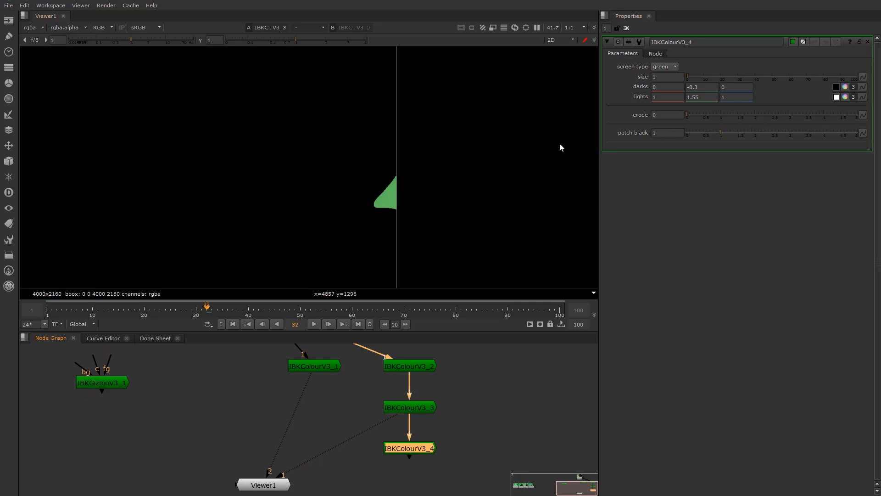
pyautogui.click(677, 134)
pyautogui.write('2')
pyautogui.press('Return')
pyautogui.scroll(-3, 258, 203)
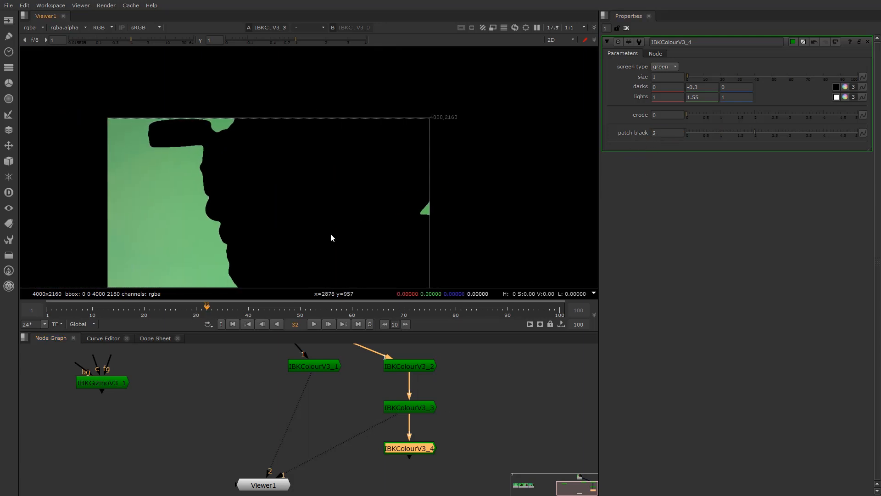
# View IBKColourV3_4's output and frame the right-edge green patch
pyautogui.click(410, 367)
pyautogui.click(419, 407)
pyautogui.click(411, 467)
pyautogui.click(415, 448)
pyautogui.press('1')
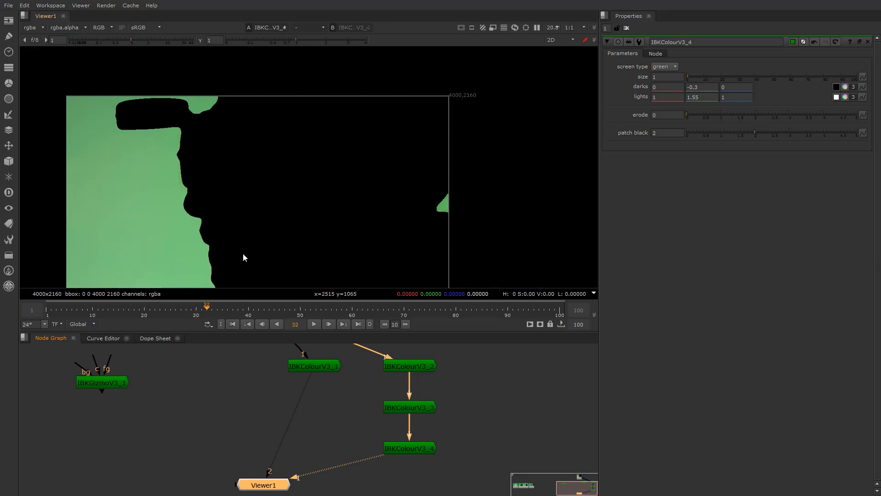
pyautogui.scroll(2, 423, 216)
pyautogui.scroll(1, 423, 215)
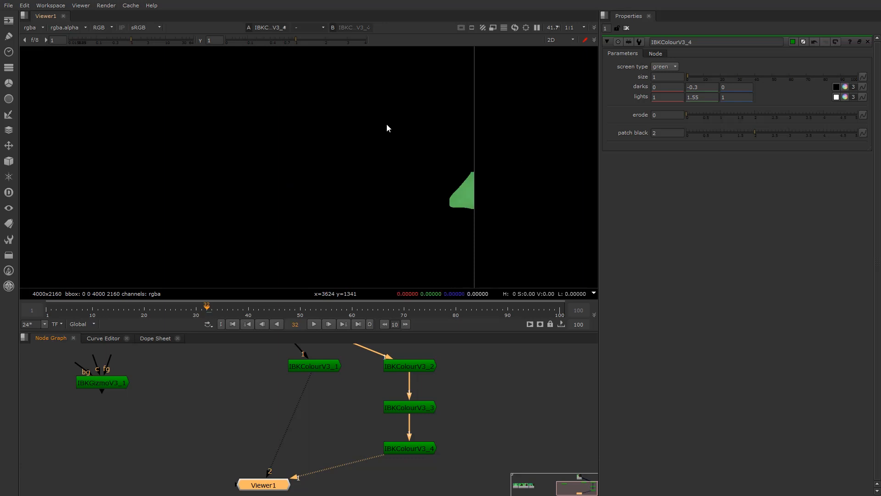
pyautogui.scroll(-5, 332, 195)
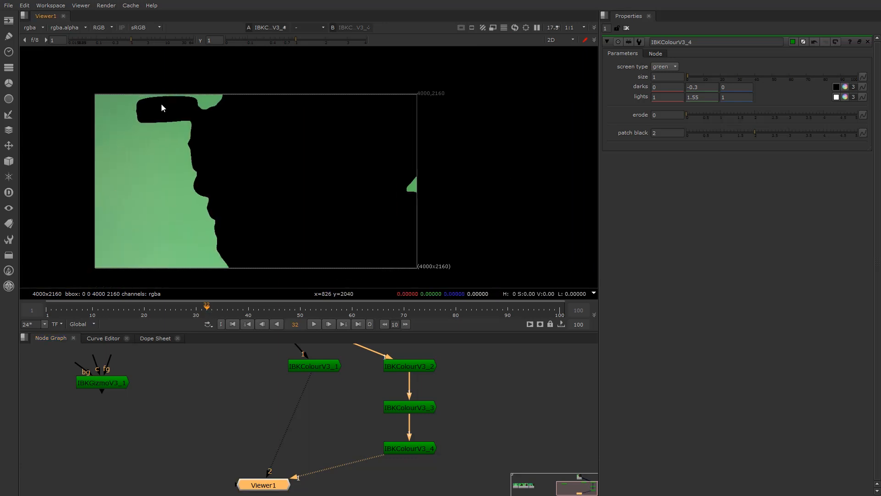
pyautogui.scroll(3, 203, 213)
pyautogui.scroll(-3, 198, 166)
pyautogui.moveTo(384, 164); pyautogui.dragTo(325, 188, button='middle')
pyautogui.scroll(4, 326, 188)
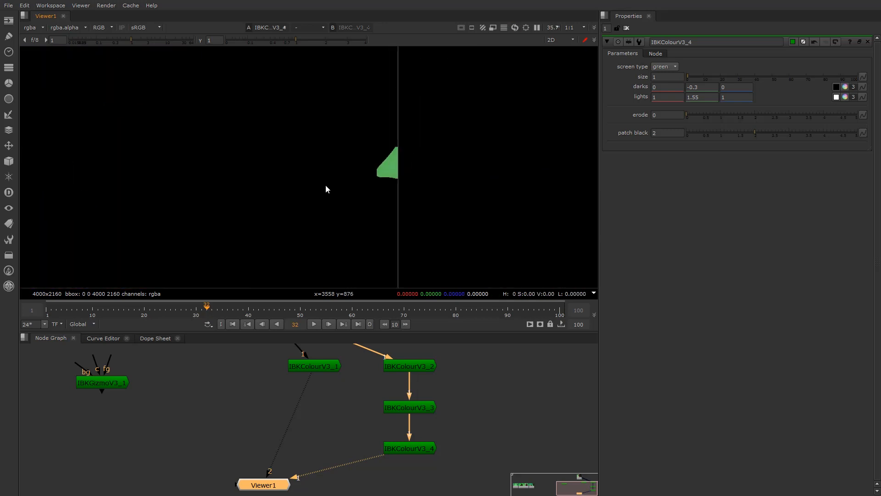
# Compare the outputs of IBKColourV3_2, _3 and _4 in the viewer, ending on _4
pyautogui.click(412, 367)
pyautogui.press('1')
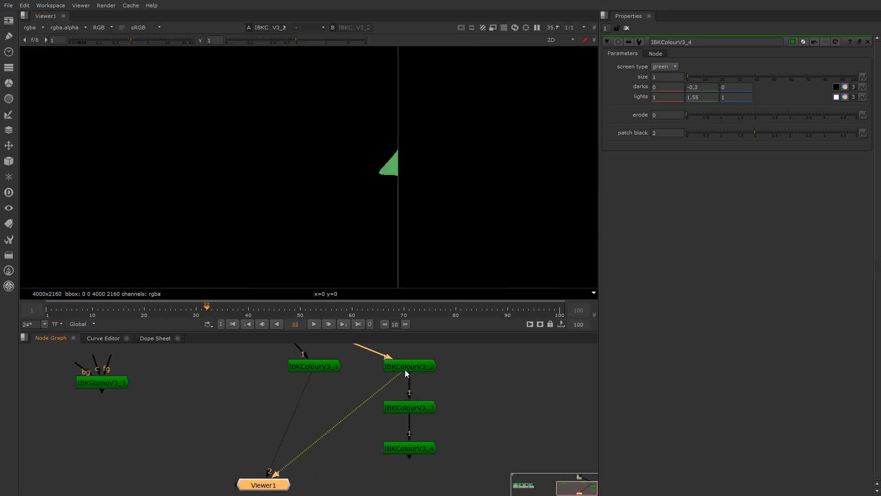
pyautogui.scroll(-4, 327, 157)
pyautogui.moveTo(300, 160); pyautogui.dragTo(403, 198, button='middle')
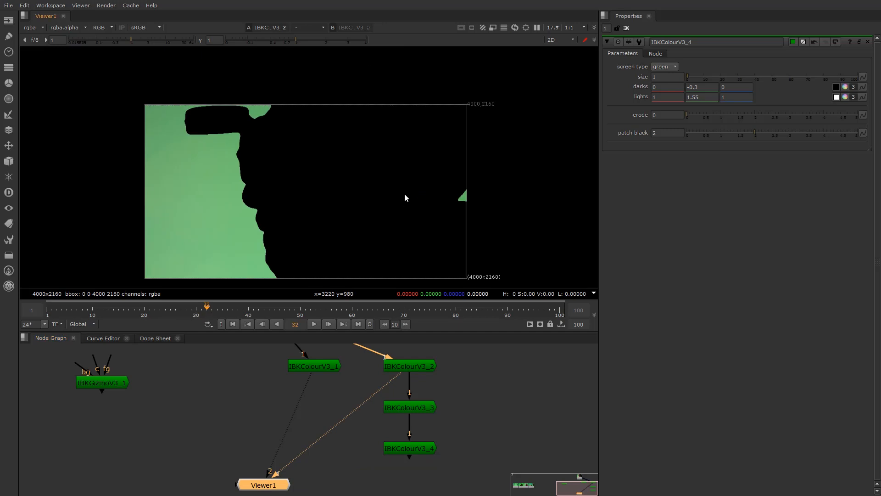
pyautogui.scroll(2, 434, 189)
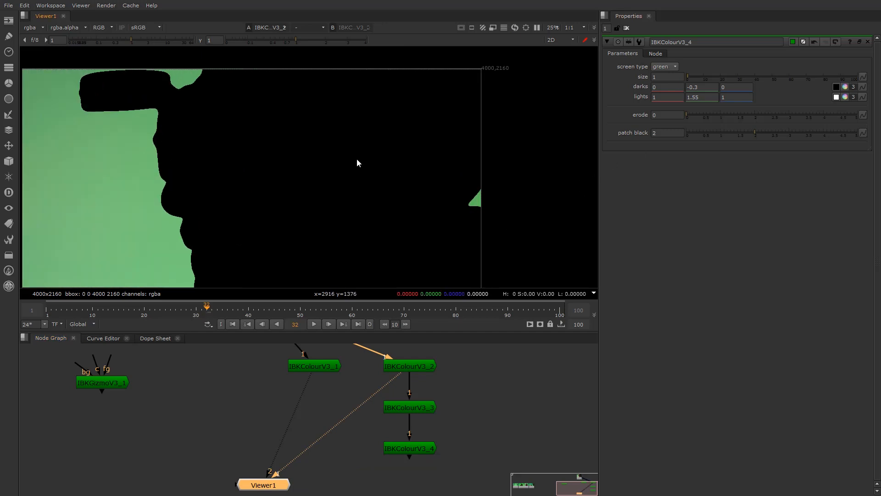
pyautogui.click(408, 407)
pyautogui.press('1')
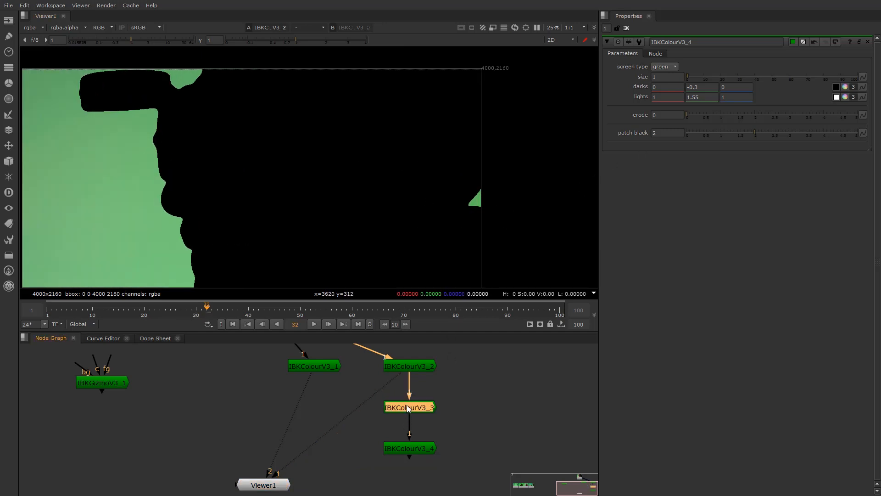
pyautogui.click(411, 448)
pyautogui.press('1')
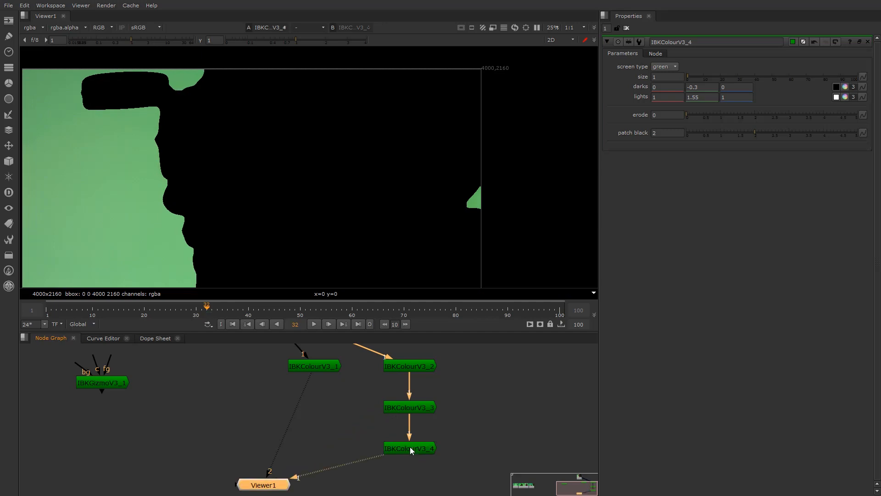
pyautogui.moveTo(448, 432); pyautogui.dragTo(413, 407, button='middle')
pyautogui.scroll(1, 413, 411)
pyautogui.click(383, 418)
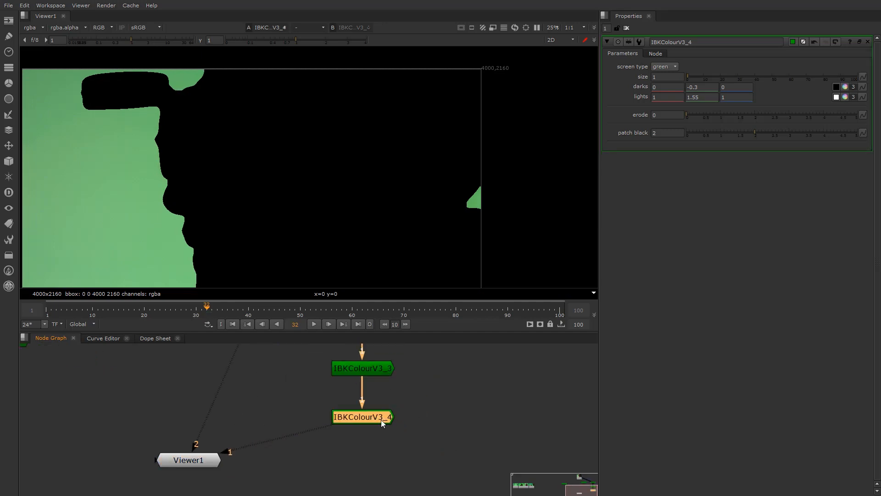
# Add IBKColourV3_5 connected under IBKColourV3_4 with patch black 4
pyautogui.hotkey('ctrl', 'c')
pyautogui.hotkey('ctrl', 'v')
pyautogui.moveTo(374, 465); pyautogui.dragTo(373, 466)
pyautogui.moveTo(354, 441); pyautogui.dragTo(362, 421)
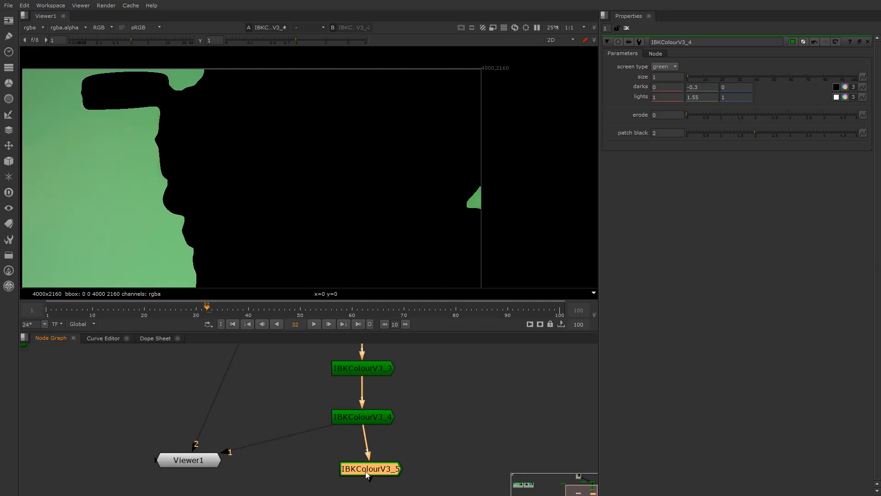
pyautogui.moveTo(372, 471); pyautogui.dragTo(355, 469)
pyautogui.press('1')
pyautogui.moveTo(661, 132); pyautogui.dragTo(636, 125)
pyautogui.write('3_')
pyautogui.write('4')
pyautogui.press('Return')
# Add IBKColourV3_6 connected under IBKColourV3_5 with patch black 8
pyautogui.moveTo(352, 479); pyautogui.dragTo(350, 428, button='middle')
pyautogui.moveTo(354, 418); pyautogui.dragTo(362, 416)
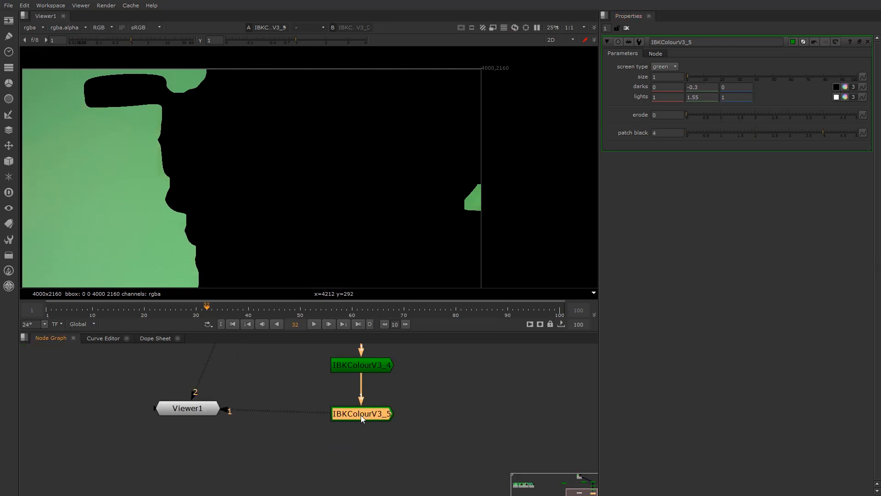
pyautogui.hotkey('ctrl', 'c')
pyautogui.click(401, 443)
pyautogui.hotkey('ctrl', 'v')
pyautogui.moveTo(418, 458); pyautogui.dragTo(378, 476)
pyautogui.moveTo(358, 412); pyautogui.dragTo(361, 414)
pyautogui.moveTo(370, 473); pyautogui.dragTo(363, 471)
pyautogui.press('1')
pyautogui.doubleClick(363, 471)
pyautogui.doubleClick(654, 133)
pyautogui.write('8')
pyautogui.press('Return')
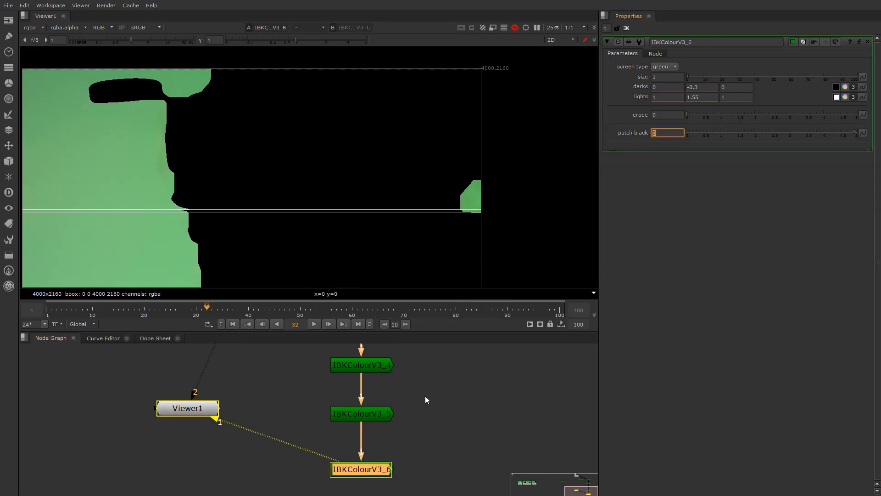
# Add IBKColourV3_7 below IBKColourV3_6 with patch black 16
pyautogui.moveTo(378, 433); pyautogui.dragTo(414, 375, button='middle')
pyautogui.moveTo(405, 413); pyautogui.dragTo(405, 411)
pyautogui.hotkey('ctrl', 'c')
pyautogui.click(451, 447)
pyautogui.hotkey('ctrl', 'v')
pyautogui.moveTo(455, 450); pyautogui.dragTo(392, 412)
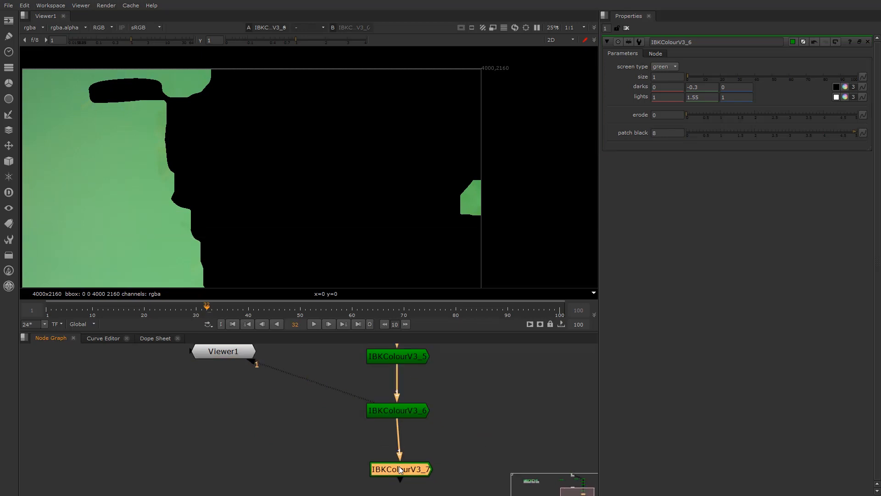
pyautogui.click(665, 133)
pyautogui.write('16')
pyautogui.press('Return')
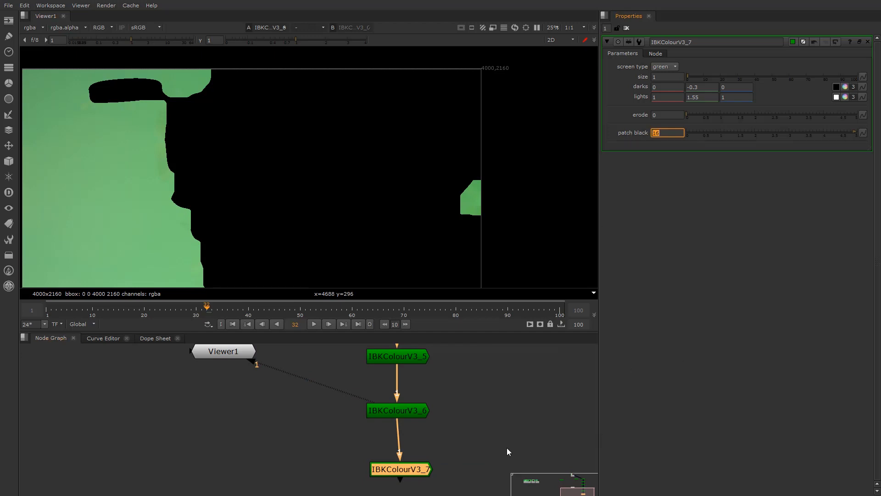
# Reselect IBKColourV3_7 and adjust the node graph view around the chain's end
pyautogui.click(392, 455)
pyautogui.click(395, 471)
pyautogui.scroll(-3, 414, 442)
pyautogui.scroll(2, 406, 432)
pyautogui.scroll(2, 409, 441)
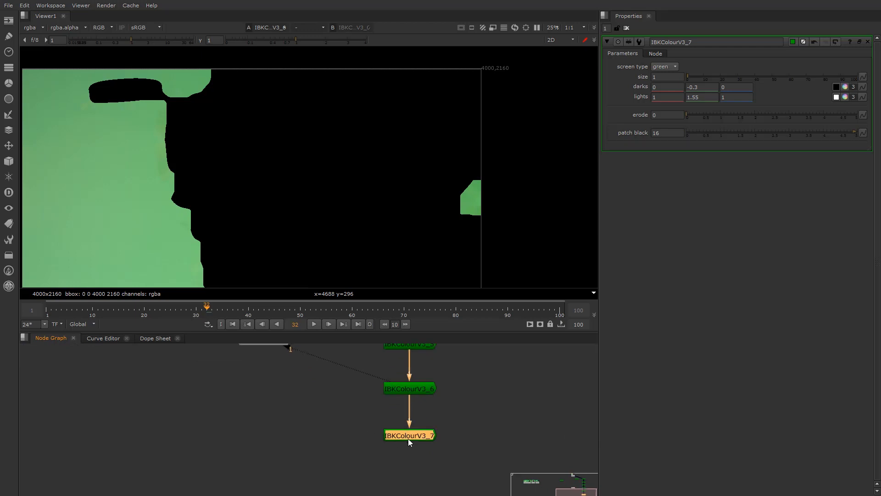
pyautogui.scroll(-1, 406, 415)
pyautogui.scroll(-1, 404, 422)
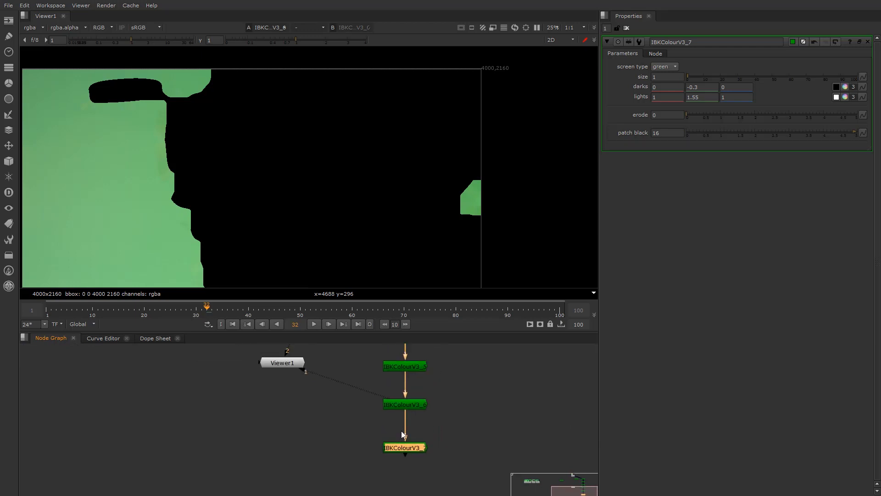
pyautogui.scroll(1, 402, 427)
pyautogui.moveTo(402, 428); pyautogui.dragTo(403, 438, button='middle')
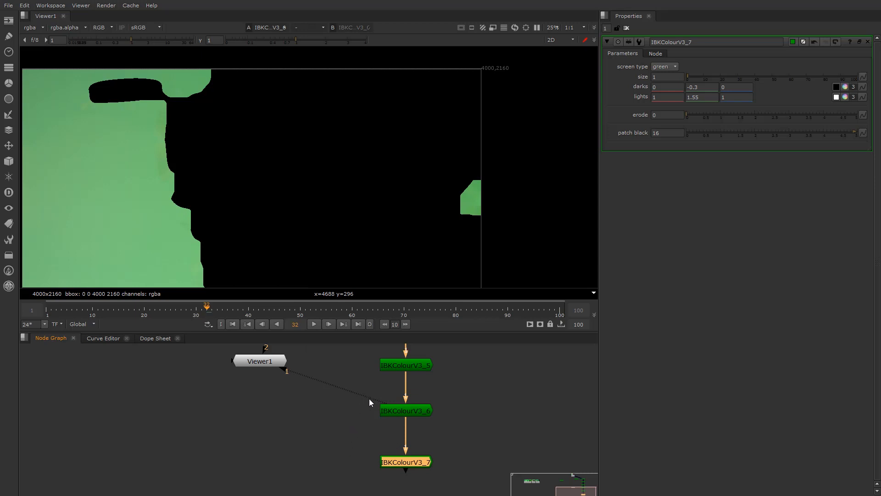
pyautogui.moveTo(414, 453); pyautogui.dragTo(413, 434, button='middle')
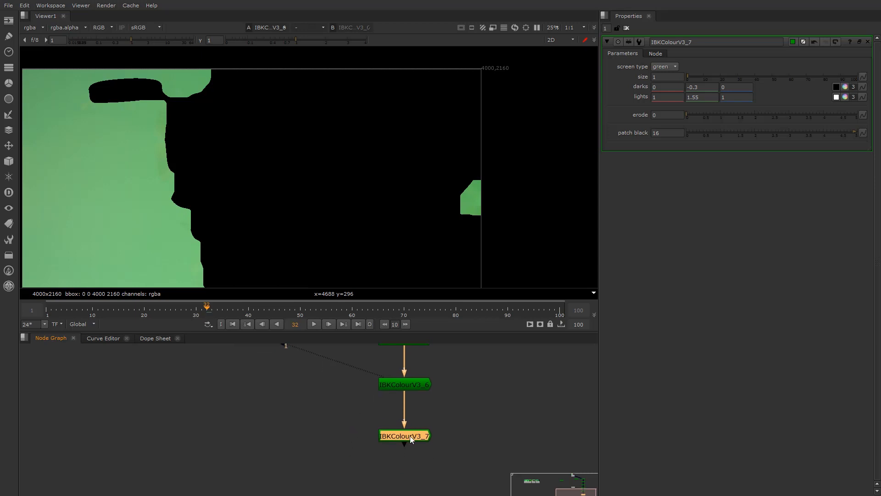
pyautogui.scroll(-2, 415, 416)
pyautogui.scroll(3, 409, 420)
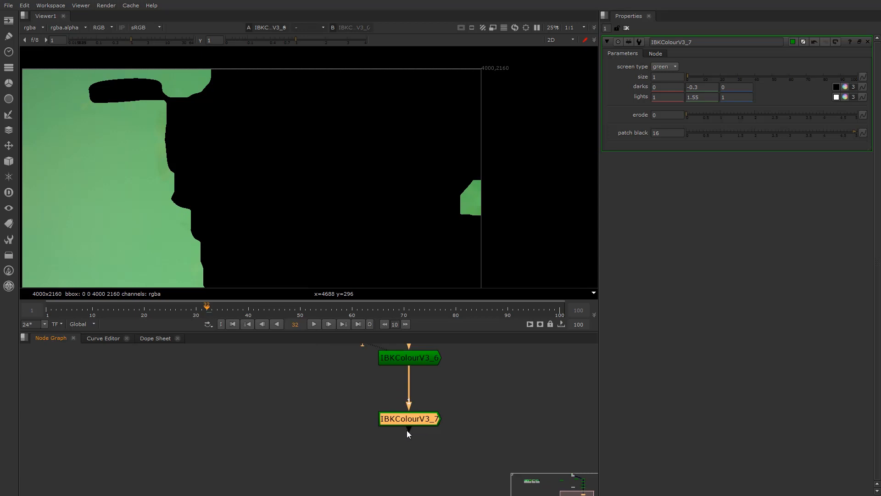
pyautogui.press('1')
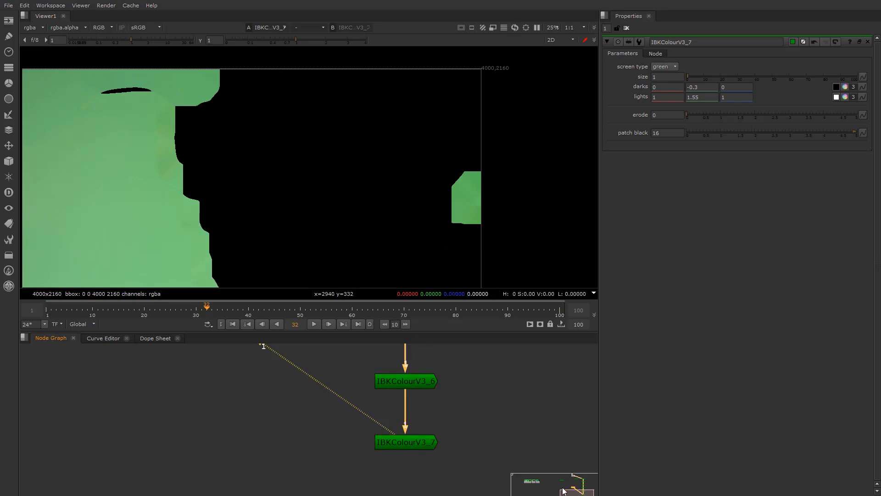
pyautogui.moveTo(397, 459); pyautogui.dragTo(363, 416, button='middle')
pyautogui.scroll(1, 373, 445)
pyautogui.scroll(-4, 373, 446)
pyautogui.scroll(2, 364, 415)
pyautogui.moveTo(376, 406); pyautogui.dragTo(376, 400)
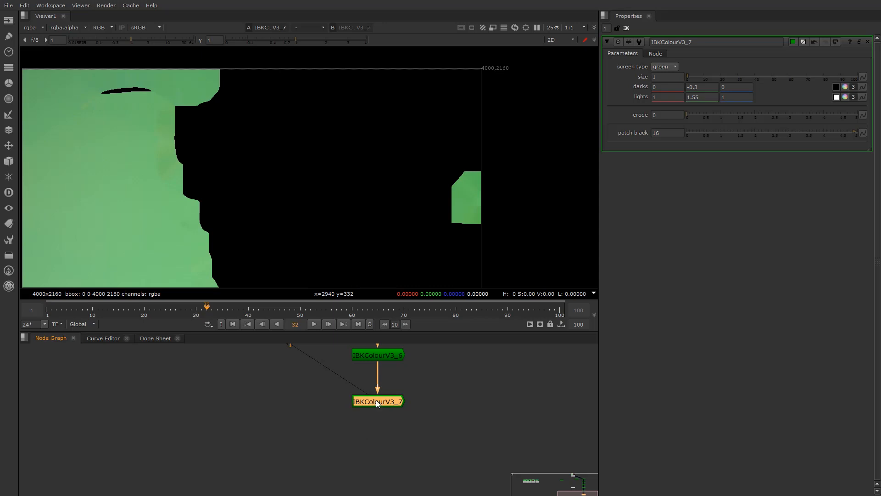
# Duplicate IBKColourV3_7 as IBKColourV3_8, connect it underneath, and view its output
pyautogui.doubleClick(395, 354)
pyautogui.click(391, 402)
pyautogui.doubleClick(390, 399)
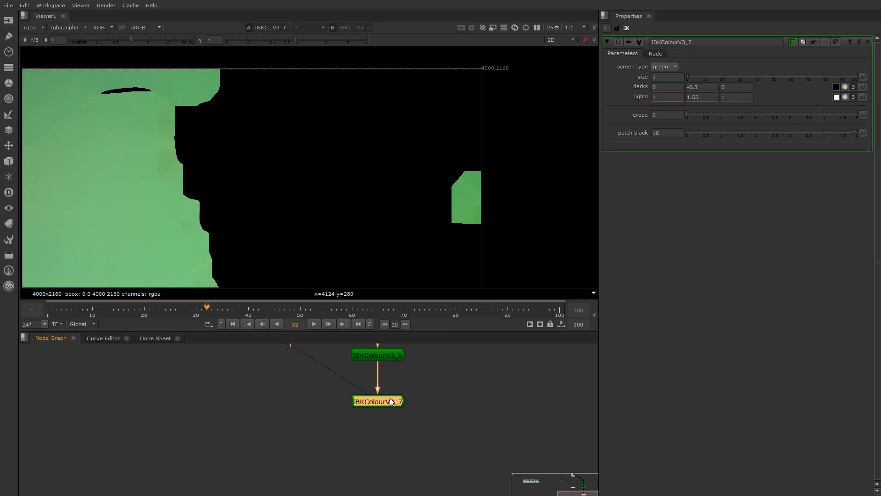
pyautogui.hotkey('ctrl', 'c')
pyautogui.hotkey('ctrl', 'v')
pyautogui.moveTo(366, 430); pyautogui.dragTo(381, 403)
pyautogui.press('1')
# Raise IBKColourV3_8's patch black to 236 for an almost fully green plate
pyautogui.doubleClick(379, 456)
pyautogui.click(656, 133)
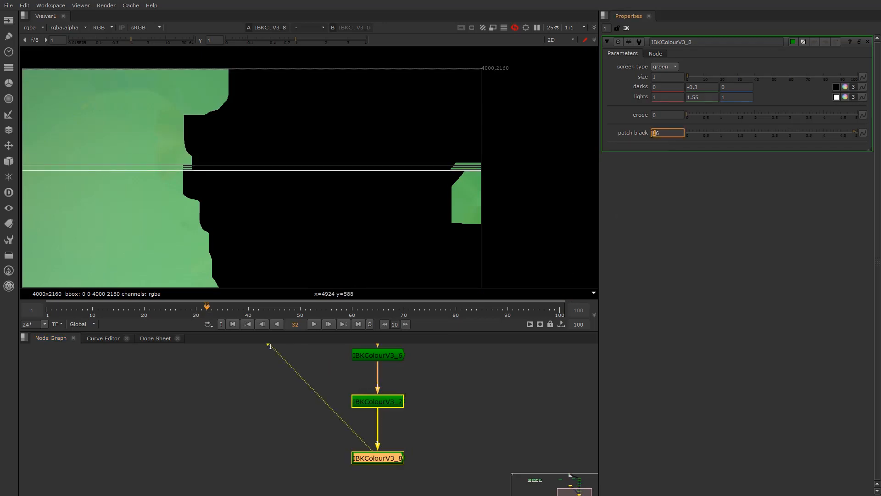
pyautogui.press('Up')
pyautogui.press('Up')
pyautogui.press('Up')
pyautogui.press('Up')
pyautogui.press('Up')
pyautogui.press('Up')
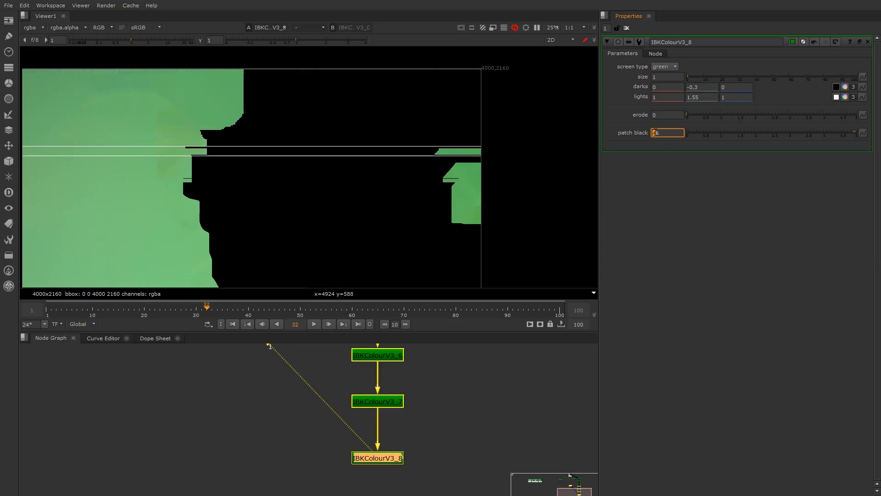
pyautogui.press('Up')
pyautogui.press('Up')
pyautogui.press('Up')
pyautogui.press('Up')
pyautogui.press('Up')
pyautogui.press('Up')
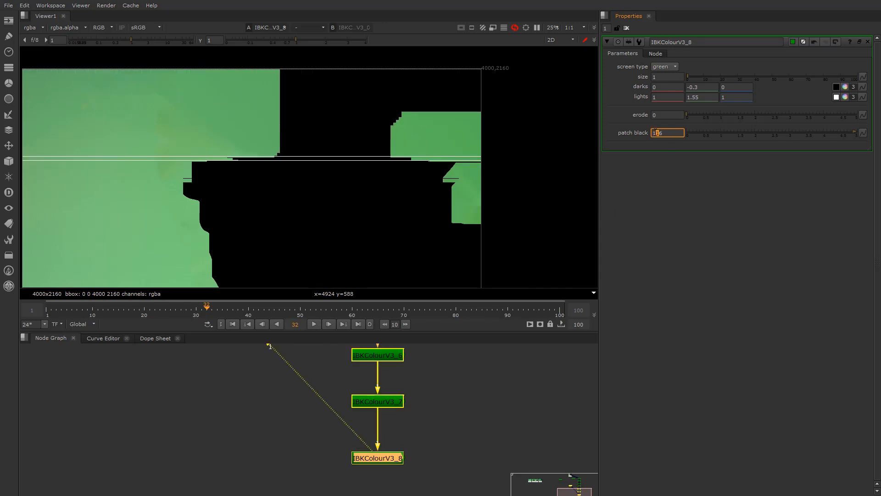
pyautogui.press('Up')
pyautogui.press('Up')
pyautogui.press('Up')
pyautogui.press('Up')
pyautogui.press('Up')
pyautogui.press('Up')
pyautogui.press('Up')
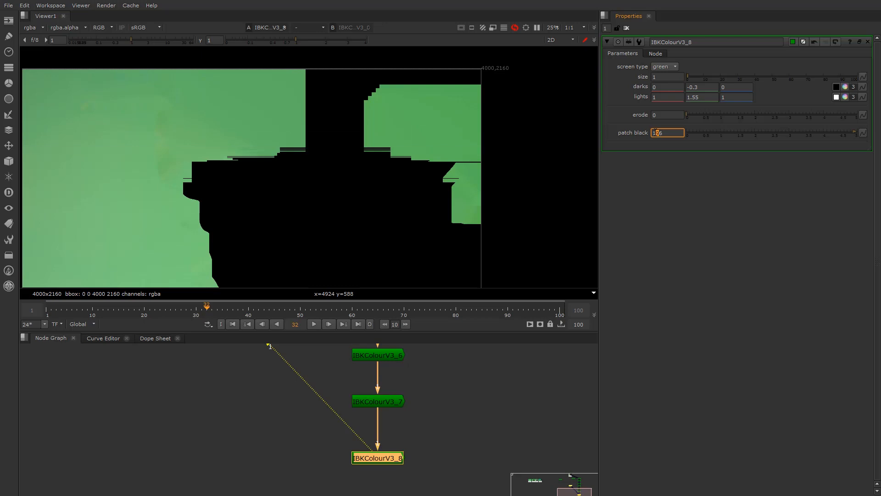
pyautogui.press('Up')
pyautogui.press('Up')
pyautogui.press('Up')
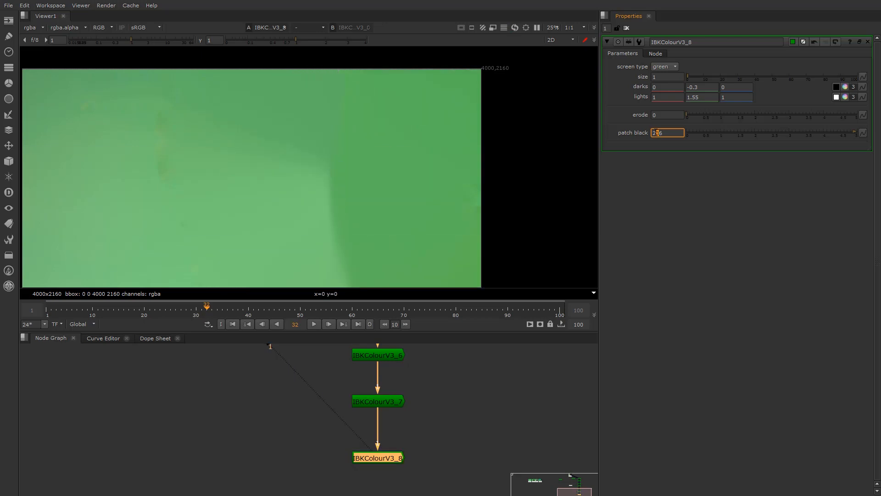
pyautogui.scroll(-9, 304, 395)
pyautogui.moveTo(297, 374); pyautogui.dragTo(305, 402, button='middle')
# Marquee-select the lower IBKColourV3 nodes and move them up the chain toward Read3
pyautogui.scroll(4, 306, 402)
pyautogui.click(296, 394)
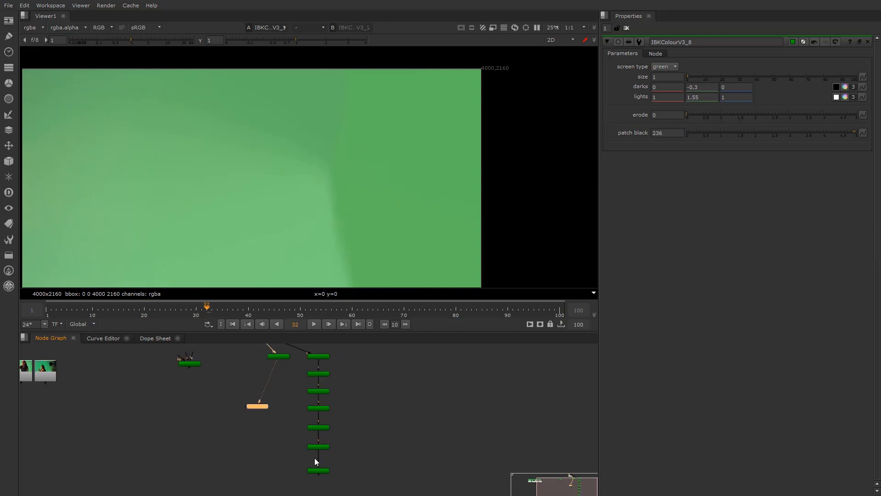
pyautogui.click(320, 469)
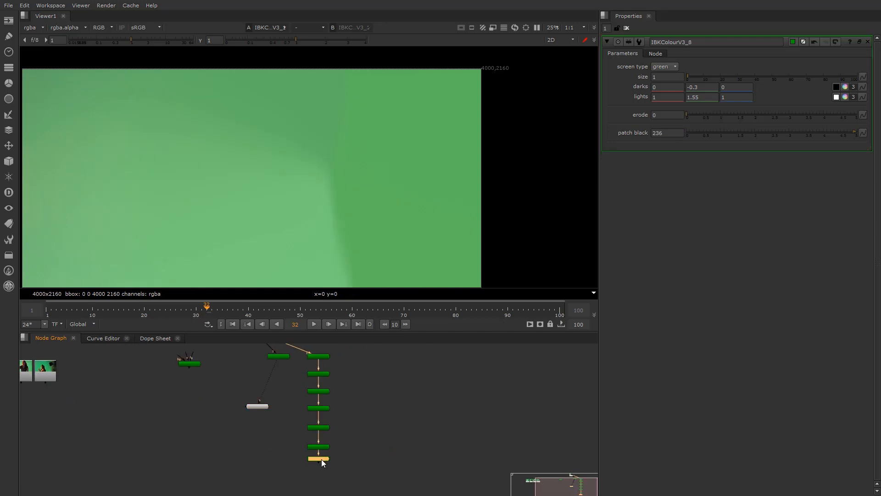
pyautogui.scroll(2, 308, 437)
pyautogui.moveTo(305, 436); pyautogui.dragTo(339, 477)
pyautogui.moveTo(296, 405); pyautogui.dragTo(351, 486)
pyautogui.moveTo(305, 450); pyautogui.dragTo(304, 428)
pyautogui.moveTo(305, 428); pyautogui.dragTo(301, 455, button='middle')
pyautogui.moveTo(295, 406); pyautogui.dragTo(341, 482)
pyautogui.moveTo(322, 420); pyautogui.dragTo(321, 413)
pyautogui.moveTo(294, 385); pyautogui.dragTo(352, 474)
pyautogui.moveTo(325, 399); pyautogui.dragTo(325, 393)
pyautogui.moveTo(316, 379); pyautogui.dragTo(315, 362, button='middle')
pyautogui.moveTo(296, 350); pyautogui.dragTo(366, 494)
pyautogui.moveTo(329, 359); pyautogui.dragTo(329, 345)
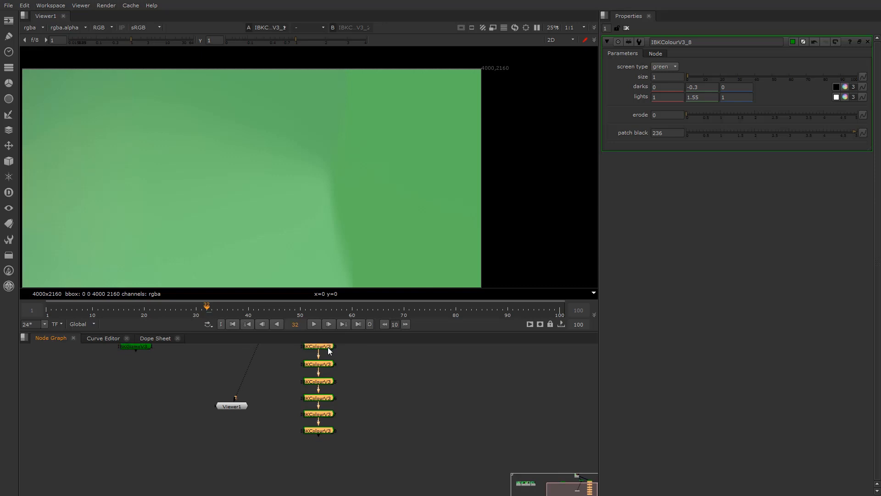
pyautogui.moveTo(329, 345); pyautogui.dragTo(332, 401, button='middle')
# Tuck IBKColourV3_4 through _8 up under their parents, then select IBKColourV3_1
pyautogui.click(331, 421)
pyautogui.moveTo(326, 415)
pyautogui.mouseDown()
pyautogui.moveTo(326, 407)
pyautogui.moveTo(327, 427)
pyautogui.mouseUp()
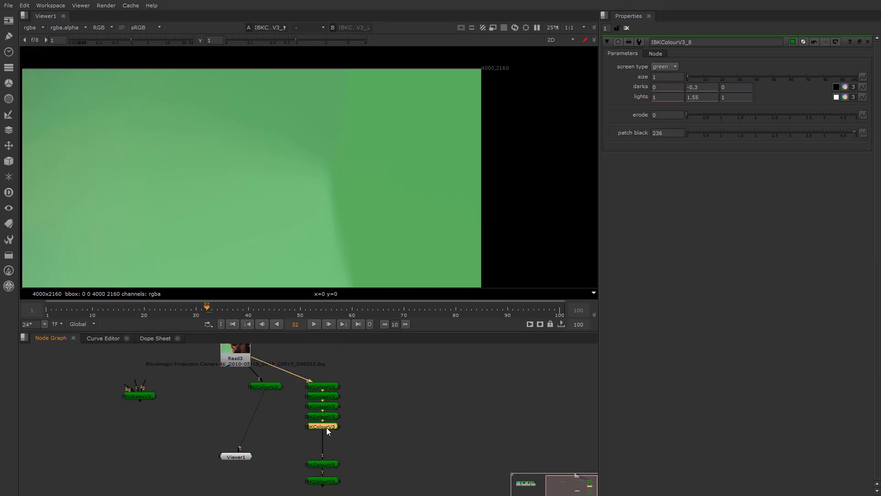
pyautogui.moveTo(323, 463); pyautogui.dragTo(324, 436)
pyautogui.moveTo(323, 481); pyautogui.dragTo(323, 447)
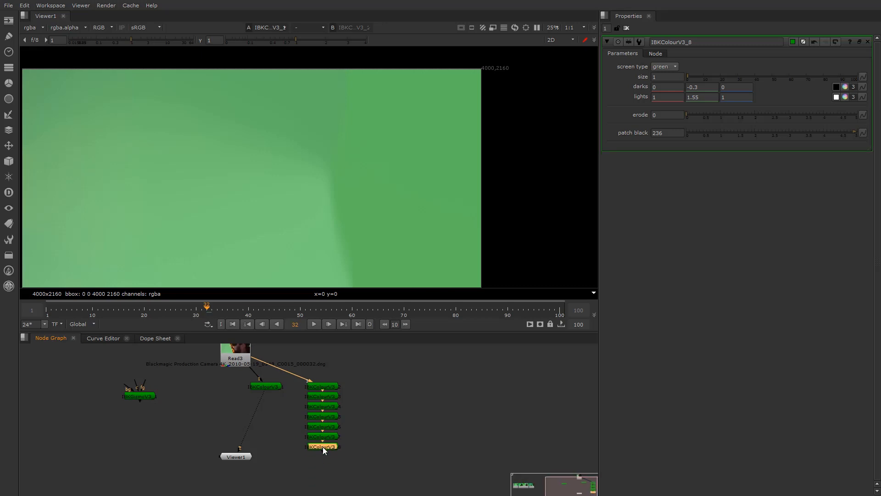
pyautogui.click(268, 386)
# Put IBKColourV3_1 on viewer input 1 and IBKColourV3_8 on input 2, then flip between them
pyautogui.press('1')
pyautogui.click(317, 445)
pyautogui.press('2')
pyautogui.press('2')
pyautogui.press('1')
pyautogui.press('2')
pyautogui.press('1')
pyautogui.press('2')
pyautogui.press('1')
pyautogui.press('2')
pyautogui.press('1')
pyautogui.press('2')
pyautogui.press('1')
pyautogui.press('2')
pyautogui.press('1')
pyautogui.press('2')
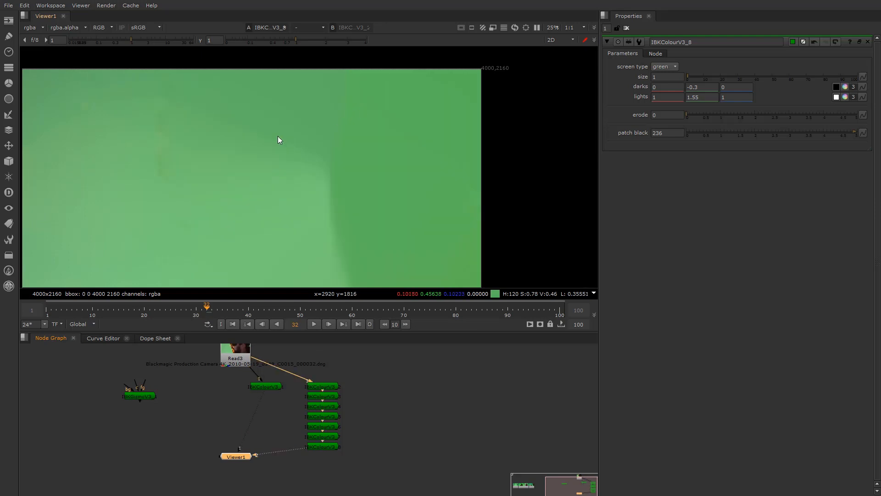
pyautogui.scroll(2, 153, 136)
pyautogui.press('1')
pyautogui.press('2')
pyautogui.press('1')
pyautogui.press('2')
pyautogui.press('1')
pyautogui.press('2')
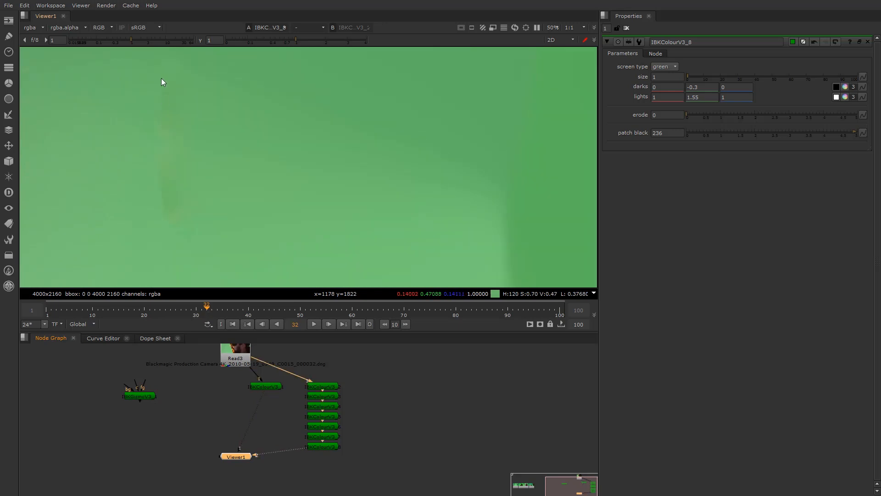
pyautogui.scroll(-3, 186, 217)
pyautogui.scroll(2, 183, 196)
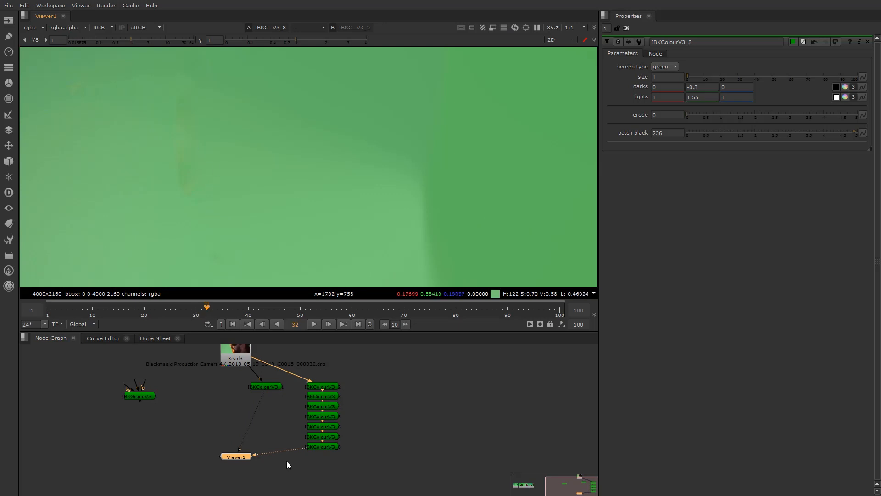
pyautogui.press('1')
pyautogui.press('2')
pyautogui.scroll(-2, 239, 194)
pyautogui.scroll(2, 220, 193)
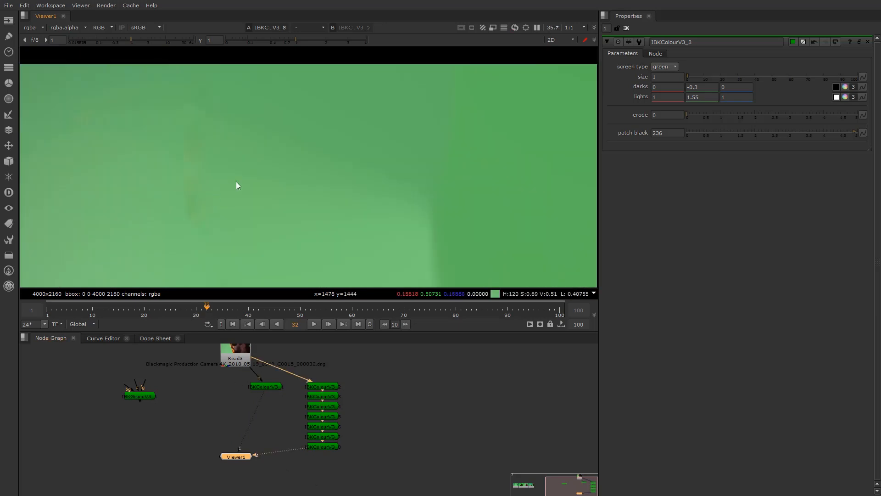
pyautogui.press('1')
pyautogui.press('2')
pyautogui.scroll(-4, 219, 425)
# Show the Read4 footage in the viewer
pyautogui.moveTo(56, 421); pyautogui.dragTo(174, 418, button='middle')
pyautogui.scroll(5, 173, 417)
pyautogui.scroll(3, 174, 420)
pyautogui.click(206, 400)
pyautogui.press('1')
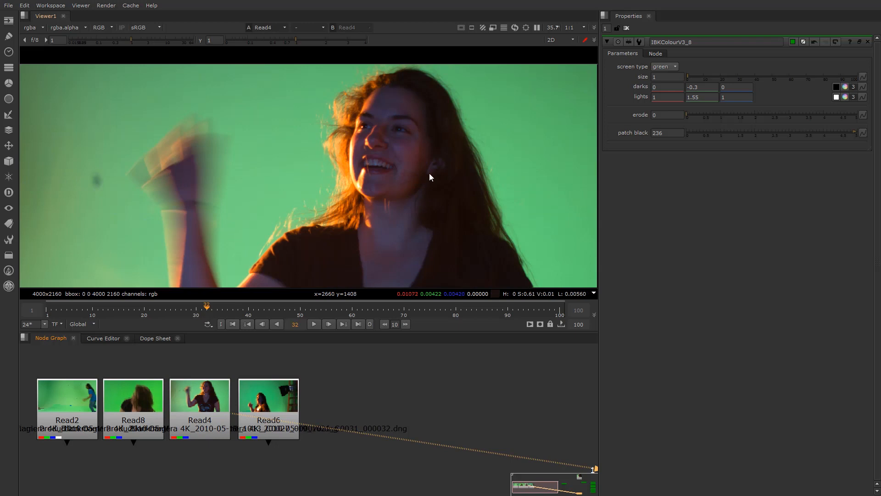
# Switch the viewer back to IBKColourV3_8's clean plate
pyautogui.scroll(2, 429, 182)
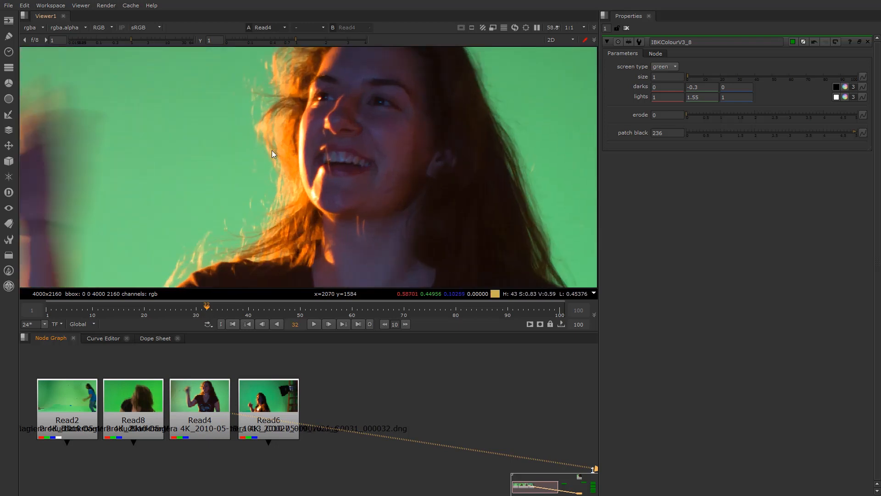
pyautogui.scroll(-6, 328, 395)
pyautogui.moveTo(379, 459); pyautogui.dragTo(228, 446, button='middle')
pyautogui.scroll(2, 432, 425)
pyautogui.click(428, 429)
pyautogui.press('1')
# Display the original Read3 green-screen footage for reference
pyautogui.scroll(-2, 282, 227)
pyautogui.scroll(-1, 282, 227)
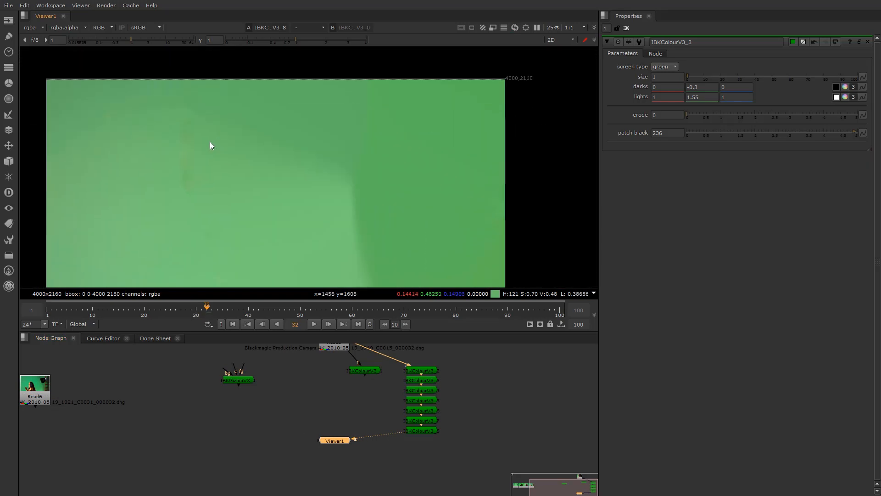
pyautogui.moveTo(268, 375); pyautogui.dragTo(282, 471, button='middle')
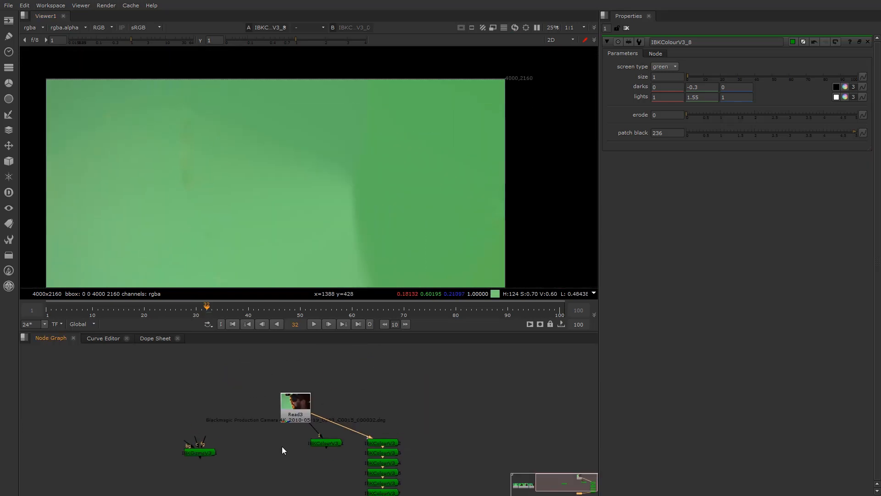
pyautogui.scroll(3, 290, 430)
pyautogui.click(293, 385)
pyautogui.press('1')
pyautogui.scroll(5, 110, 115)
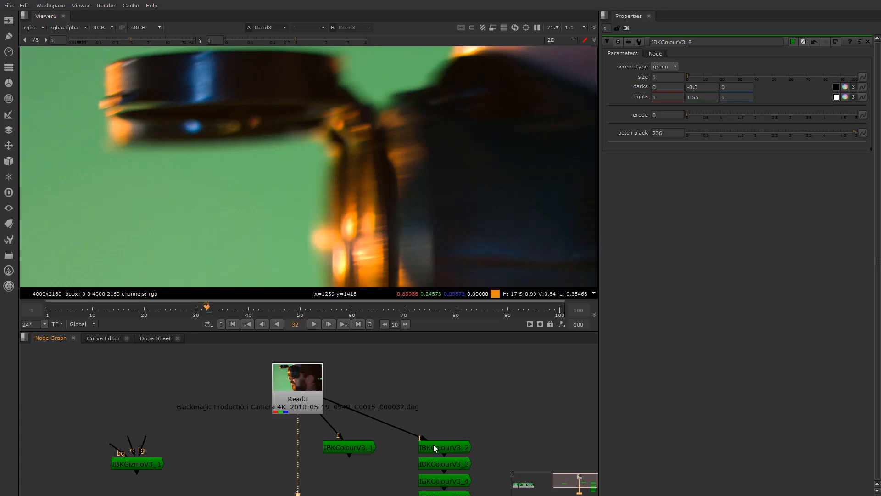
# View the IBKColourV3_2 key output
pyautogui.scroll(-5, 418, 436)
pyautogui.scroll(2, 387, 392)
pyautogui.click(403, 396)
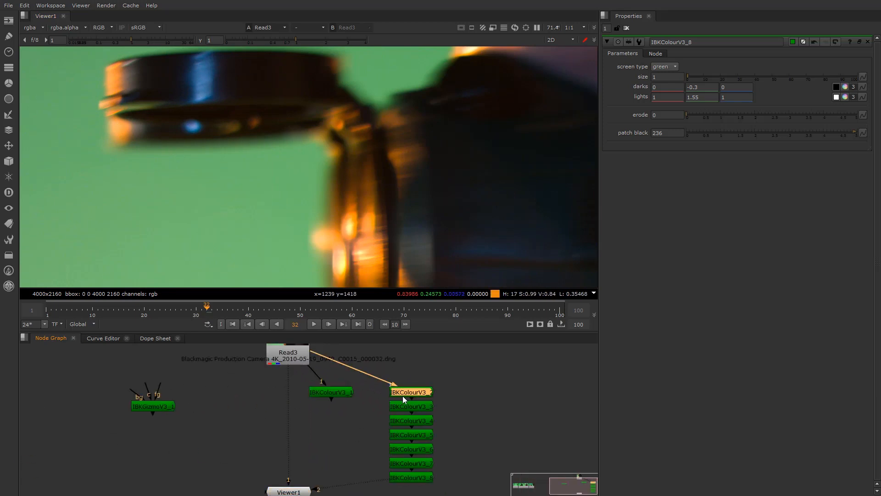
pyautogui.press('1')
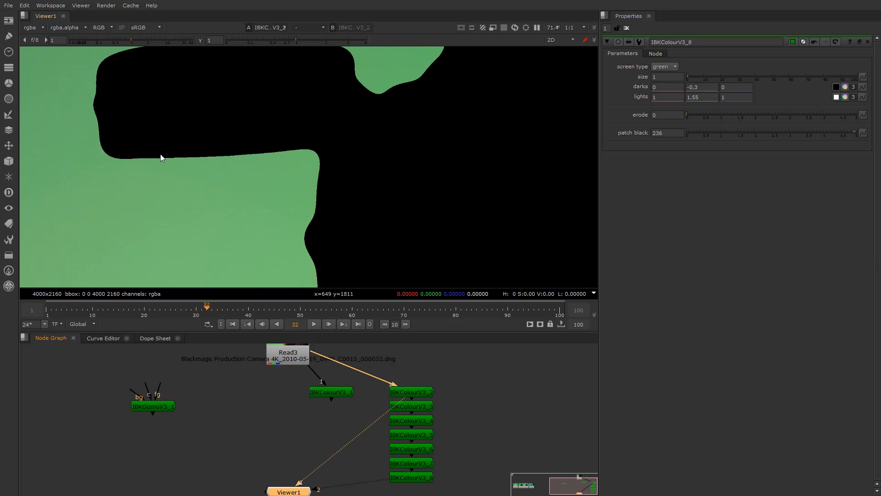
pyautogui.scroll(6, 154, 158)
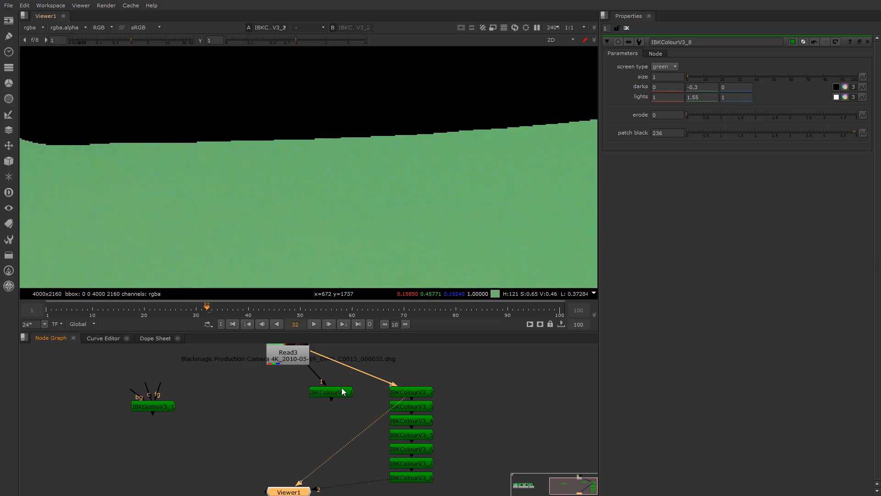
# Put Read3 on viewer input 1 and IBKColourV3_2 on input 2, then flip between them
pyautogui.click(307, 357)
pyautogui.press('1')
pyautogui.click(420, 394)
pyautogui.press('2')
pyautogui.press('1')
pyautogui.press('2')
pyautogui.press('1')
pyautogui.press('2')
pyautogui.press('1')
pyautogui.scroll(-6, 348, 144)
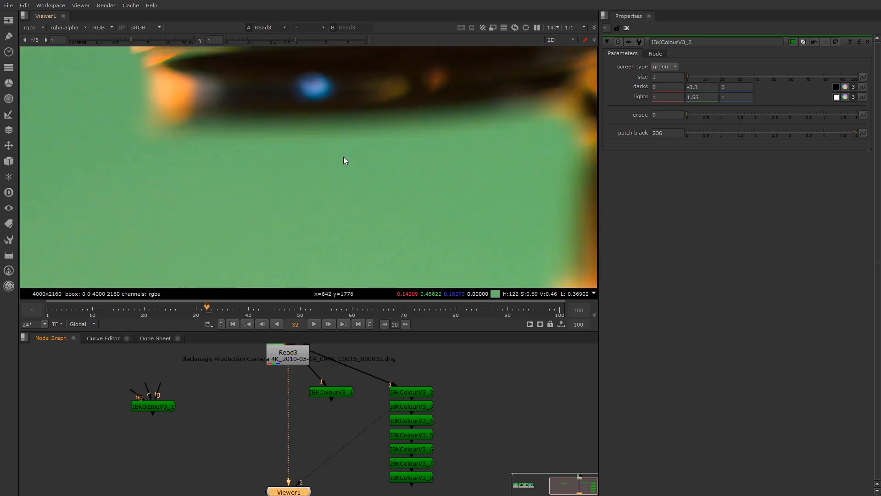
pyautogui.scroll(5, 345, 152)
pyautogui.press('2')
pyautogui.press('1')
pyautogui.press('2')
# Open the IBKColourV3_2 and IBKColourV3_8 properties and view the framed final clean plate
pyautogui.moveTo(379, 472); pyautogui.dragTo(371, 444, button='middle')
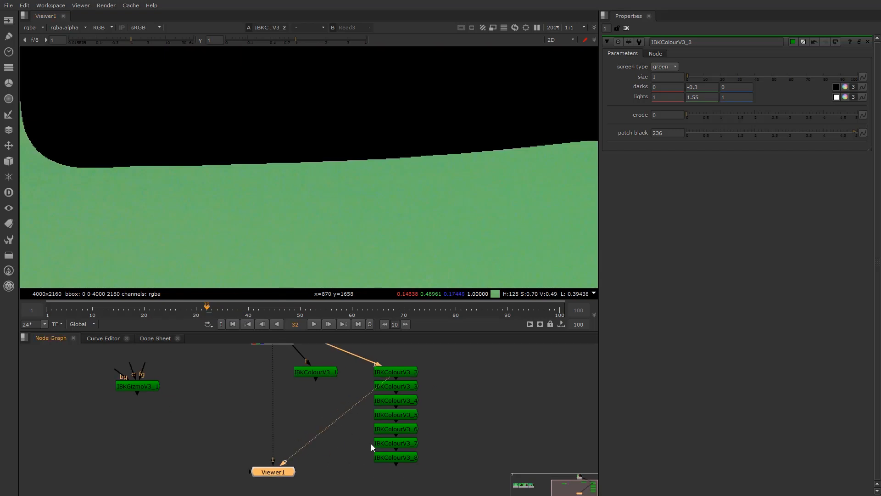
pyautogui.doubleClick(393, 372)
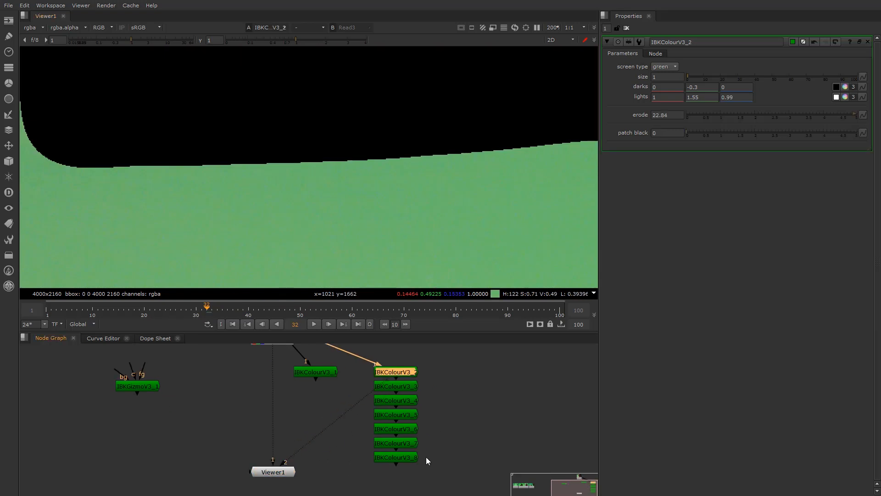
pyautogui.doubleClick(401, 453)
pyautogui.press('1')
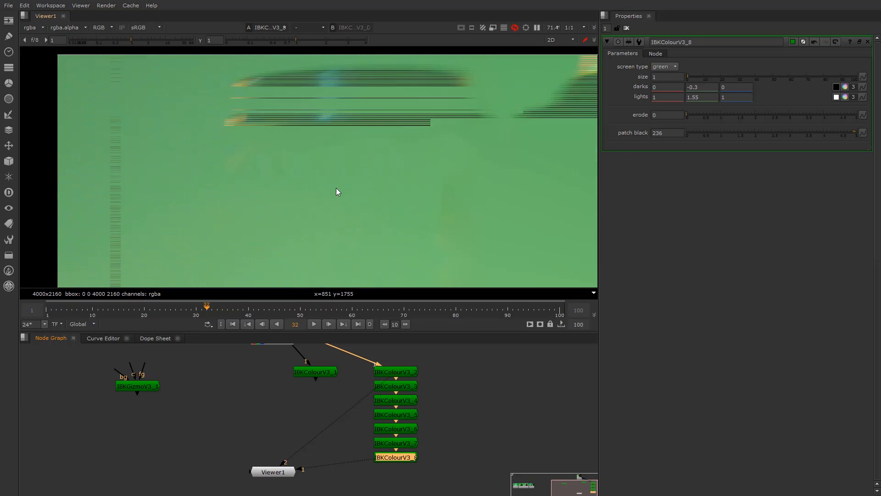
pyautogui.press('f')
pyautogui.scroll(-3, 249, 233)
pyautogui.scroll(3, 309, 191)
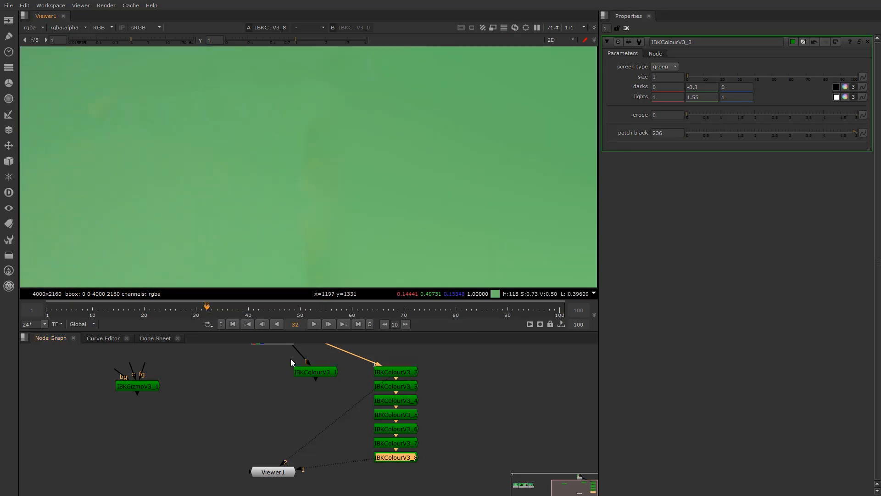
# View the raw Read3 plate, then the IBKColourV3_2 key output
pyautogui.moveTo(298, 363); pyautogui.dragTo(296, 404, button='middle')
pyautogui.click(274, 373)
pyautogui.press('1')
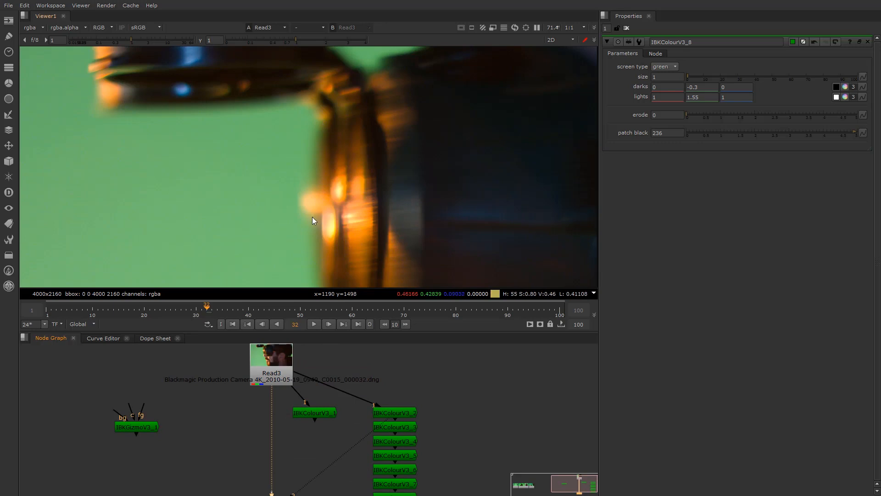
pyautogui.scroll(4, 313, 217)
pyautogui.click(392, 411)
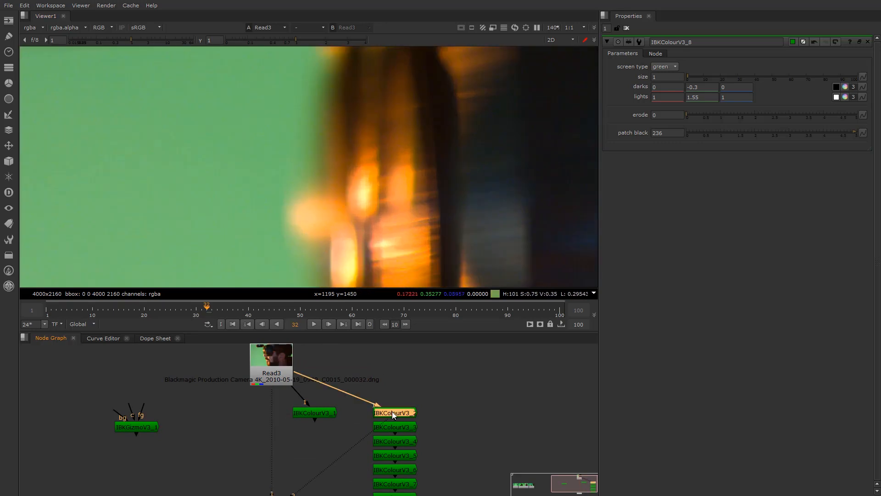
pyautogui.scroll(2, 395, 408)
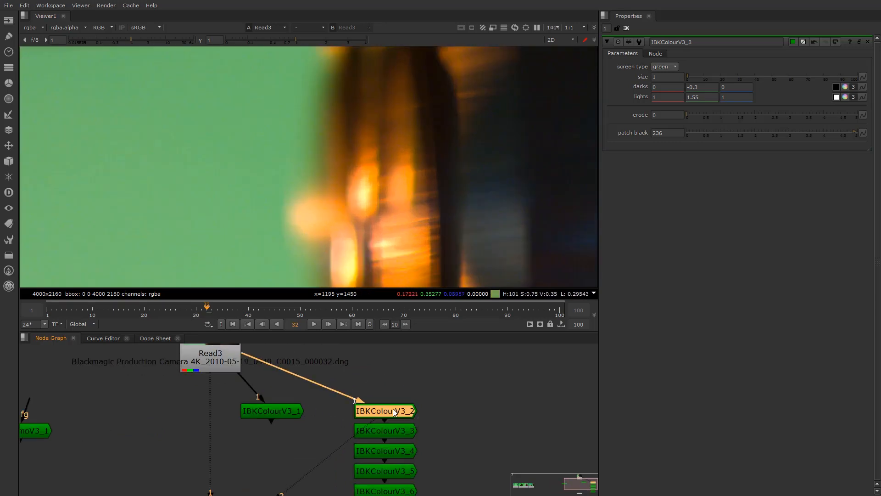
pyautogui.press('1')
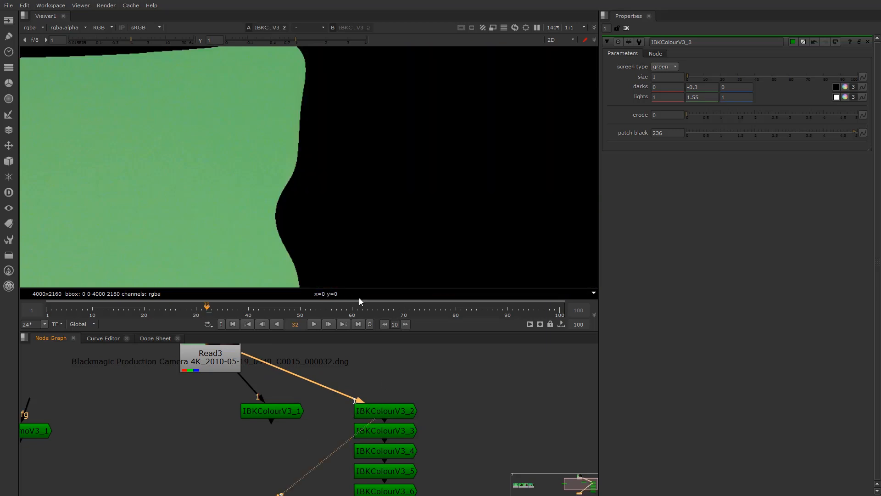
# Reassign Read3 and IBKColourV3_2 to viewer inputs 1 and 2 and flip between them
pyautogui.click(199, 379)
pyautogui.press('1')
pyautogui.click(359, 411)
pyautogui.press('1')
pyautogui.click(231, 359)
pyautogui.press('1')
pyautogui.press('2')
pyautogui.press('1')
pyautogui.press('2')
pyautogui.press('1')
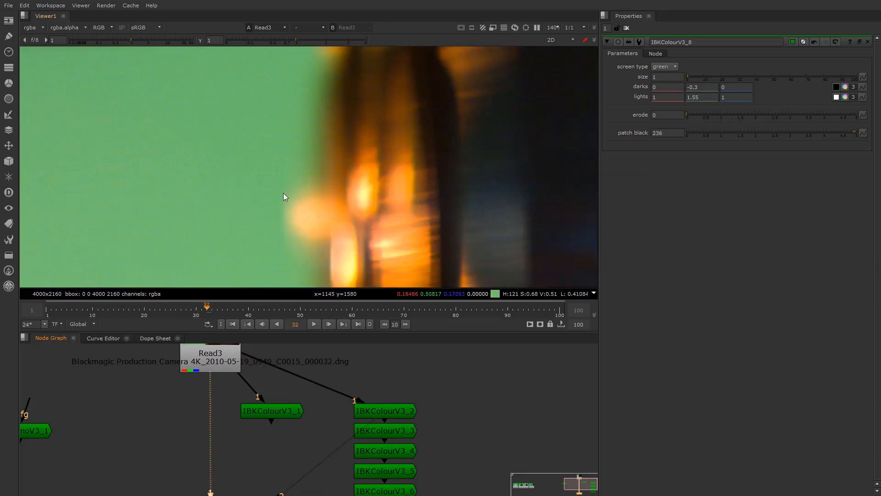
# Show the IBKColourV3_2 key and open its properties
pyautogui.scroll(-2, 297, 197)
pyautogui.press('2')
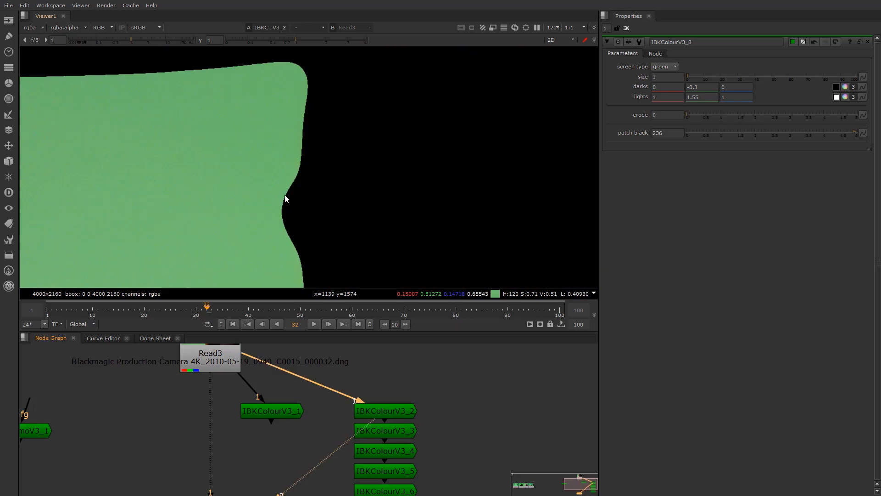
pyautogui.scroll(-1, 287, 409)
pyautogui.doubleClick(375, 410)
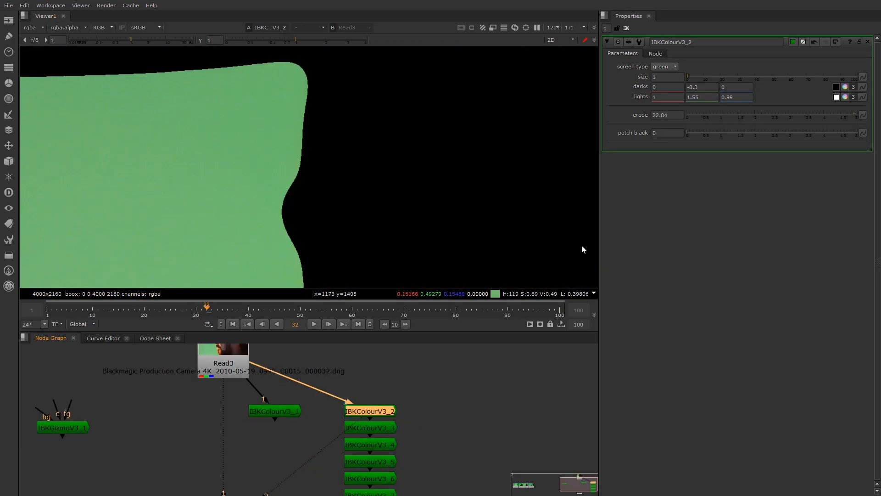
# View IBKColourV3_8's final clean plate, then reselect IBKColourV3_2
pyautogui.click(659, 115)
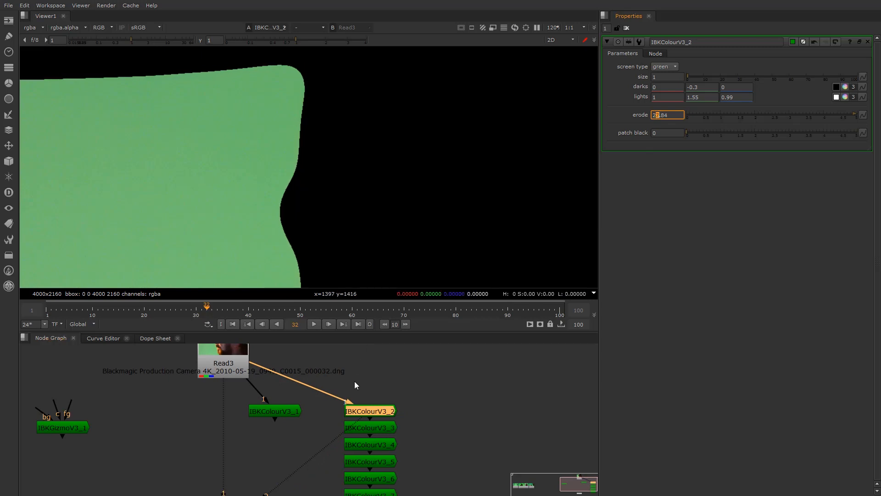
pyautogui.scroll(-1, 353, 413)
pyautogui.moveTo(350, 455); pyautogui.dragTo(349, 391, button='middle')
pyautogui.click(365, 418)
pyautogui.press('1')
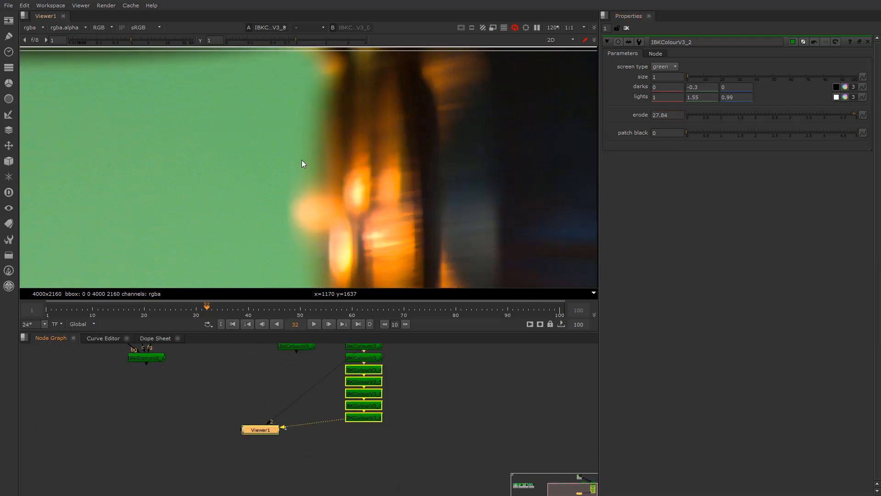
pyautogui.moveTo(314, 409); pyautogui.dragTo(312, 446, button='middle')
pyautogui.scroll(2, 347, 398)
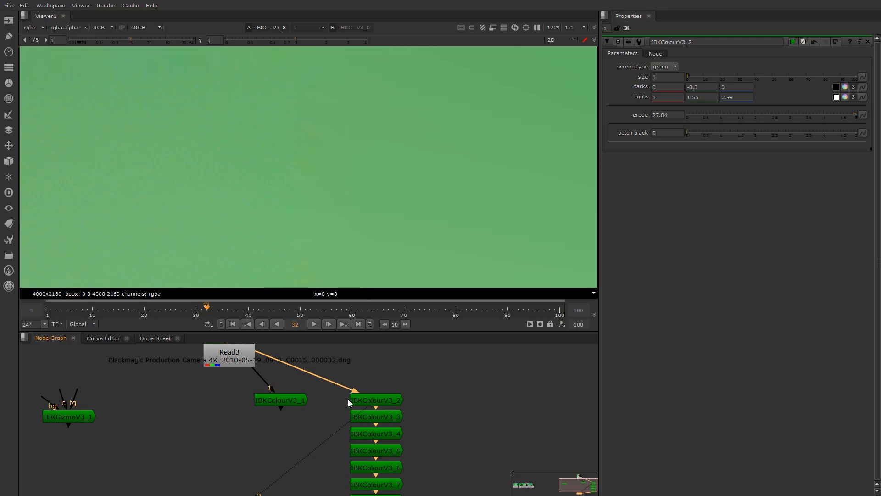
pyautogui.click(374, 400)
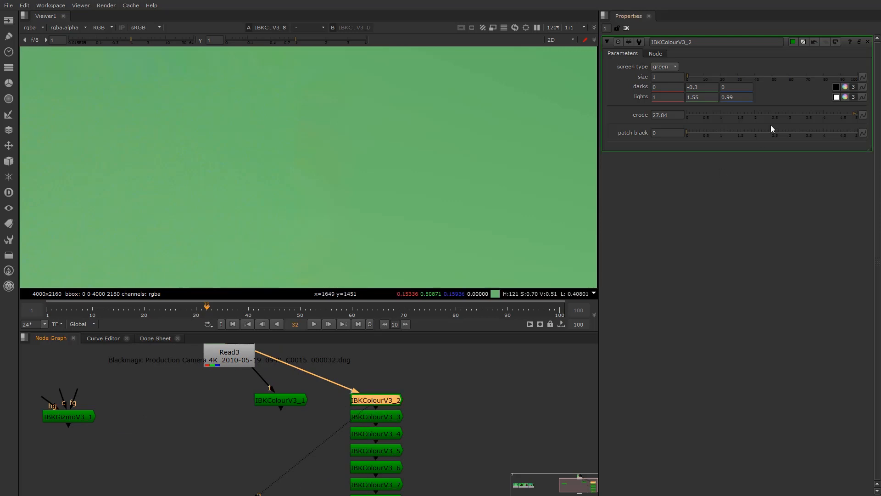
# Lower viewer gamma to 0.3 and raise IBKColourV3_2's erode from 20.84 to 28.84
pyautogui.click(658, 114)
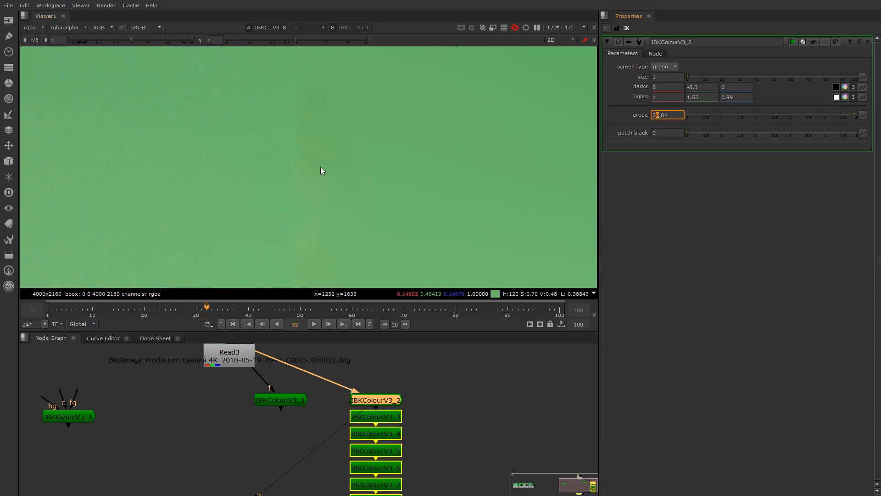
pyautogui.moveTo(296, 40); pyautogui.dragTo(264, 42)
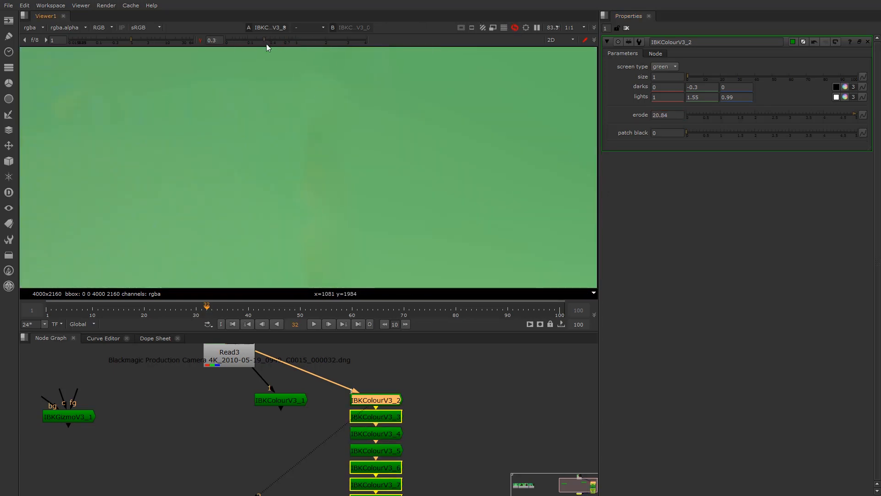
pyautogui.scroll(-1, 324, 176)
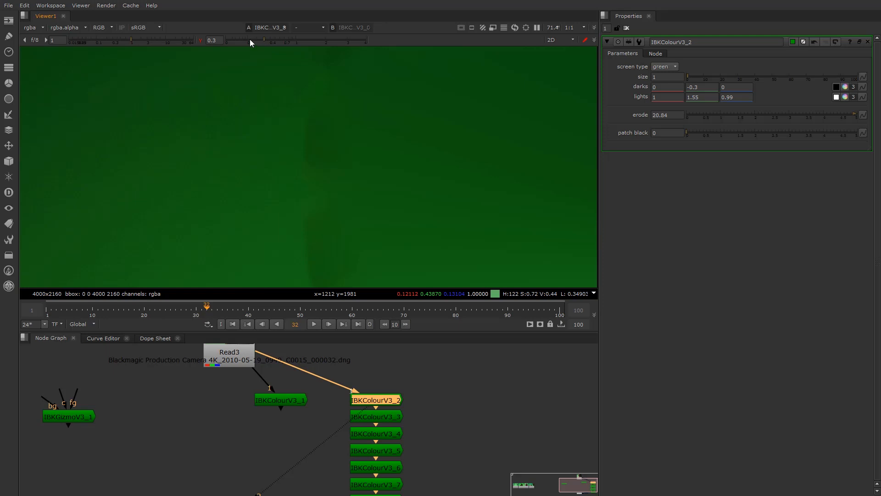
pyautogui.click(657, 115)
pyautogui.doubleClick(658, 115)
pyautogui.press('Up')
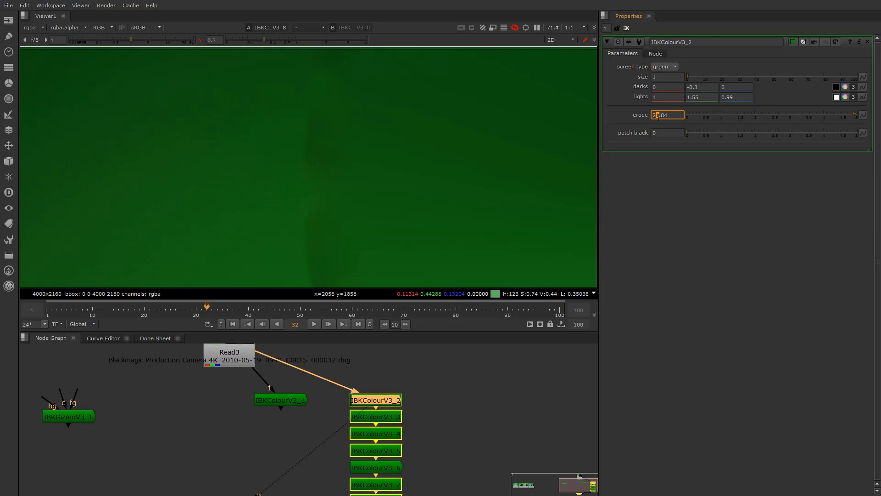
pyautogui.press('Up')
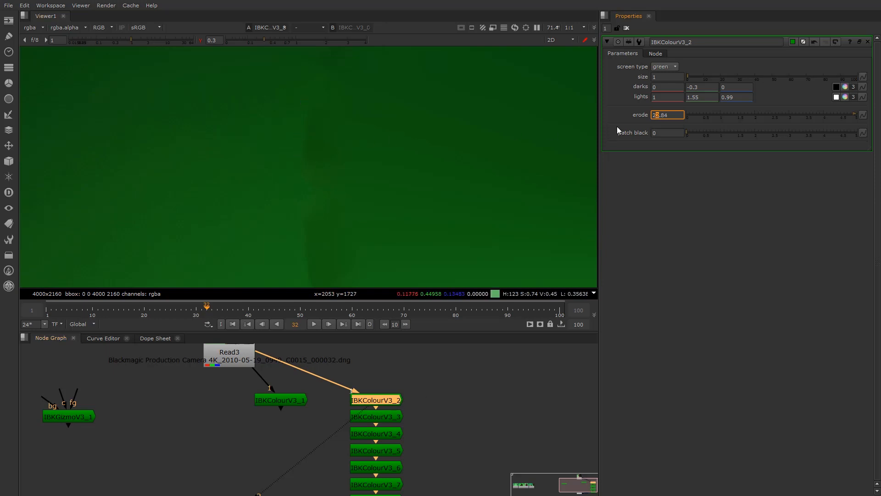
pyautogui.press('Up')
pyautogui.press('Up')
pyautogui.press('Up')
pyautogui.press('Up')
pyautogui.press('Up')
pyautogui.press('Up')
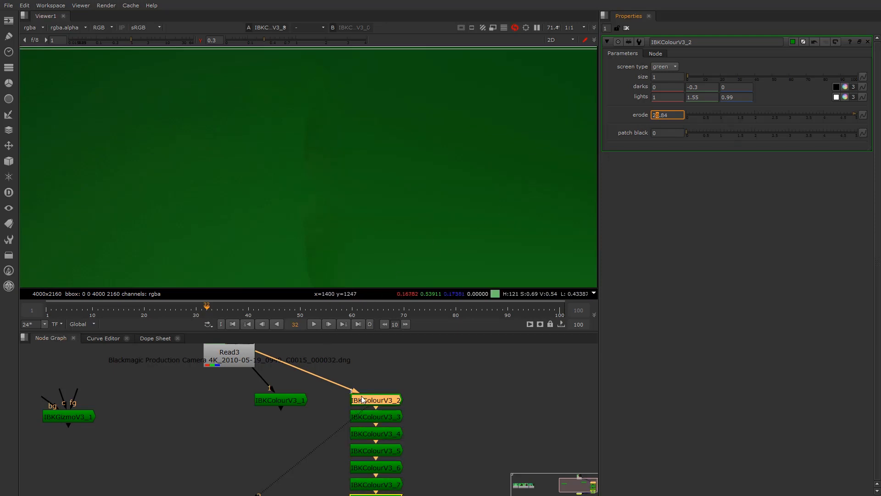
# Pan and zoom around the image to inspect the frame edges
pyautogui.scroll(-4, 339, 238)
pyautogui.scroll(-1, 333, 210)
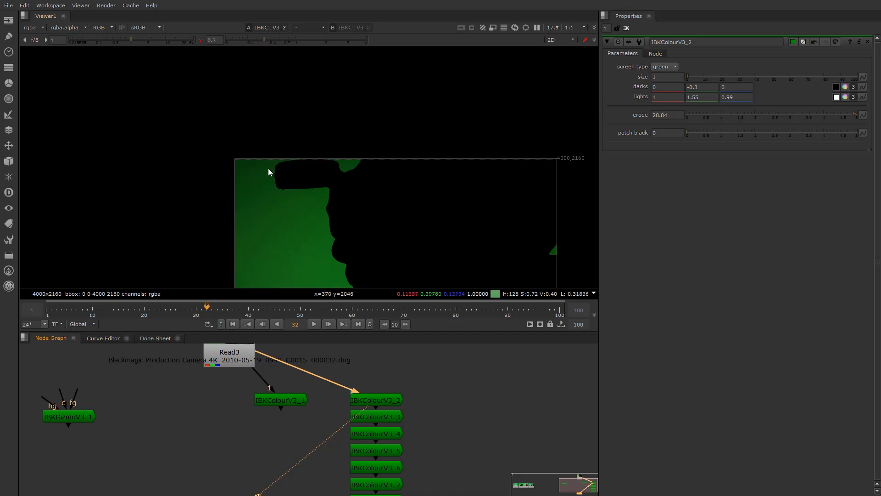
pyautogui.scroll(3, 274, 163)
pyautogui.scroll(3, 296, 160)
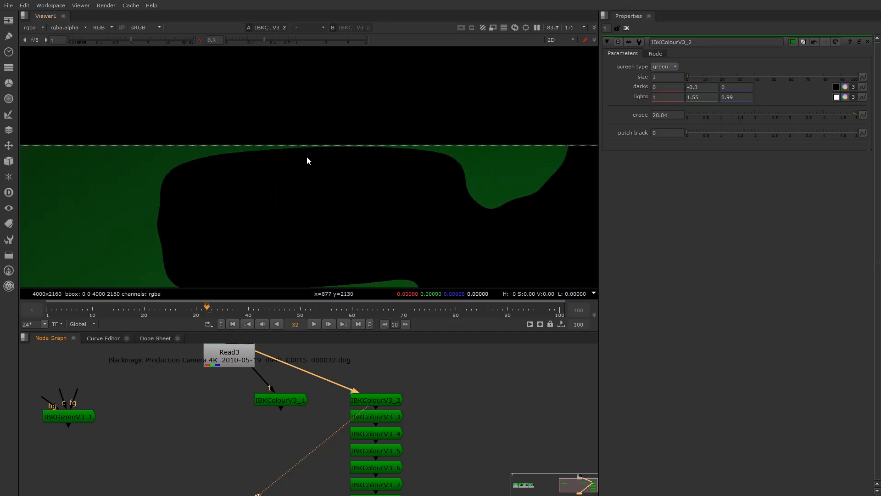
pyautogui.scroll(-6, 367, 184)
pyautogui.moveTo(401, 175); pyautogui.dragTo(69, 163, button='middle')
pyautogui.scroll(-2, 401, 160)
pyautogui.moveTo(406, 172); pyautogui.dragTo(397, 139, button='middle')
pyautogui.scroll(1, 397, 138)
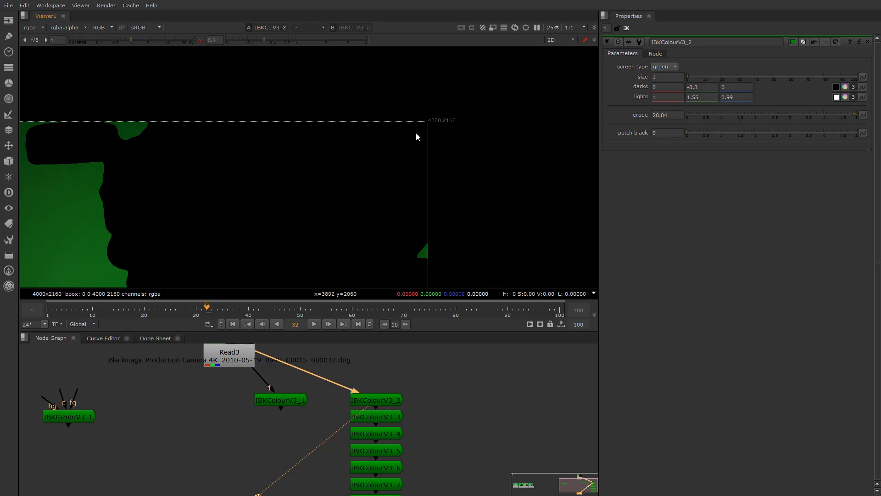
# View IBKColourV3_8's output and reset the viewer gamma back to 1
pyautogui.scroll(-4, 403, 386)
pyautogui.scroll(2, 392, 399)
pyautogui.scroll(1, 390, 411)
pyautogui.click(393, 441)
pyautogui.press('1')
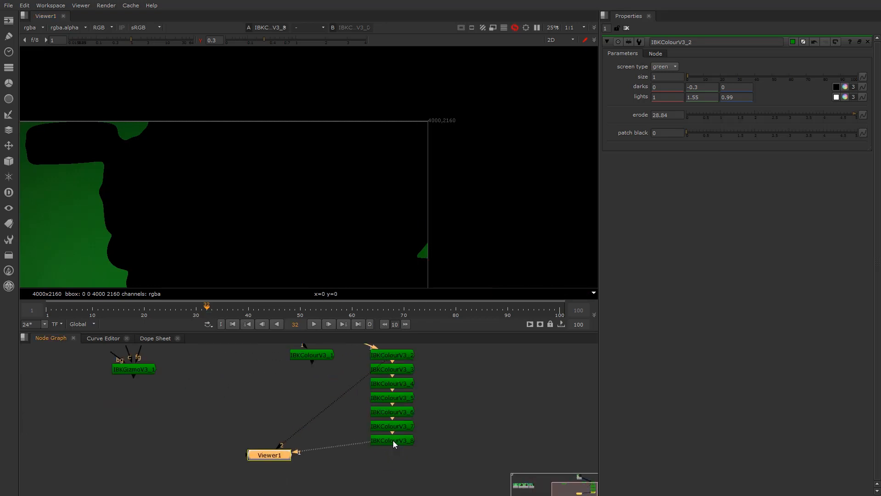
pyautogui.click(200, 40)
# Put IBKColourV3_1 on viewer input 1 and IBKColourV3_8 on viewer input 2
pyautogui.click(320, 355)
pyautogui.press('1')
pyautogui.click(388, 437)
pyautogui.press('2')
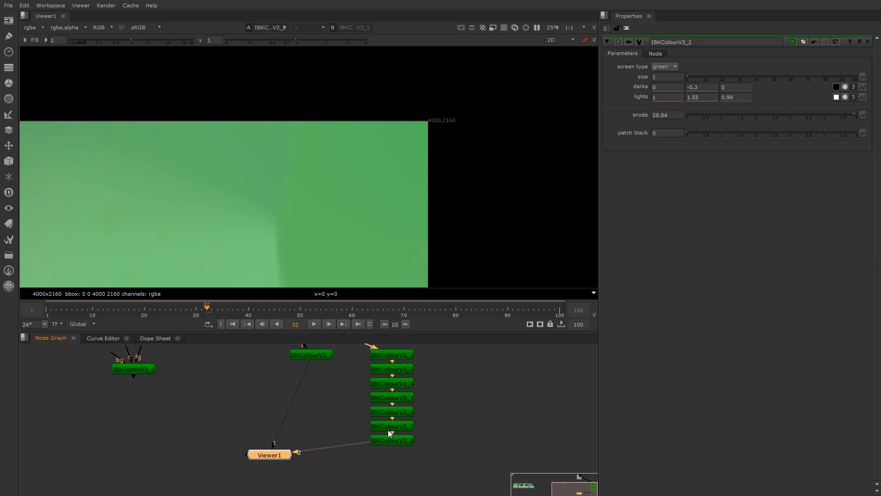
pyautogui.scroll(-3, 287, 238)
pyautogui.moveTo(288, 238); pyautogui.dragTo(340, 222, button='middle')
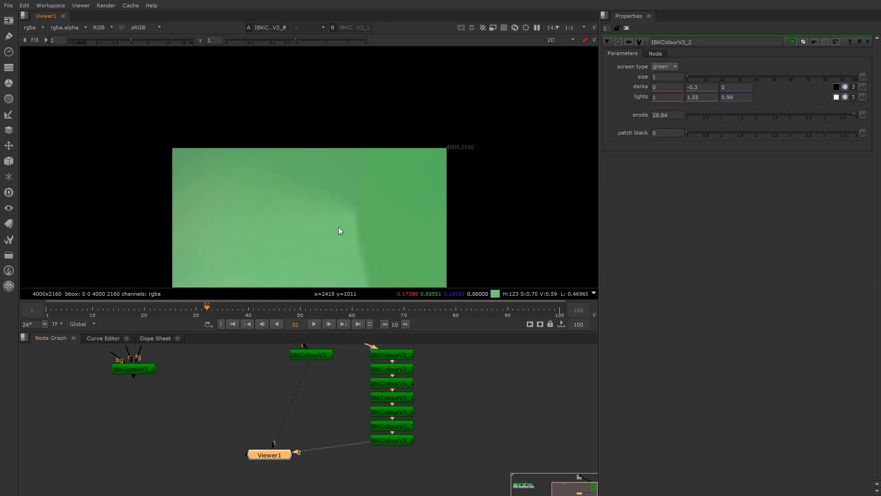
pyautogui.scroll(4, 339, 226)
pyautogui.scroll(-2, 346, 227)
pyautogui.moveTo(345, 227); pyautogui.dragTo(346, 186, button='middle')
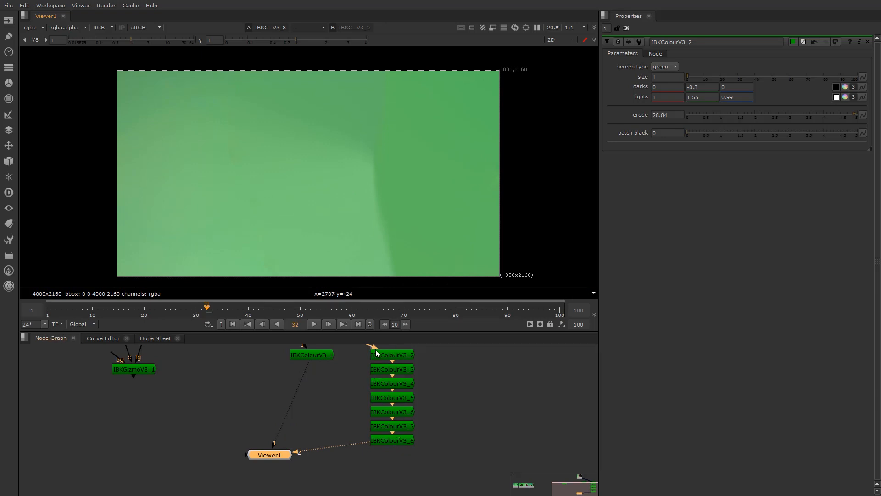
pyautogui.moveTo(346, 394); pyautogui.dragTo(350, 423, button='middle')
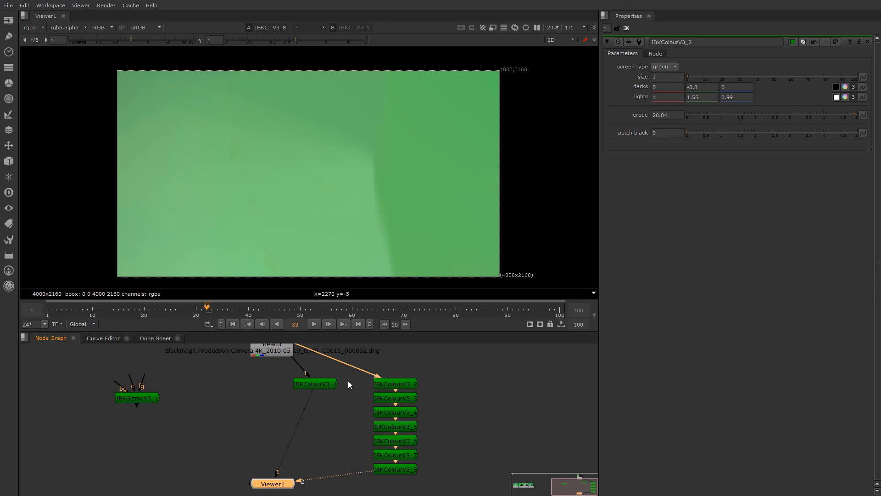
# Flip between viewer inputs 1 and 2 to compare the two clean plates
pyautogui.click(407, 470)
pyautogui.click(353, 190)
pyautogui.press('1')
pyautogui.press('2')
pyautogui.press('1')
pyautogui.press('2')
# Move IBKColourV3_1 just above Viewer1 and shift Viewer1 to the right
pyautogui.moveTo(324, 387); pyautogui.dragTo(315, 396)
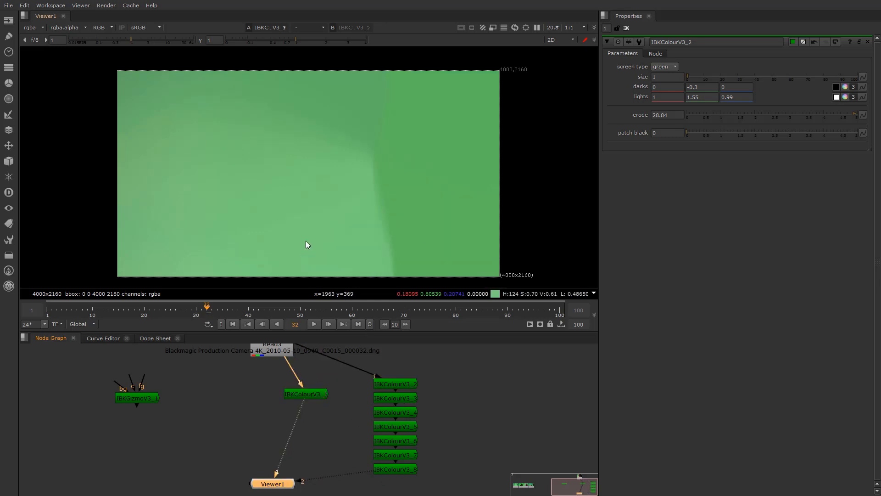
pyautogui.press('1')
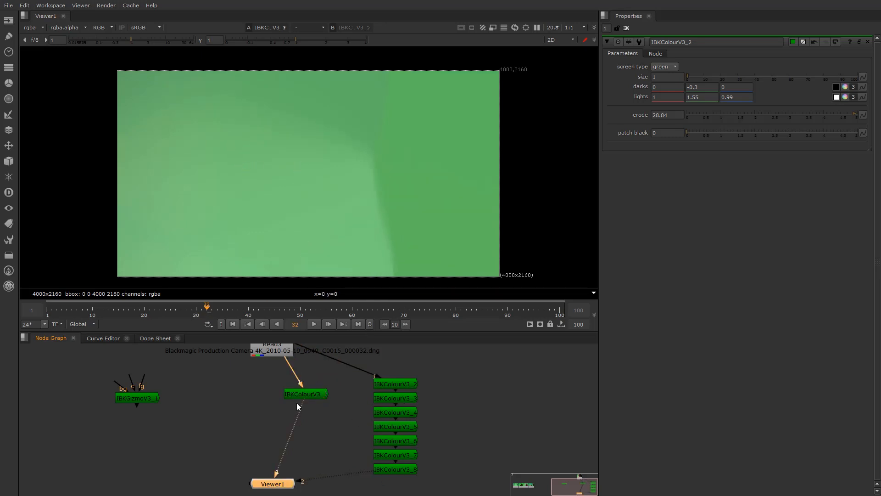
pyautogui.moveTo(293, 393); pyautogui.dragTo(420, 486)
pyautogui.moveTo(138, 359); pyautogui.dragTo(324, 483)
pyautogui.moveTo(270, 439); pyautogui.dragTo(199, 417, button='middle')
pyautogui.scroll(2, 200, 416)
pyautogui.scroll(1, 272, 477)
pyautogui.moveTo(271, 478); pyautogui.dragTo(259, 461, button='middle')
# Add Switch1 with input 0 from IBKColourV3_1 and input 1 from IBKColourV3_8
pyautogui.moveTo(259, 460); pyautogui.dragTo(260, 495)
pyautogui.click(217, 433)
pyautogui.press('Tab')
pyautogui.write('sw')
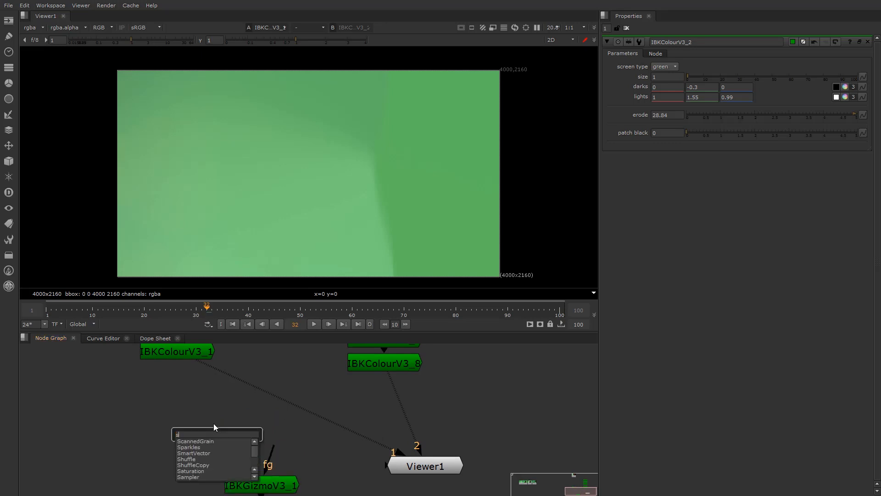
pyautogui.click(203, 442)
pyautogui.moveTo(224, 429); pyautogui.dragTo(221, 443, button='middle')
pyautogui.moveTo(221, 443); pyautogui.dragTo(205, 368)
pyautogui.moveTo(255, 405); pyautogui.dragTo(375, 385)
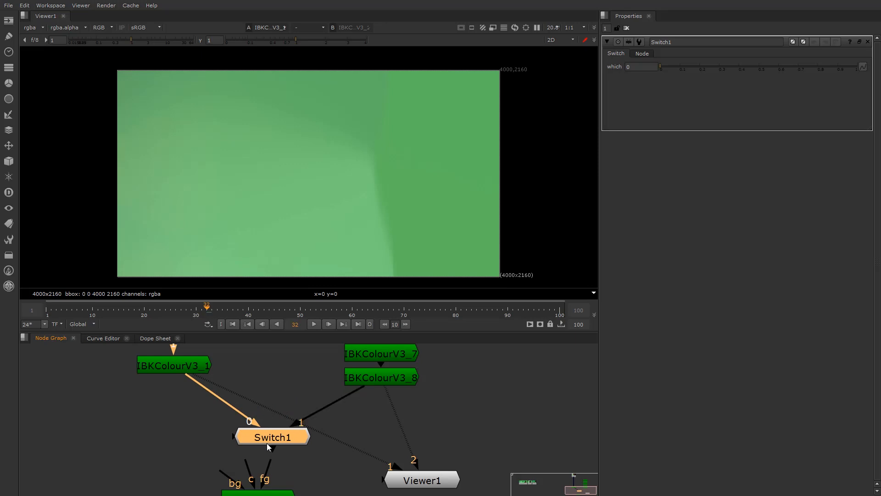
# Move IBKGizmoV3_1 to the left and connect its input to Read3
pyautogui.scroll(-2, 266, 453)
pyautogui.moveTo(256, 459); pyautogui.dragTo(266, 446, button='middle')
pyautogui.moveTo(272, 458); pyautogui.dragTo(150, 454)
pyautogui.moveTo(149, 454); pyautogui.dragTo(214, 455, button='middle')
pyautogui.scroll(1, 212, 456)
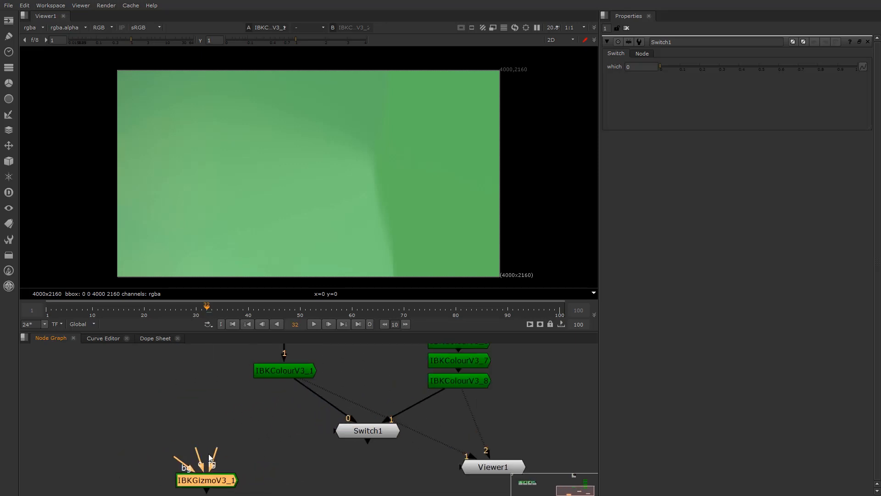
pyautogui.scroll(-2, 215, 456)
pyautogui.moveTo(214, 455); pyautogui.dragTo(239, 395)
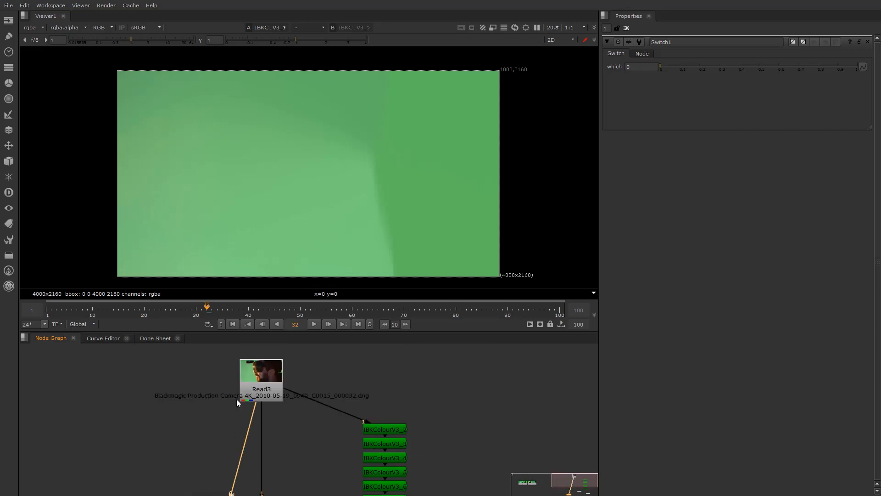
# Connect IBKGizmoV3_1's c input to Switch1 and align it level with Switch1
pyautogui.press('Tab')
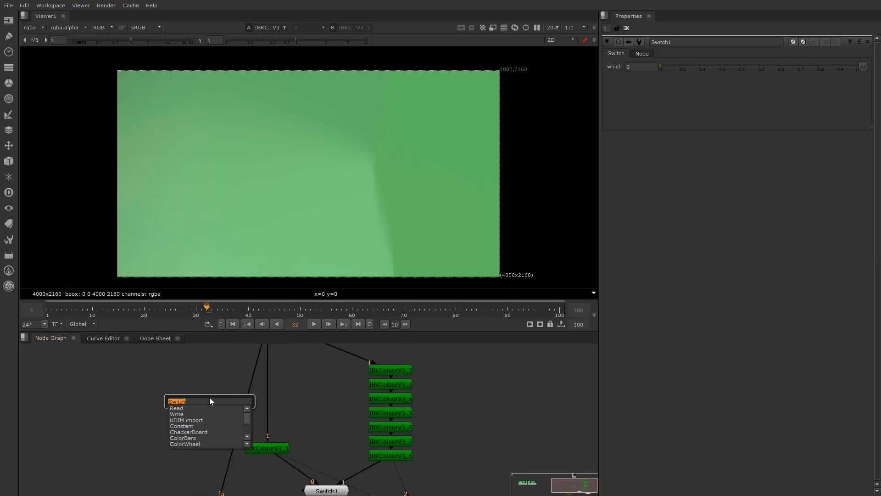
pyautogui.click(300, 407)
pyautogui.click(300, 407)
pyautogui.moveTo(264, 442); pyautogui.dragTo(265, 459, button='middle')
pyautogui.moveTo(258, 491); pyautogui.dragTo(265, 432, button='middle')
pyautogui.scroll(2, 266, 435)
pyautogui.moveTo(196, 467); pyautogui.dragTo(360, 441)
pyautogui.moveTo(216, 494); pyautogui.dragTo(181, 444)
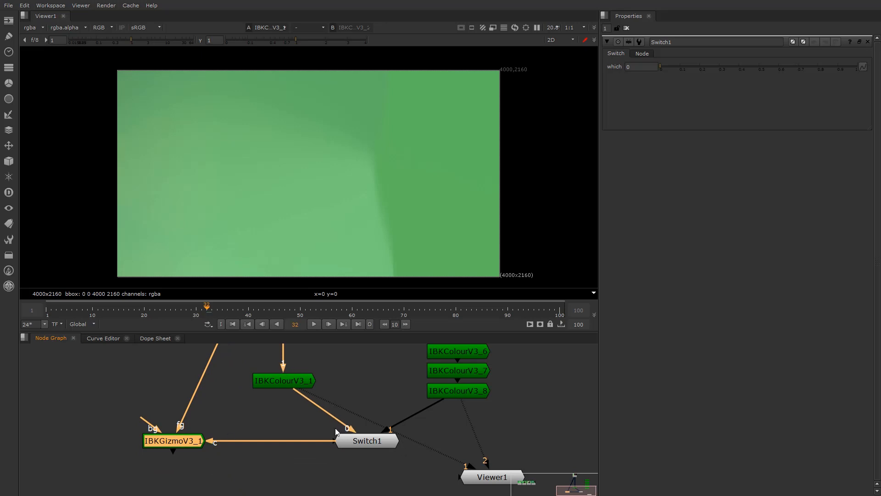
# View IBKGizmoV3_1, set its screen type to C-green, and display the alpha channel
pyautogui.press('1')
pyautogui.doubleClick(169, 443)
pyautogui.click(677, 68)
pyautogui.click(680, 76)
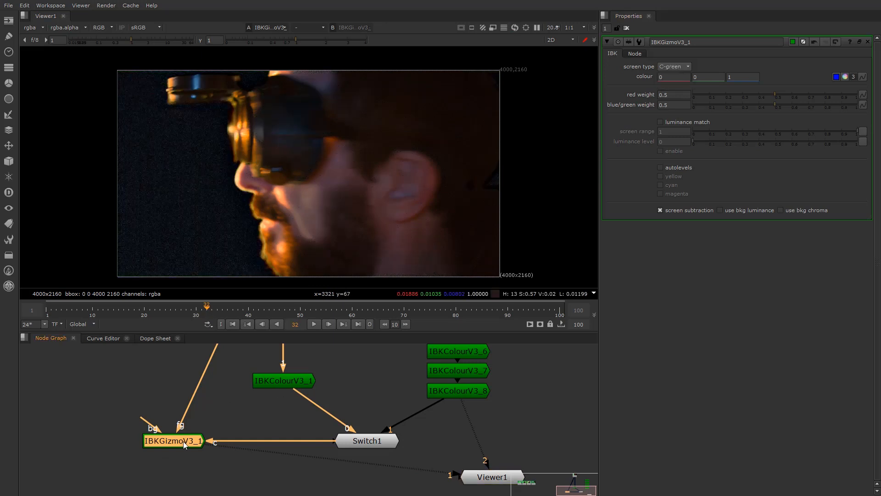
pyautogui.click(282, 210)
pyautogui.press('a')
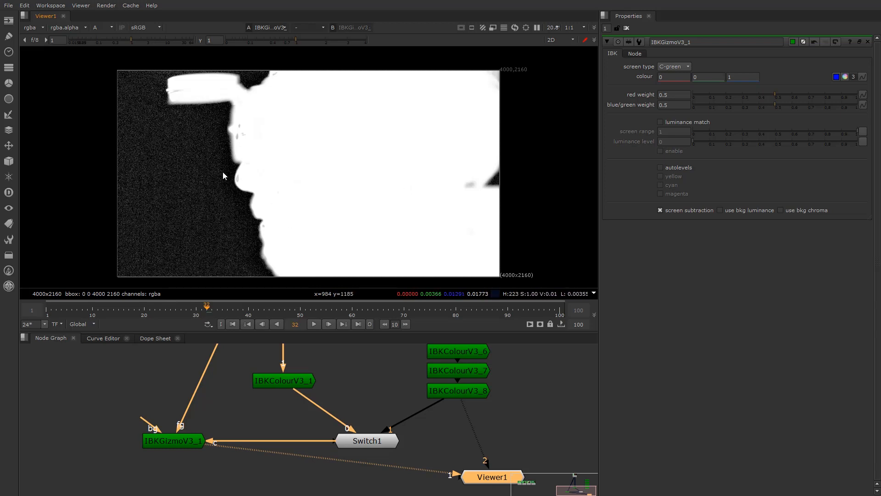
# Sample the matte's background noise, including an 88x87 region
pyautogui.scroll(10, 227, 124)
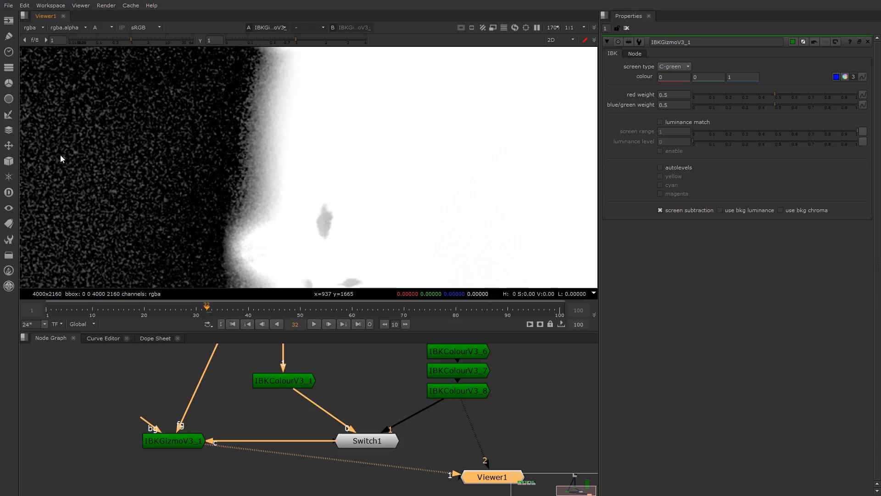
pyautogui.scroll(-7, 111, 205)
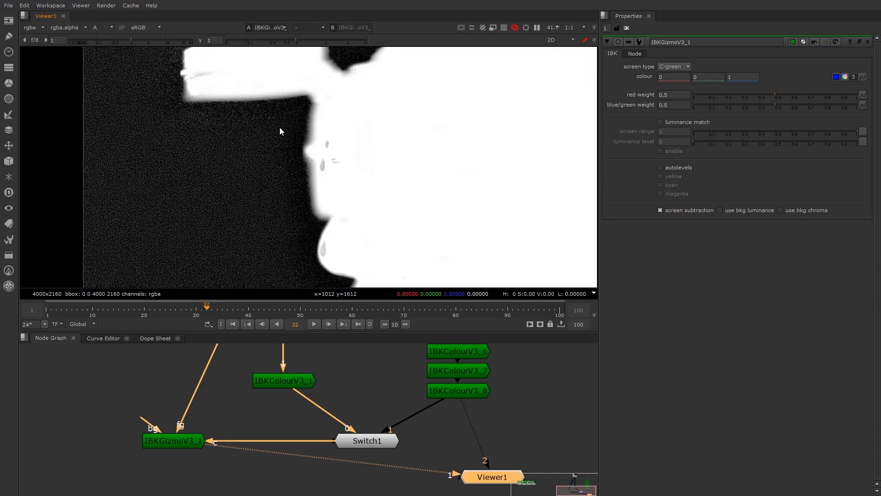
pyautogui.scroll(5, 257, 165)
pyautogui.keyDown('ctrl'); pyautogui.keyDown('shift'); pyautogui.moveTo(249, 149); pyautogui.dragTo(261, 169); pyautogui.keyUp('shift'); pyautogui.keyUp('ctrl')
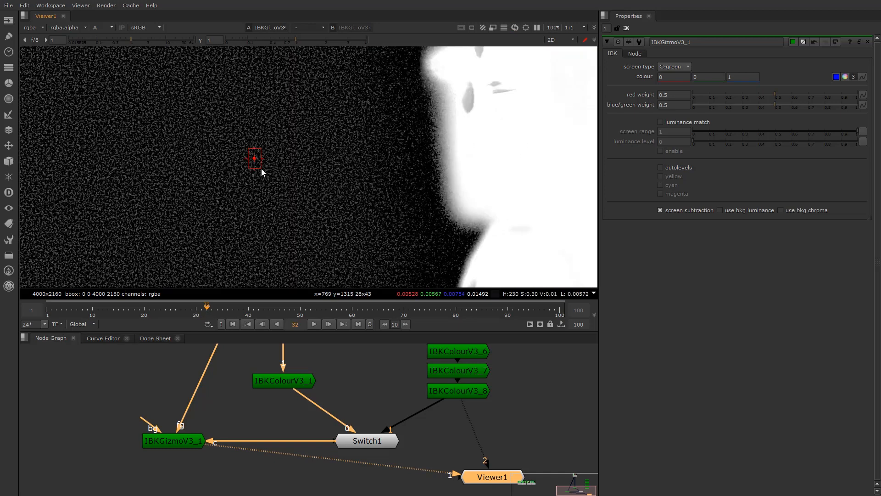
pyautogui.keyDown('ctrl'); pyautogui.keyDown('shift'); pyautogui.moveTo(231, 124); pyautogui.dragTo(271, 164); pyautogui.keyUp('shift'); pyautogui.keyUp('ctrl')
pyautogui.scroll(5, 288, 145)
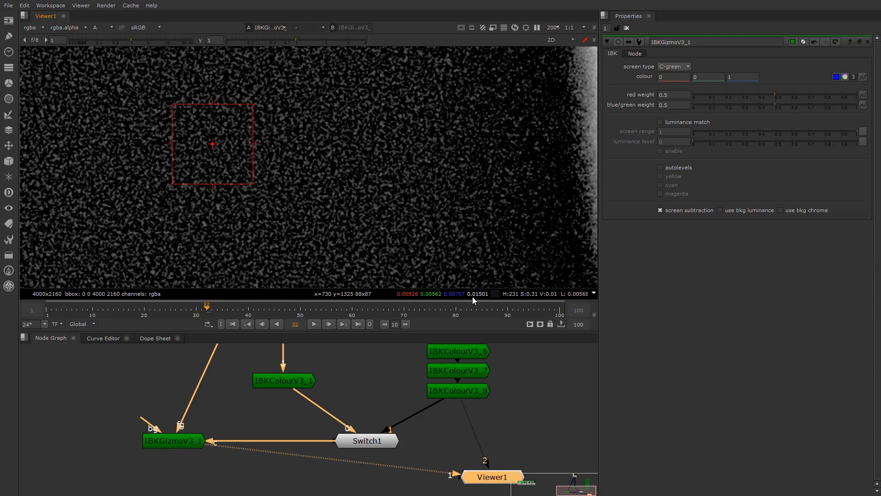
# Pan and zoom along the face edge to inspect the matte's noise
pyautogui.moveTo(471, 299)
pyautogui.scroll(-8, 348, 161)
pyautogui.scroll(-4, 339, 188)
pyautogui.moveTo(340, 190); pyautogui.dragTo(274, 179, button='middle')
pyautogui.scroll(1, 281, 171)
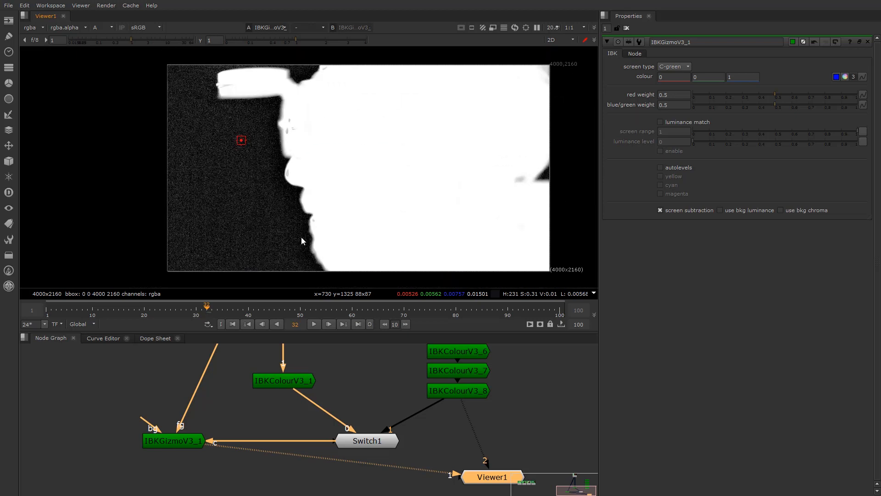
pyautogui.scroll(3, 285, 151)
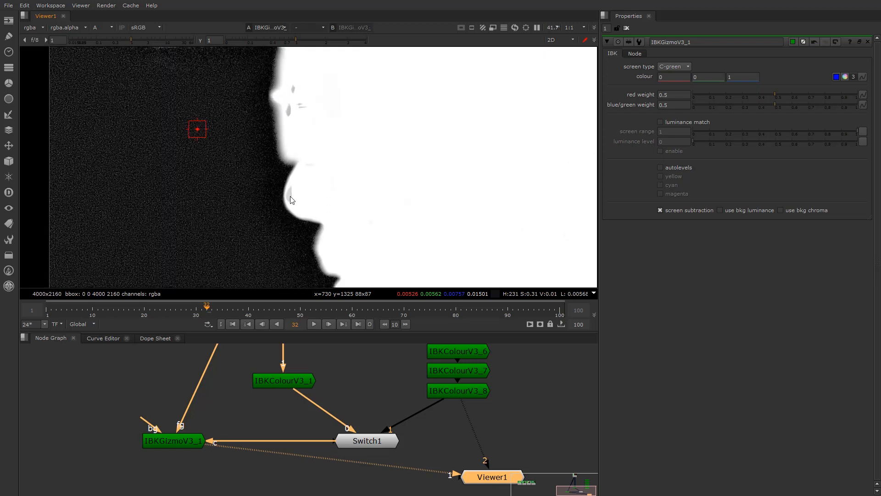
pyautogui.scroll(5, 290, 200)
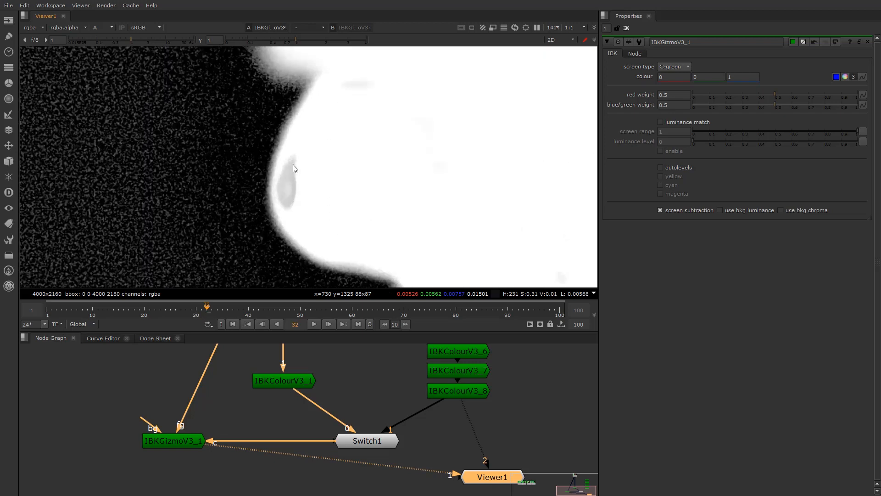
pyautogui.scroll(-3, 293, 177)
pyautogui.moveTo(324, 257)
pyautogui.mouseDown(button='middle')
pyautogui.moveTo(293, 185)
pyautogui.moveTo(310, 159)
pyautogui.mouseUp(button='middle')
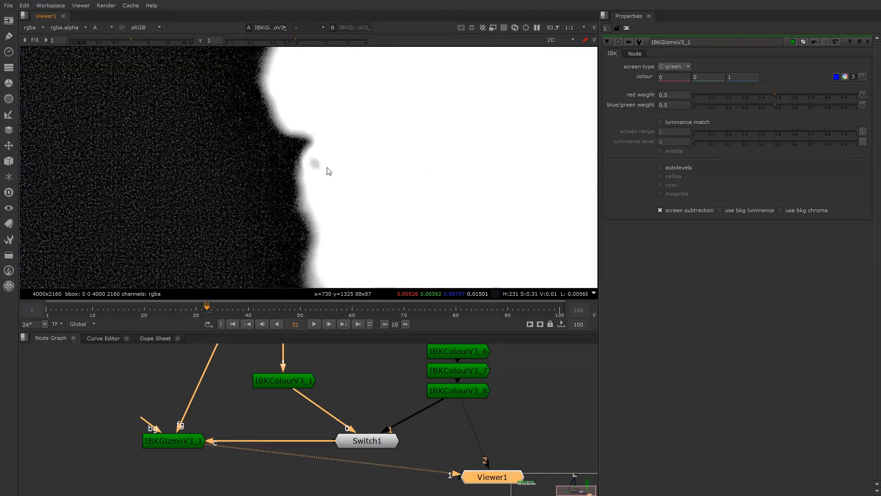
pyautogui.scroll(-5, 329, 171)
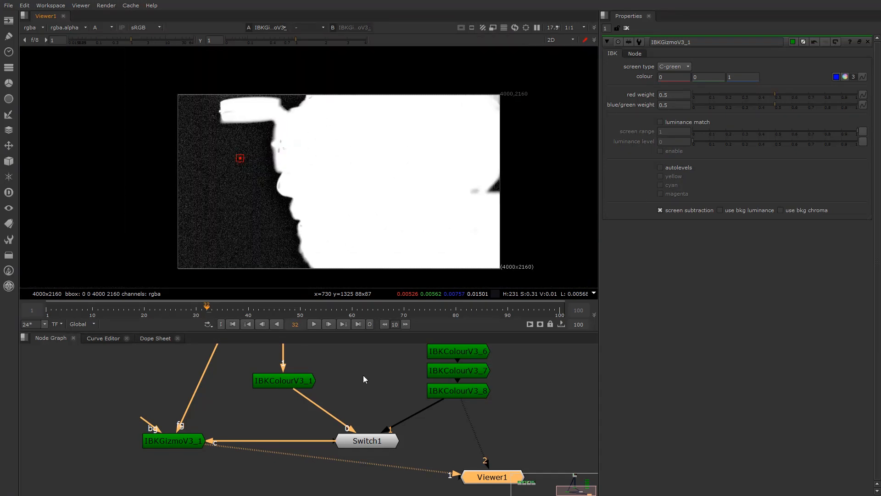
pyautogui.scroll(-3, 362, 406)
pyautogui.moveTo(344, 370); pyautogui.dragTo(333, 445, button='middle')
# Scrub to frame 83, view IBKGizmoV3_1's matte, and fit all nodes in the graph
pyautogui.click(308, 360)
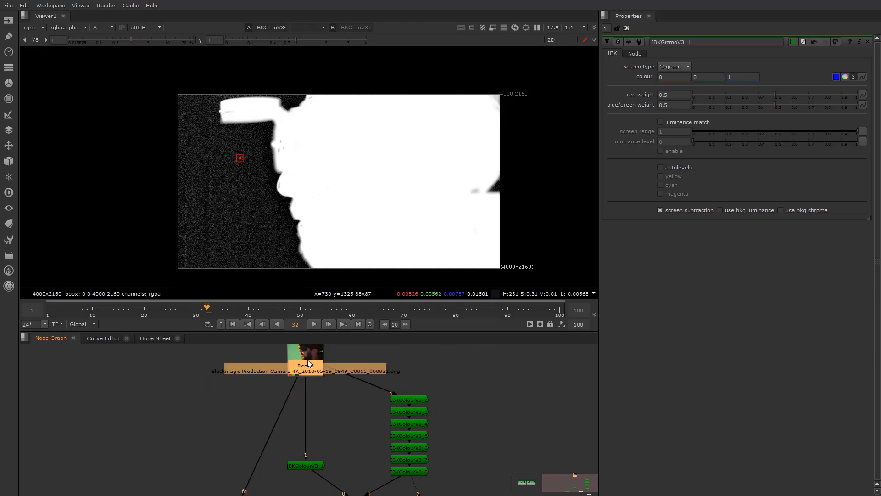
pyautogui.click(331, 313)
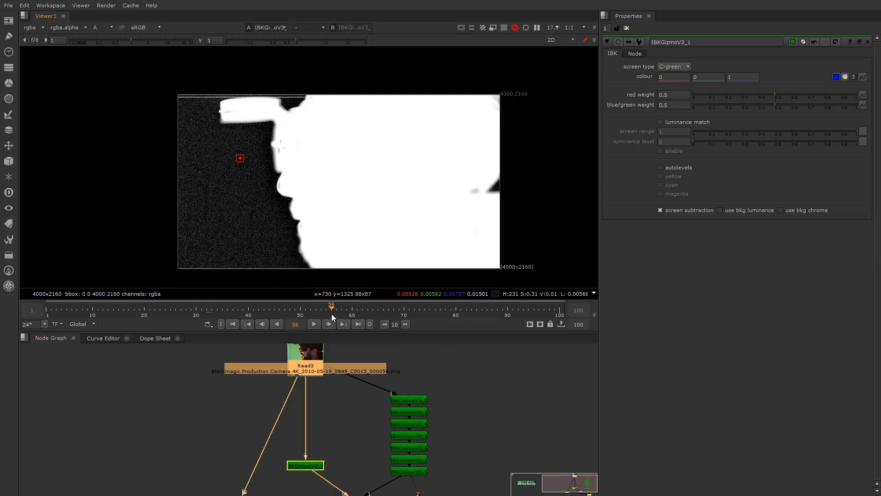
pyautogui.moveTo(331, 313); pyautogui.dragTo(472, 313)
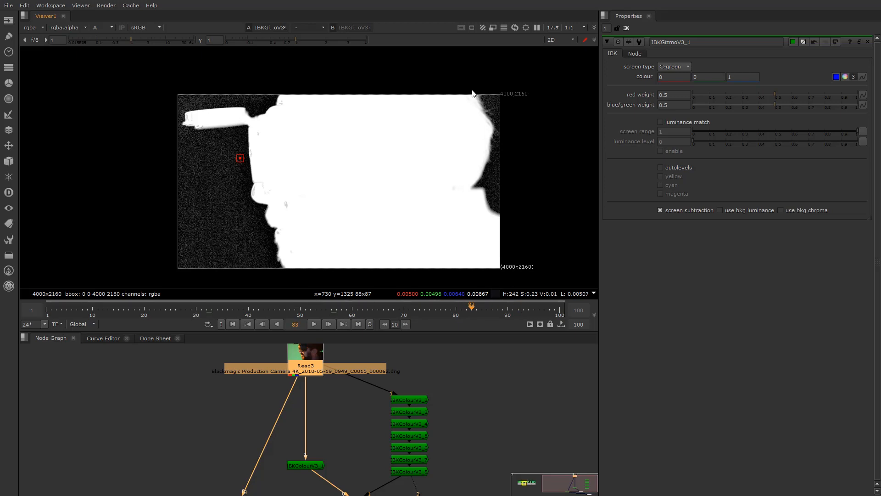
pyautogui.scroll(5, 483, 113)
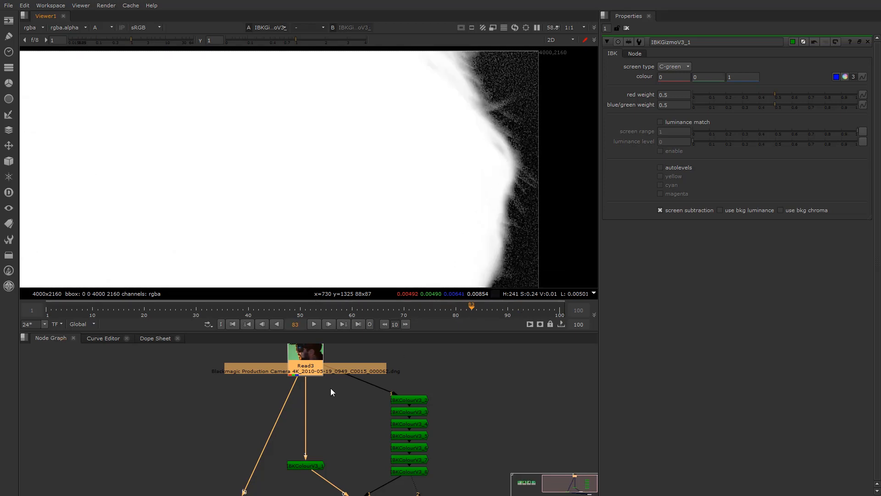
pyautogui.scroll(-3, 333, 390)
pyautogui.press('1')
pyautogui.click(294, 417)
pyautogui.press('1')
pyautogui.press('f')
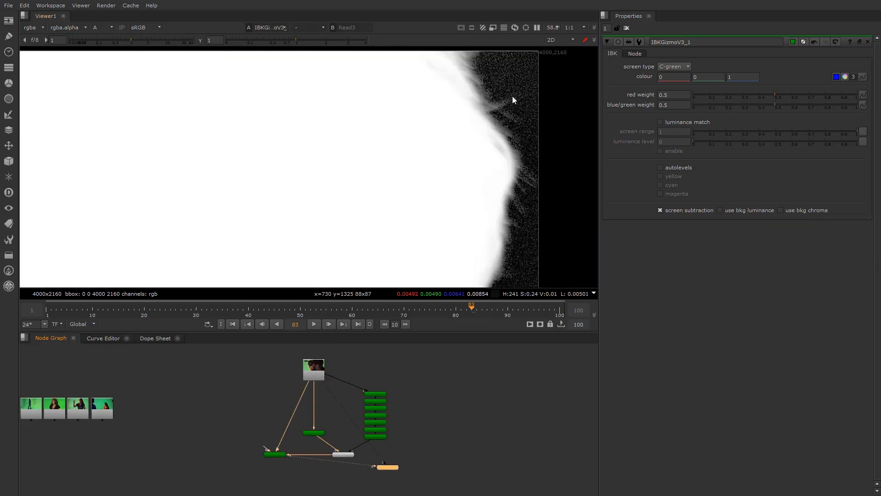
pyautogui.scroll(2, 270, 450)
# Add a Shuffle node below the IBK key that routes alpha into red, green and blue
pyautogui.moveTo(254, 462); pyautogui.dragTo(255, 447, button='middle')
pyautogui.click(239, 448)
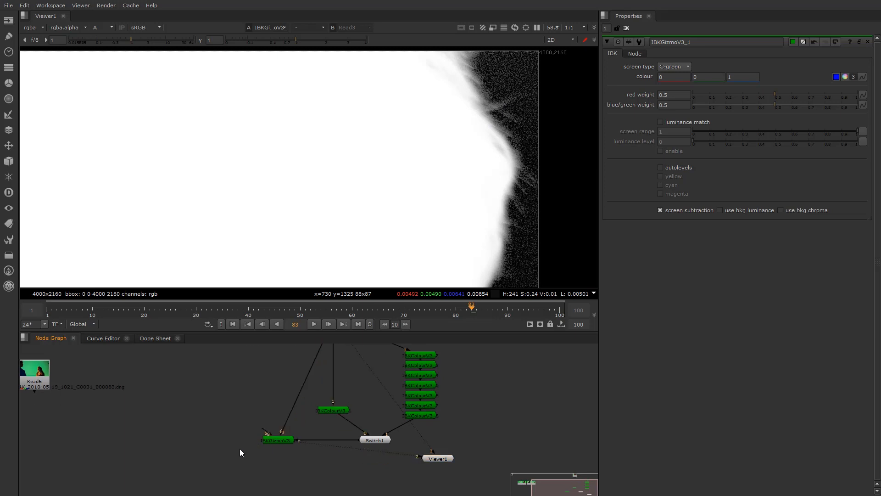
pyautogui.press('Tab')
pyautogui.write('shu')
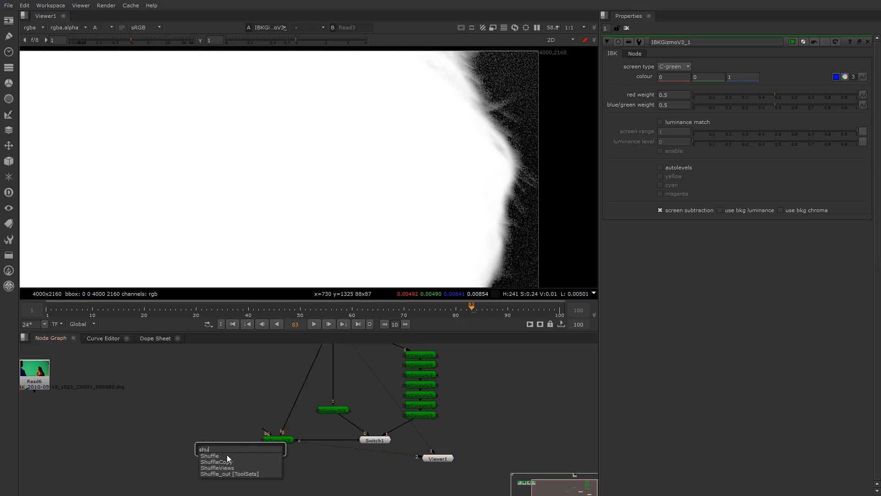
pyautogui.click(226, 455)
pyautogui.moveTo(245, 449); pyautogui.dragTo(275, 437)
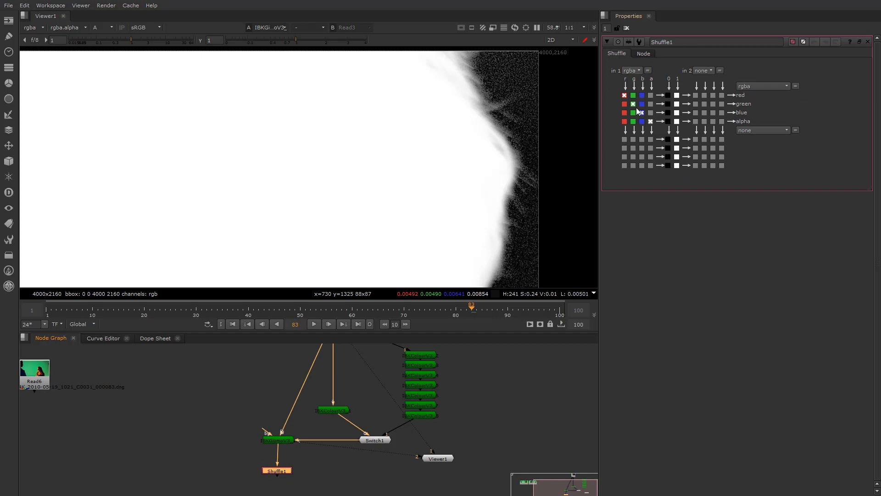
pyautogui.click(650, 95)
pyautogui.click(651, 104)
pyautogui.click(651, 112)
# View the Shuffle1 output with the viewer showing RGB channels
pyautogui.click(276, 471)
pyautogui.press('1')
pyautogui.click(280, 473)
pyautogui.press('1')
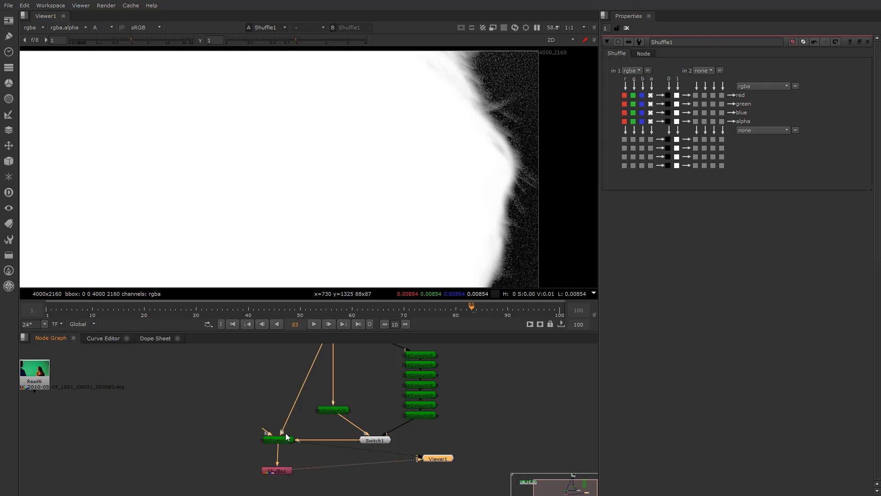
pyautogui.click(104, 27)
pyautogui.click(106, 38)
pyautogui.scroll(-2, 309, 413)
pyautogui.moveTo(310, 413); pyautogui.dragTo(307, 427, button='middle')
pyautogui.scroll(2, 324, 377)
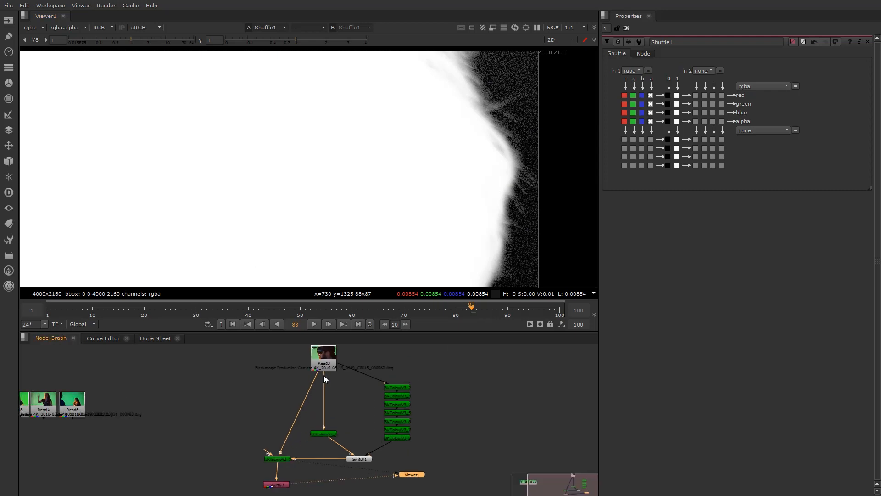
# Put Read3 on viewer input 2, flip it against the Shuffle1 matte, then open IBKGizmoV3_1's settings
pyautogui.click(327, 362)
pyautogui.press('2')
pyautogui.press('1')
pyautogui.press('2')
pyautogui.press('1')
pyautogui.press('2')
pyautogui.press('1')
pyautogui.press('2')
pyautogui.press('1')
pyautogui.press('2')
pyautogui.press('1')
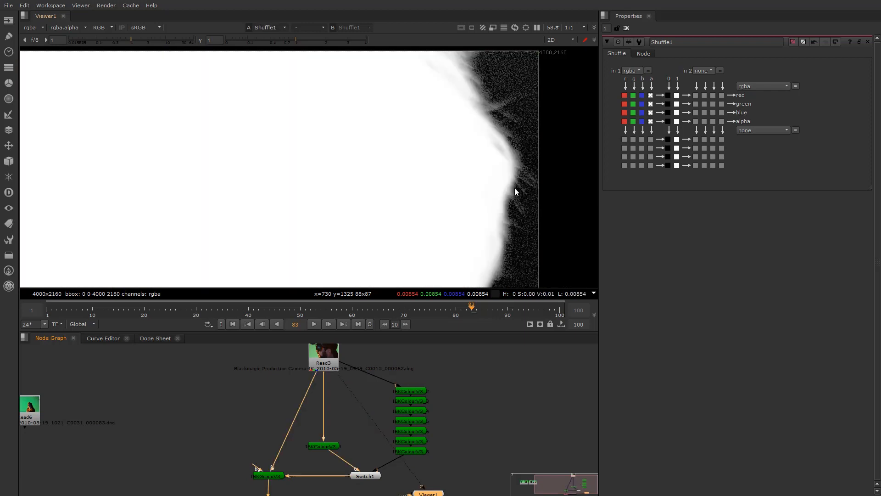
pyautogui.scroll(1, 513, 179)
pyautogui.press('2')
pyautogui.scroll(2, 496, 181)
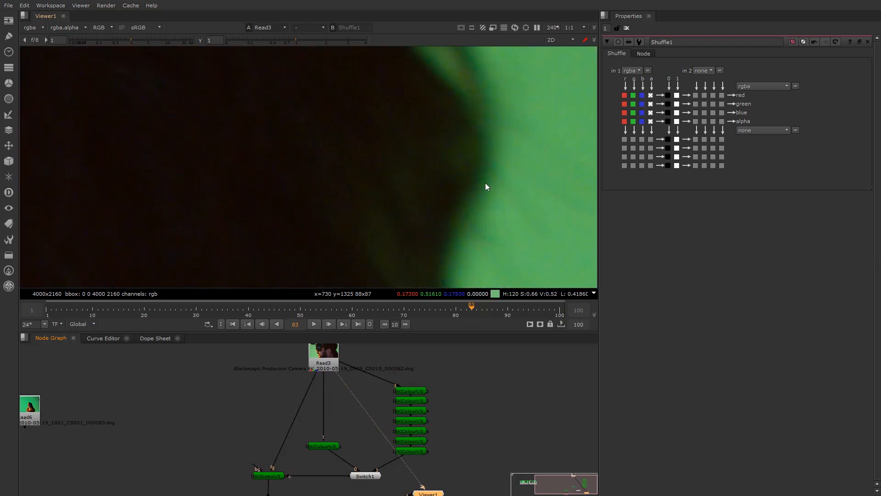
pyautogui.press('1')
pyautogui.press('2')
pyautogui.press('1')
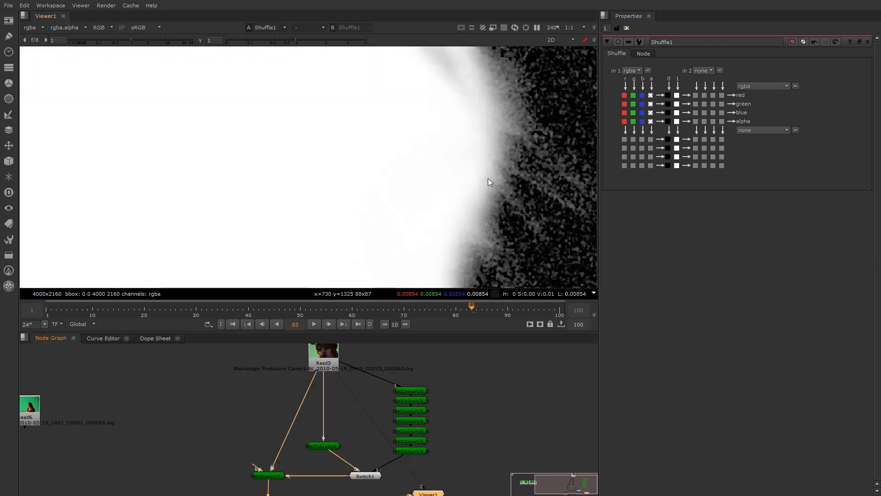
pyautogui.press('2')
pyautogui.press('1')
pyautogui.scroll(-2, 468, 136)
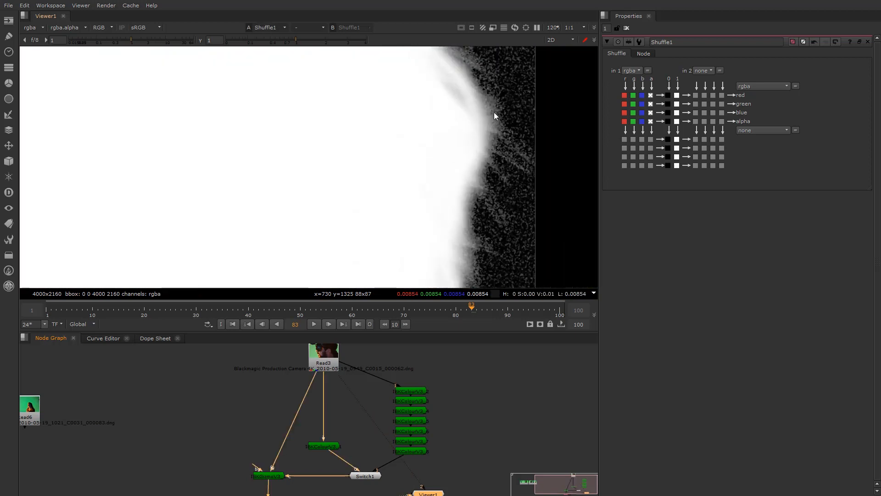
pyautogui.doubleClick(278, 476)
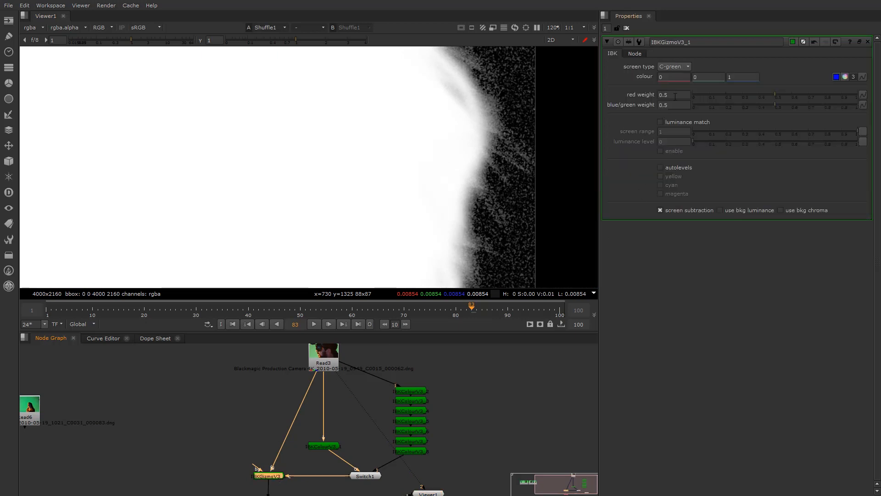
# Test the red and blue/green weights, settling the blue/green weight back at 0.5
pyautogui.moveTo(774, 95); pyautogui.dragTo(730, 106)
pyautogui.moveTo(729, 104); pyautogui.dragTo(660, 94)
pyautogui.scroll(-5, 376, 163)
pyautogui.moveTo(156, 159); pyautogui.dragTo(456, 156, button='middle')
pyautogui.scroll(2, 405, 153)
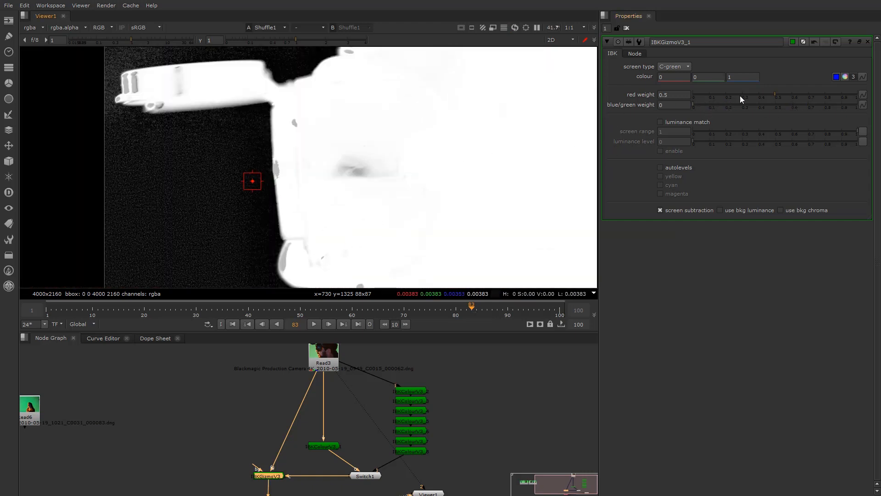
pyautogui.moveTo(726, 108); pyautogui.dragTo(333, 109)
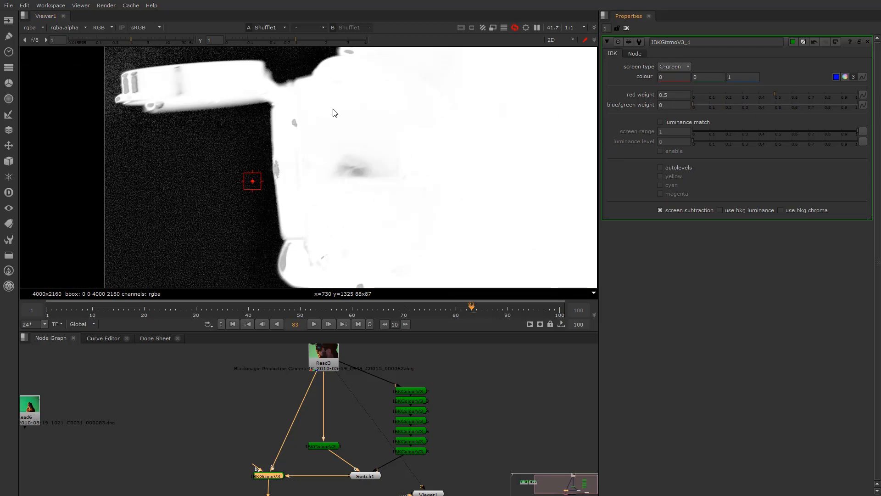
pyautogui.click(775, 106)
pyautogui.click(774, 104)
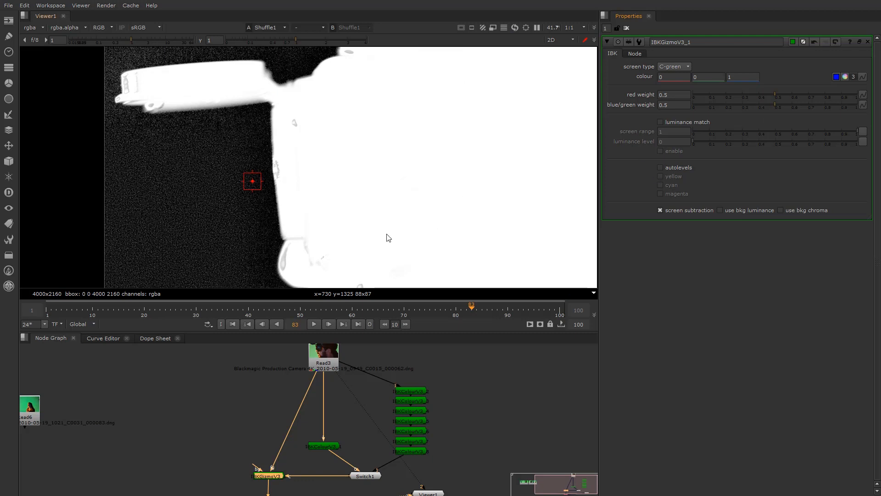
# Reframe the viewer on the whole matte and turn on luminance match
pyautogui.scroll(-5, 387, 239)
pyautogui.moveTo(413, 202); pyautogui.dragTo(359, 171, button='middle')
pyautogui.scroll(2, 505, 175)
pyautogui.click(661, 123)
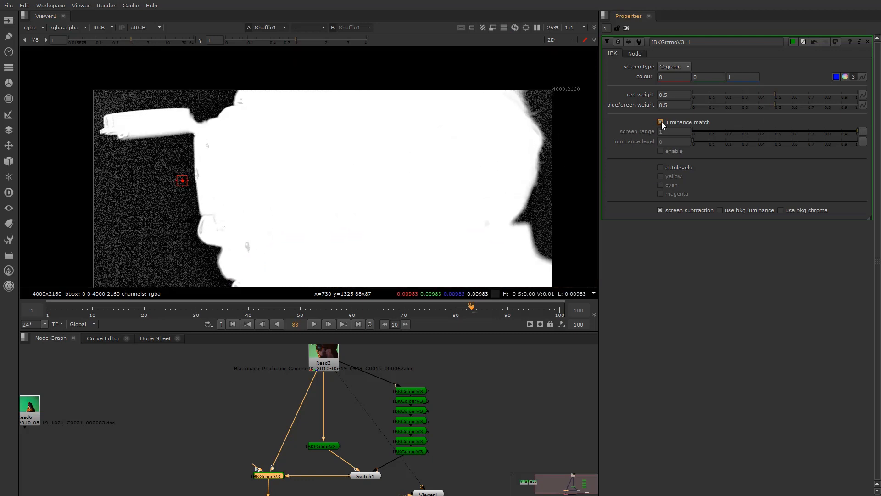
pyautogui.scroll(4, 205, 218)
pyautogui.scroll(4, 205, 218)
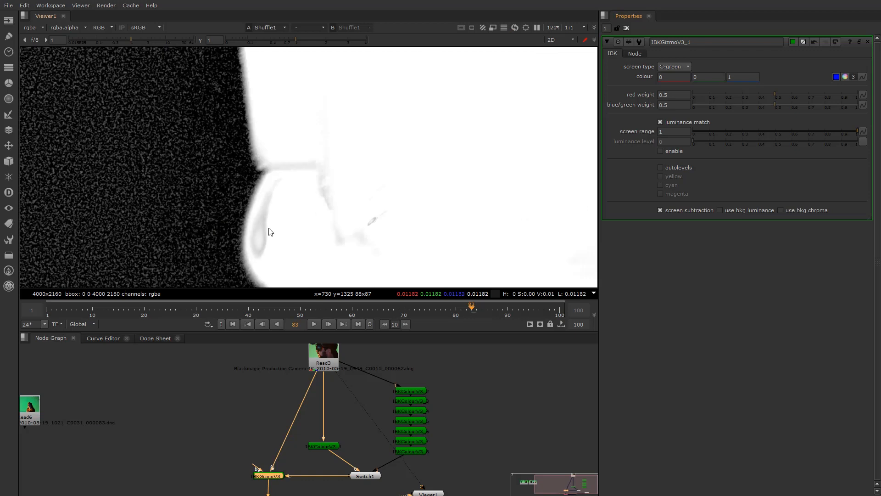
pyautogui.click(317, 348)
pyautogui.press('2')
pyautogui.scroll(2, 274, 256)
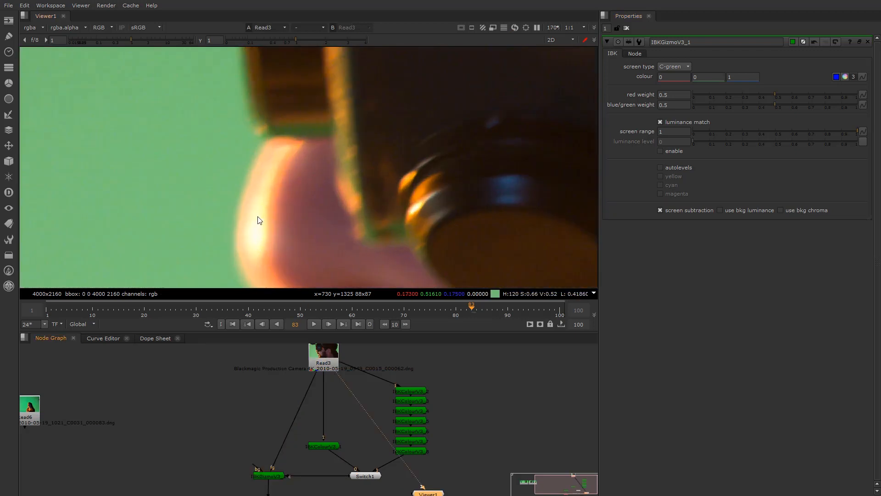
pyautogui.scroll(-1, 314, 417)
pyautogui.scroll(1, 289, 465)
pyautogui.scroll(1, 280, 446)
pyautogui.click(275, 469)
pyautogui.press('1')
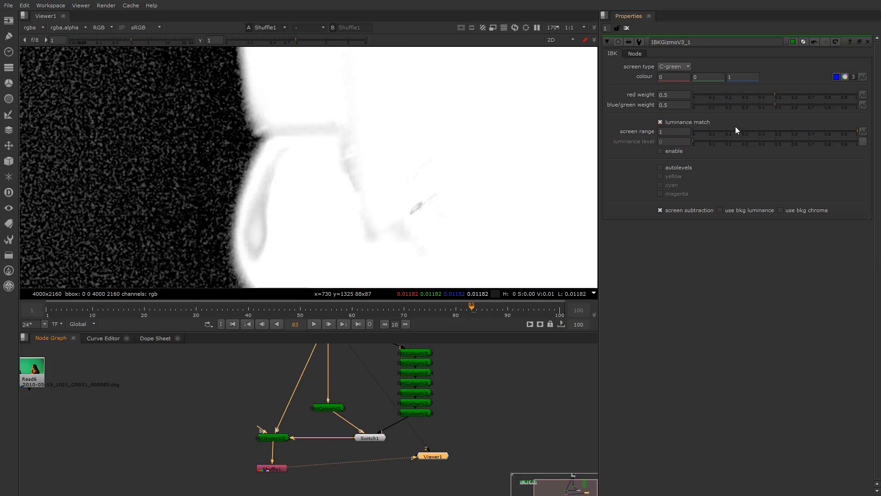
pyautogui.moveTo(805, 133); pyautogui.dragTo(880, 133)
pyautogui.click(661, 122)
pyautogui.click(661, 122)
pyautogui.click(661, 151)
pyautogui.moveTo(715, 139); pyautogui.dragTo(660, 153)
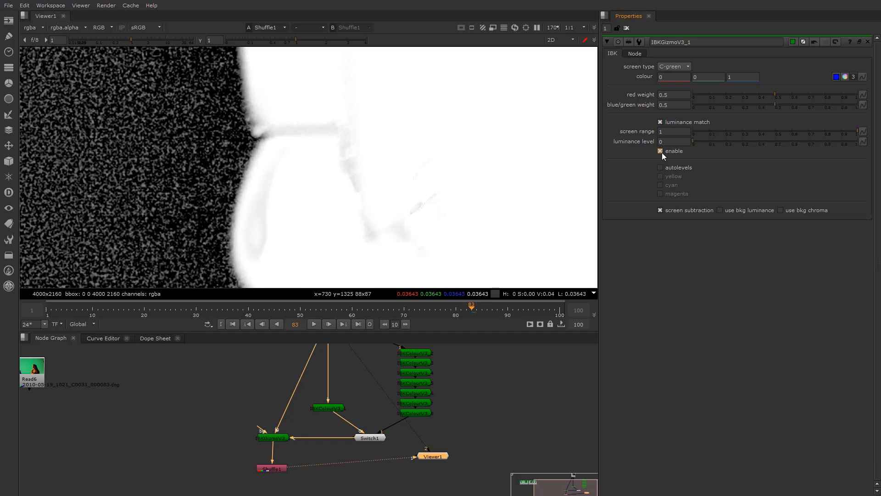
pyautogui.moveTo(800, 142); pyautogui.dragTo(617, 153)
pyautogui.click(663, 151)
pyautogui.click(660, 151)
pyautogui.click(659, 151)
pyautogui.click(659, 151)
pyautogui.click(659, 151)
pyautogui.click(659, 151)
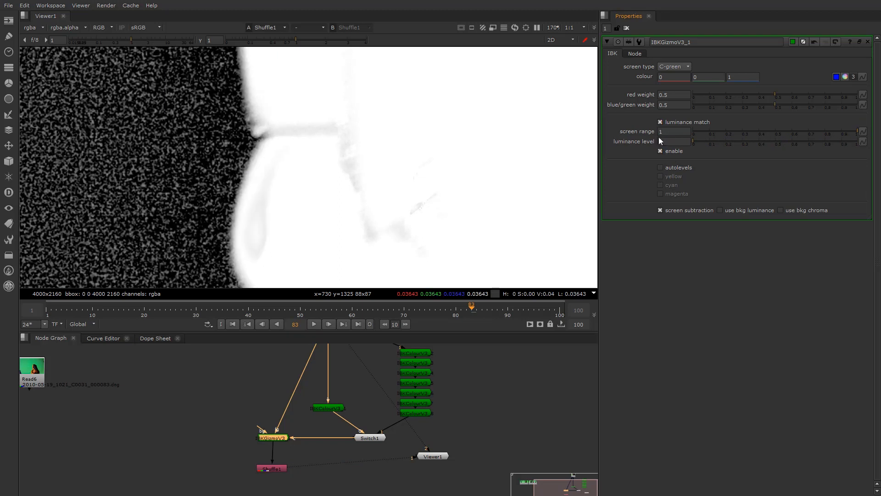
pyautogui.click(660, 151)
pyautogui.moveTo(857, 133); pyautogui.dragTo(878, 135)
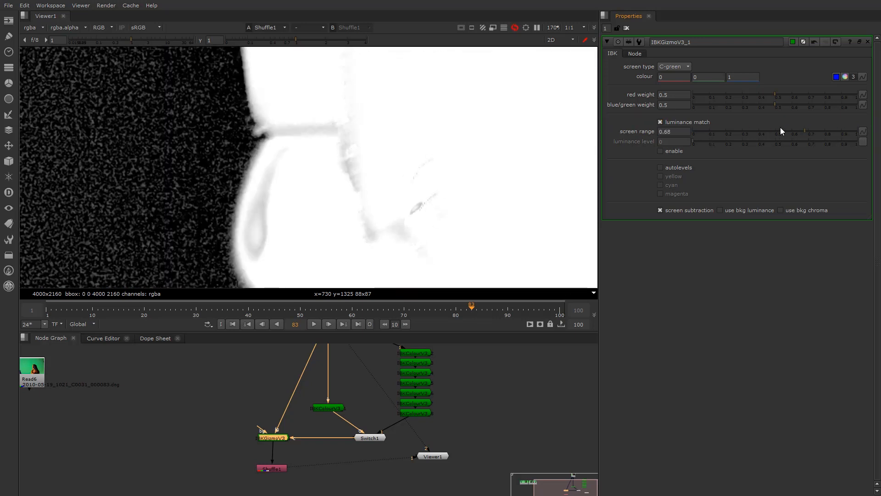
pyautogui.scroll(-7, 252, 197)
pyautogui.scroll(-3, 337, 211)
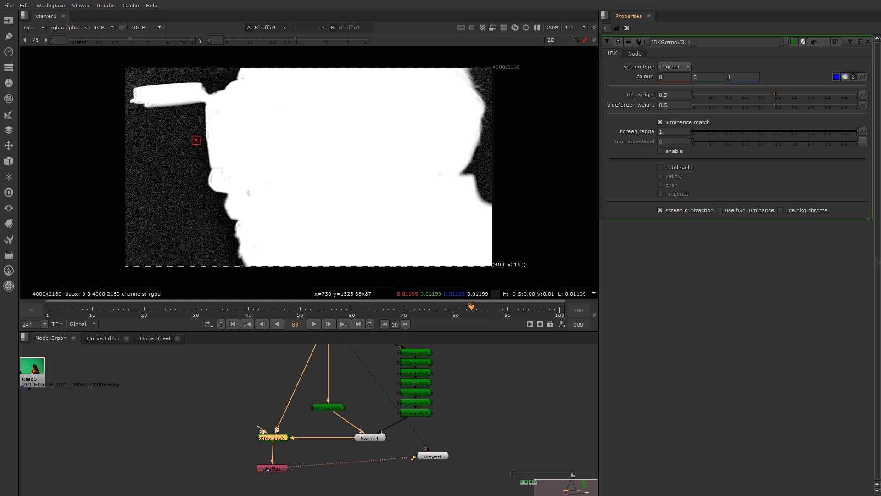
pyautogui.click(660, 122)
pyautogui.scroll(6, 491, 145)
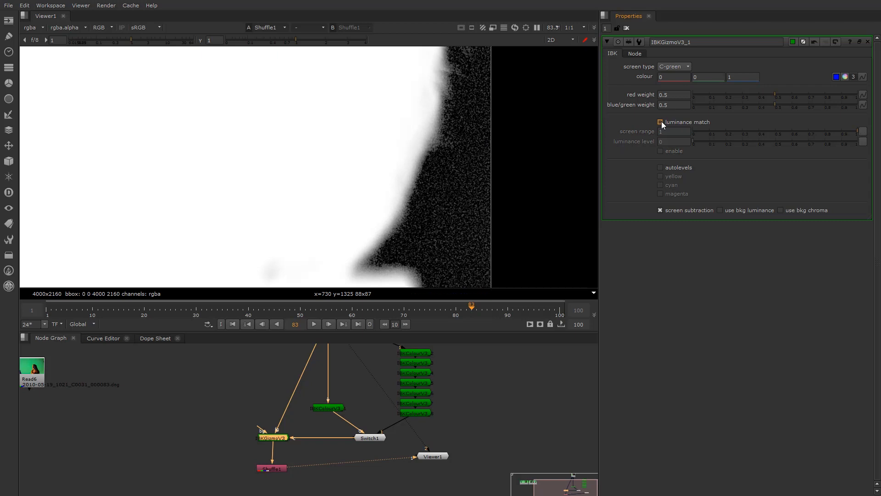
pyautogui.scroll(-3, 350, 112)
pyautogui.scroll(3, 354, 147)
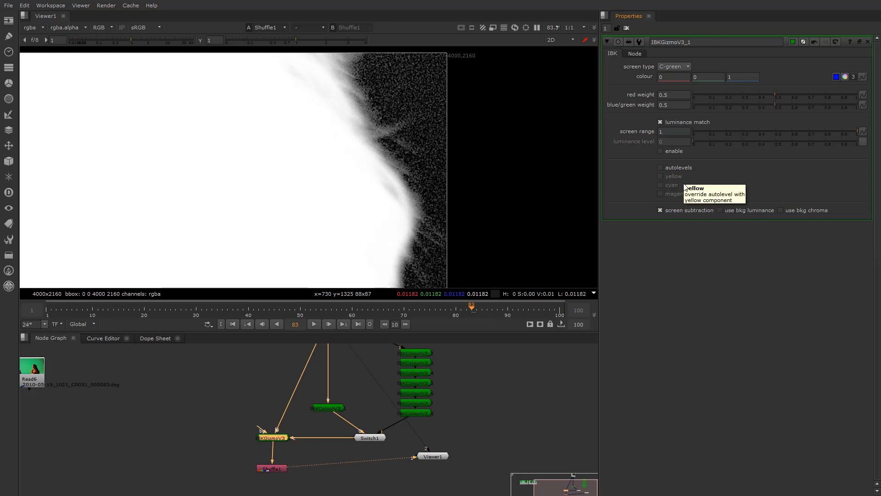
pyautogui.scroll(-4, 263, 230)
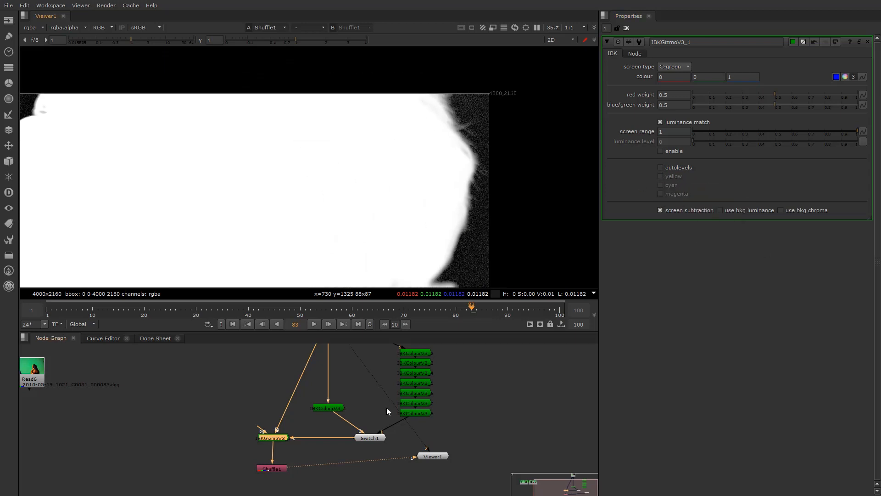
pyautogui.click(273, 469)
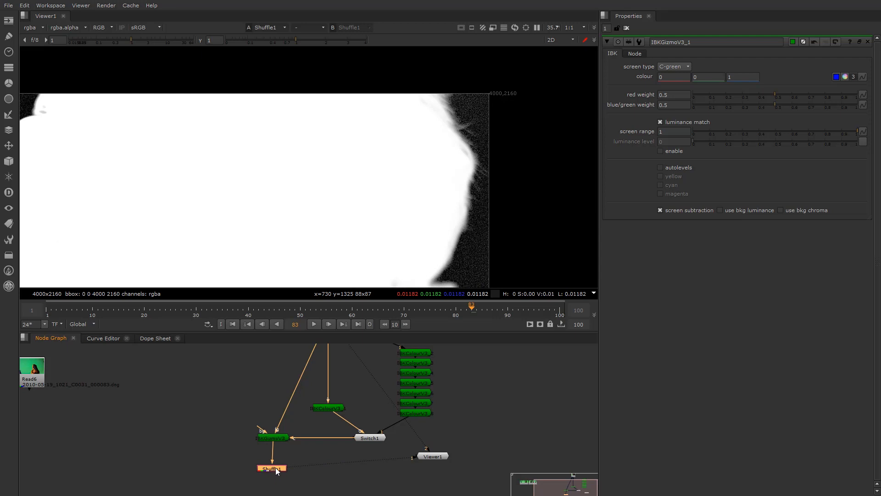
pyautogui.click(269, 437)
pyautogui.scroll(-2, 242, 211)
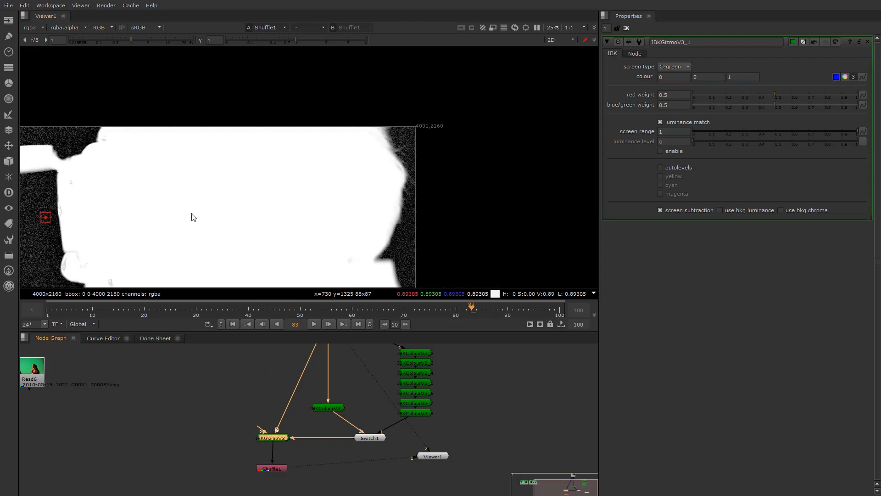
pyautogui.moveTo(191, 212); pyautogui.dragTo(416, 134, button='middle')
pyautogui.scroll(2, 321, 163)
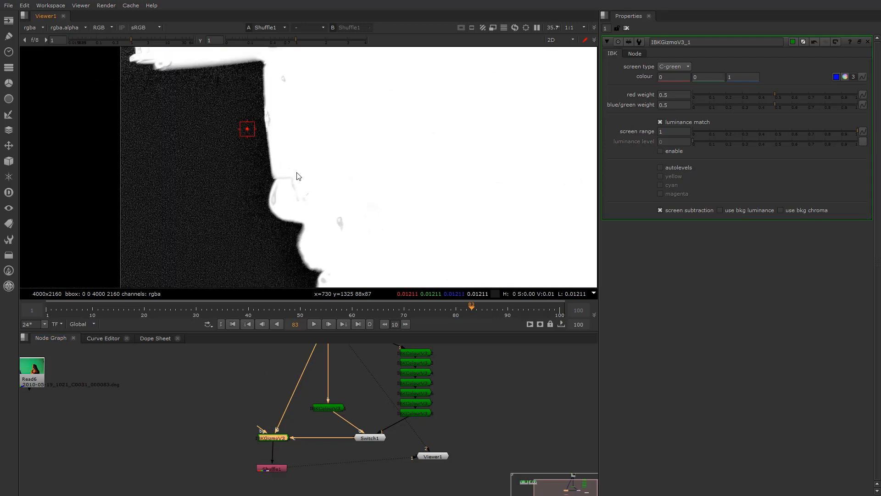
# Try the IBK autolevels yellow and magenta override options, toggling each on and off
pyautogui.click(661, 167)
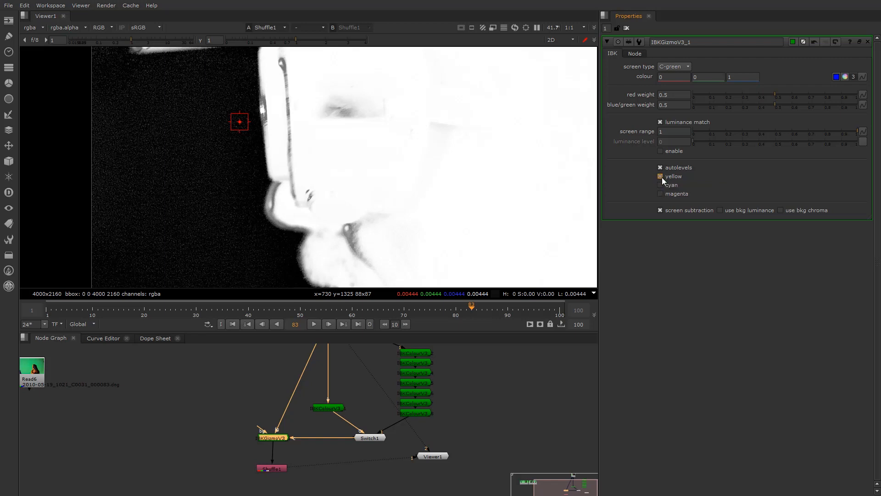
pyautogui.click(660, 176)
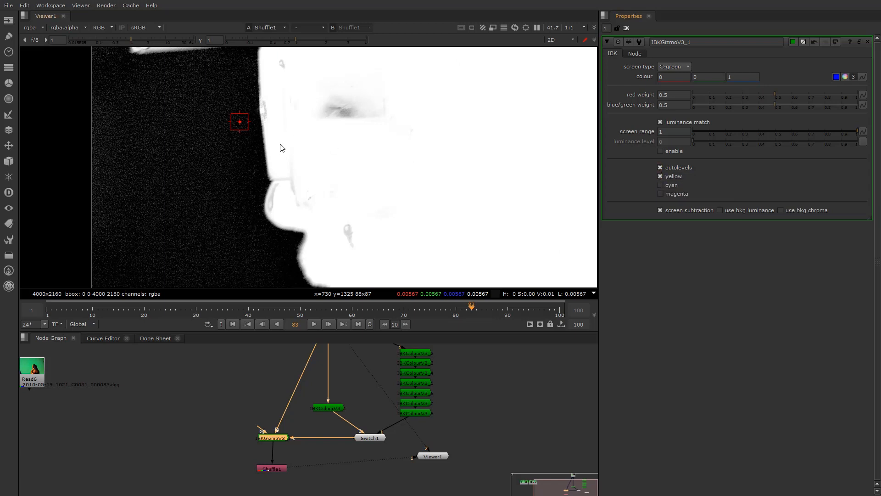
pyautogui.scroll(1, 277, 198)
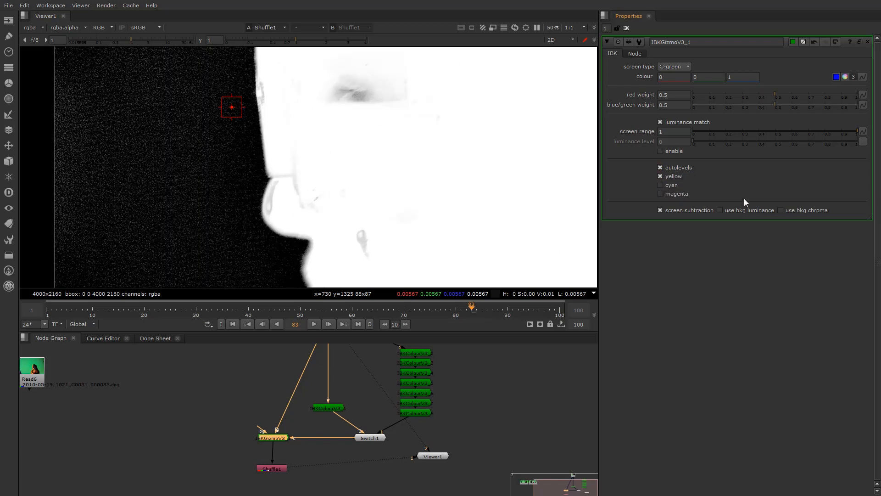
pyautogui.click(660, 167)
pyautogui.click(661, 177)
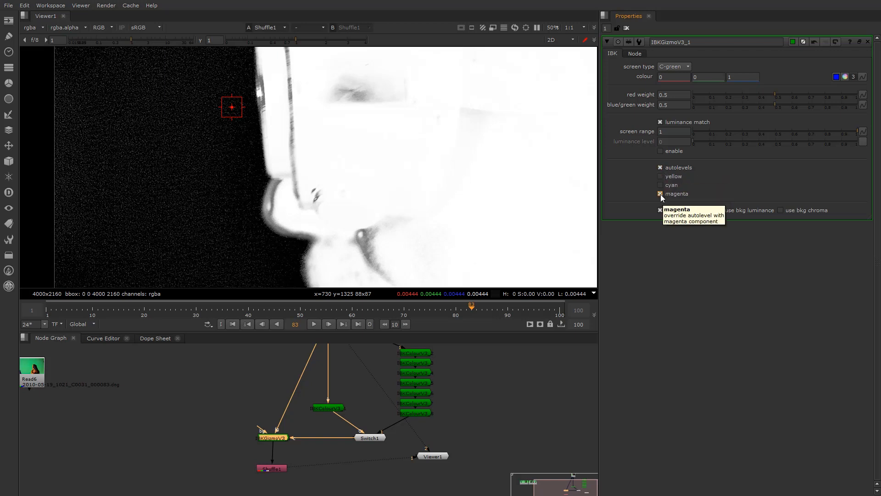
pyautogui.scroll(-5, 350, 173)
pyautogui.scroll(2, 362, 170)
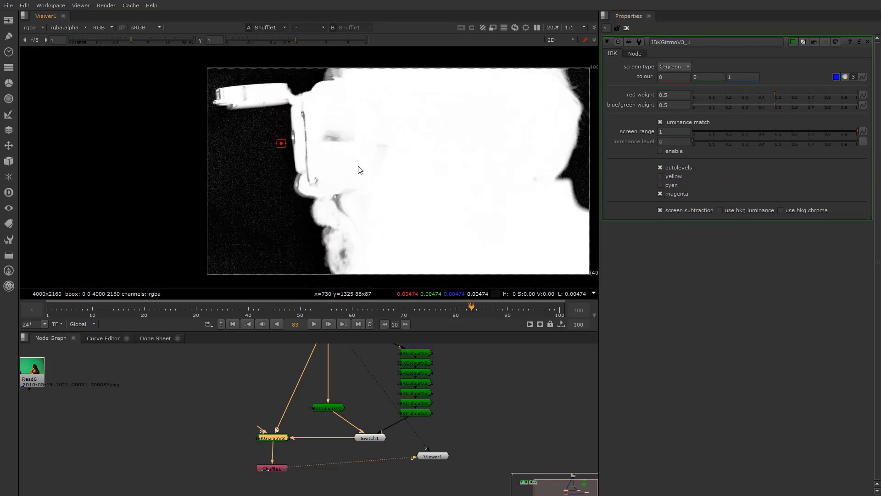
pyautogui.click(660, 193)
pyautogui.click(661, 194)
# Compare the matte with autolevels on and off, finally leaving autolevels unchecked for a brighter matte
pyautogui.click(660, 167)
pyautogui.click(661, 167)
pyautogui.click(661, 167)
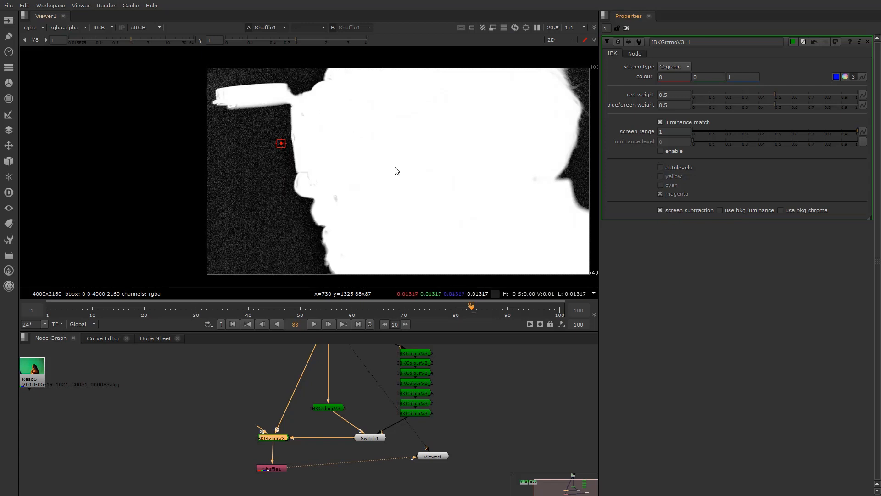
pyautogui.click(661, 167)
pyautogui.click(661, 176)
pyautogui.click(661, 194)
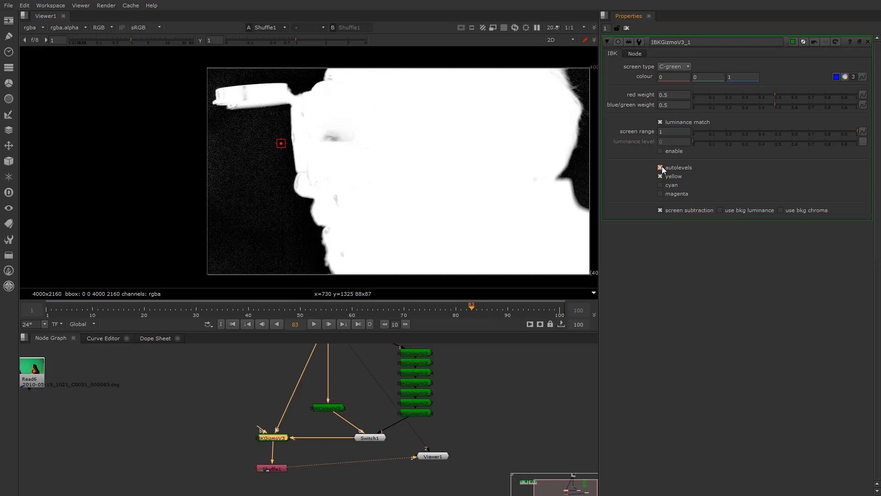
pyautogui.click(661, 167)
pyautogui.click(661, 167)
pyautogui.click(661, 167)
pyautogui.click(661, 168)
pyautogui.click(661, 167)
pyautogui.click(663, 166)
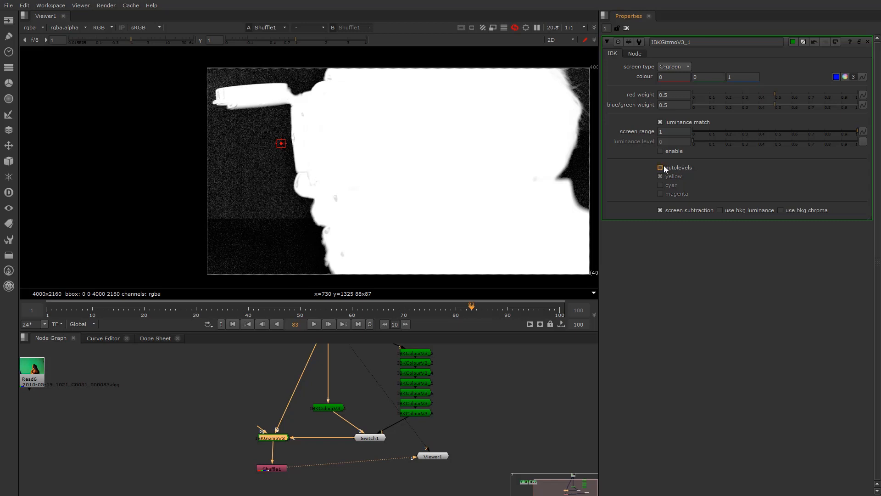
pyautogui.click(662, 210)
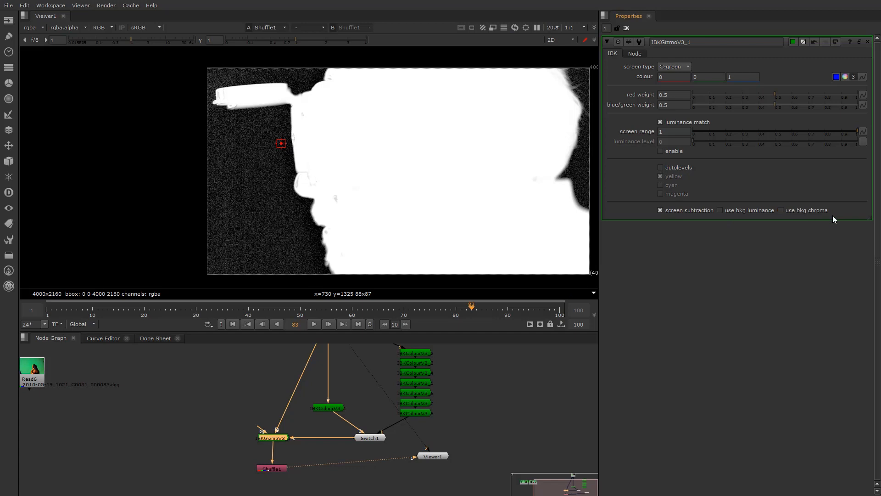
# Move Shuffle1 further down below the IBK keyer and disconnect it
pyautogui.scroll(2, 250, 426)
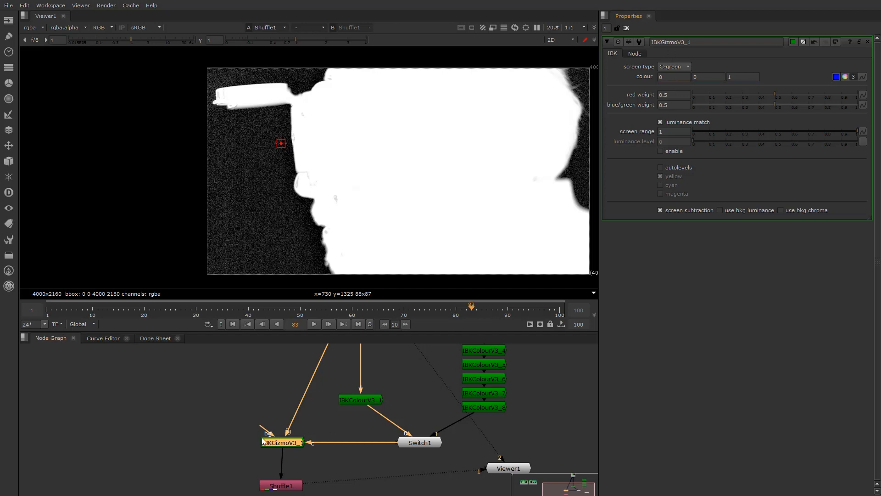
pyautogui.scroll(-4, 252, 400)
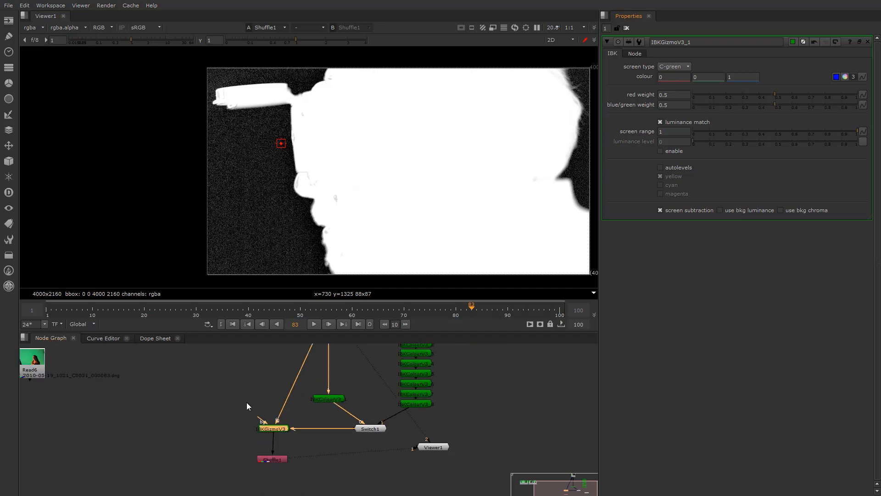
pyautogui.scroll(3, 303, 440)
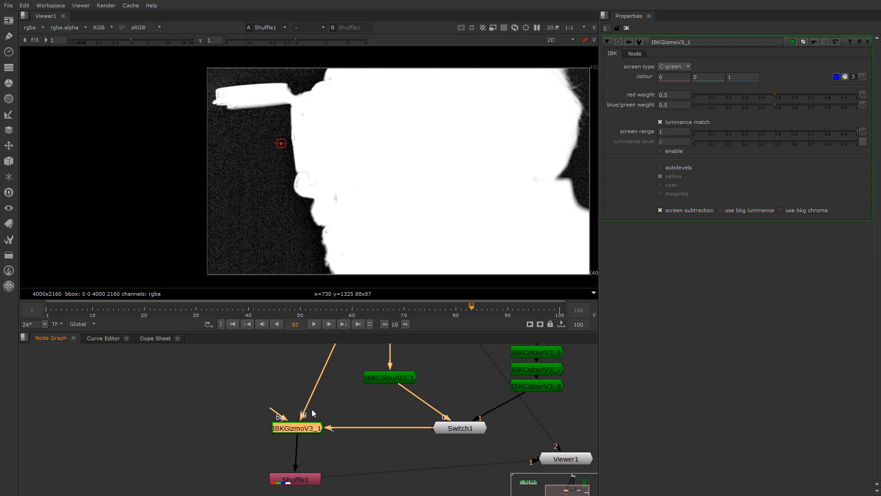
pyautogui.scroll(-3, 312, 221)
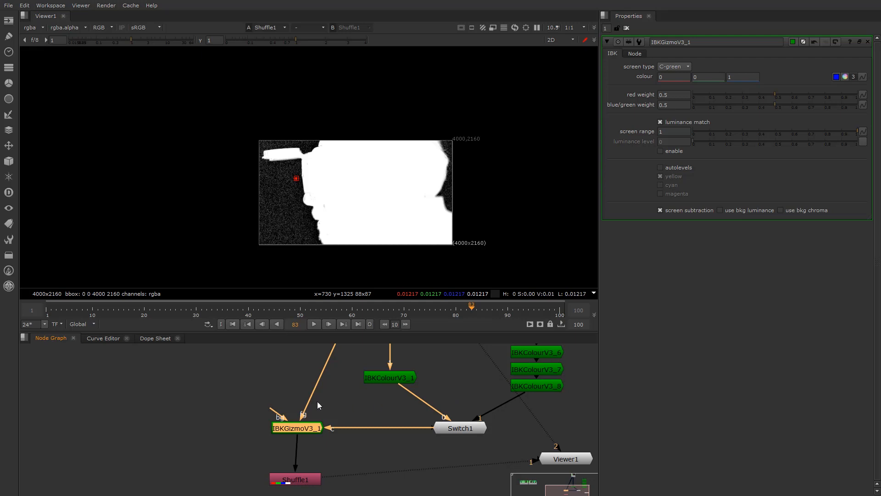
pyautogui.scroll(-2, 345, 424)
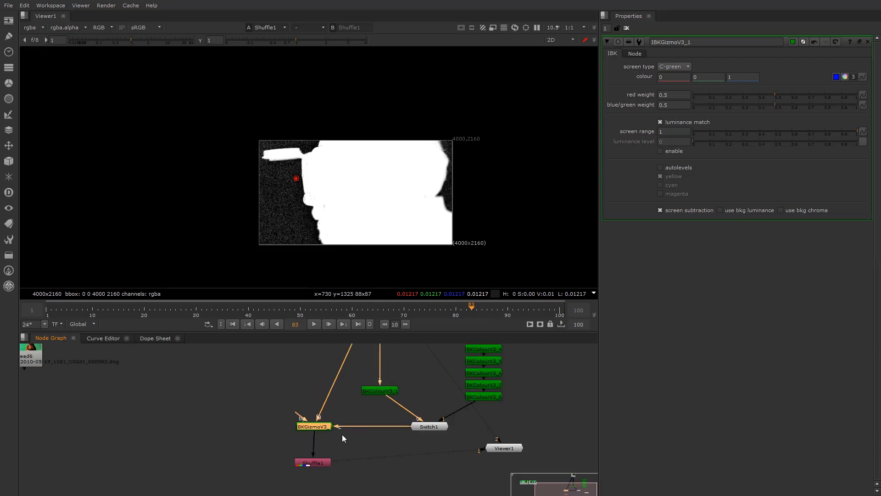
pyautogui.moveTo(361, 432); pyautogui.dragTo(338, 458, button='middle')
pyautogui.scroll(5, 323, 409)
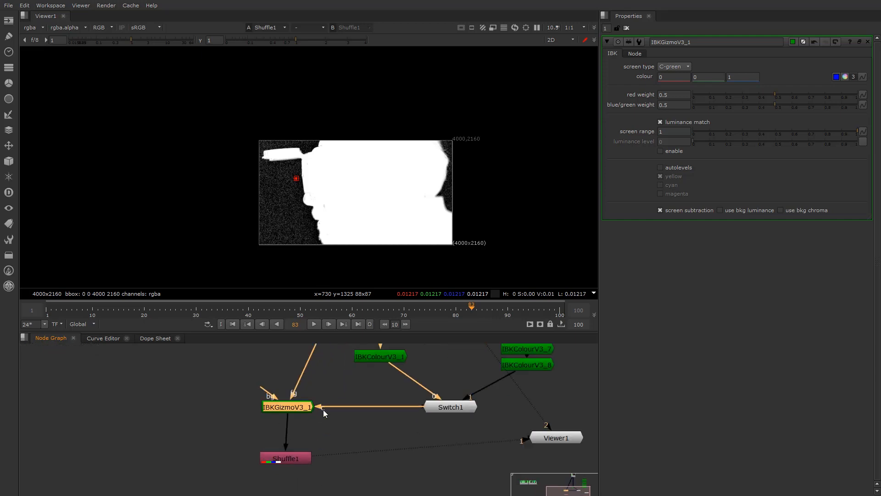
pyautogui.scroll(3, 318, 211)
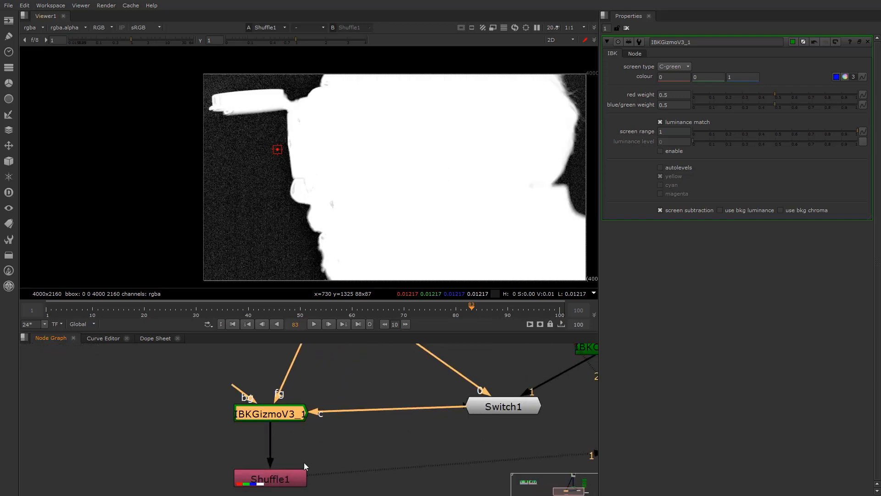
pyautogui.moveTo(289, 445); pyautogui.dragTo(290, 425, button='middle')
pyautogui.click(296, 477)
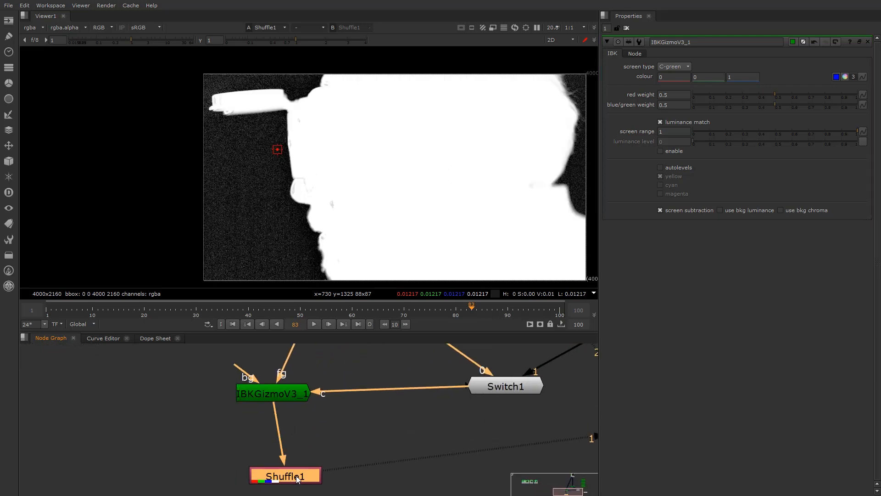
pyautogui.scroll(-1, 253, 418)
pyautogui.moveTo(279, 470); pyautogui.dragTo(272, 402, button='middle')
pyautogui.moveTo(262, 404)
pyautogui.mouseDown()
pyautogui.moveTo(287, 474)
pyautogui.moveTo(264, 479)
pyautogui.moveTo(252, 477)
pyautogui.moveTo(261, 407)
pyautogui.mouseUp()
pyautogui.hotkey('ctrl', 'd')
# View IBKGizmoV3_1's alpha channel directly in the Viewer
pyautogui.scroll(-5, 252, 477)
pyautogui.scroll(2, 253, 477)
pyautogui.scroll(2, 269, 422)
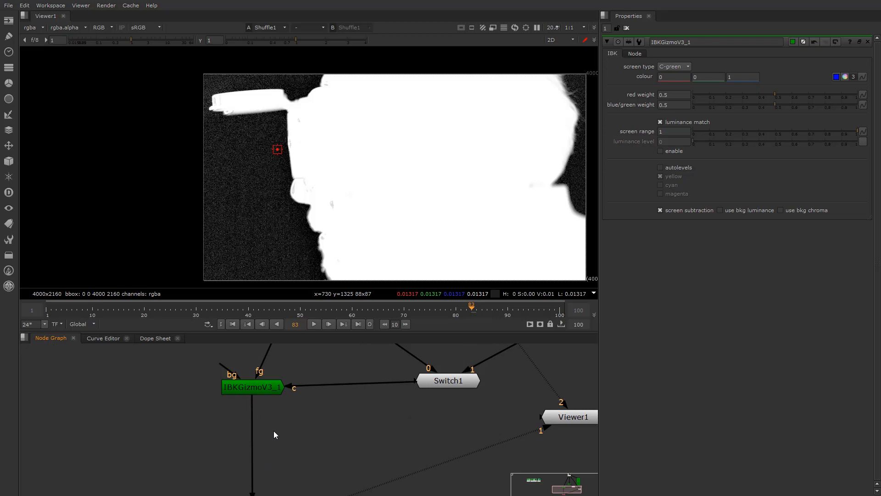
pyautogui.press('a')
pyautogui.press('1')
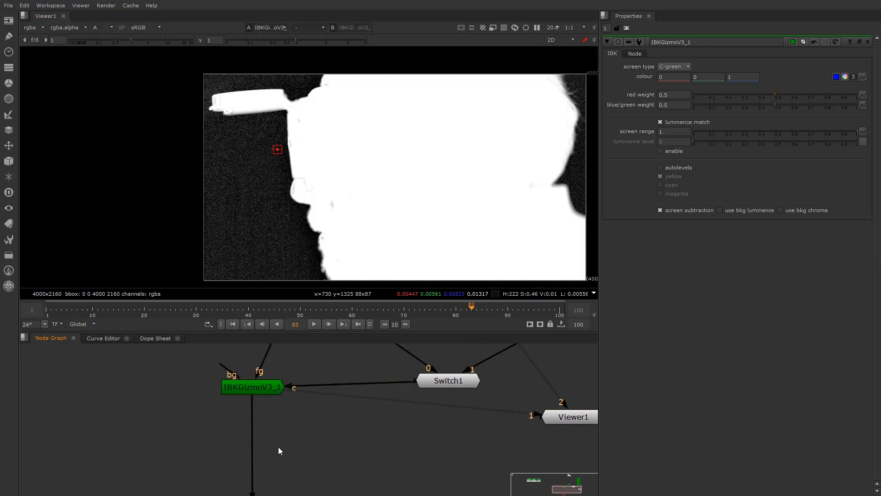
pyautogui.press('Tab')
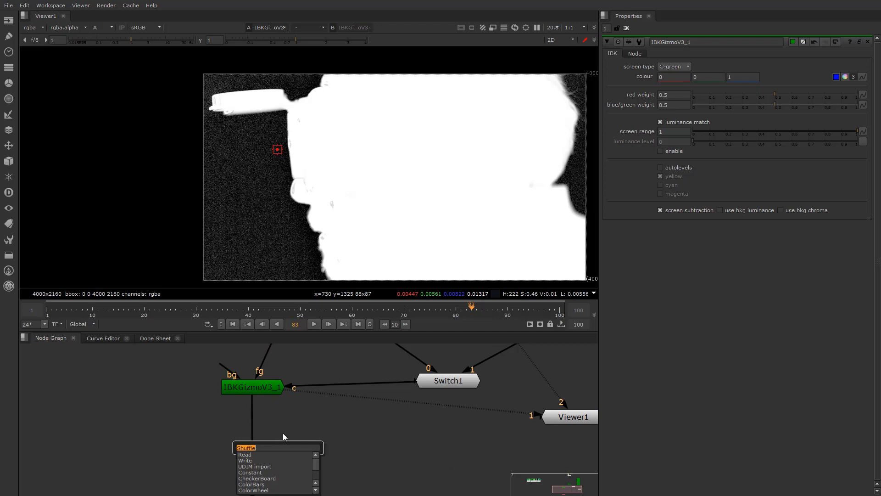
# Add a Grade1 node under the IBK keyer, limited to the alpha channel
pyautogui.press('Return')
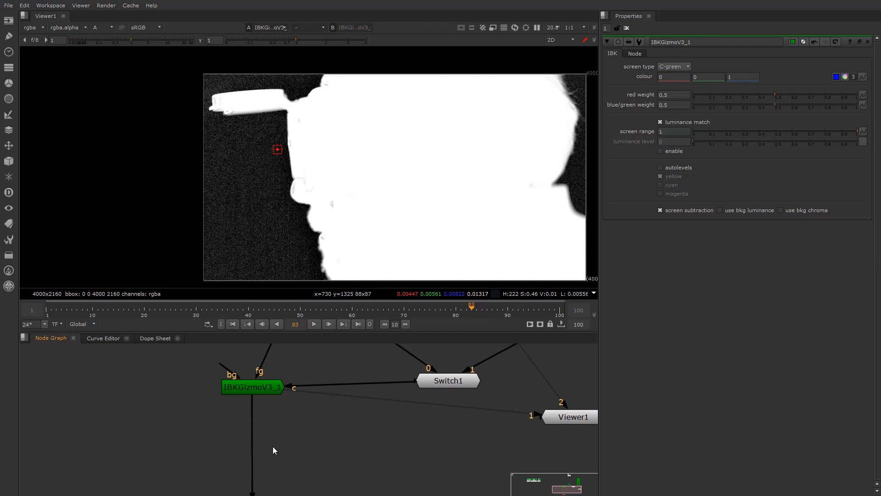
pyautogui.press('g')
pyautogui.moveTo(283, 442); pyautogui.dragTo(255, 442)
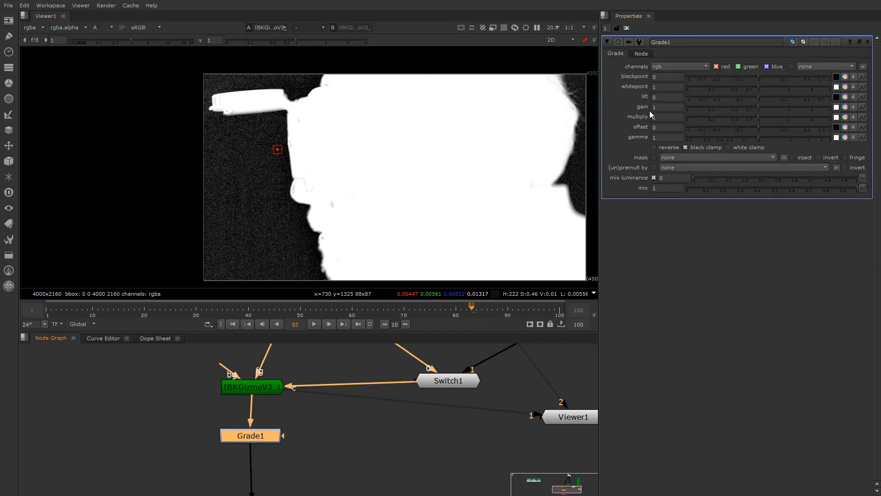
pyautogui.click(690, 66)
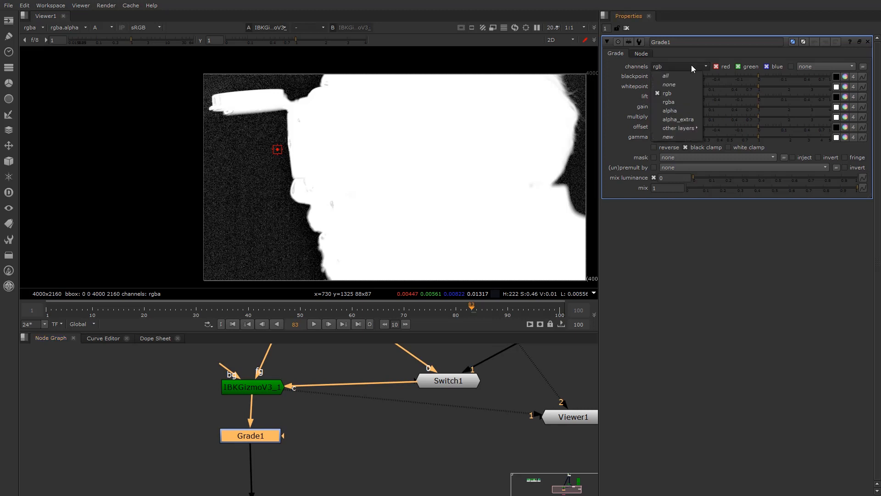
pyautogui.click(683, 111)
# Raise Grade1's blackpoint, turn on white clamp and set gamma to 1.02 to firm up the matte
pyautogui.moveTo(759, 75)
pyautogui.mouseDown()
pyautogui.moveTo(786, 78)
pyautogui.moveTo(757, 78)
pyautogui.mouseUp()
pyautogui.press('1')
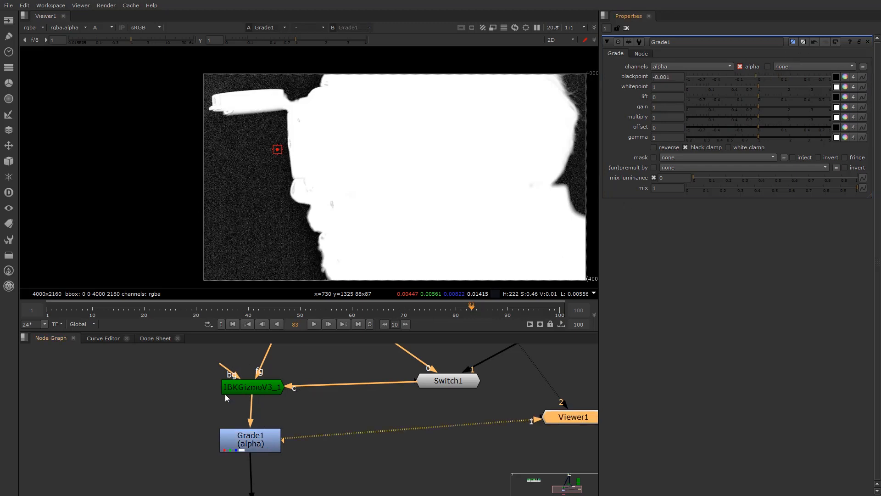
pyautogui.moveTo(753, 76)
pyautogui.mouseDown()
pyautogui.moveTo(782, 76)
pyautogui.moveTo(759, 82)
pyautogui.mouseUp()
pyautogui.scroll(5, 585, 93)
pyautogui.moveTo(766, 79)
pyautogui.mouseDown()
pyautogui.moveTo(791, 72)
pyautogui.moveTo(758, 81)
pyautogui.mouseUp()
pyautogui.scroll(-5, 374, 167)
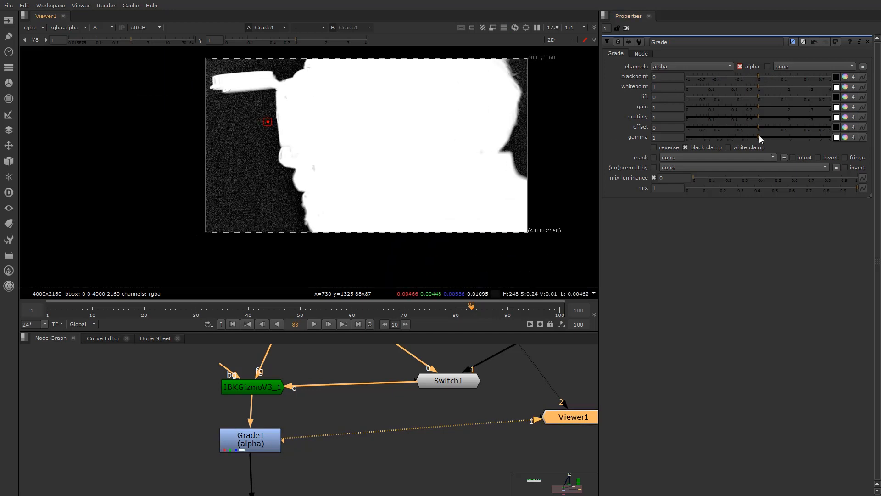
pyautogui.click(731, 150)
pyautogui.moveTo(759, 137); pyautogui.dragTo(762, 118)
# Move Grade1 to the left in the Node Graph
pyautogui.scroll(2, 257, 442)
pyautogui.click(259, 446)
pyautogui.scroll(-3, 259, 445)
pyautogui.scroll(2, 274, 414)
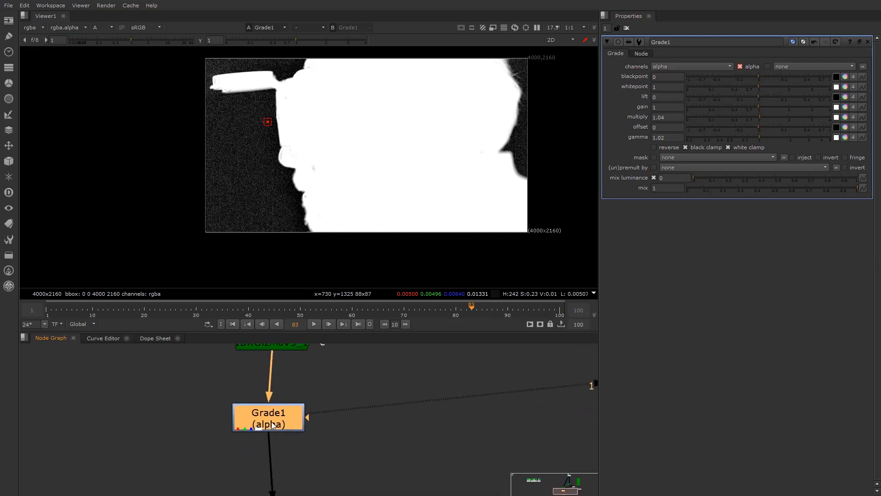
pyautogui.moveTo(272, 424); pyautogui.dragTo(209, 423)
pyautogui.click(340, 436)
pyautogui.scroll(1, 328, 425)
pyautogui.moveTo(328, 425); pyautogui.dragTo(310, 435, button='middle')
# Add a ColorLookup1 node fed from the IBK keyer, limited to the alpha channel
pyautogui.press('Tab')
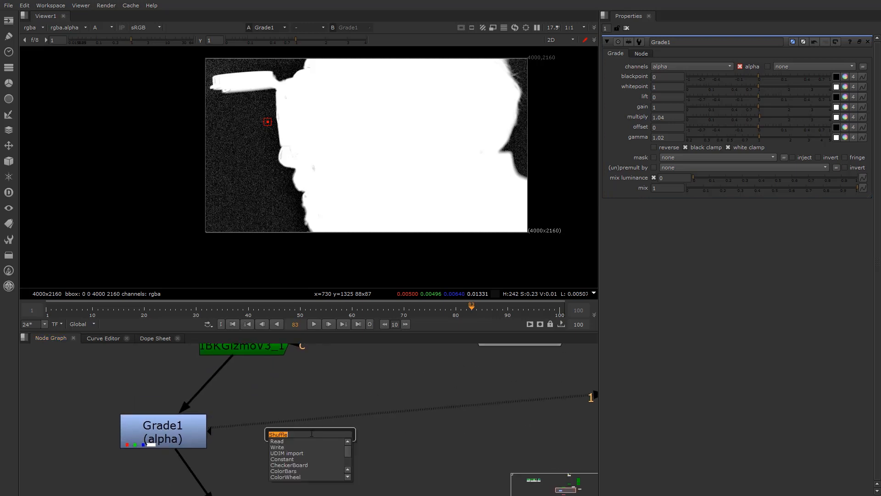
pyautogui.write('coo')
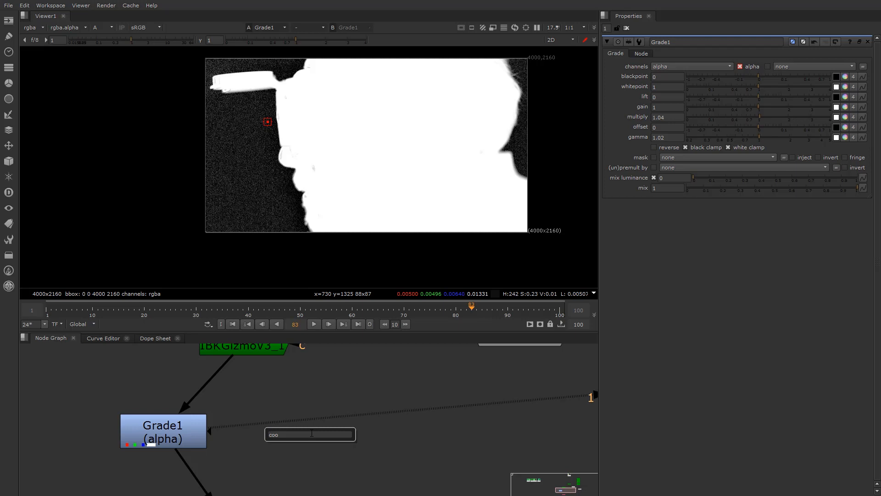
pyautogui.press('BackSpace')
pyautogui.write('l')
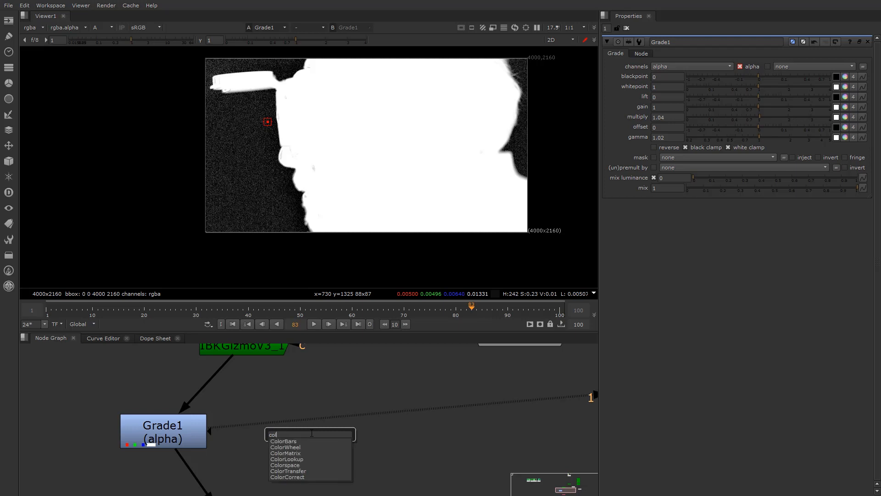
pyautogui.click(299, 458)
pyautogui.moveTo(294, 398); pyautogui.dragTo(249, 352)
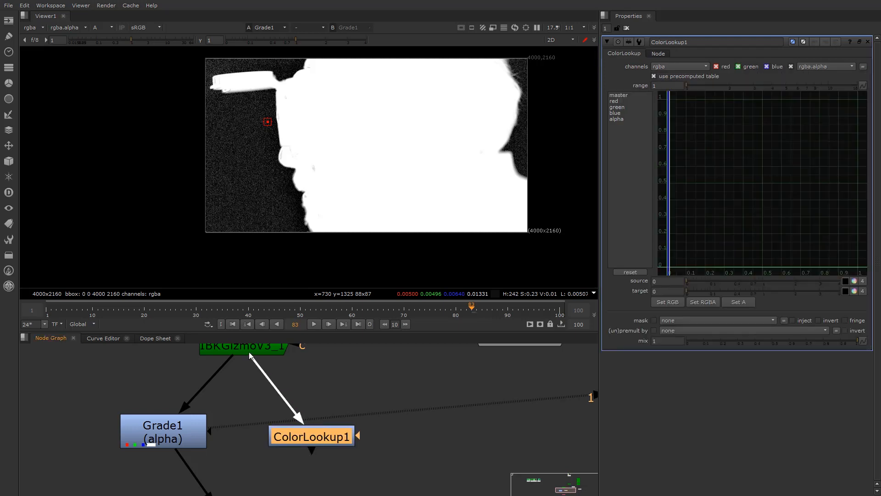
pyautogui.press('1')
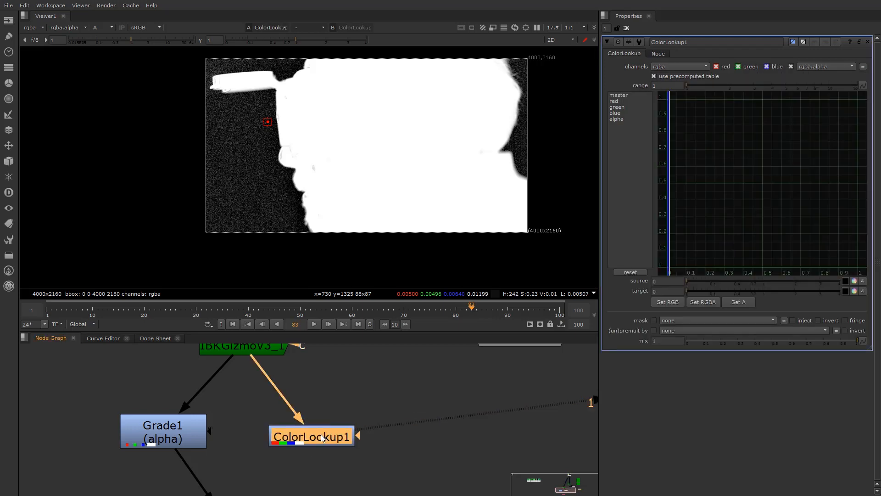
pyautogui.click(618, 119)
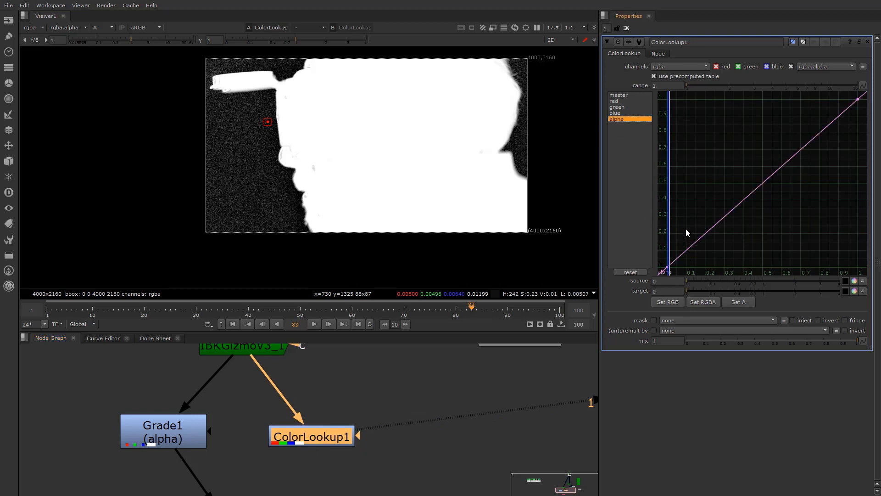
pyautogui.click(683, 66)
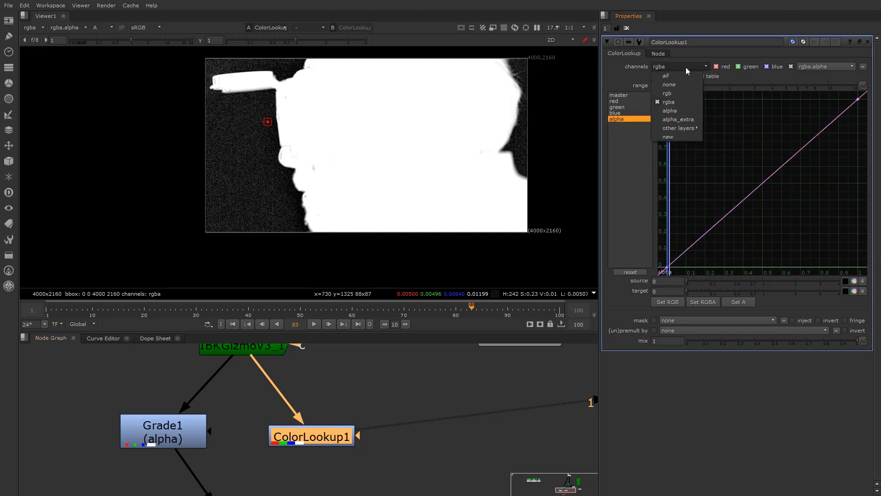
pyautogui.click(679, 111)
# Flatten the tangents of the alpha curve's bottom and top points
pyautogui.moveTo(705, 241); pyautogui.dragTo(659, 269)
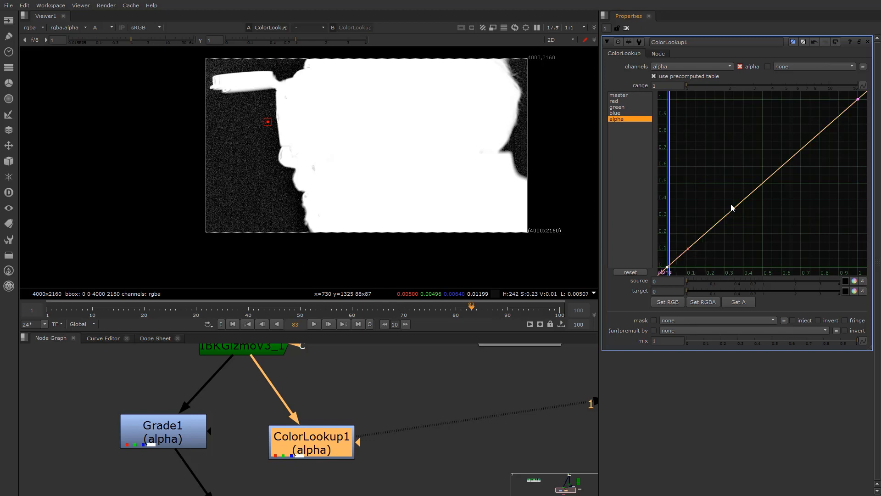
pyautogui.press('h')
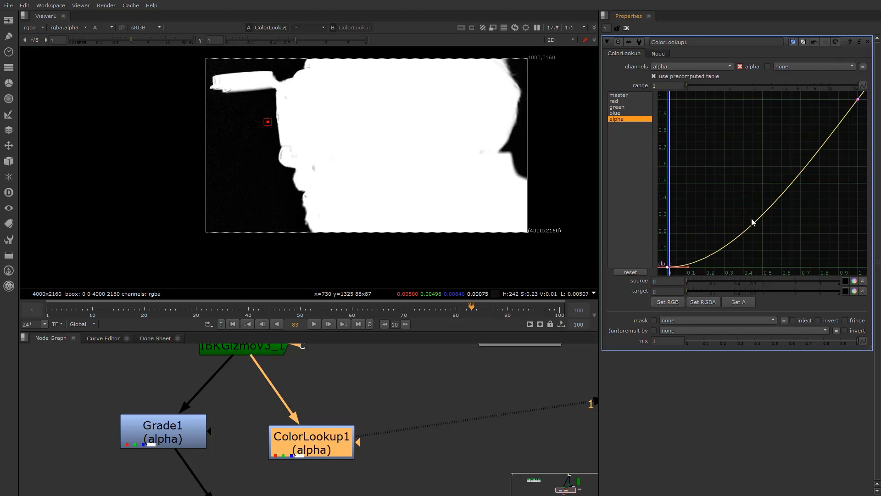
pyautogui.moveTo(776, 160); pyautogui.dragTo(867, 91)
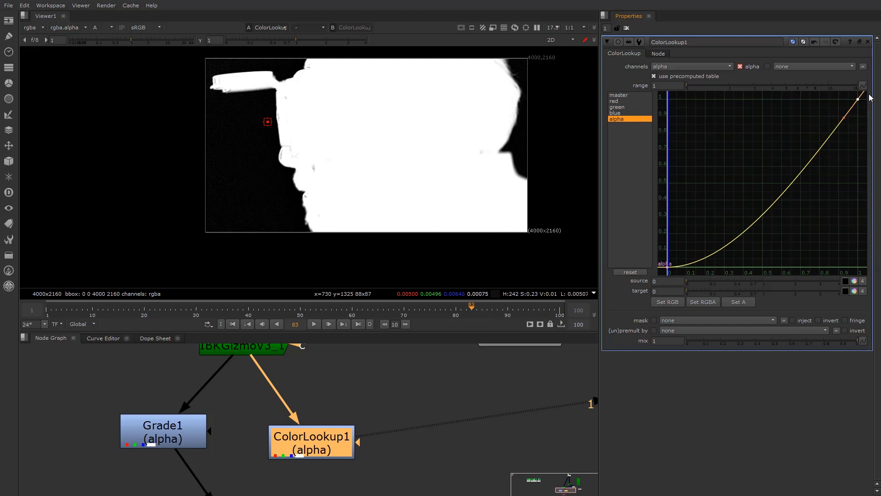
pyautogui.press('h')
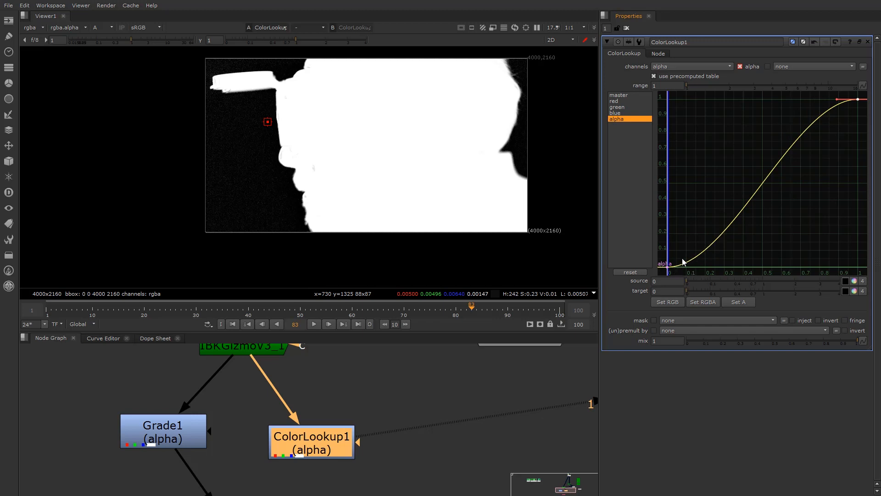
# Raise Grade1's blackpoint to 0.05
pyautogui.scroll(6, 514, 100)
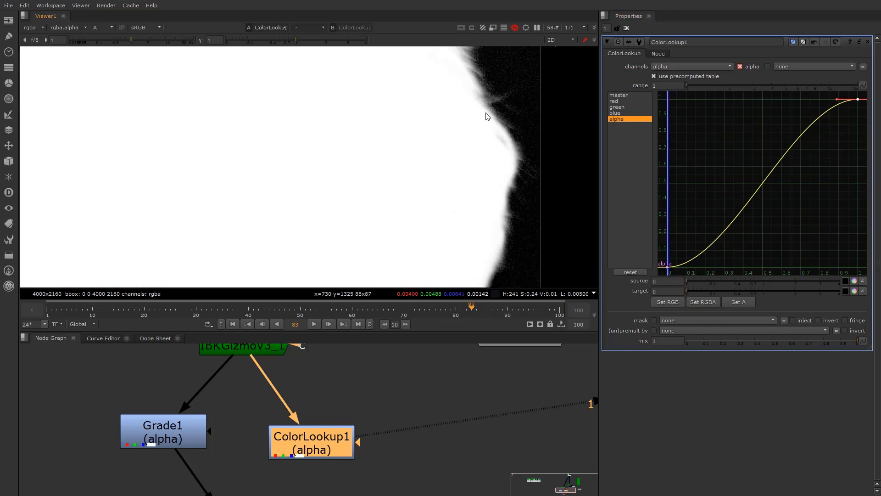
pyautogui.click(175, 430)
pyautogui.press('1')
pyautogui.doubleClick(175, 430)
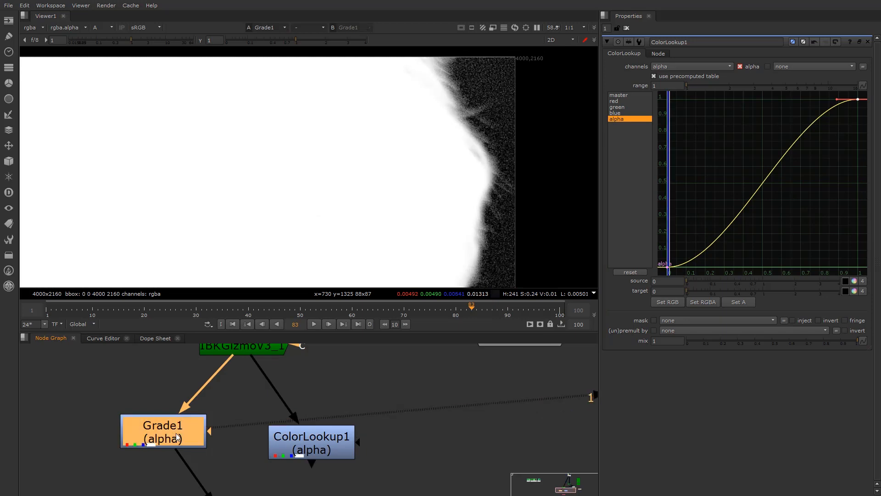
pyautogui.moveTo(760, 77); pyautogui.dragTo(773, 76)
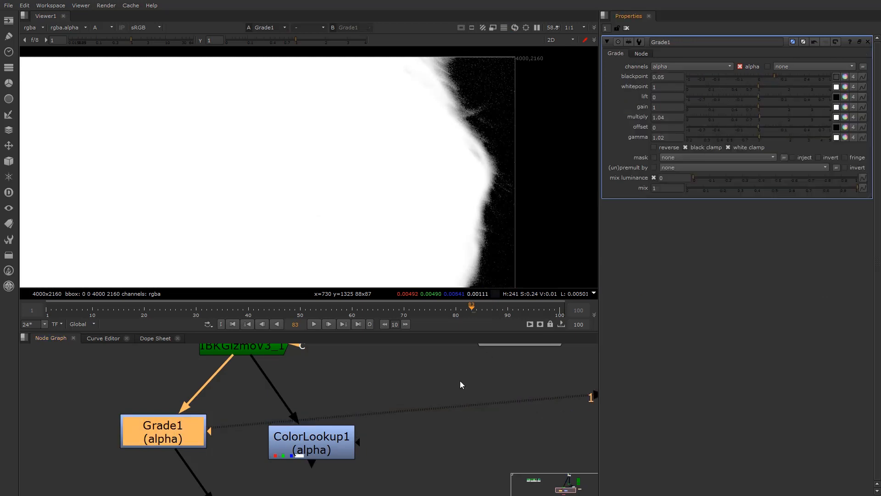
# Compare the Grade1 and ColorLookup1 mattes on viewer inputs 1 and 2
pyautogui.click(312, 453)
pyautogui.press('2')
pyautogui.press('1')
pyautogui.press('2')
pyautogui.press('1')
pyautogui.press('2')
# Ease the alpha curve's bottom point to about x 0.04, lift its tangent, and compare with Grade1
pyautogui.doubleClick(294, 453)
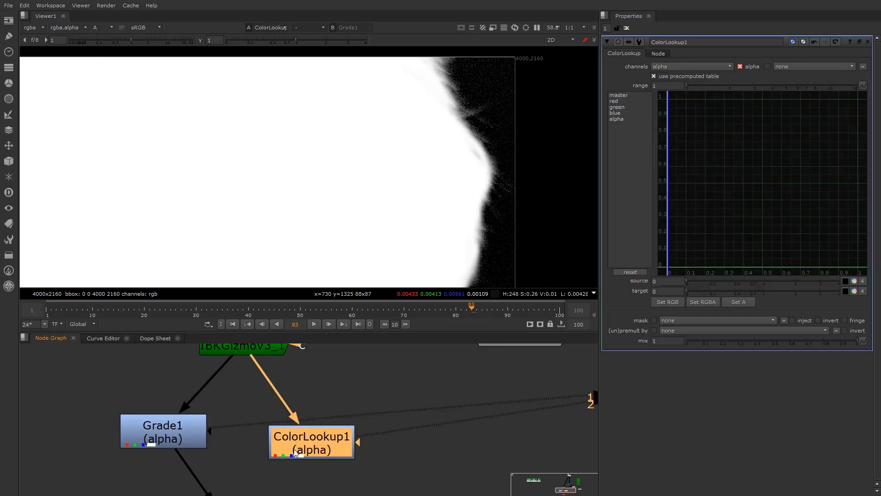
pyautogui.click(617, 120)
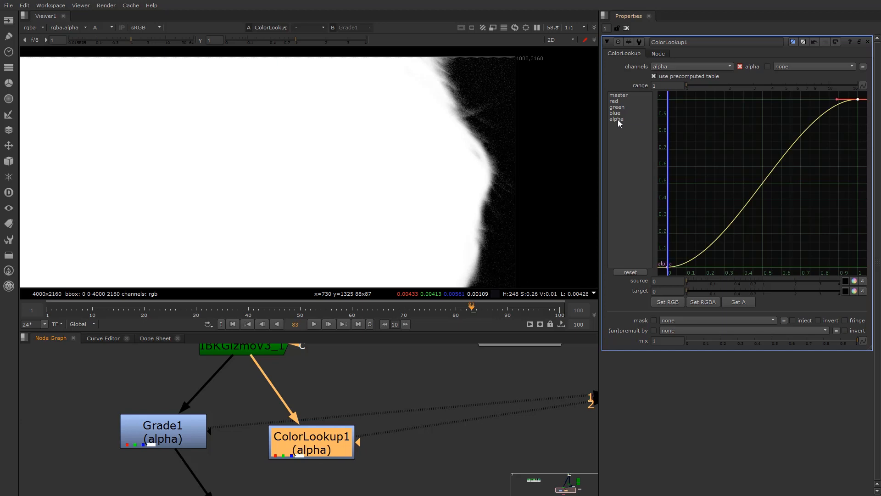
pyautogui.click(667, 267)
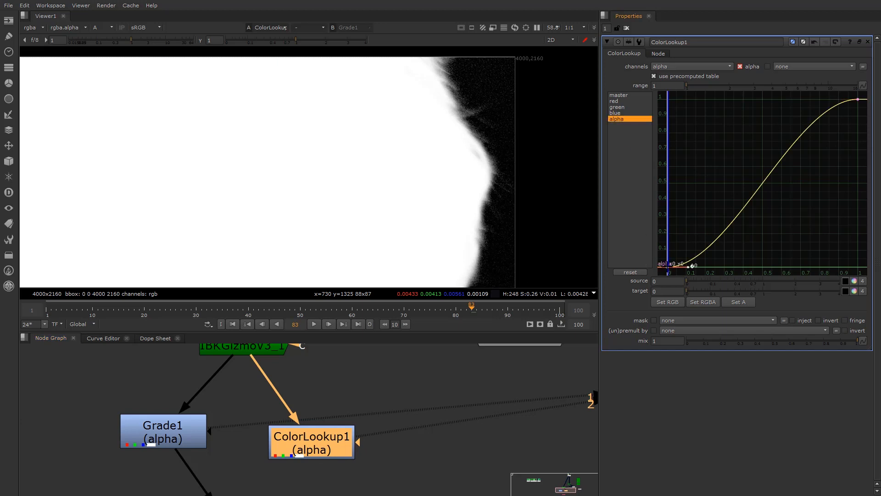
pyautogui.moveTo(693, 266); pyautogui.dragTo(709, 265)
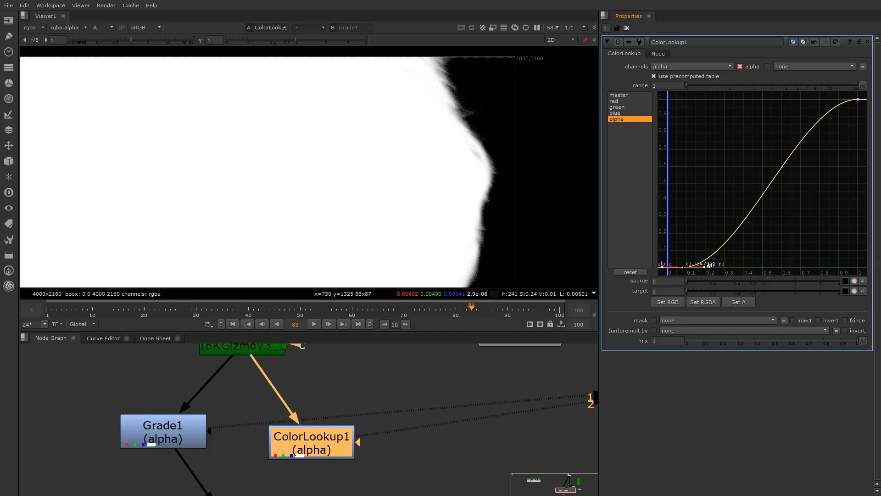
pyautogui.moveTo(709, 265)
pyautogui.mouseDown()
pyautogui.moveTo(683, 266)
pyautogui.moveTo(726, 266)
pyautogui.moveTo(701, 273)
pyautogui.mouseUp()
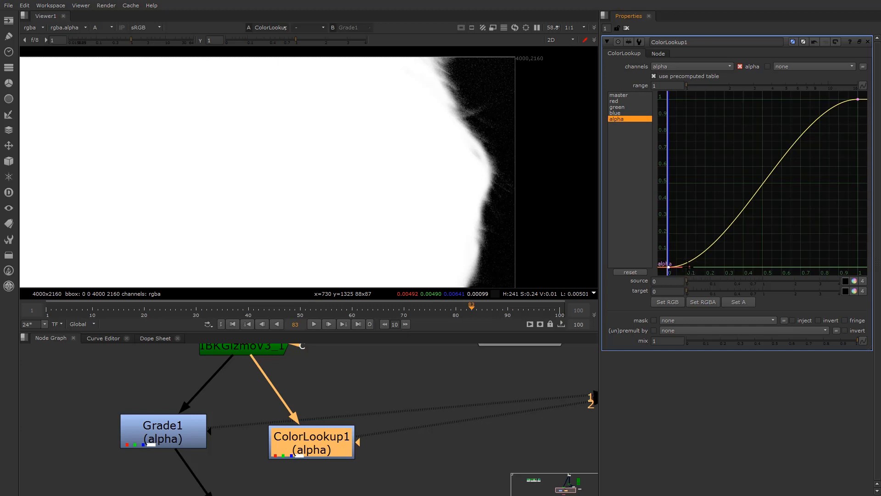
pyautogui.moveTo(688, 266); pyautogui.dragTo(690, 260, button='middle')
pyautogui.moveTo(691, 261)
pyautogui.mouseDown()
pyautogui.moveTo(692, 242)
pyautogui.moveTo(694, 254)
pyautogui.mouseUp()
pyautogui.click(165, 430)
pyautogui.press('1')
pyautogui.click(302, 441)
# Flip between the Grade1 and ColorLookup1 mattes, settling on Grade1
pyautogui.press('2')
pyautogui.press('1')
pyautogui.press('2')
pyautogui.press('1')
pyautogui.press('2')
pyautogui.press('1')
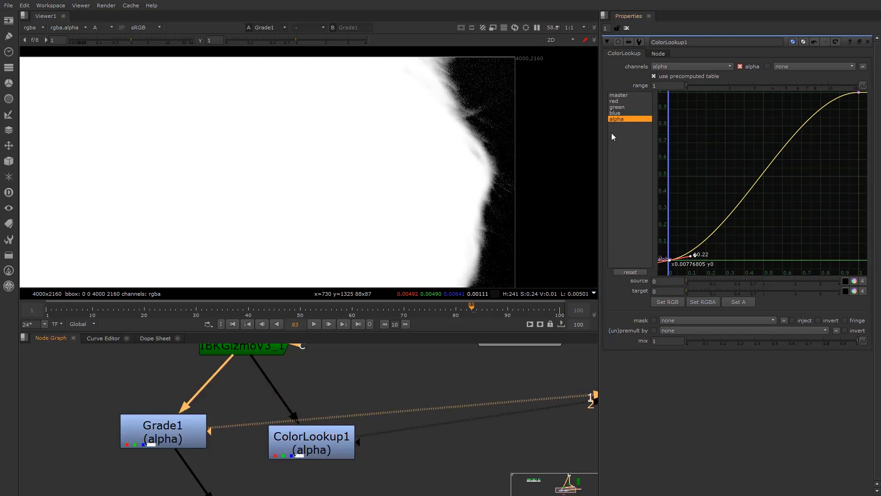
# View the IBKGizmoV3_1 alpha matte, framed fully in the Viewer
pyautogui.scroll(-4, 305, 432)
pyautogui.click(307, 430)
pyautogui.moveTo(307, 430); pyautogui.dragTo(308, 415, button='middle')
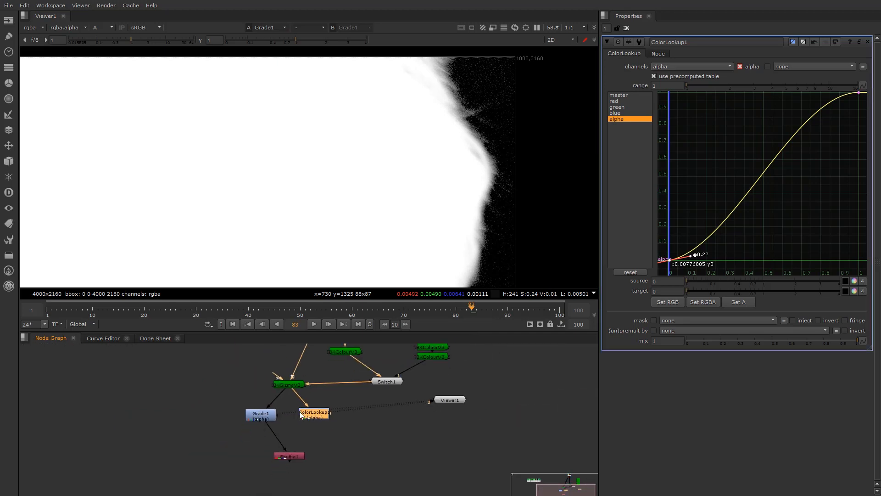
pyautogui.scroll(2, 317, 394)
pyautogui.moveTo(326, 380); pyautogui.dragTo(310, 437, button='middle')
pyautogui.scroll(2, 385, 433)
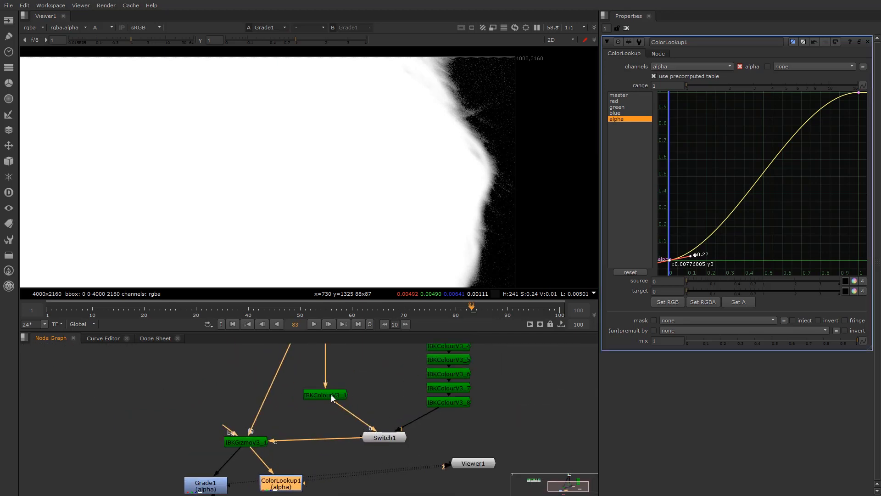
pyautogui.click(247, 442)
pyautogui.press('1')
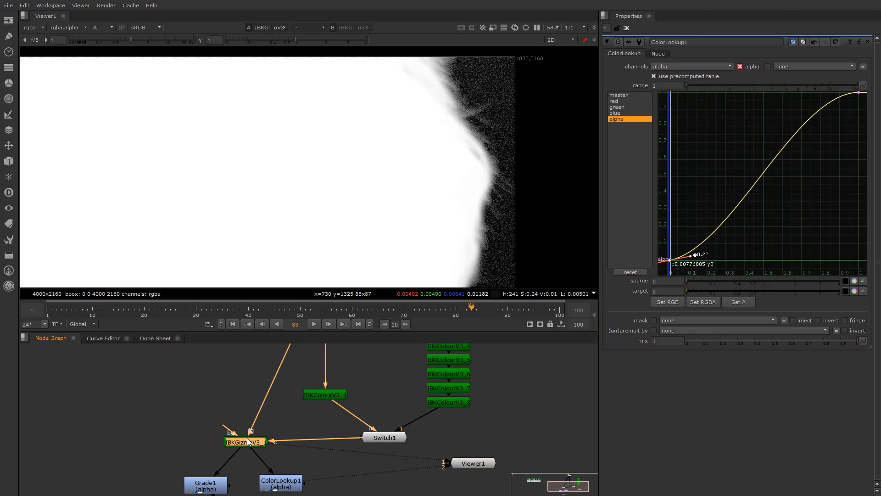
pyautogui.scroll(-2, 337, 148)
pyautogui.scroll(-2, 335, 145)
pyautogui.moveTo(279, 174); pyautogui.dragTo(396, 165, button='middle')
pyautogui.press('a')
pyautogui.press('a')
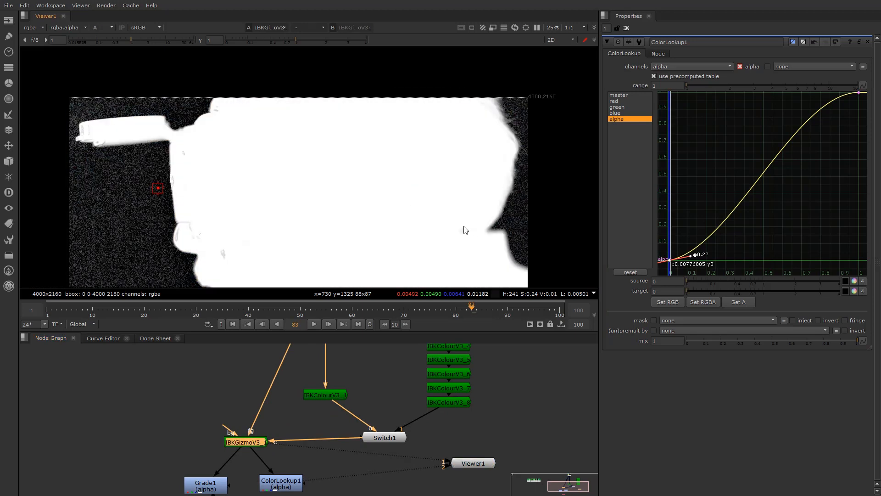
pyautogui.moveTo(402, 233); pyautogui.dragTo(419, 204, button='middle')
# Set Switch1's which value to 1
pyautogui.click(397, 441)
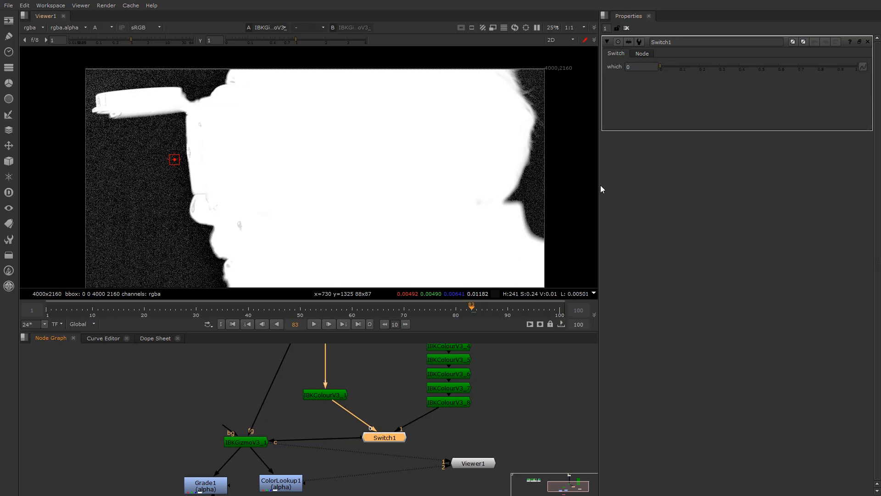
pyautogui.moveTo(670, 69); pyautogui.dragTo(857, 69)
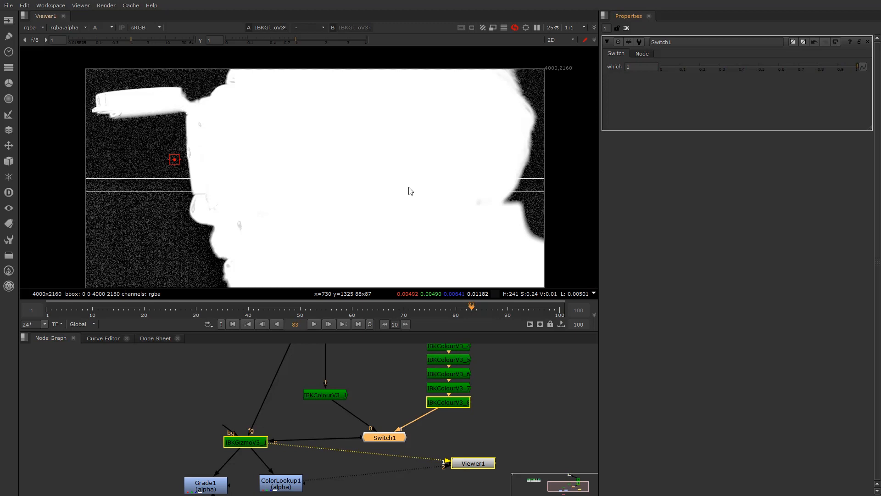
pyautogui.moveTo(723, 67); pyautogui.dragTo(872, 90)
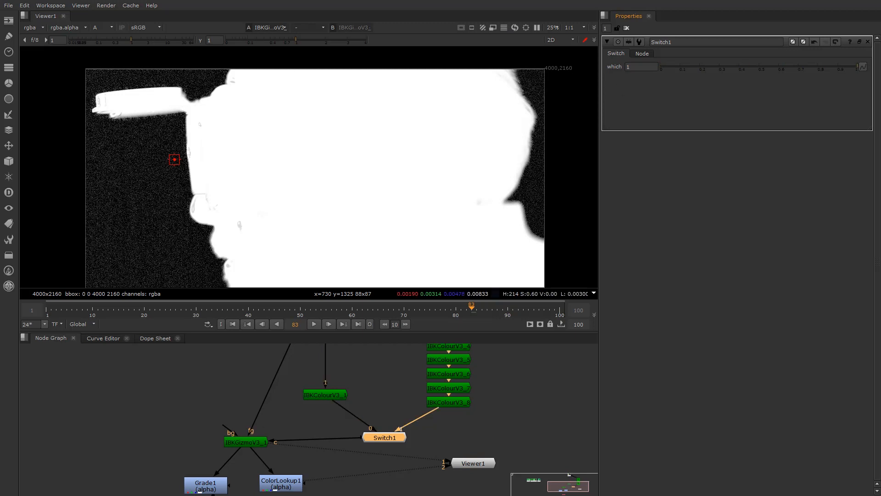
# Select the seven IBKColourV3 nodes in the node graph, then select Switch1
pyautogui.moveTo(536, 109); pyautogui.dragTo(437, 144, button='middle')
pyautogui.scroll(-3, 422, 398)
pyautogui.moveTo(426, 358); pyautogui.dragTo(411, 405, button='middle')
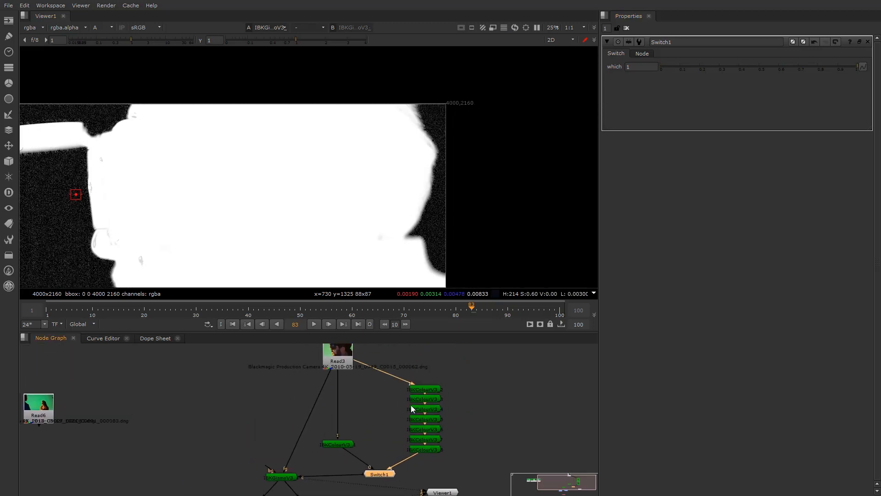
pyautogui.moveTo(397, 362); pyautogui.dragTo(461, 465)
pyautogui.moveTo(321, 425); pyautogui.dragTo(374, 466)
pyautogui.moveTo(498, 357); pyautogui.dragTo(396, 453)
pyautogui.click(387, 415)
pyautogui.moveTo(412, 423); pyautogui.dragTo(431, 414, button='middle')
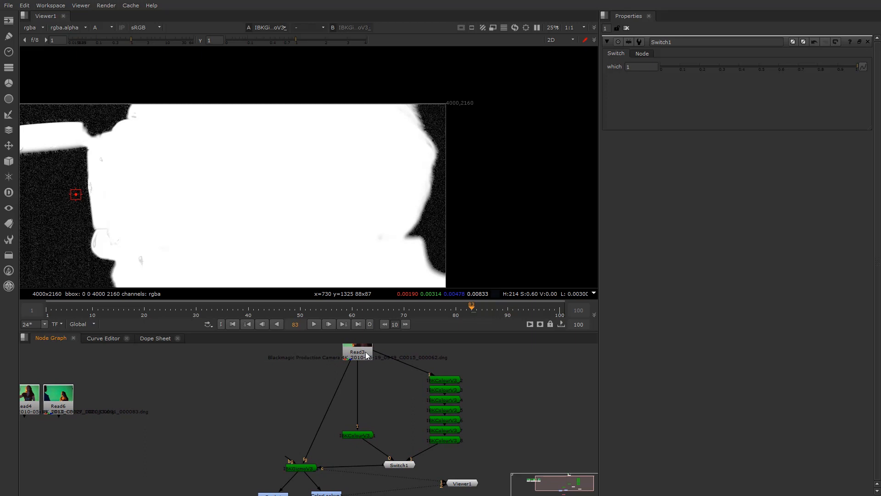
pyautogui.moveTo(487, 360); pyautogui.dragTo(421, 444)
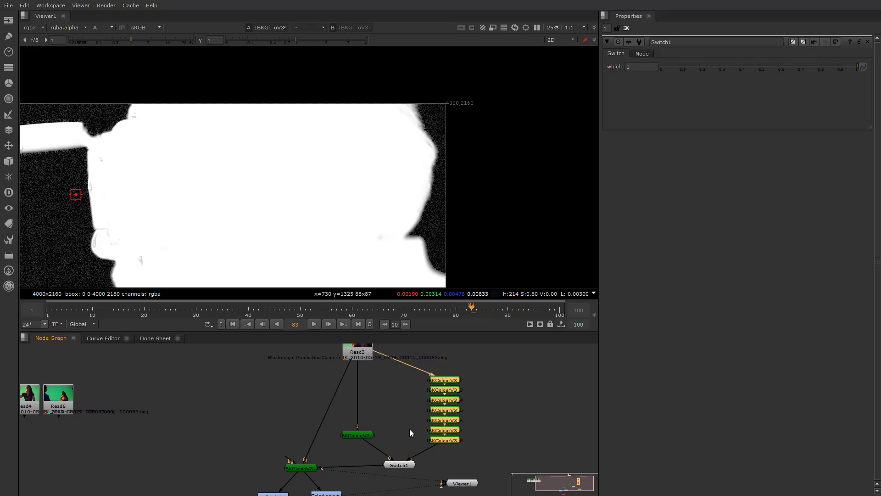
pyautogui.moveTo(486, 370); pyautogui.dragTo(408, 455)
pyautogui.click(398, 463)
# Compare Switch1's branches, then view IBKColourV3_1's colour output on viewer input 1
pyautogui.moveTo(703, 71); pyautogui.dragTo(867, 69)
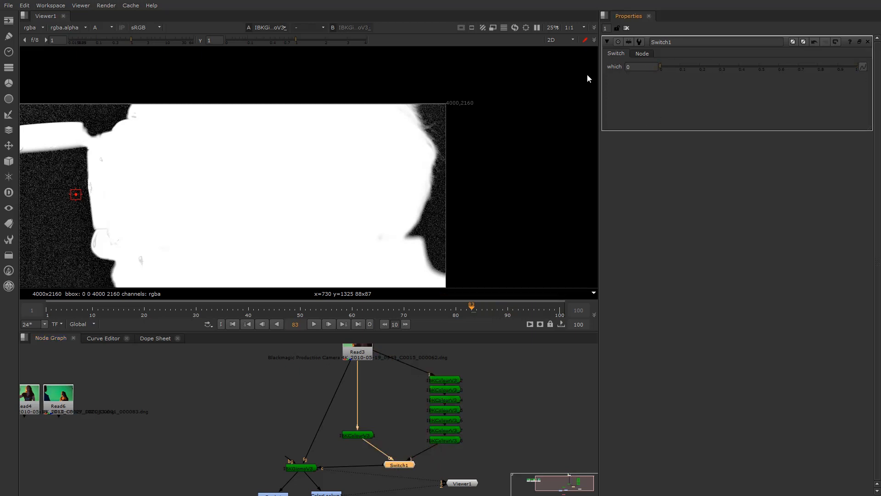
pyautogui.scroll(4, 441, 135)
pyautogui.moveTo(662, 67); pyautogui.dragTo(879, 67)
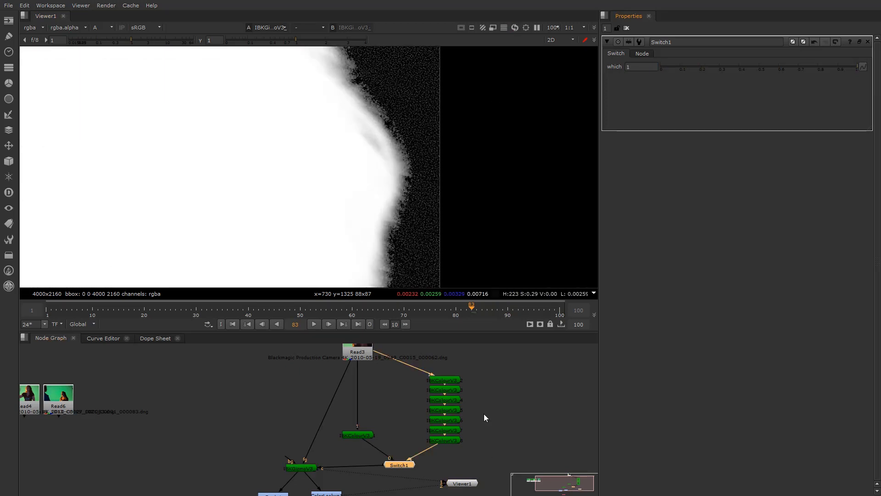
pyautogui.click(444, 441)
pyautogui.click(352, 437)
pyautogui.press('1')
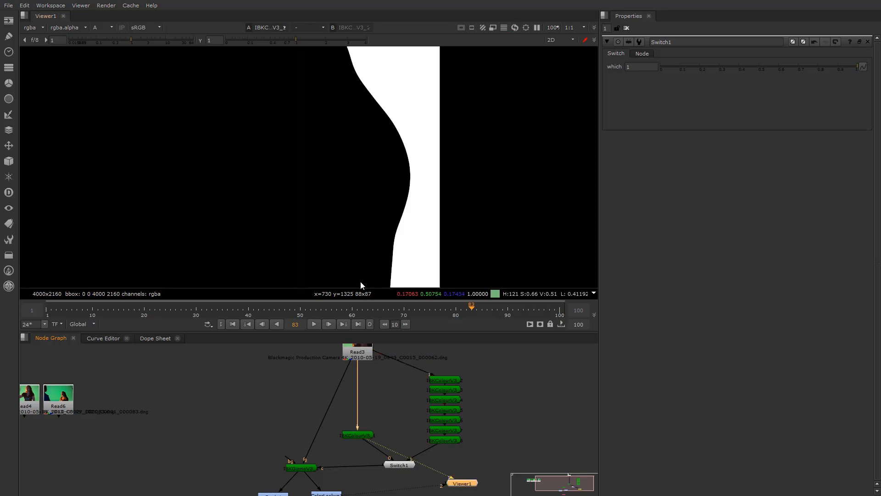
pyautogui.press('a')
# Wire IBKColourV3_8 to viewer input 2 and flip between the two clean plates
pyautogui.click(437, 440)
pyautogui.press('2')
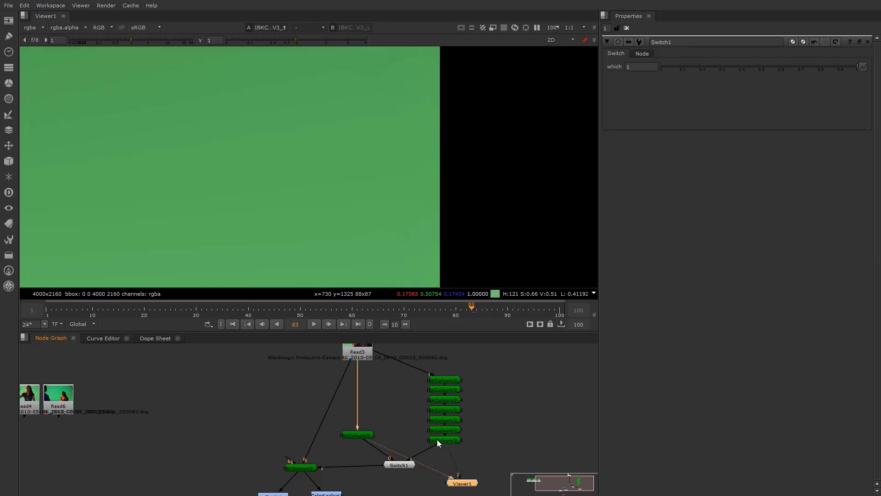
pyautogui.scroll(-1, 395, 234)
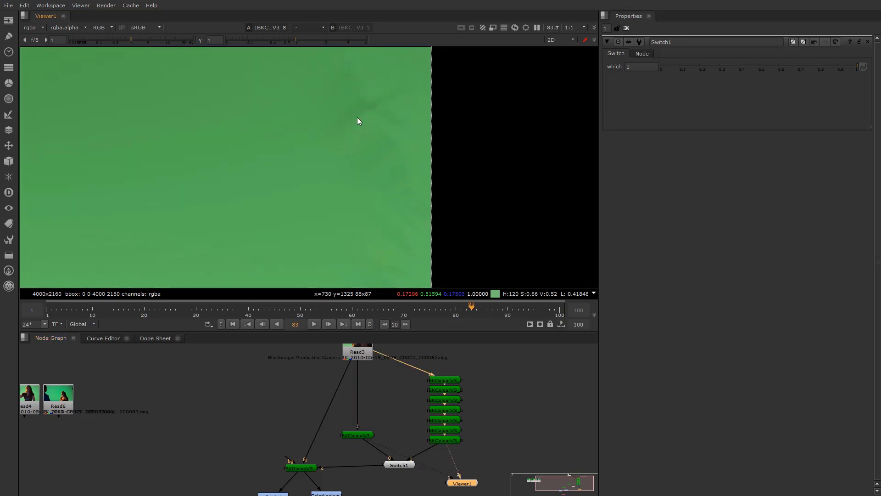
pyautogui.press('1')
pyautogui.press('2')
pyautogui.scroll(-1, 375, 134)
pyautogui.press('1')
pyautogui.press('2')
pyautogui.press('1')
pyautogui.press('2')
pyautogui.press('1')
pyautogui.press('2')
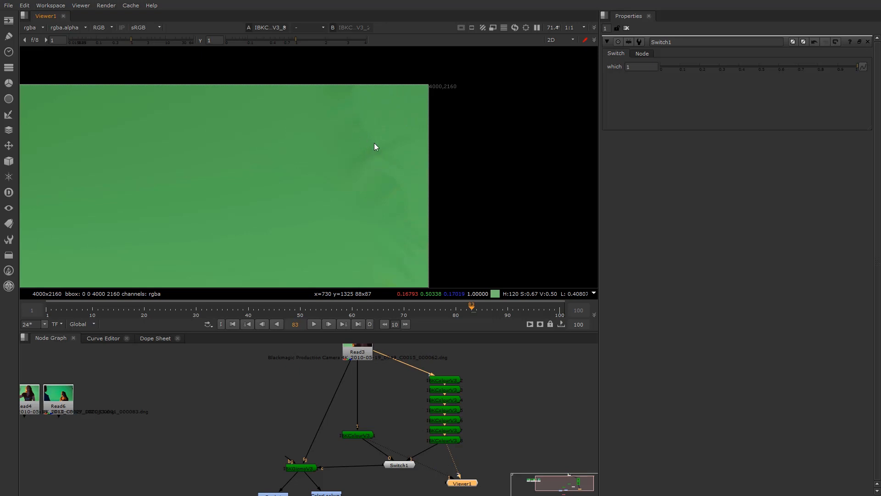
# Keep toggling between the IBKColourV3_1 and IBKColourV3_8 clean plates, ending on IBKColourV3_8
pyautogui.press('1')
pyautogui.scroll(6, 387, 139)
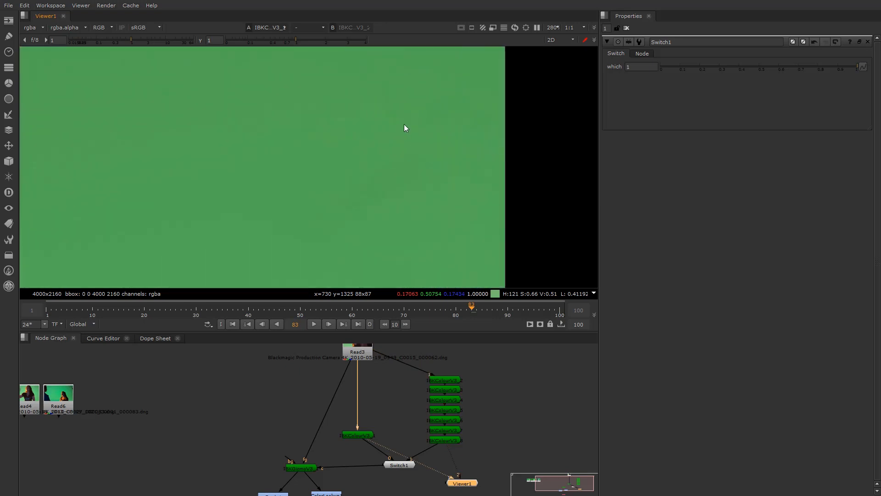
pyautogui.press('2')
pyautogui.press('1')
pyautogui.press('2')
pyautogui.press('1')
pyautogui.press('2')
pyautogui.press('1')
pyautogui.scroll(-13, 419, 137)
pyautogui.scroll(4, 390, 167)
pyautogui.press('2')
# Put IBKColourV3_8 on viewer input 1 and show its alpha matte
pyautogui.click(433, 438)
pyautogui.press('1')
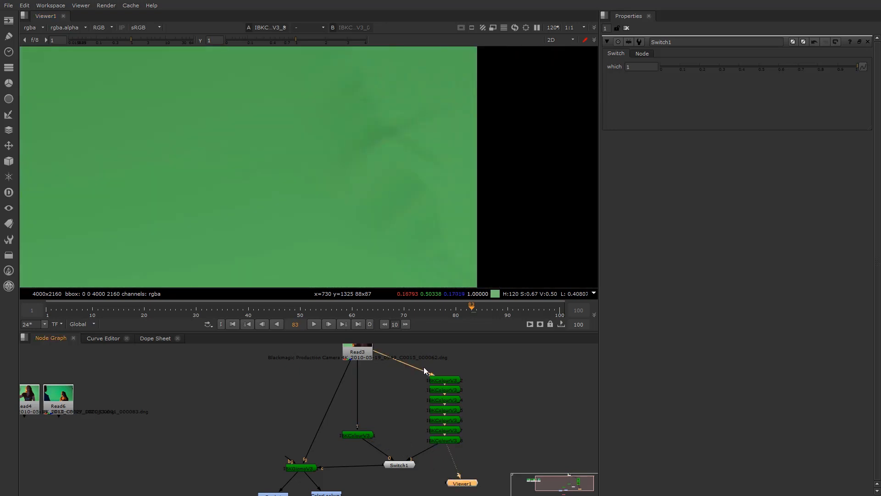
pyautogui.press('a')
pyautogui.scroll(-7, 281, 228)
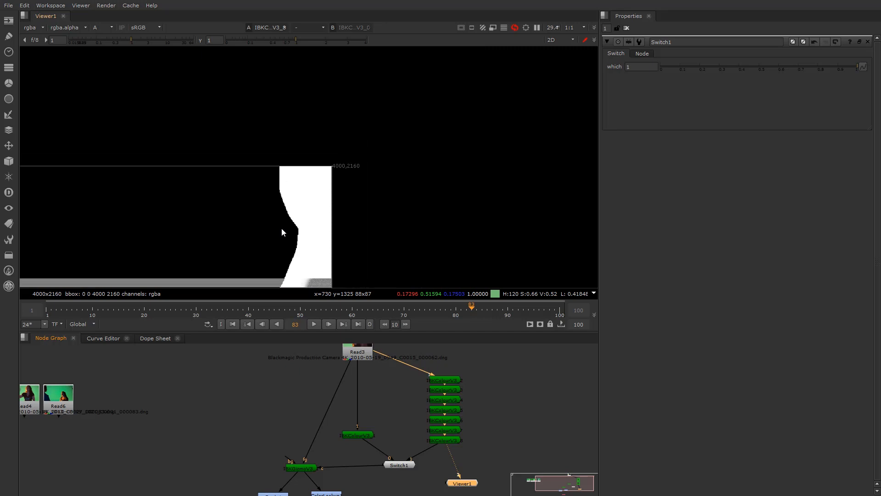
# View the IBKColourV3_2 and IBKColourV3_4 outputs in colour on viewer input 2
pyautogui.click(441, 379)
pyautogui.press('2')
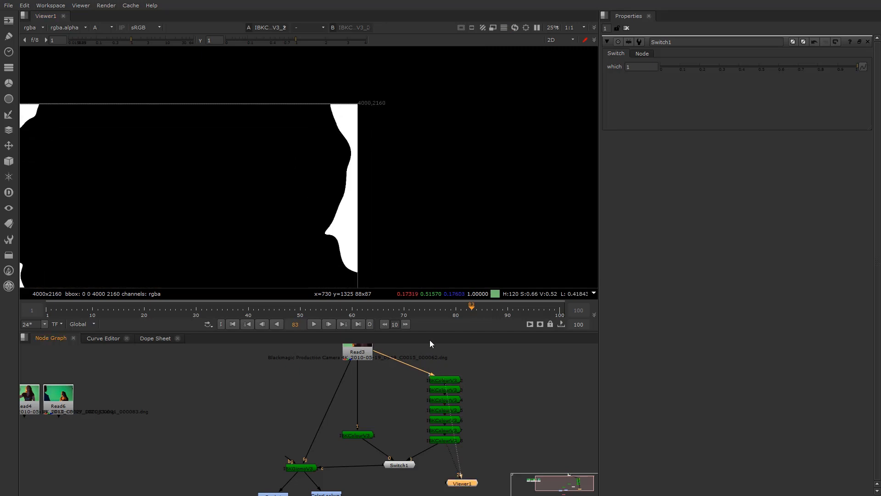
pyautogui.press('a')
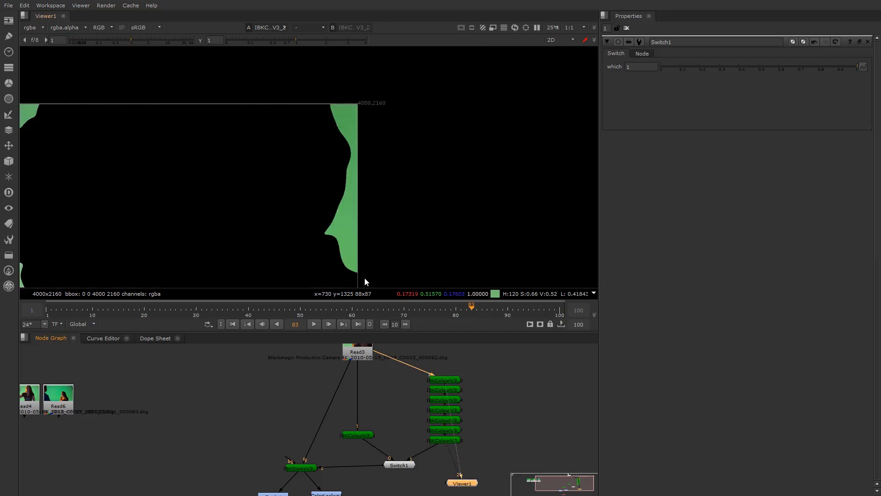
pyautogui.click(445, 400)
pyautogui.press('2')
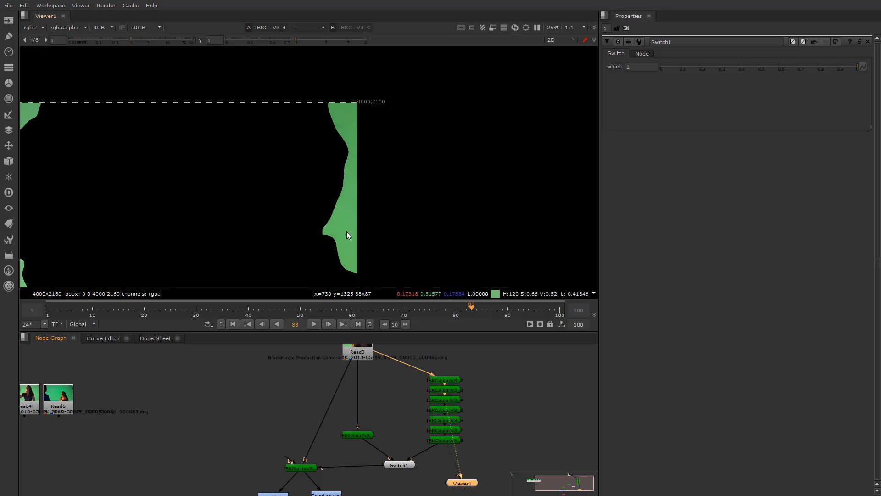
# Select IBKColourV3_3 and reframe the viewer image and node graph
pyautogui.click(448, 391)
pyautogui.scroll(-3, 307, 172)
pyautogui.moveTo(307, 171); pyautogui.dragTo(413, 169, button='middle')
pyautogui.scroll(1, 413, 169)
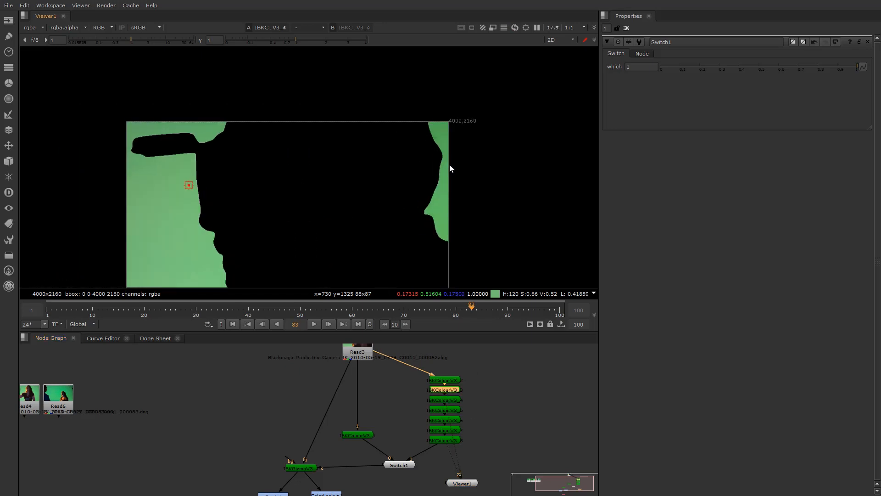
pyautogui.moveTo(422, 443); pyautogui.dragTo(424, 434, button='middle')
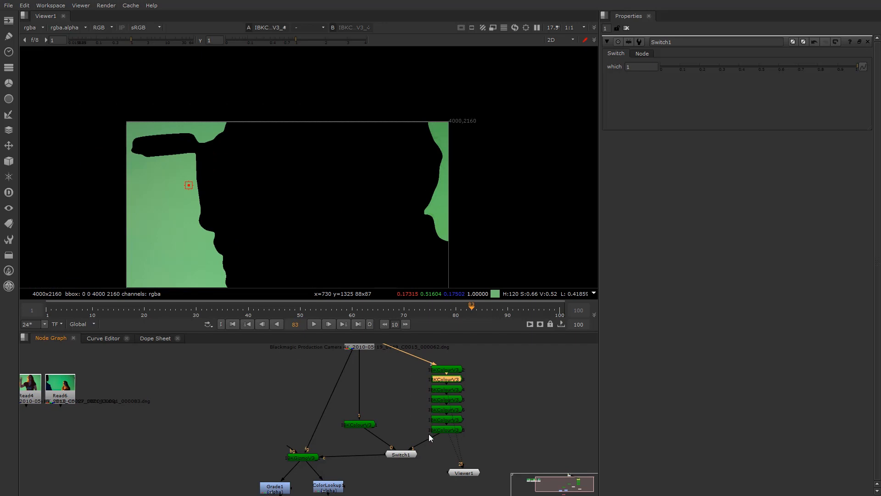
pyautogui.scroll(3, 429, 434)
# Compare IBKColourV3_1 against the final IBKColourV3_8 clean plate in full colour
pyautogui.keyDown('ctrl'); pyautogui.keyDown('shift'); pyautogui.click(456, 422); pyautogui.keyUp('shift'); pyautogui.keyUp('ctrl')
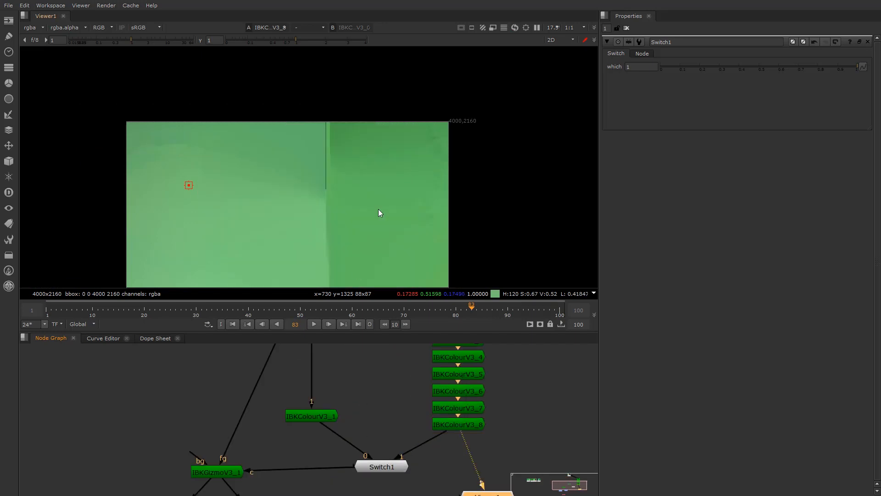
pyautogui.keyDown('ctrl'); pyautogui.keyDown('shift'); pyautogui.click(328, 417); pyautogui.keyUp('shift'); pyautogui.keyUp('ctrl')
pyautogui.keyDown('ctrl'); pyautogui.keyDown('shift'); pyautogui.click(457, 427); pyautogui.keyUp('shift'); pyautogui.keyUp('ctrl')
pyautogui.scroll(3, 417, 133)
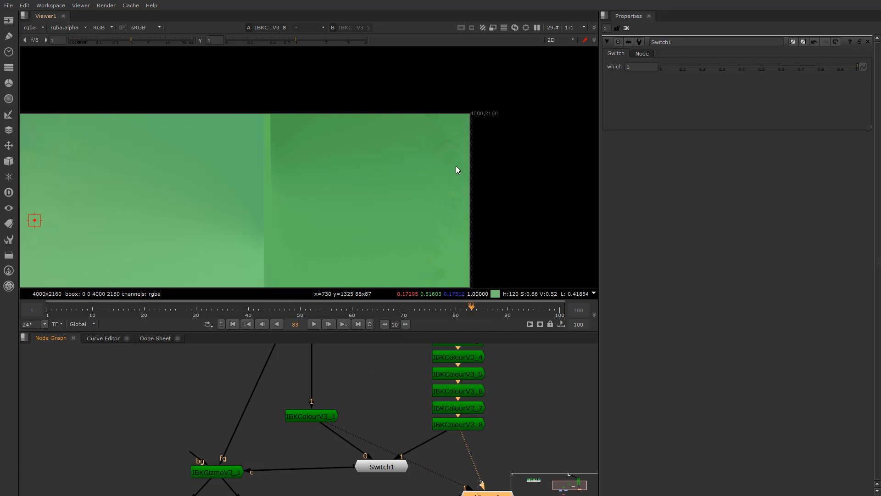
pyautogui.press('1')
pyautogui.press('2')
pyautogui.moveTo(460, 377); pyautogui.dragTo(454, 448, button='middle')
# Open IBKColourV3_2's settings and frame its output on viewer input 1
pyautogui.scroll(1, 453, 393)
pyautogui.doubleClick(452, 392)
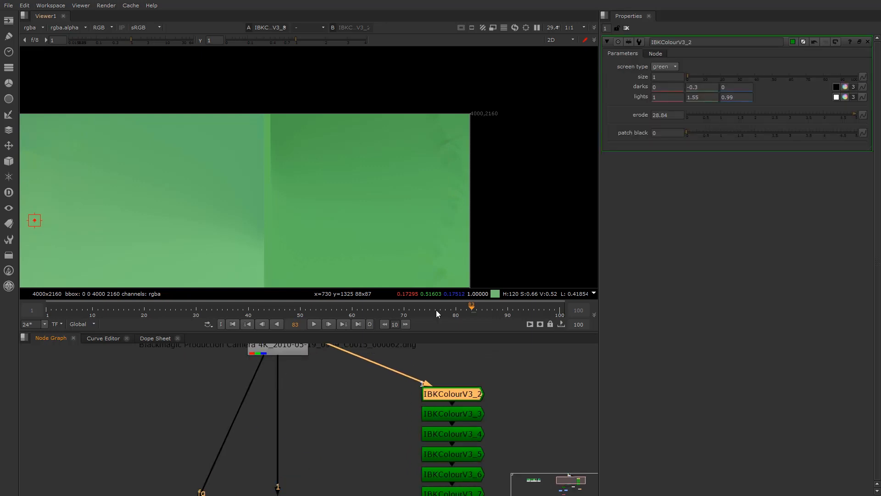
pyautogui.press('1')
pyautogui.scroll(4, 457, 146)
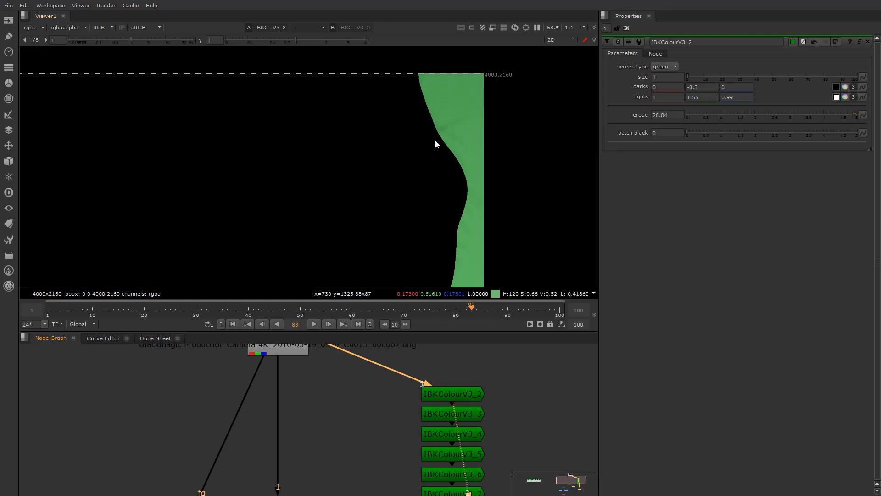
pyautogui.scroll(-5, 380, 195)
pyautogui.moveTo(321, 252); pyautogui.dragTo(352, 208, button='middle')
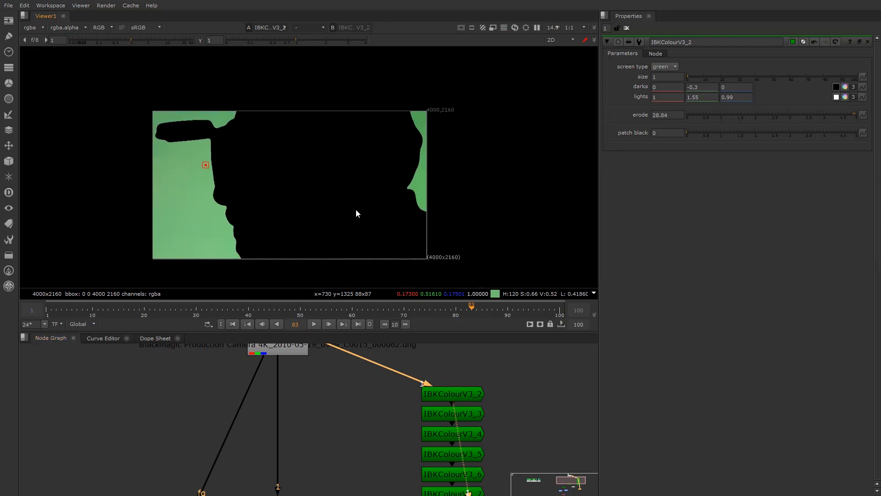
pyautogui.scroll(-3, 482, 433)
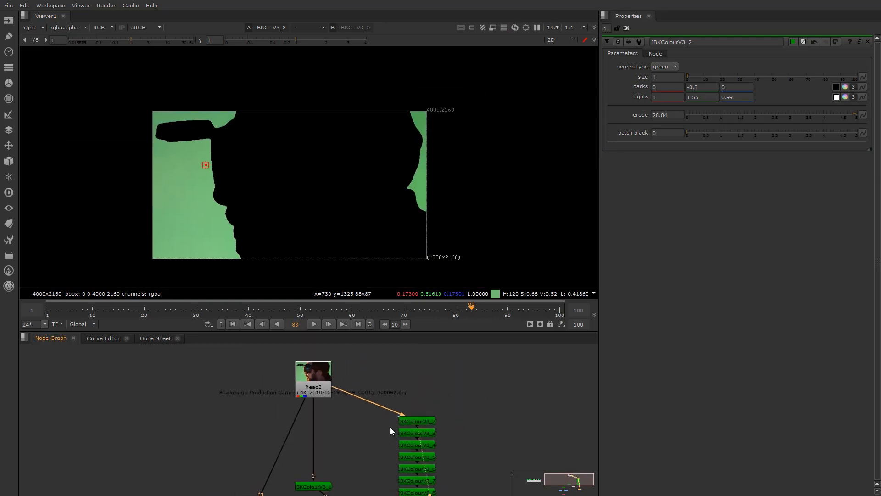
# Move IBKColourV3_2 up out of the stack and display its alpha matte
pyautogui.moveTo(411, 423); pyautogui.dragTo(412, 386)
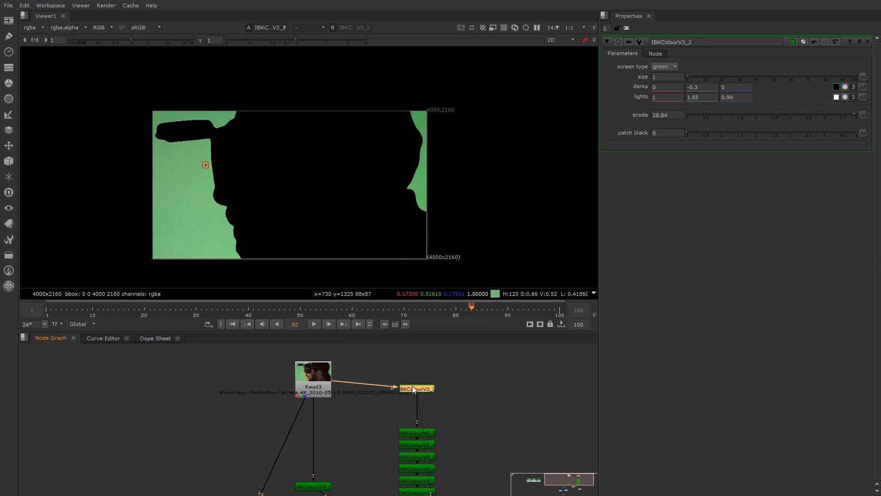
pyautogui.scroll(2, 412, 385)
pyautogui.scroll(1, 422, 401)
pyautogui.scroll(1, 423, 418)
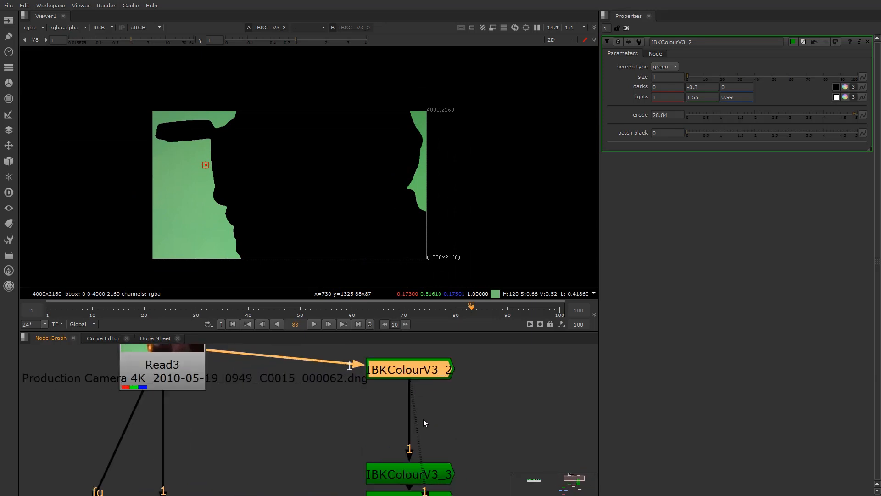
pyautogui.moveTo(414, 374); pyautogui.dragTo(411, 387)
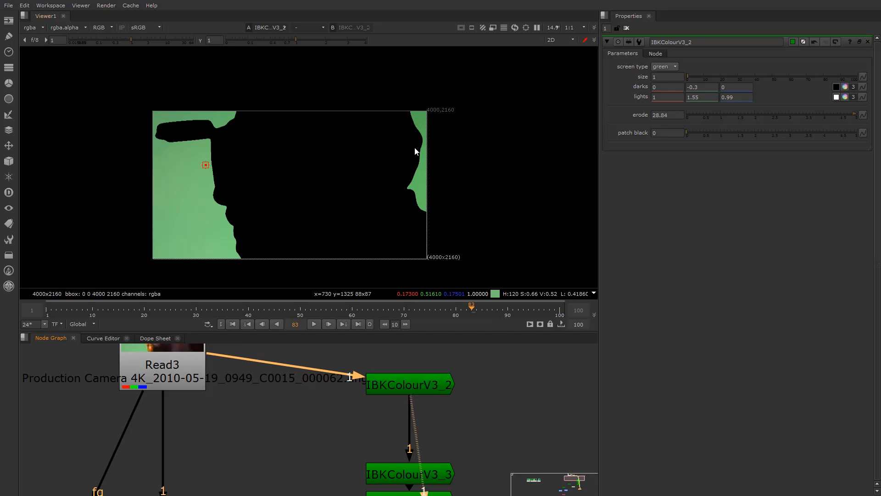
pyautogui.press('a')
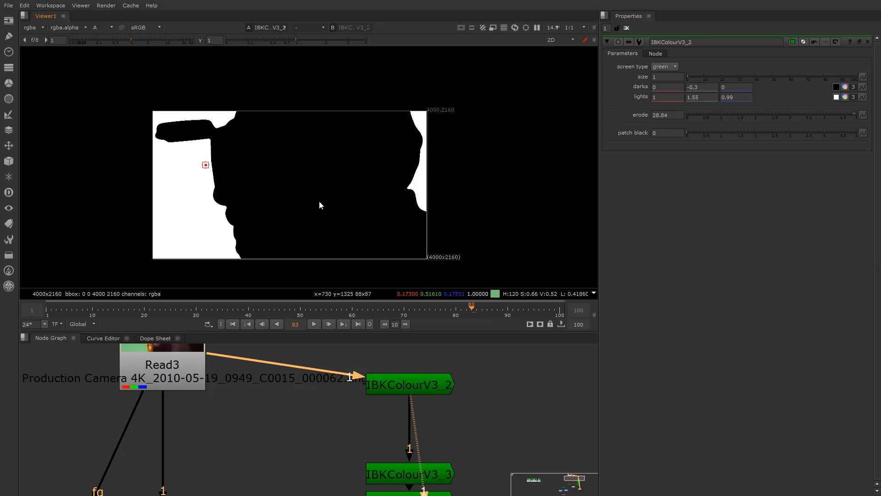
pyautogui.moveTo(435, 391); pyautogui.dragTo(424, 365)
pyautogui.click(489, 415)
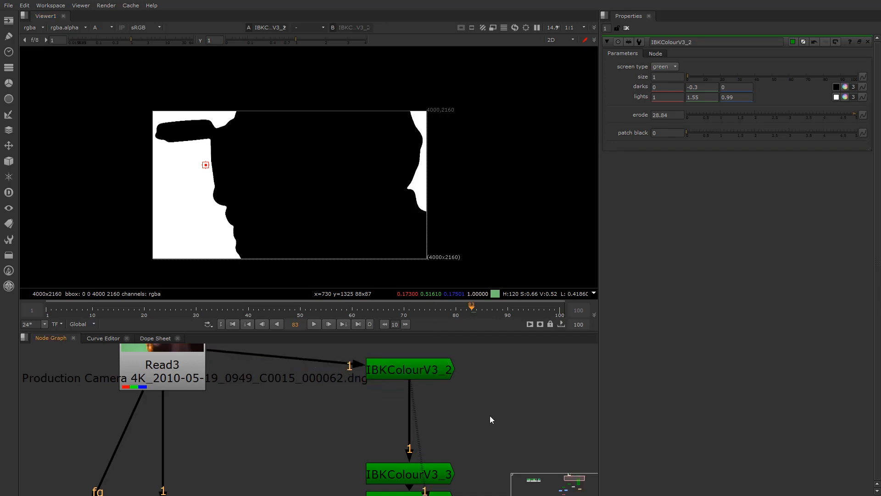
pyautogui.press('Tab')
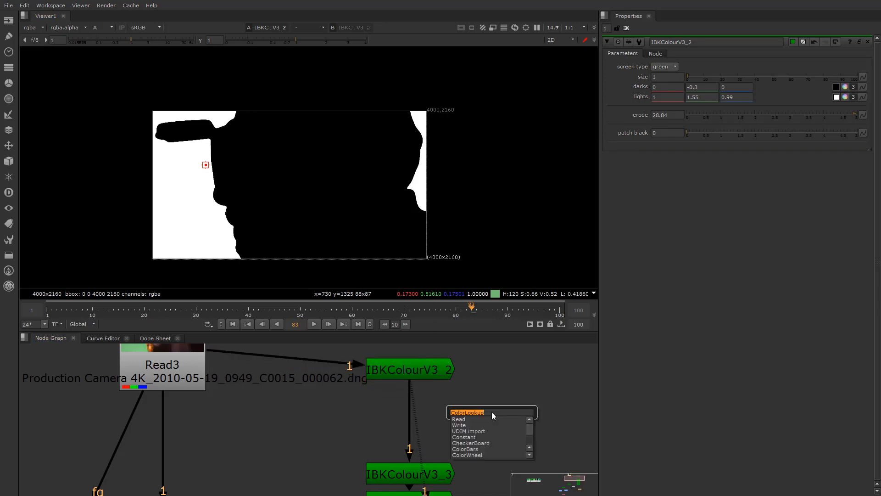
# Insert a Merge node (Merge1) after IBKColourV3_2 and align it underneath
pyautogui.write('m')
pyautogui.press('BackSpace')
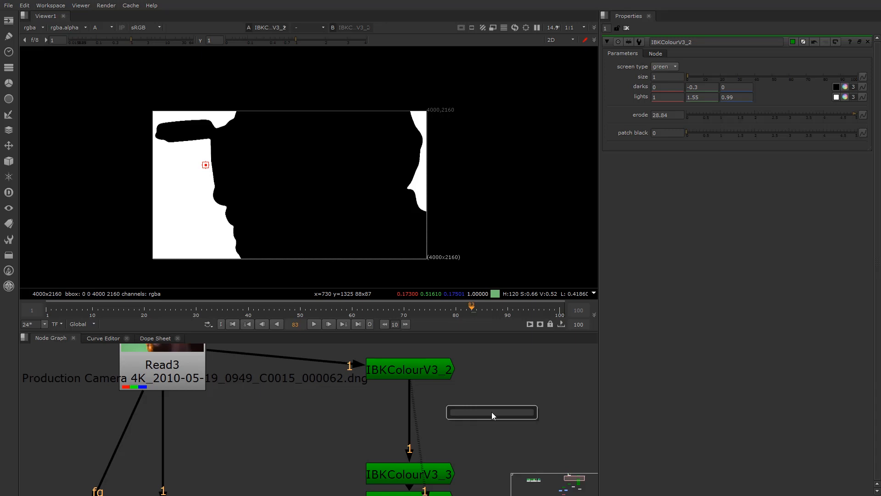
pyautogui.write('mer')
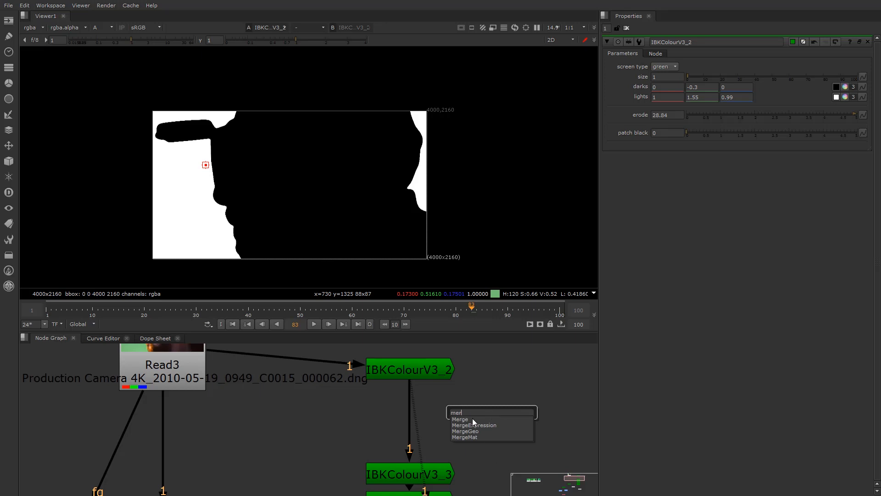
pyautogui.click(473, 419)
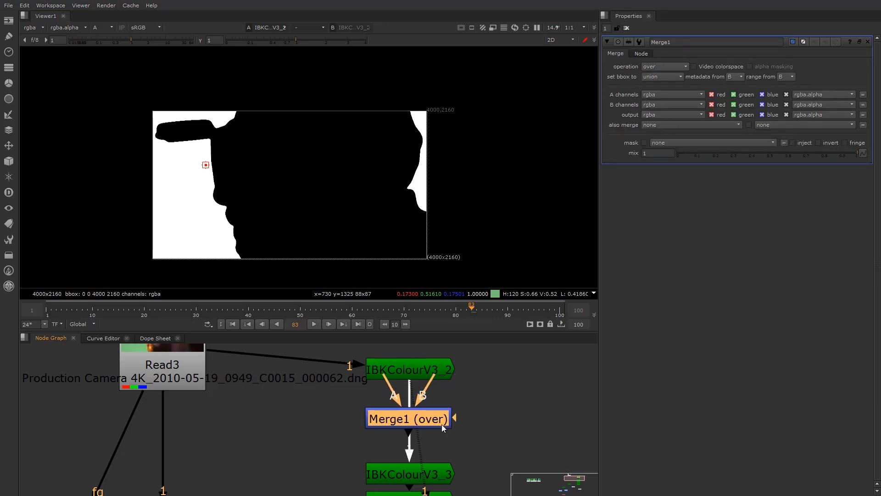
pyautogui.moveTo(396, 424)
pyautogui.mouseDown()
pyautogui.moveTo(395, 433)
pyautogui.moveTo(393, 423)
pyautogui.mouseUp()
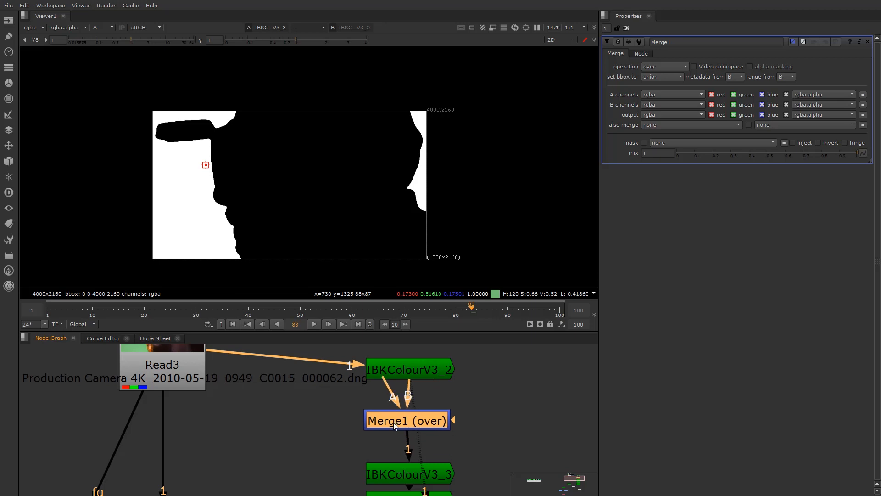
pyautogui.moveTo(392, 422); pyautogui.dragTo(394, 424)
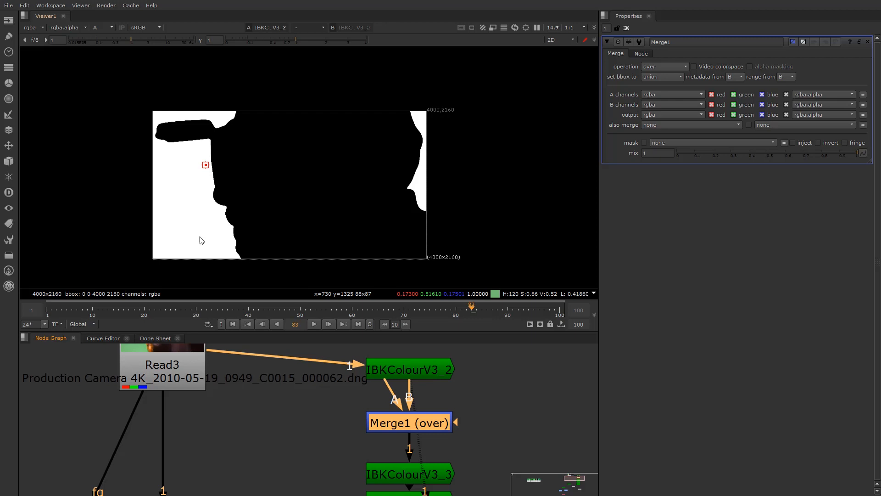
pyautogui.moveTo(406, 427); pyautogui.dragTo(407, 430)
# Create a Roto node and connect Roto1 to Merge1's A input
pyautogui.click(522, 418)
pyautogui.click(400, 427)
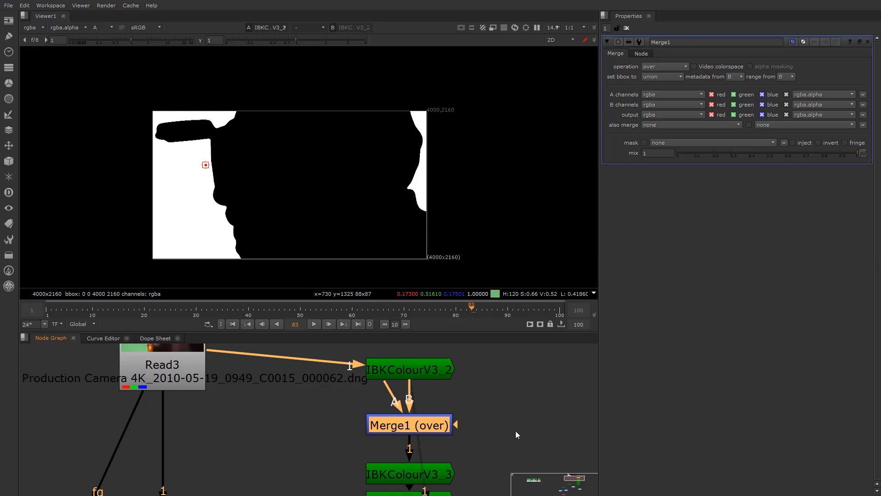
pyautogui.click(526, 426)
pyautogui.press('o')
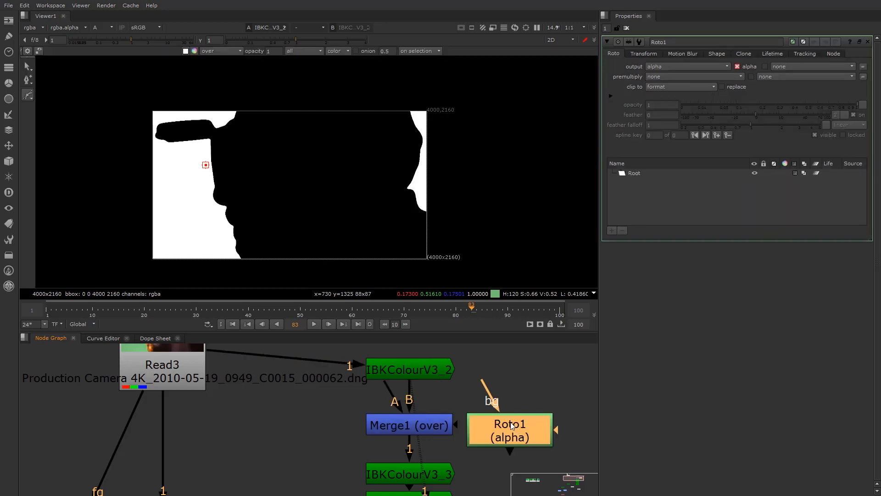
pyautogui.moveTo(386, 387); pyautogui.dragTo(561, 425)
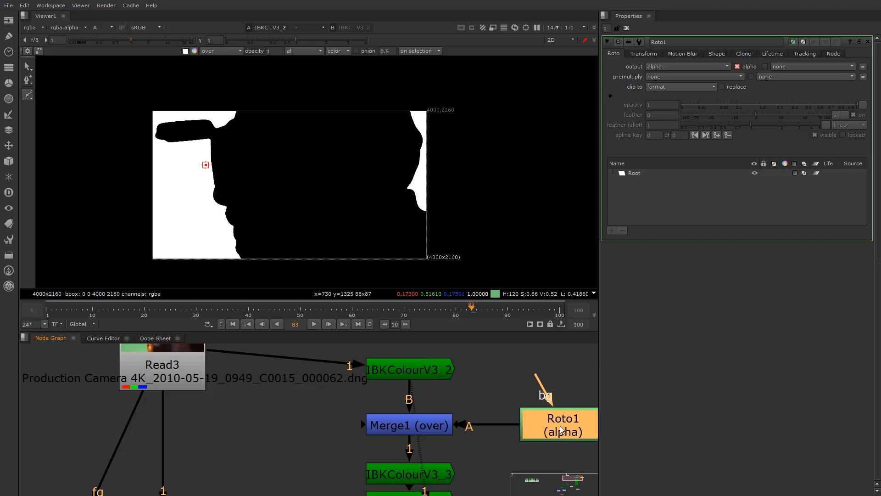
# View Merge1 in colour, select Roto1, and frame the image's top-right edge
pyautogui.click(401, 424)
pyautogui.press('1')
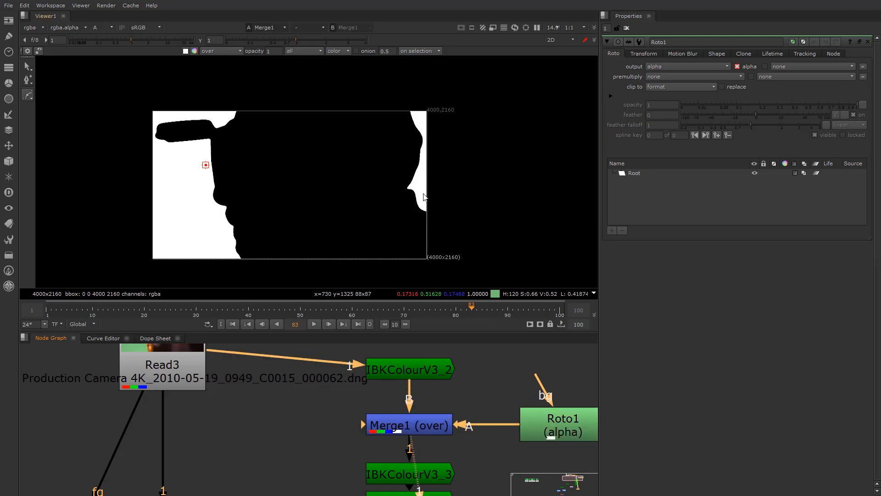
pyautogui.press('a')
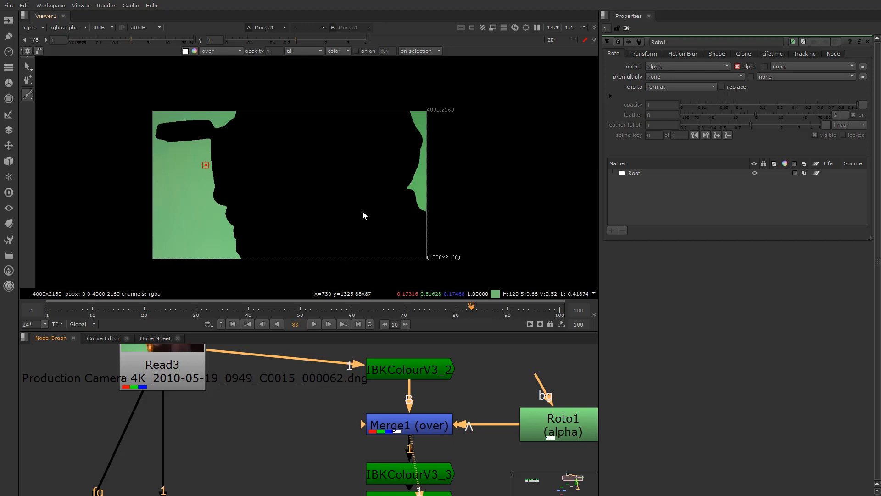
pyautogui.click(564, 426)
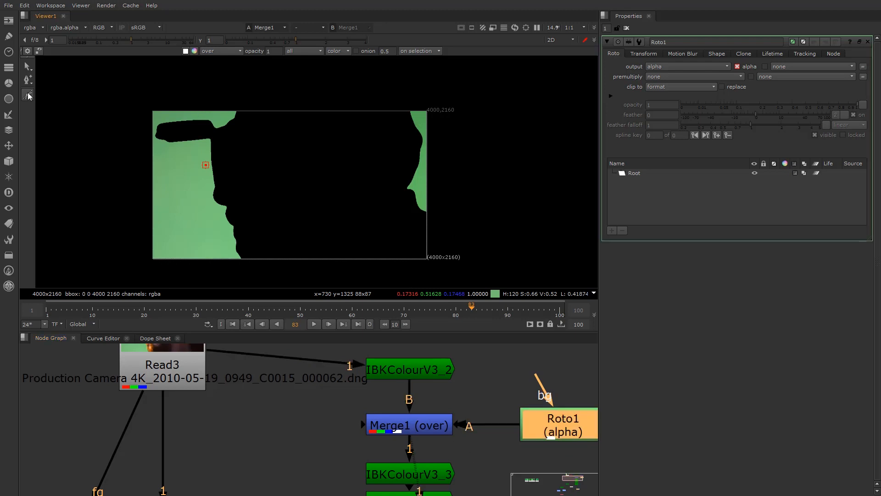
pyautogui.scroll(2, 330, 108)
pyautogui.moveTo(478, 117); pyautogui.dragTo(384, 141, button='middle')
pyautogui.scroll(3, 391, 191)
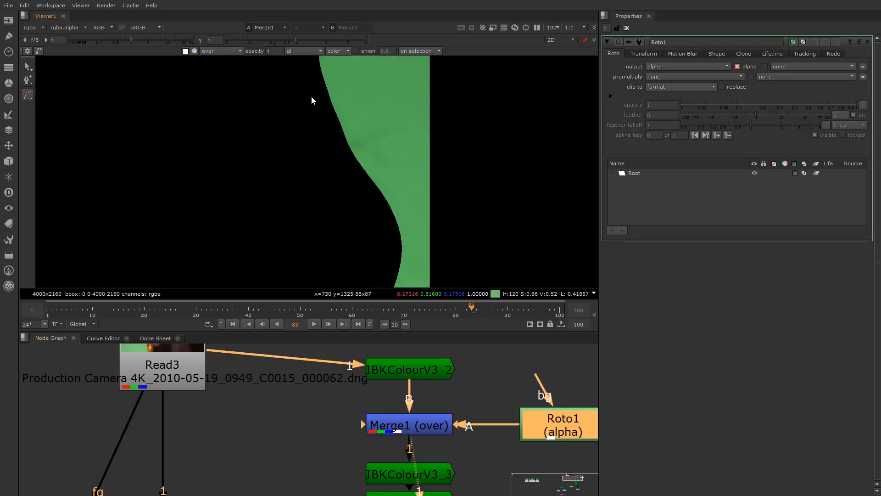
pyautogui.moveTo(311, 97); pyautogui.dragTo(299, 156, button='middle')
pyautogui.click(299, 128)
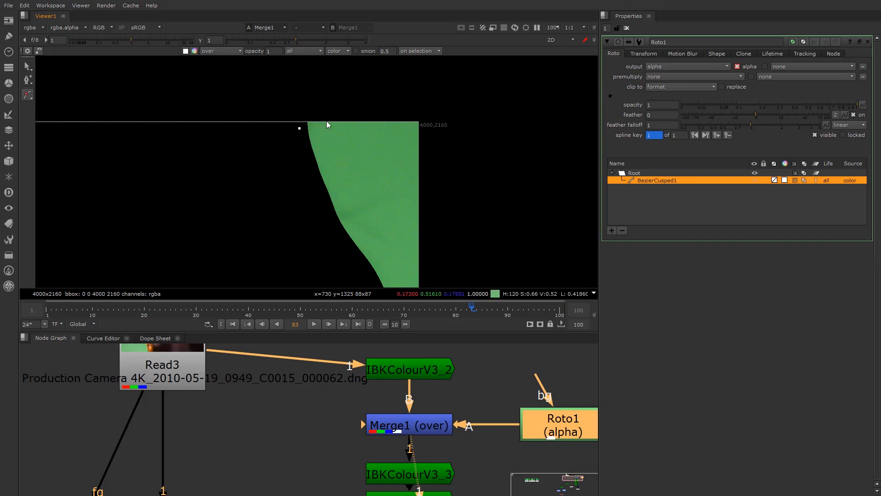
pyautogui.click(623, 230)
# Draw a closed Bezier shape in Roto1 tracing the notch along the green edge
pyautogui.rightClick(29, 95)
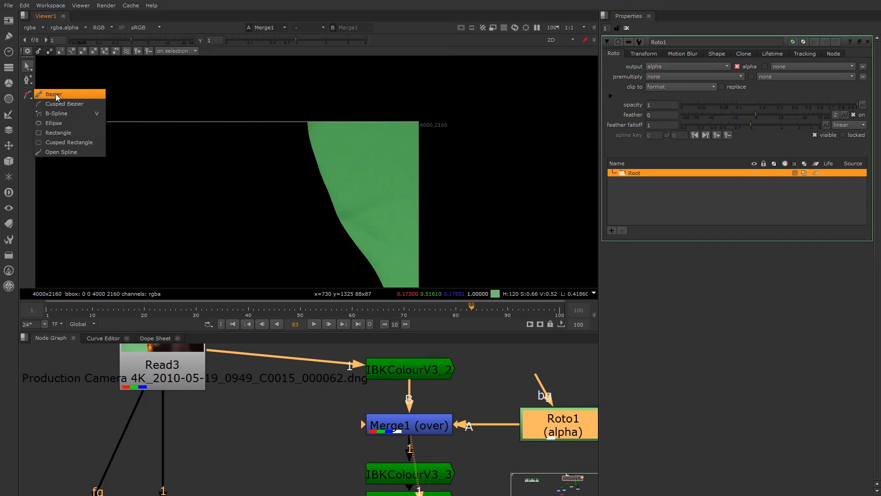
pyautogui.click(53, 94)
pyautogui.moveTo(315, 107); pyautogui.dragTo(346, 128)
pyautogui.moveTo(402, 214); pyautogui.dragTo(395, 225)
pyautogui.moveTo(410, 255); pyautogui.dragTo(418, 263)
pyautogui.moveTo(402, 277); pyautogui.dragTo(394, 235, button='middle')
pyautogui.moveTo(388, 252); pyautogui.dragTo(388, 263)
pyautogui.click(360, 259)
pyautogui.click(302, 167)
pyautogui.click(285, 94)
pyautogui.click(307, 64)
# Select Merge1 and view its alpha channel
pyautogui.scroll(-1, 294, 163)
pyautogui.scroll(-2, 294, 163)
pyautogui.click(420, 427)
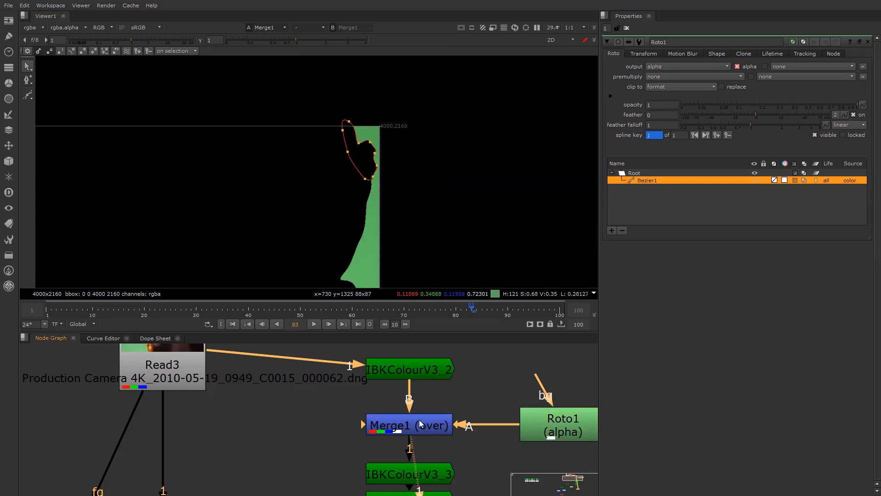
pyautogui.press('a')
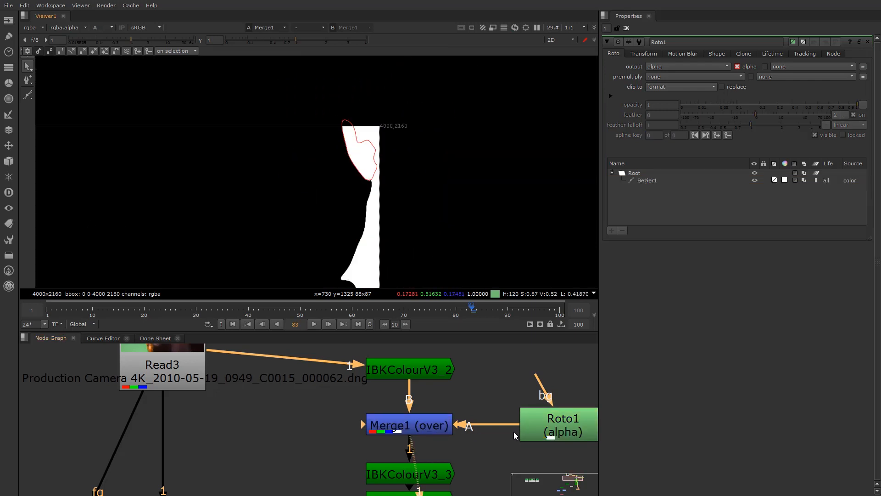
# Set Merge1's operation to stencil and return the viewer to colour
pyautogui.doubleClick(443, 425)
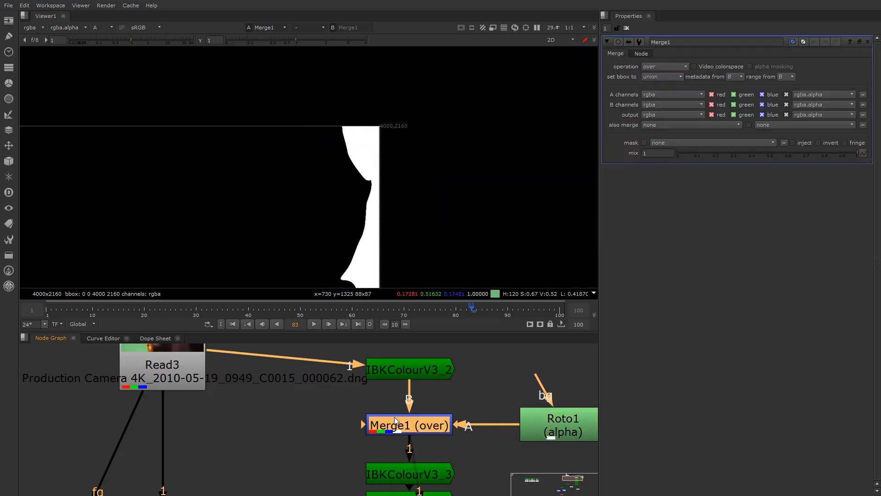
pyautogui.click(672, 66)
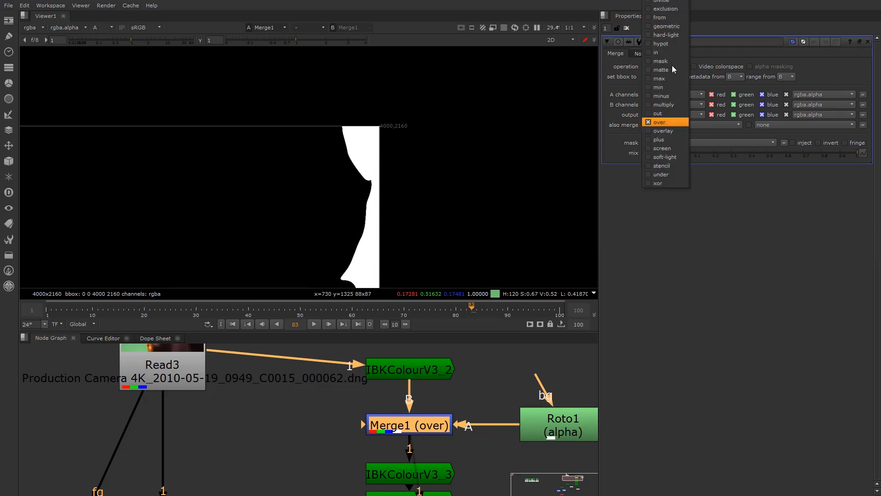
pyautogui.click(664, 166)
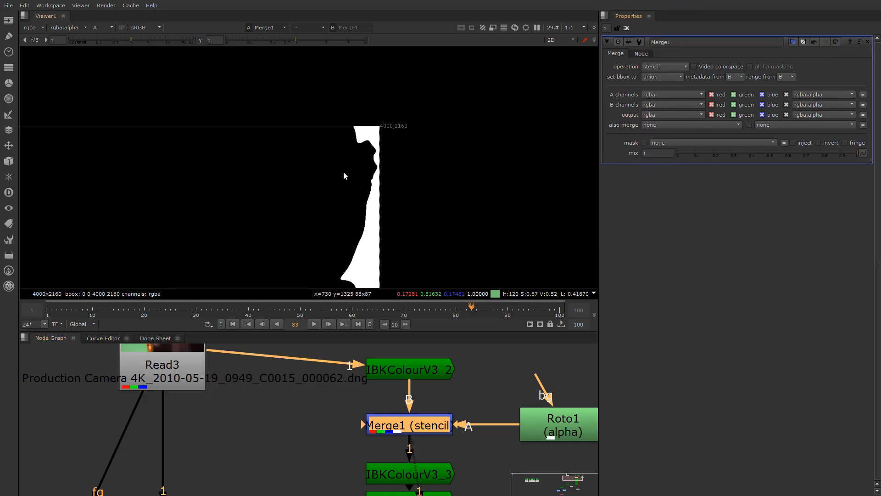
pyautogui.scroll(-3, 345, 171)
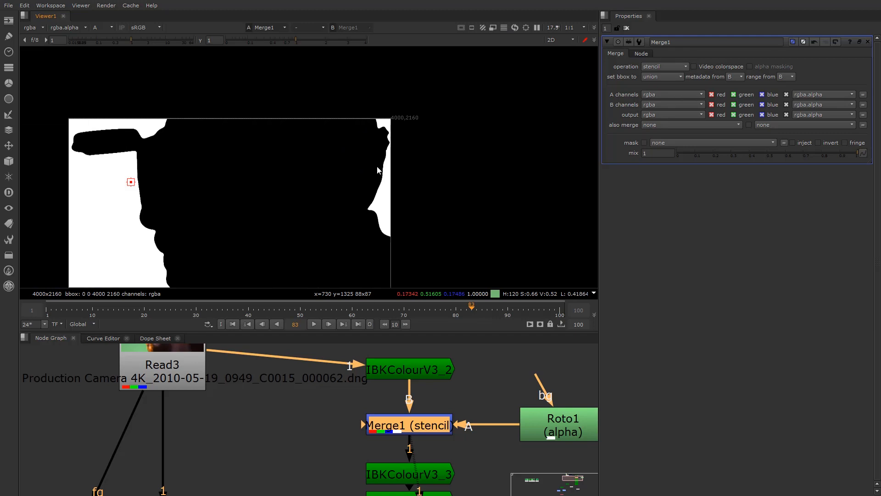
pyautogui.scroll(8, 382, 129)
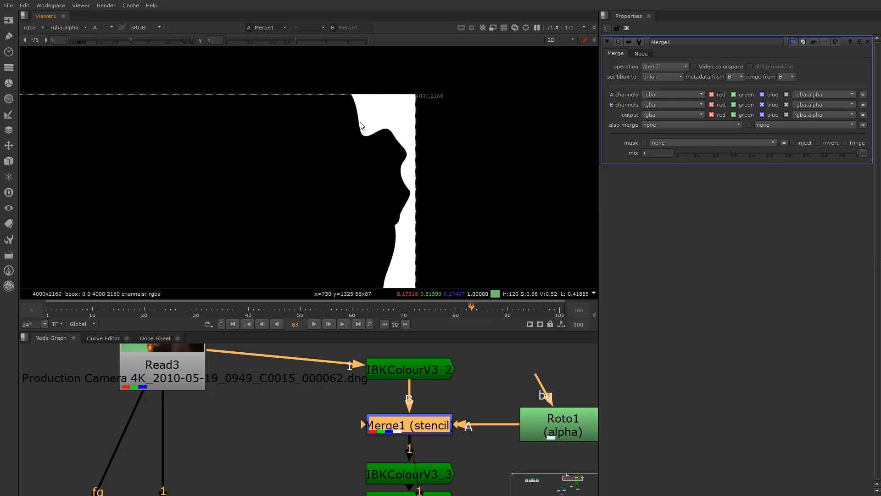
pyautogui.press('a')
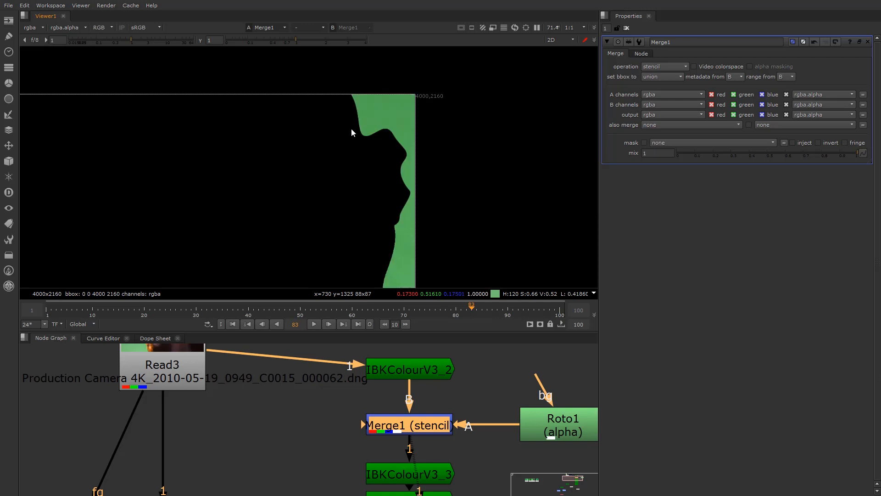
# View IBKColourV3_3's output on viewer input 1 and zoom in on it
pyautogui.moveTo(447, 491); pyautogui.dragTo(433, 420, button='middle')
pyautogui.click(401, 403)
pyautogui.press('1')
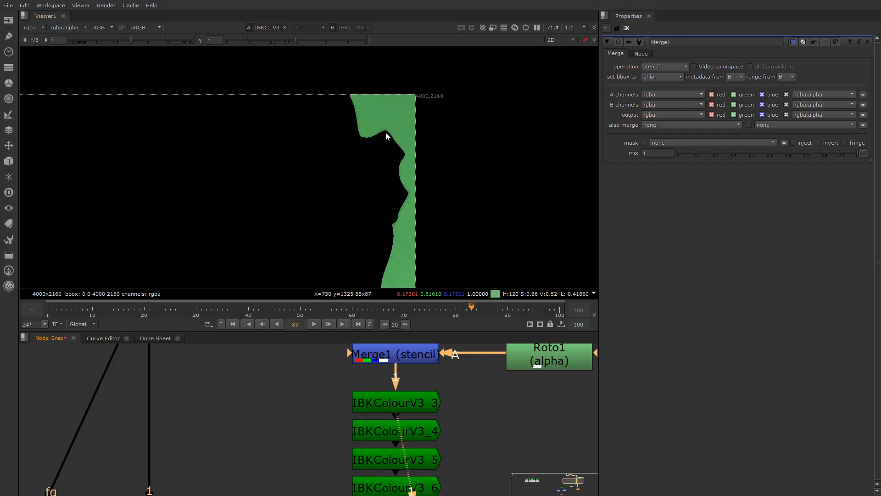
pyautogui.scroll(6, 385, 132)
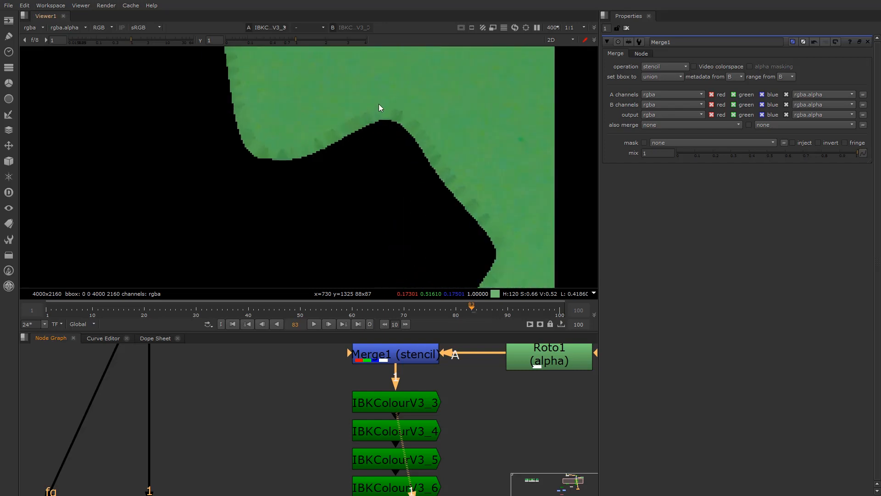
pyautogui.scroll(1, 418, 115)
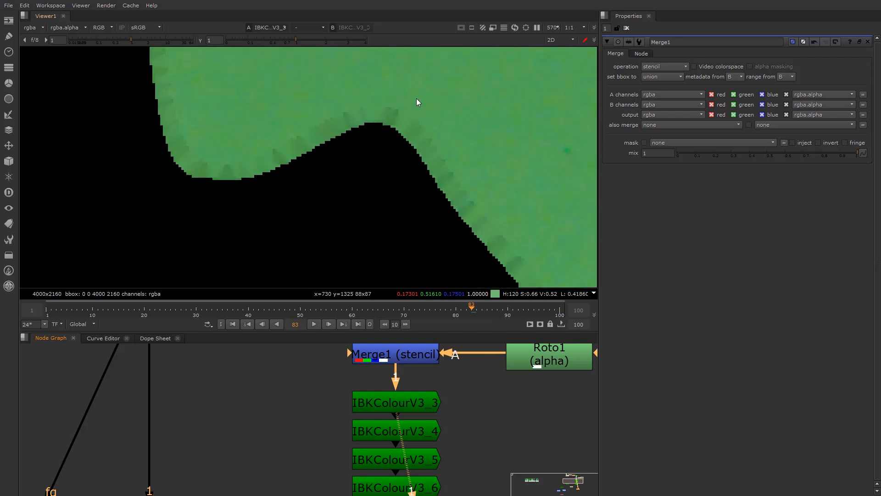
pyautogui.scroll(-3, 334, 430)
pyautogui.scroll(1, 325, 430)
# Open Roto1, test-move a point on Bezier1, and undo the move
pyautogui.scroll(2, 428, 409)
pyautogui.doubleClick(518, 425)
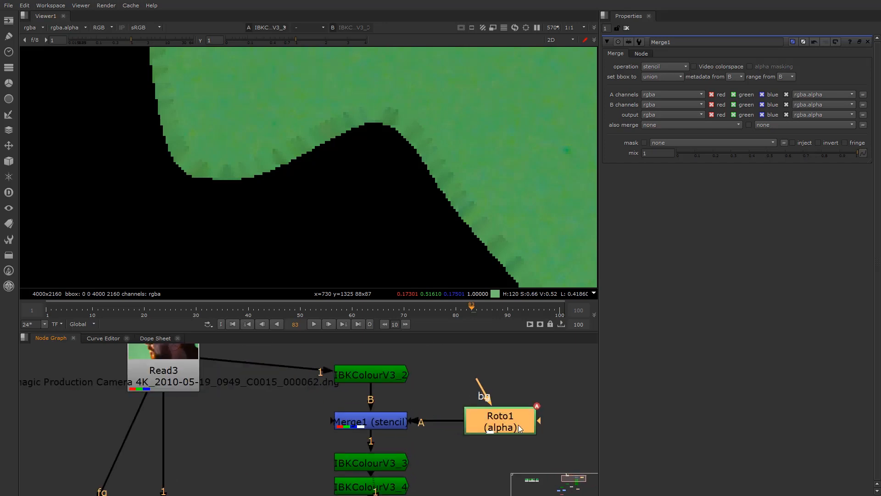
pyautogui.scroll(-1, 377, 166)
pyautogui.click(385, 130)
pyautogui.moveTo(420, 158); pyautogui.dragTo(462, 126)
pyautogui.hotkey('ctrl', 'z')
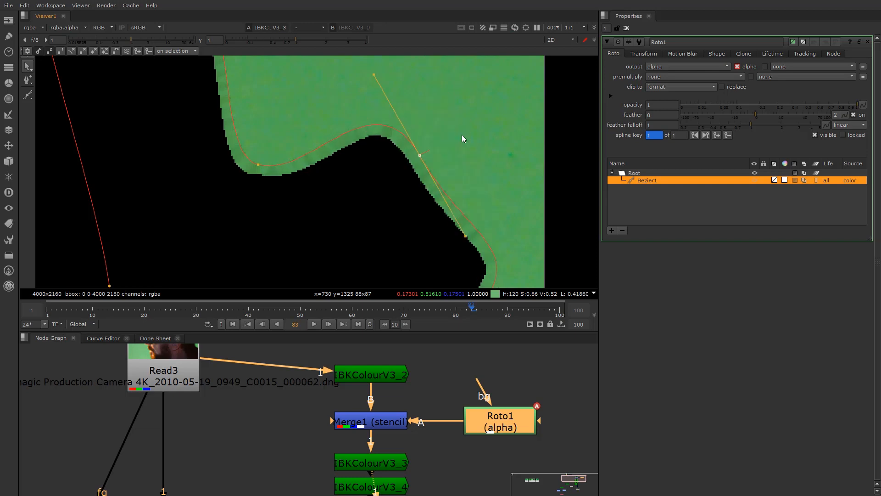
# View IBKColourV3_4's output in the viewer
pyautogui.moveTo(383, 382); pyautogui.dragTo(381, 310, button='middle')
pyautogui.click(373, 411)
pyautogui.press('1')
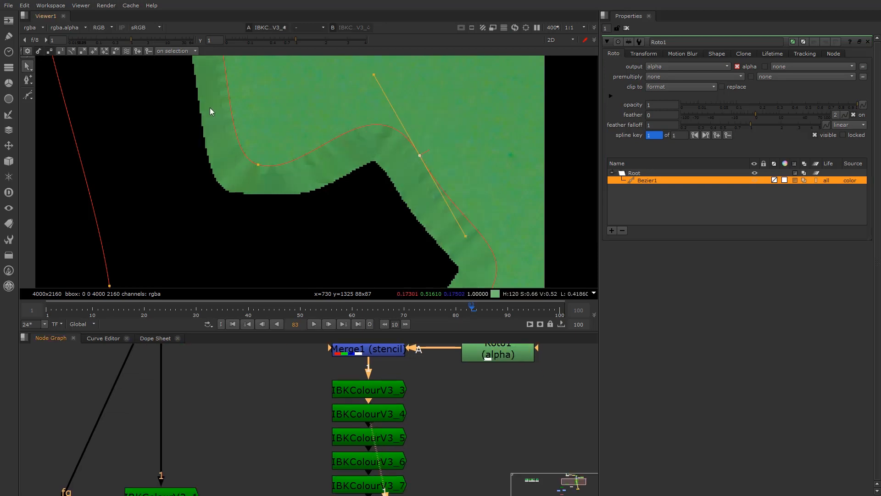
pyautogui.scroll(-2, 246, 104)
pyautogui.scroll(2, 462, 386)
pyautogui.moveTo(461, 386); pyautogui.dragTo(425, 474, button='middle')
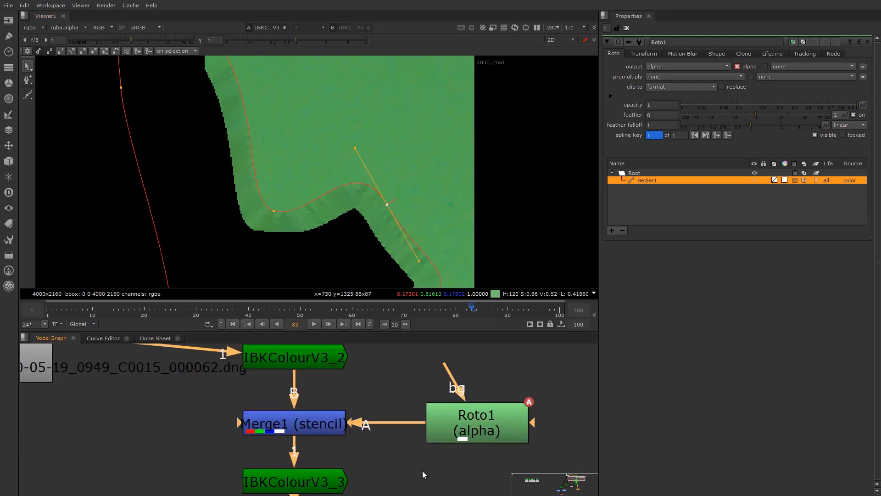
pyautogui.scroll(-3, 409, 442)
pyautogui.moveTo(430, 444); pyautogui.dragTo(377, 430, button='middle')
pyautogui.scroll(3, 371, 224)
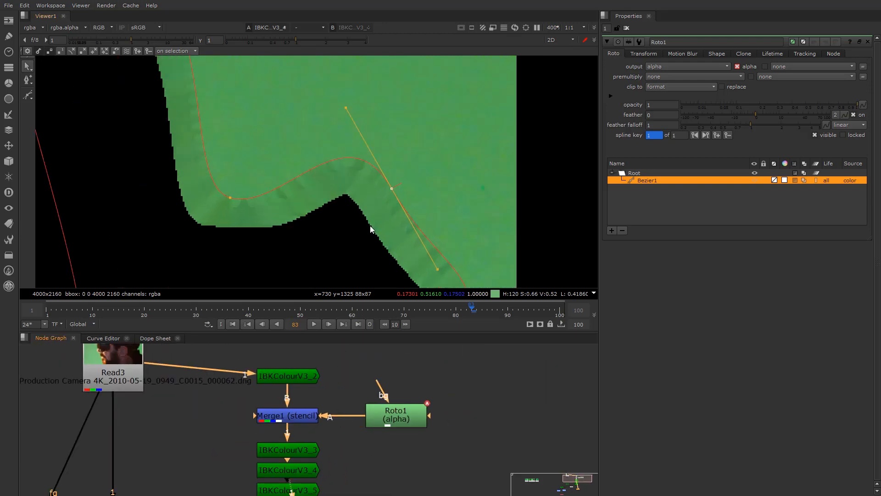
# View Roto1's alpha matte without handles, then shift Roto1 further right in the graph
pyautogui.press('1')
pyautogui.click(383, 202)
pyautogui.press('a')
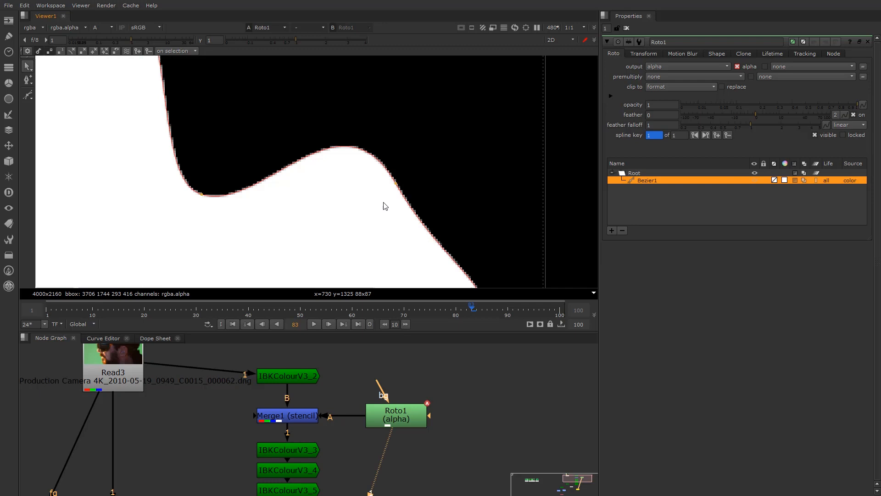
pyautogui.scroll(3, 383, 197)
pyautogui.scroll(4, 385, 165)
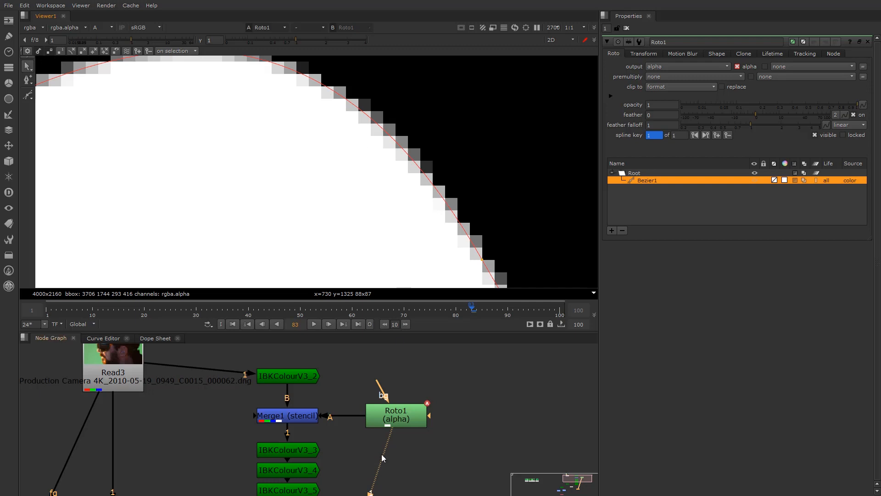
pyautogui.moveTo(399, 420); pyautogui.dragTo(459, 420)
pyautogui.click(365, 378)
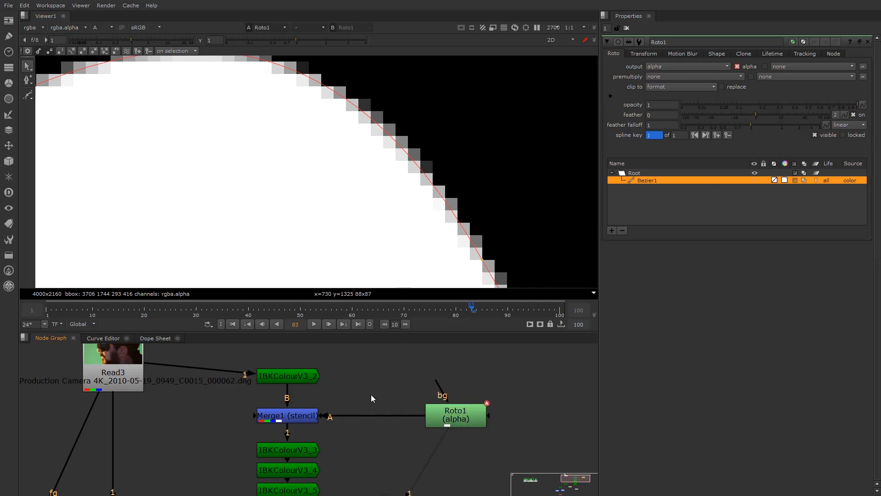
# Insert Grade2 between Roto1 and Merge1, limited to alpha, with whitepoint lowered to 0
pyautogui.press('g')
pyautogui.moveTo(373, 414); pyautogui.dragTo(374, 418)
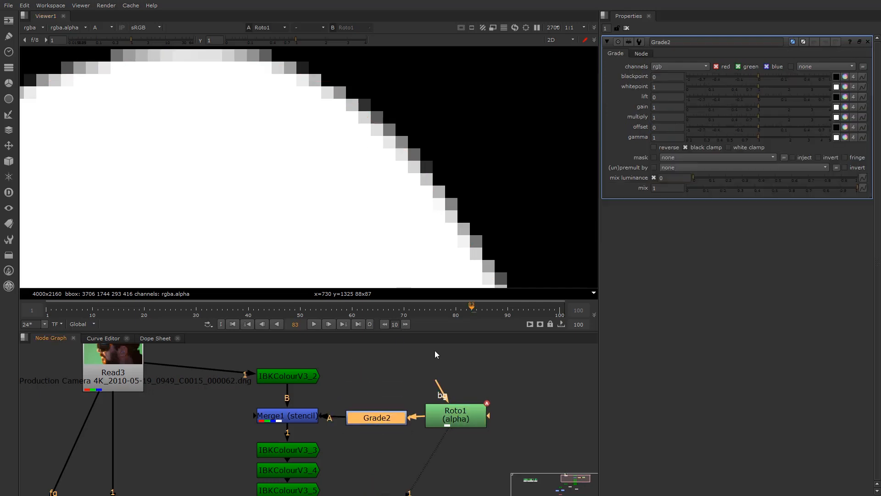
pyautogui.click(673, 67)
pyautogui.click(679, 113)
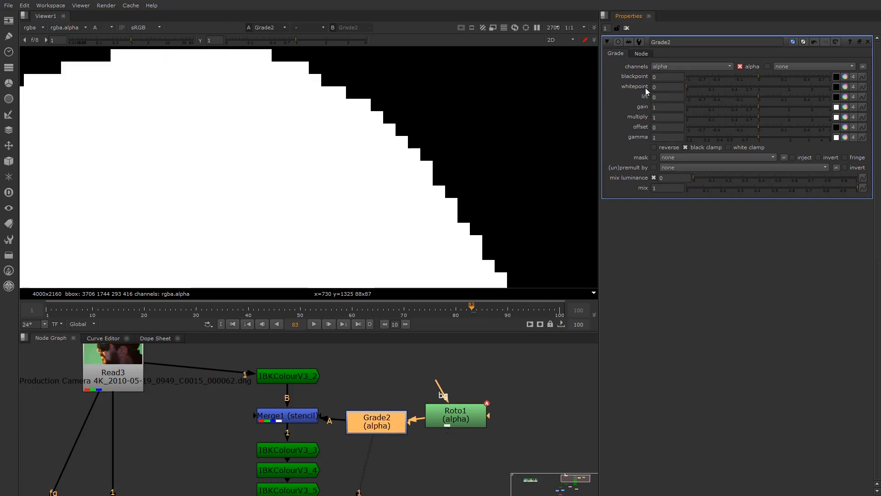
pyautogui.moveTo(707, 91); pyautogui.dragTo(671, 95)
# View IBKColourV3_3's output in full colour
pyautogui.click(296, 408)
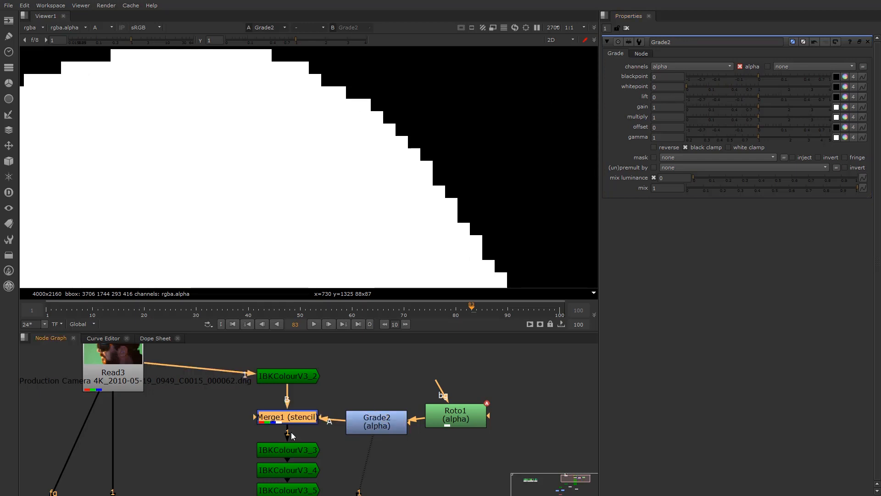
pyautogui.click(292, 444)
pyautogui.click(299, 416)
pyautogui.click(303, 449)
pyautogui.press('1')
pyautogui.press('a')
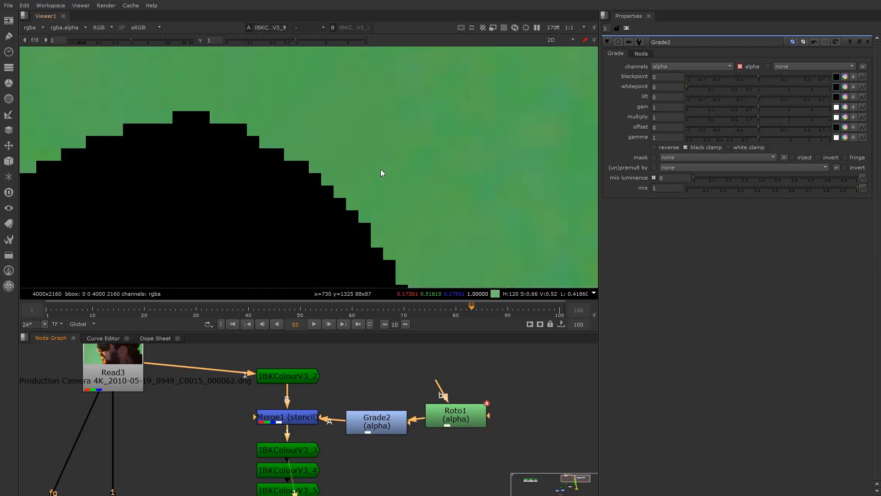
# Toggle Grade2 off and on to compare the hardened matte edge
pyautogui.click(389, 414)
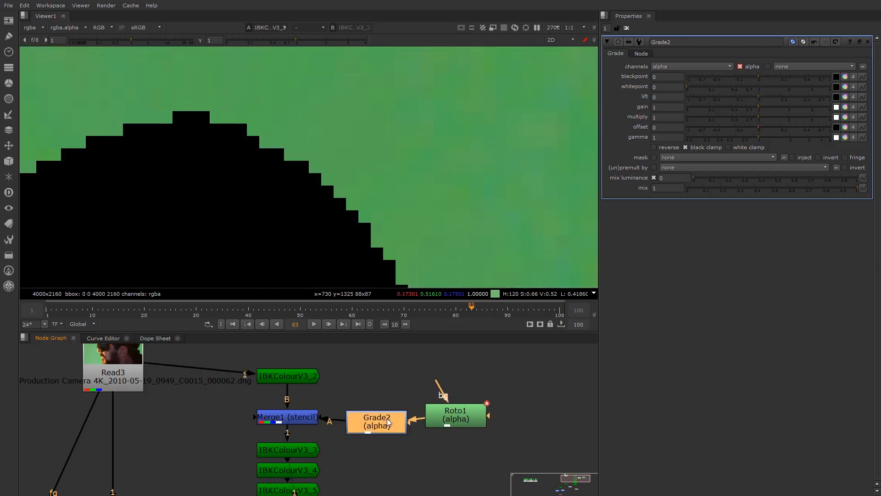
pyautogui.press('d')
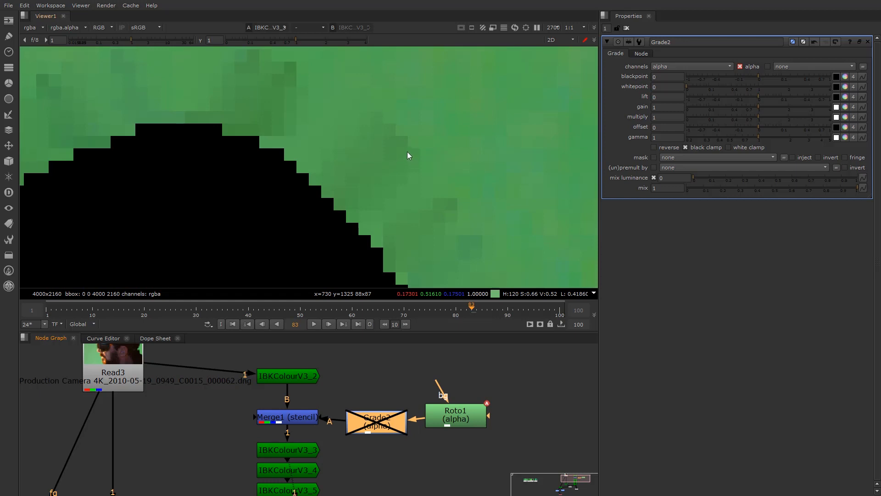
pyautogui.press('d')
pyautogui.press('d')
pyautogui.press('d')
pyautogui.press('d')
pyautogui.press('d')
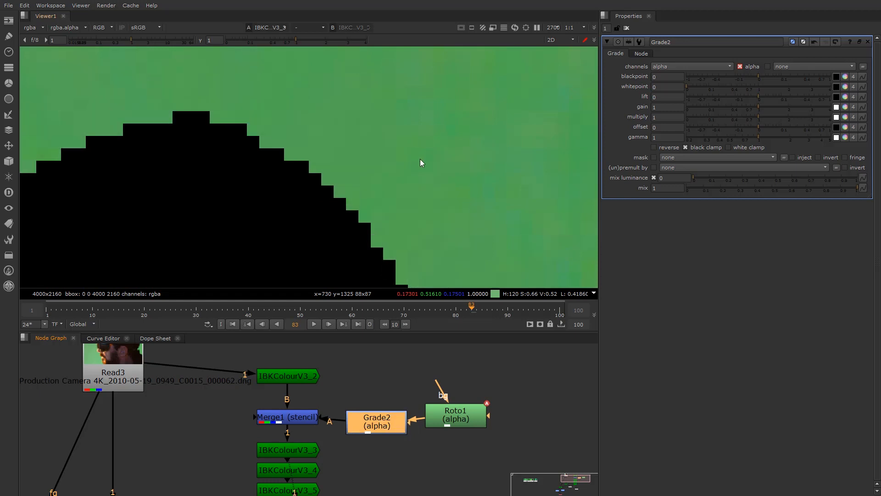
pyautogui.press('d')
pyautogui.press('d')
# Nudge Grade2 into place and select IBKGizmoV3_1 near Switch1
pyautogui.moveTo(378, 424); pyautogui.dragTo(373, 423)
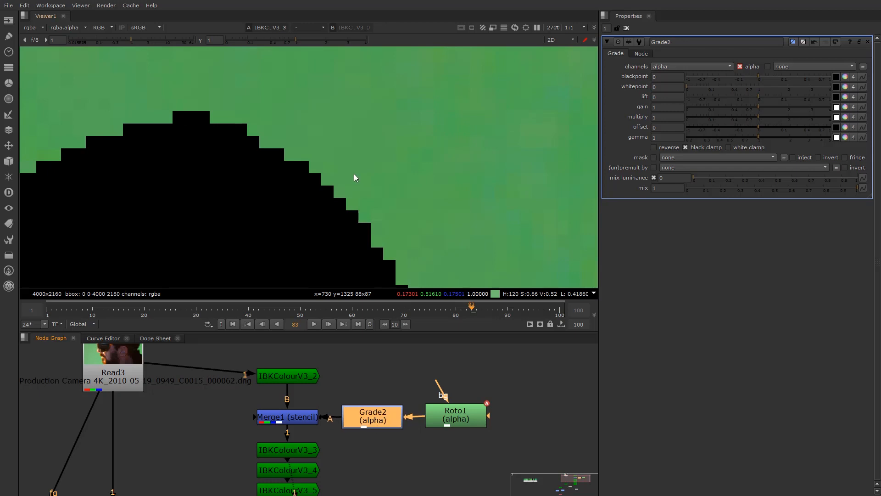
pyautogui.scroll(-6, 349, 174)
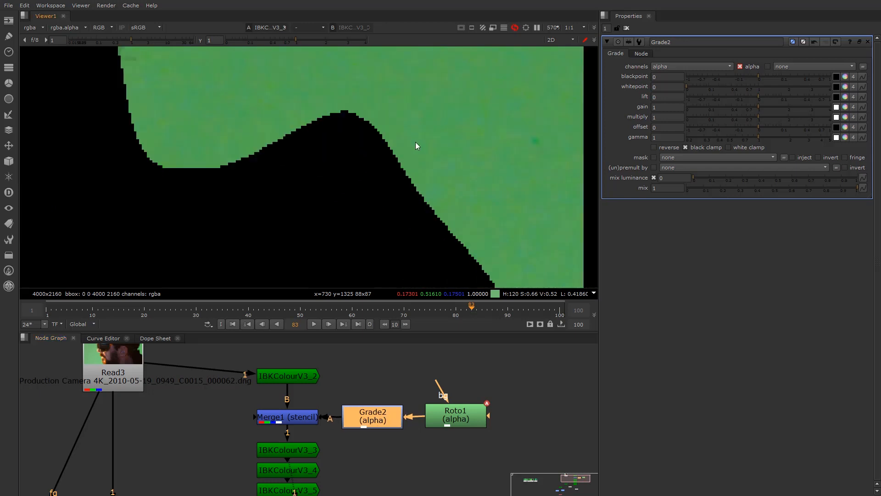
pyautogui.scroll(-3, 285, 468)
pyautogui.moveTo(269, 405); pyautogui.dragTo(272, 360, button='middle')
pyautogui.moveTo(274, 491); pyautogui.dragTo(324, 415, button='middle')
pyautogui.scroll(1, 290, 425)
pyautogui.click(141, 434)
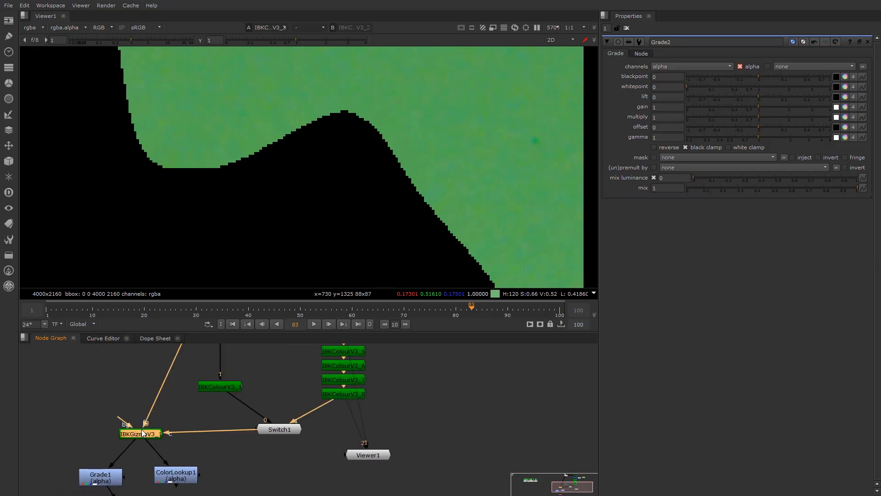
# View IBKGizmoV3_1's alpha channel and reframe the image
pyautogui.press('1')
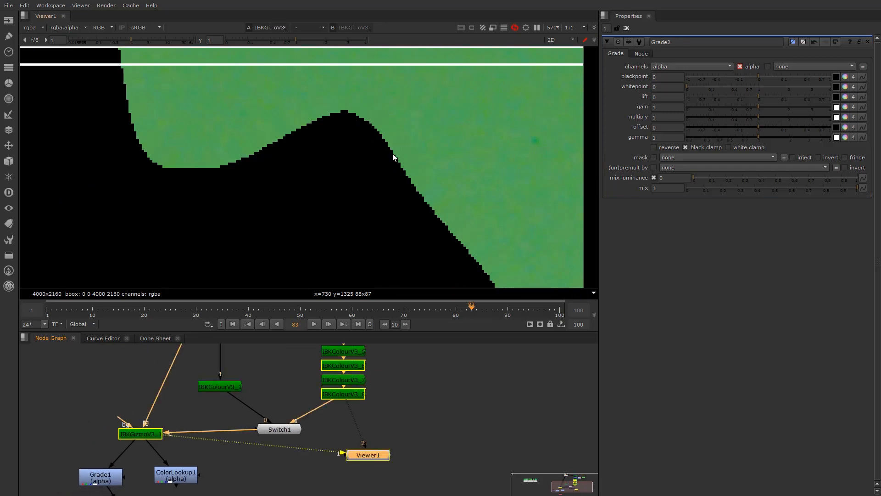
pyautogui.scroll(-4, 191, 118)
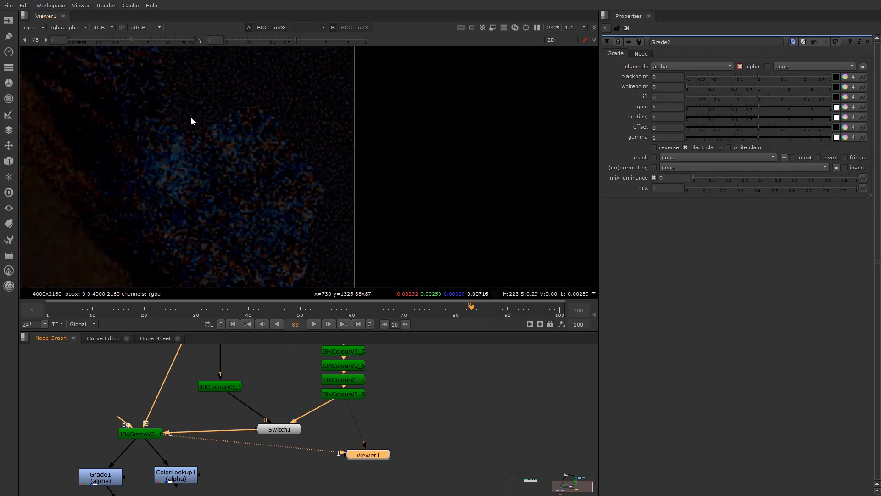
pyautogui.moveTo(123, 134); pyautogui.dragTo(397, 152, button='middle')
pyautogui.scroll(-3, 422, 193)
pyautogui.scroll(-3, 391, 212)
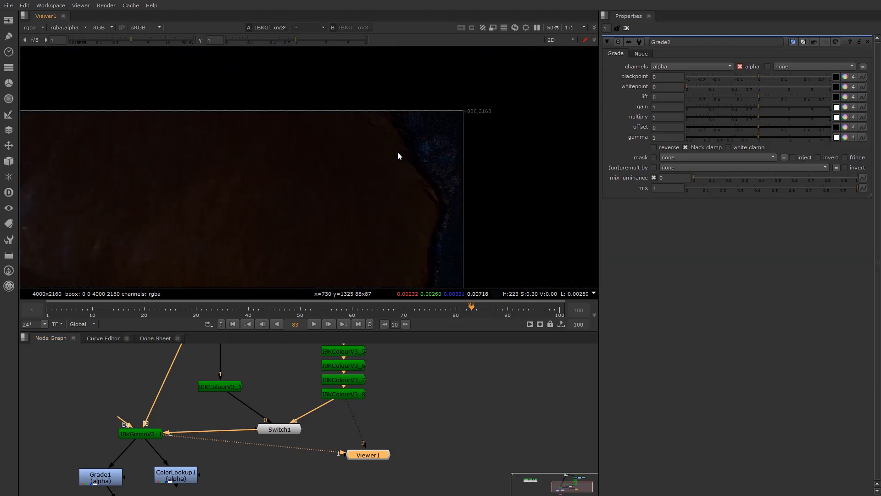
pyautogui.press('a')
pyautogui.scroll(4, 454, 152)
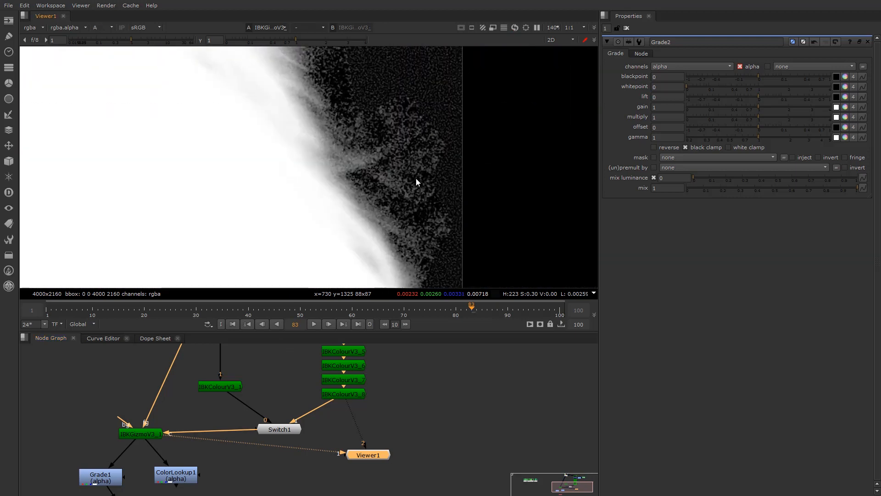
pyautogui.moveTo(416, 178); pyautogui.dragTo(403, 195, button='middle')
pyautogui.moveTo(355, 387); pyautogui.dragTo(318, 442, button='middle')
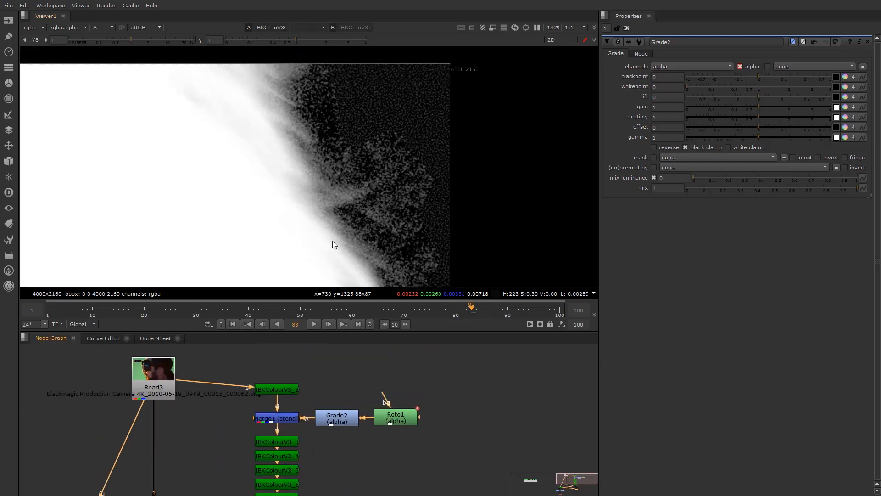
pyautogui.scroll(3, 355, 213)
pyautogui.scroll(-2, 354, 233)
# Toggle the Merge1 stencil on and off to compare matte noise
pyautogui.click(283, 418)
pyautogui.press('d')
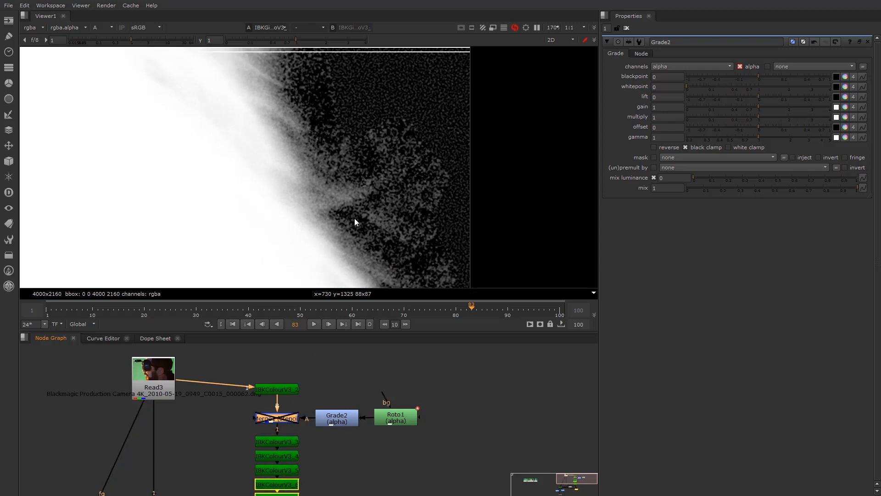
pyautogui.press('d')
pyautogui.press('d')
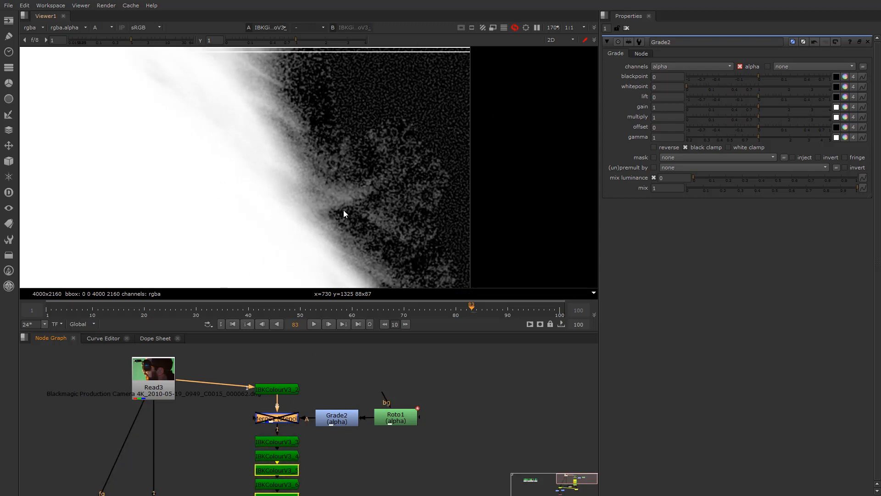
pyautogui.press('d')
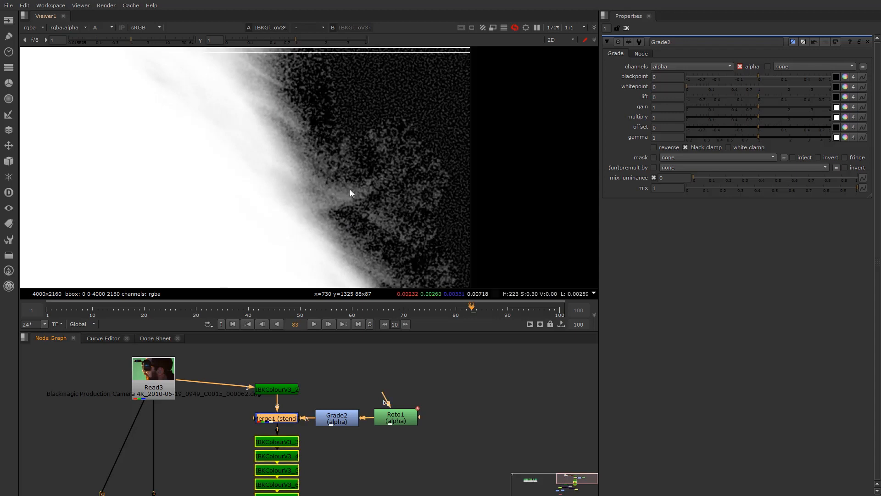
pyautogui.press('d')
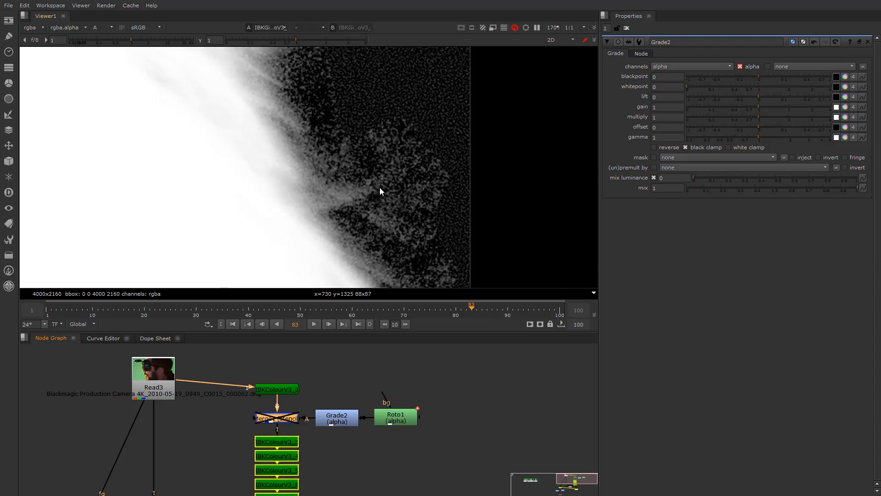
pyautogui.press('d')
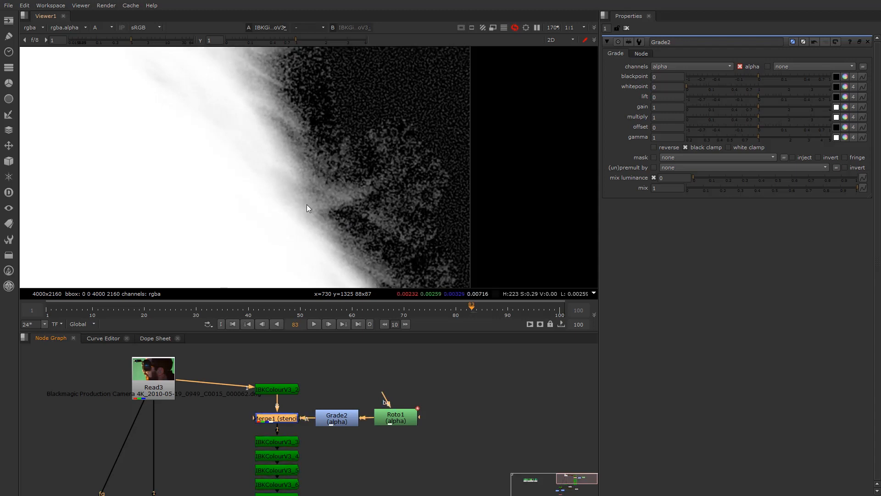
# View ColorLookup1's output and sample pixel values in the matte's background
pyautogui.scroll(-3, 319, 166)
pyautogui.scroll(-1, 320, 434)
pyautogui.scroll(-1, 320, 434)
pyautogui.moveTo(286, 474); pyautogui.dragTo(272, 402, button='middle')
pyautogui.scroll(3, 145, 456)
pyautogui.moveTo(152, 461); pyautogui.dragTo(171, 423, button='middle')
pyautogui.click(176, 445)
pyautogui.press('1')
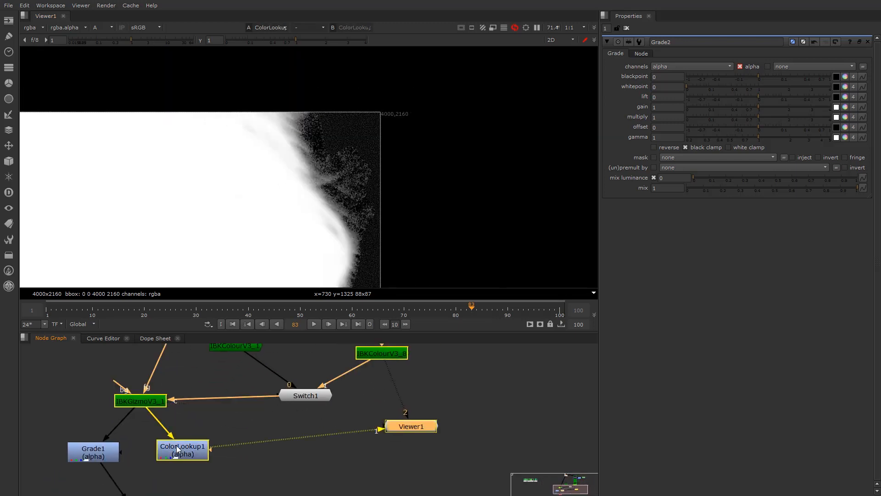
pyautogui.scroll(5, 376, 242)
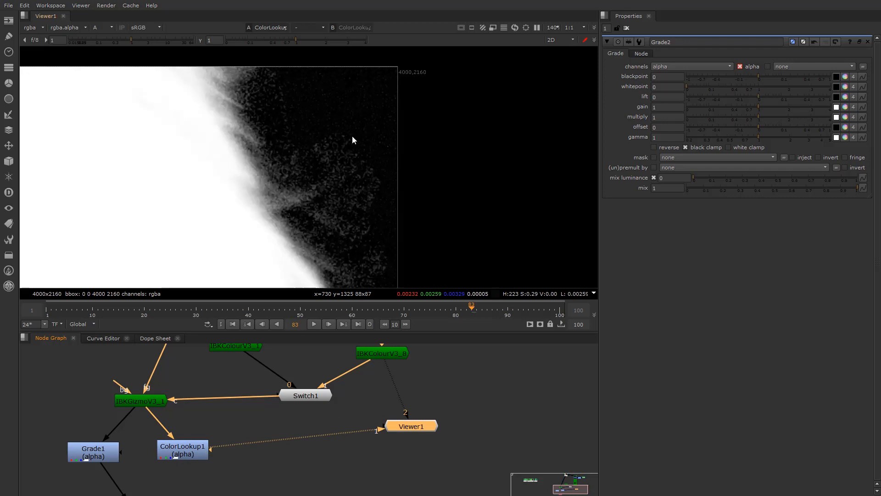
pyautogui.keyDown('ctrl'); pyautogui.click(331, 148); pyautogui.keyUp('ctrl')
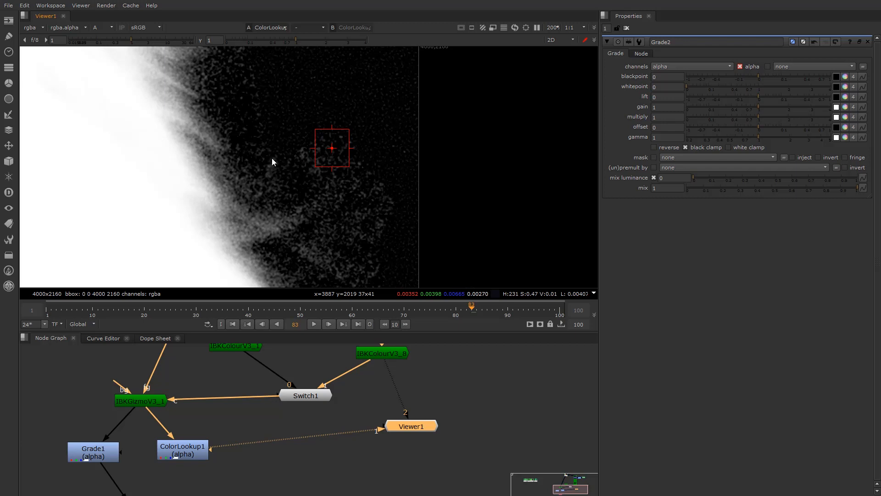
# Pan across the matte, then toggle Merge1 off and back on to keep the stencil active
pyautogui.scroll(-4, 391, 199)
pyautogui.moveTo(392, 203); pyautogui.dragTo(450, 195, button='middle')
pyautogui.scroll(-2, 440, 198)
pyautogui.moveTo(378, 227); pyautogui.dragTo(329, 205, button='middle')
pyautogui.scroll(3, 344, 169)
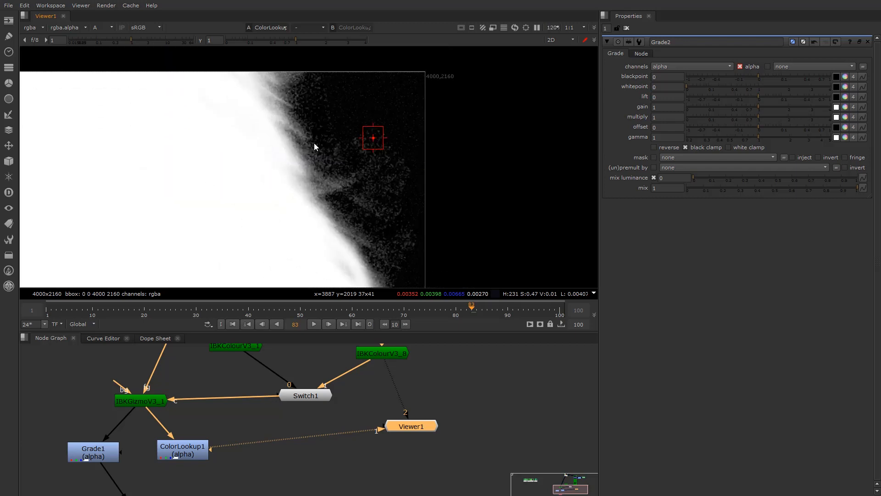
pyautogui.scroll(-4, 318, 372)
pyautogui.moveTo(319, 372); pyautogui.dragTo(297, 400, button='middle')
pyautogui.scroll(5, 317, 404)
pyautogui.click(309, 416)
pyautogui.press('d')
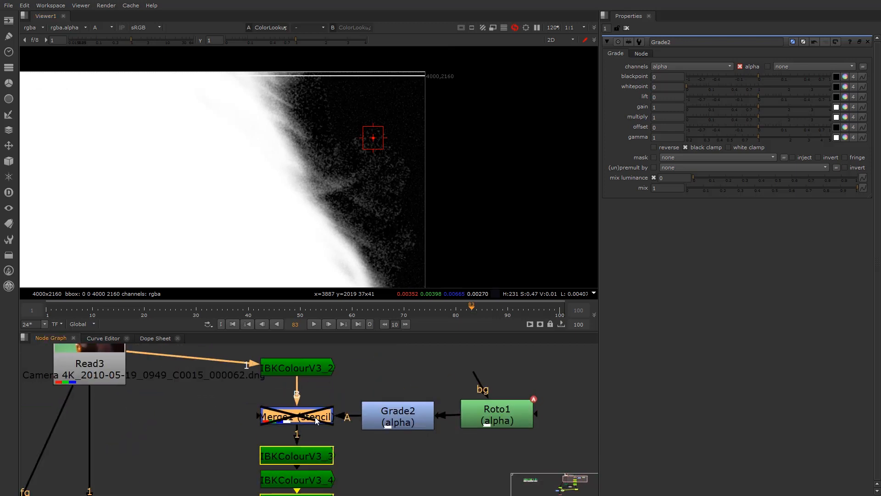
pyautogui.press('d')
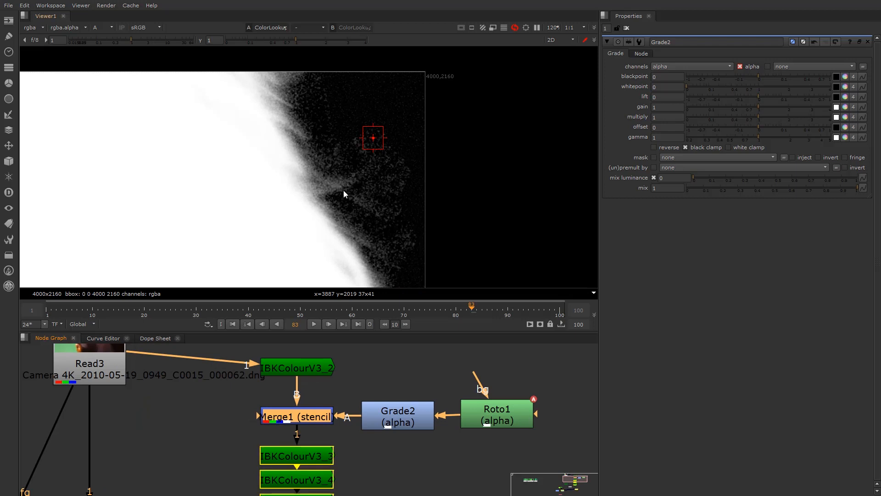
pyautogui.scroll(-3, 306, 208)
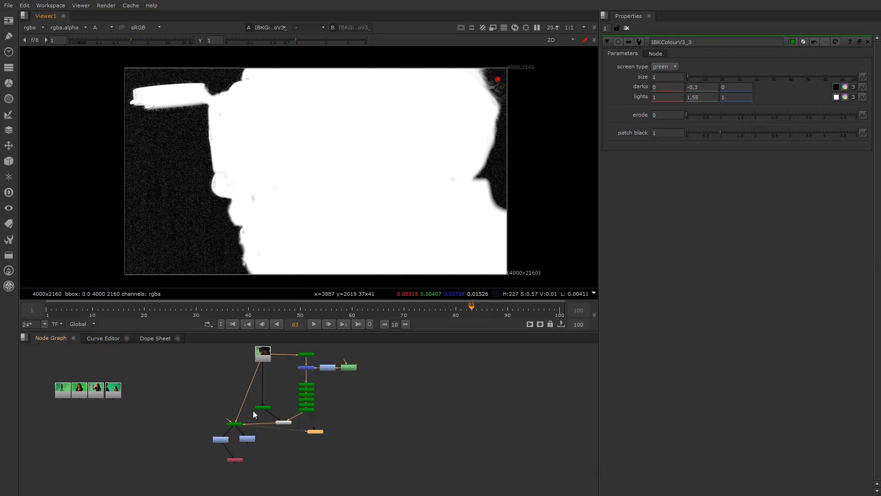
# Move the timeline to frame 42 and select the Read3 plate node
pyautogui.moveTo(252, 411); pyautogui.dragTo(267, 426, button='middle')
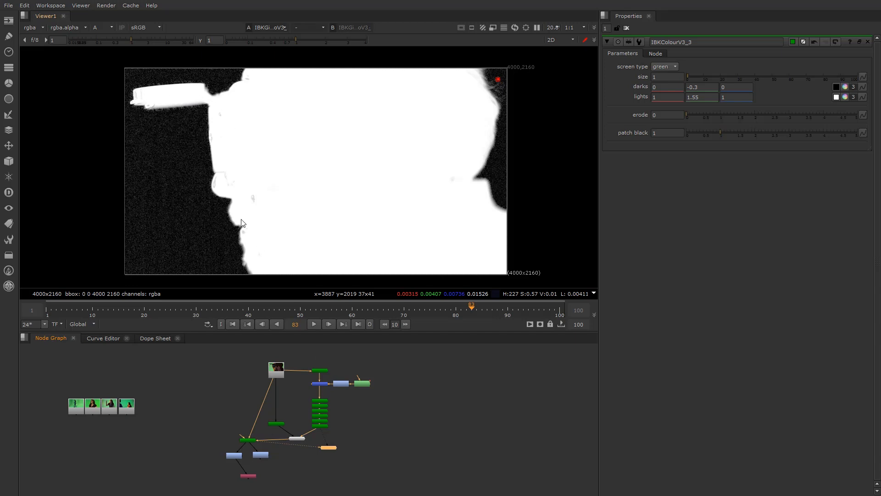
pyautogui.scroll(5, 222, 198)
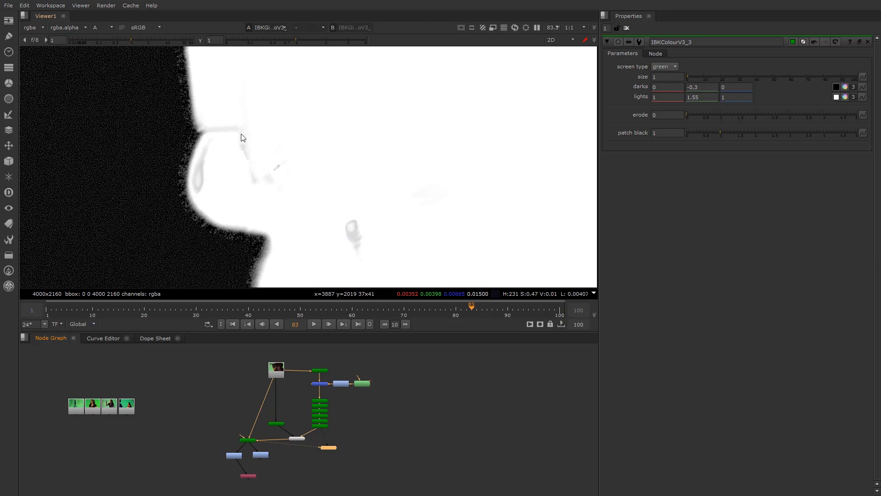
pyautogui.scroll(-5, 334, 220)
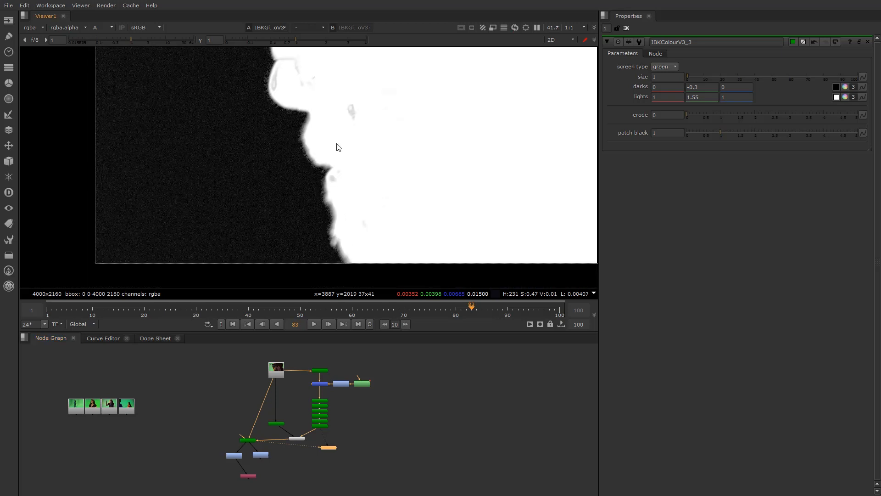
pyautogui.scroll(-1, 216, 205)
pyautogui.moveTo(414, 156); pyautogui.dragTo(328, 244, button='middle')
pyautogui.scroll(1, 206, 203)
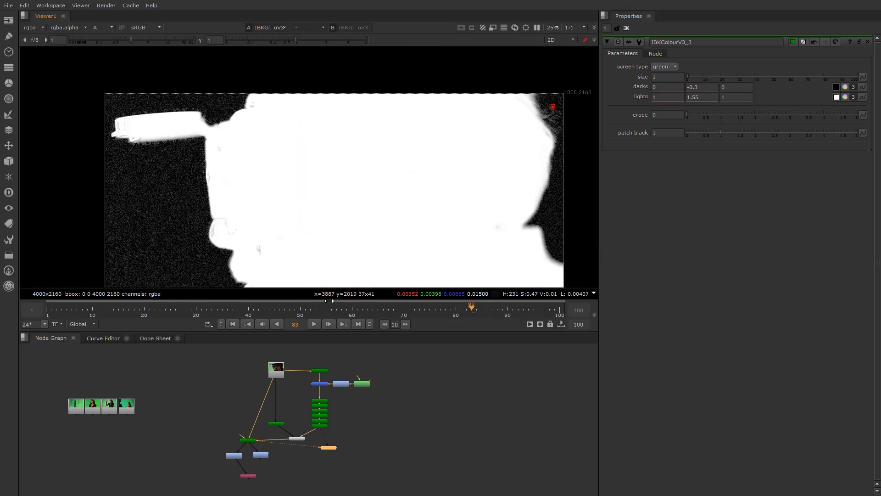
pyautogui.click(302, 314)
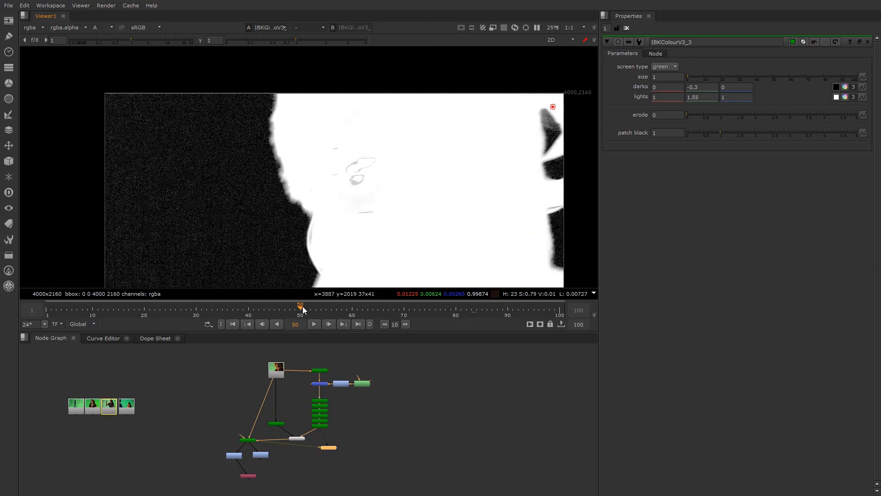
pyautogui.click(258, 313)
pyautogui.click(278, 371)
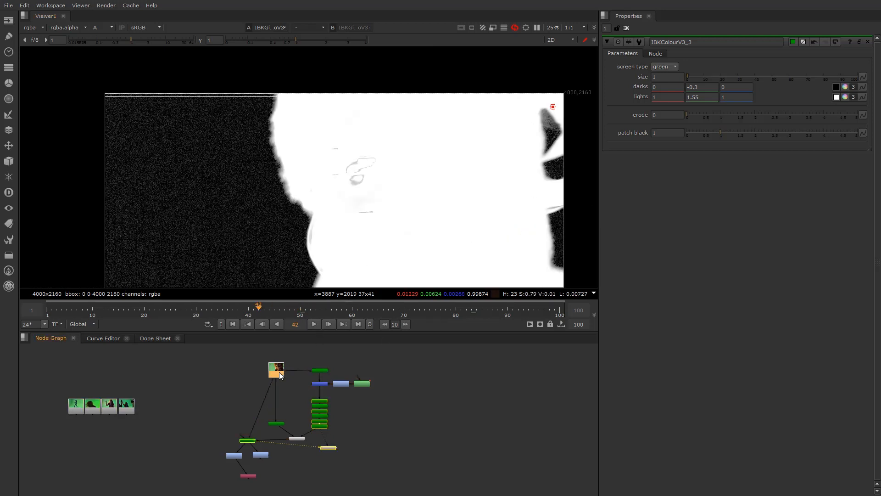
# Show Read3 in RGB colour and scrub the timeline through frames 39 and 35 to 41
pyautogui.press('1')
pyautogui.press('a')
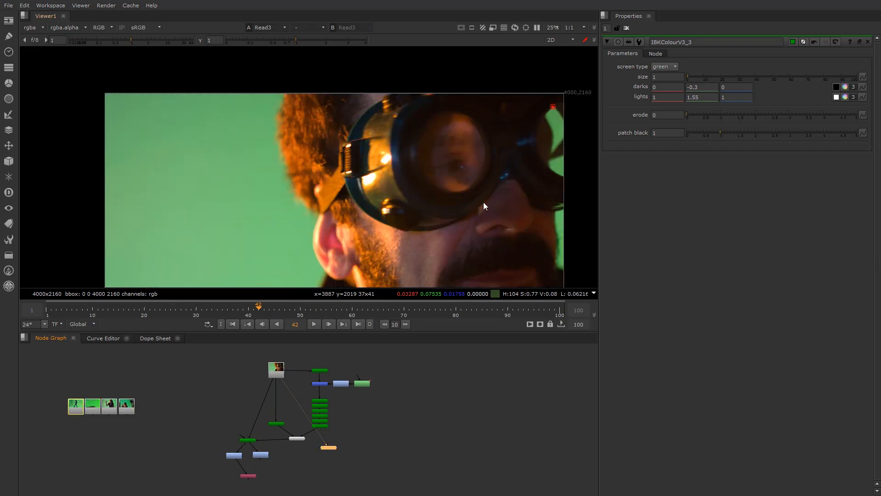
pyautogui.scroll(5, 563, 216)
pyautogui.click(241, 315)
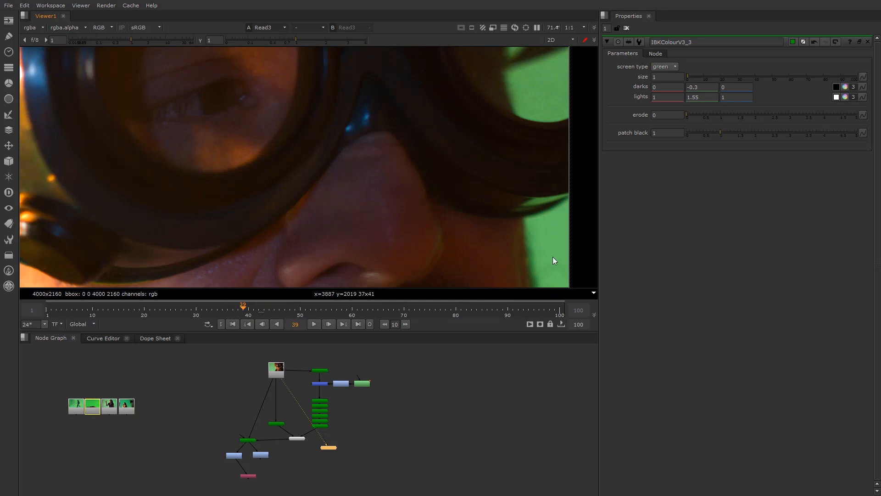
pyautogui.scroll(1, 504, 275)
pyautogui.click(222, 309)
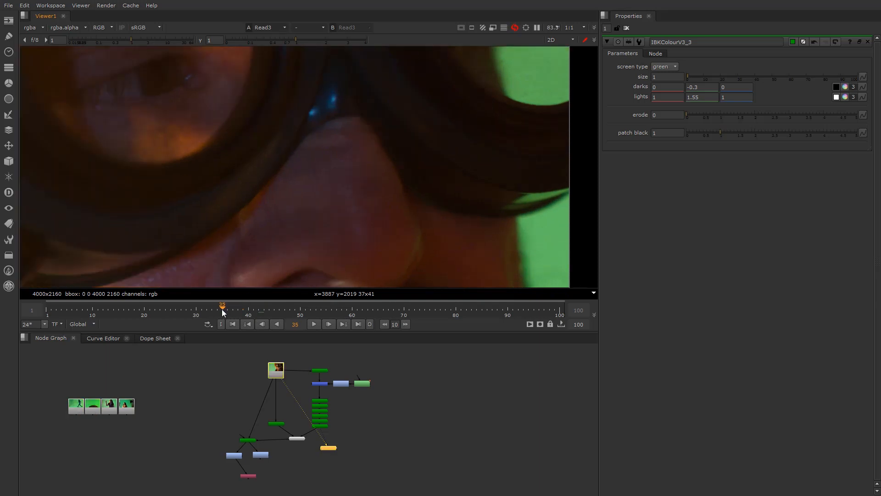
pyautogui.click(247, 314)
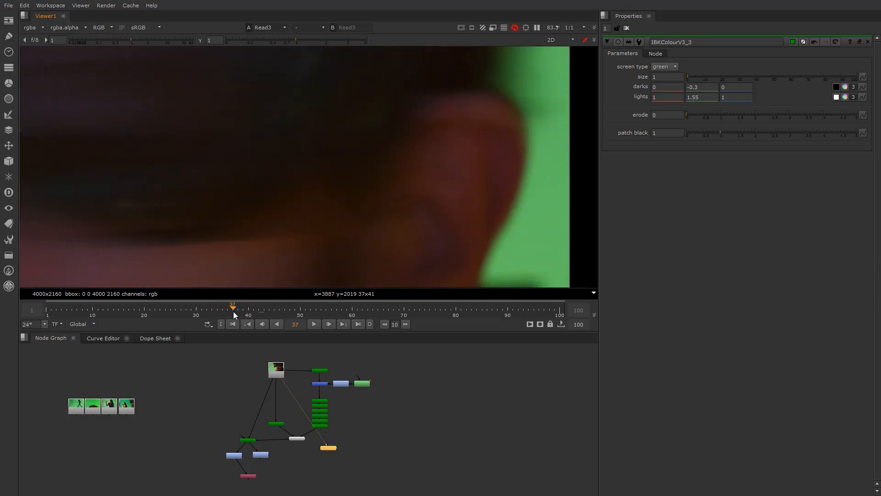
pyautogui.click(253, 313)
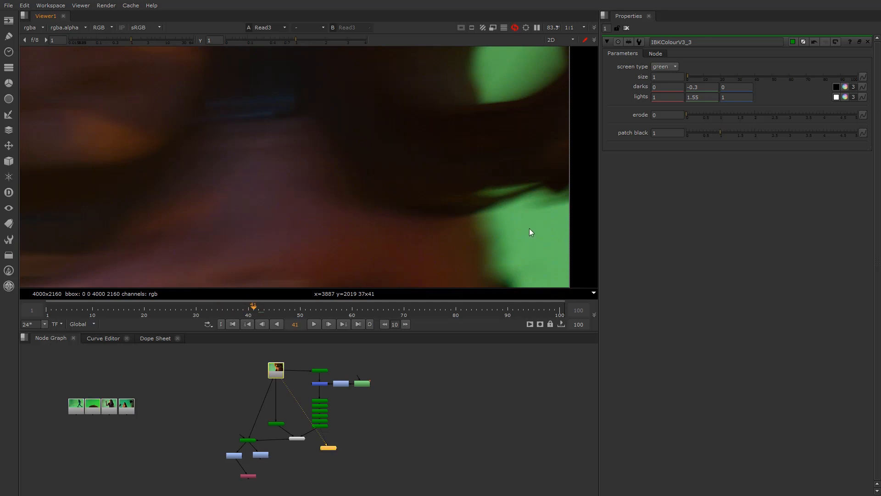
# Connect the viewer to the IBKGizmoV3 key node's output
pyautogui.scroll(2, 543, 222)
pyautogui.scroll(1, 564, 193)
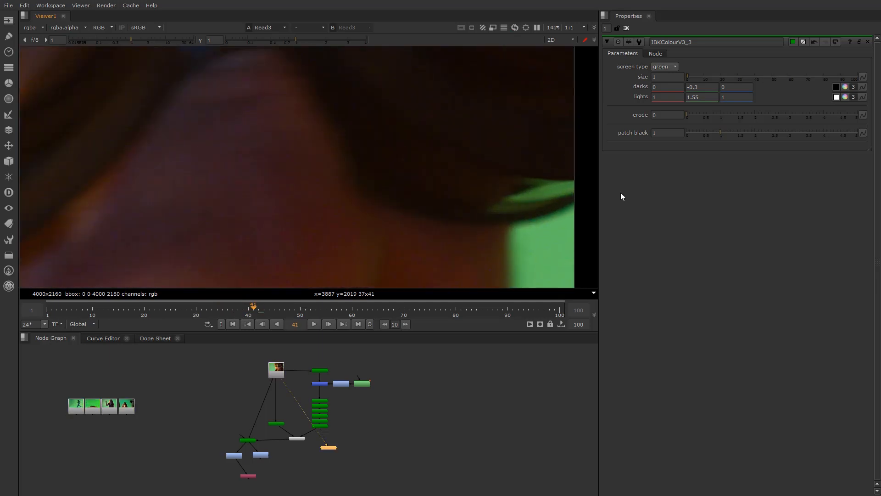
pyautogui.scroll(3, 321, 413)
pyautogui.click(239, 427)
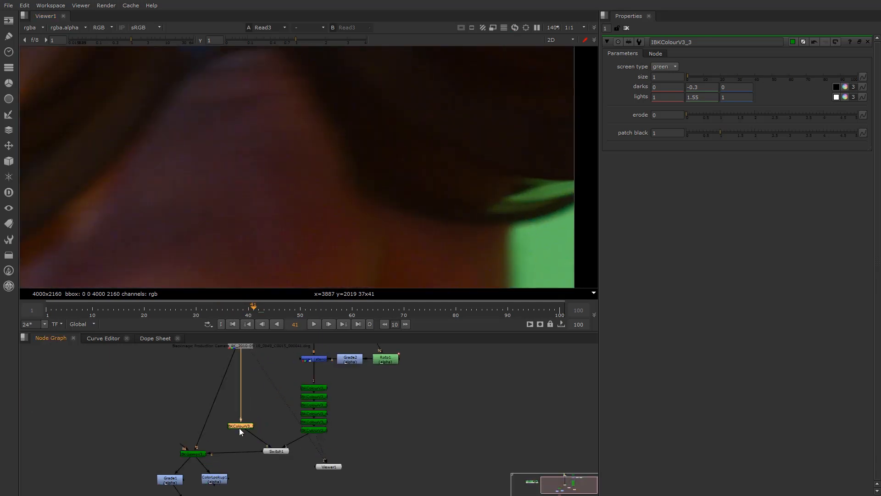
pyautogui.click(184, 454)
pyautogui.press('1')
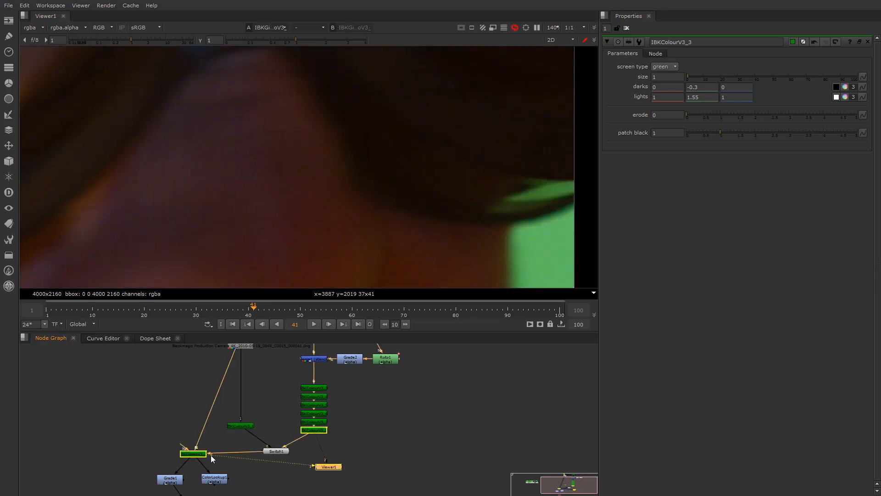
# Switch to the IBK key's alpha channel and zoom around the whole matte
pyautogui.press('a')
pyautogui.scroll(-6, 257, 158)
pyautogui.moveTo(225, 192); pyautogui.dragTo(364, 191, button='middle')
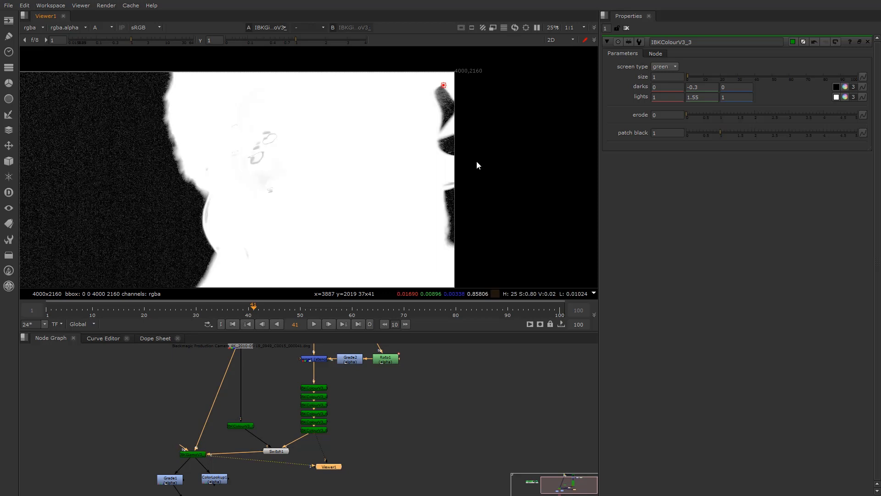
pyautogui.scroll(6, 454, 160)
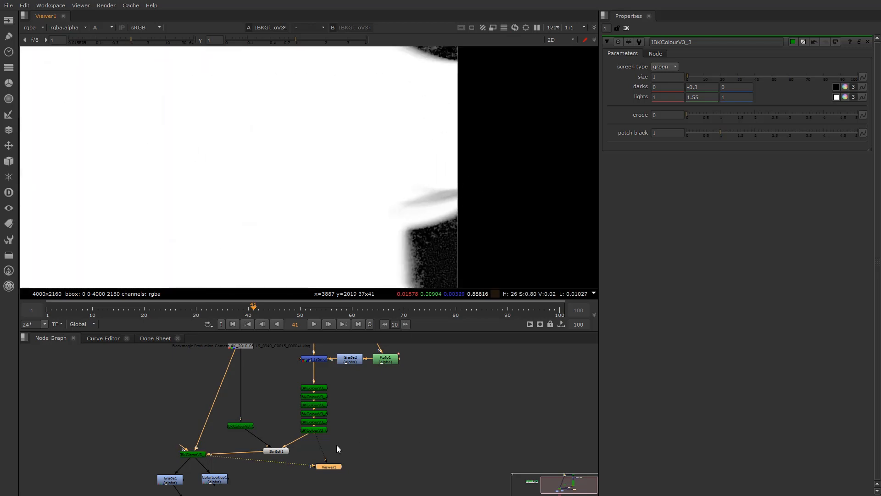
pyautogui.scroll(-3, 337, 445)
pyautogui.scroll(2, 230, 434)
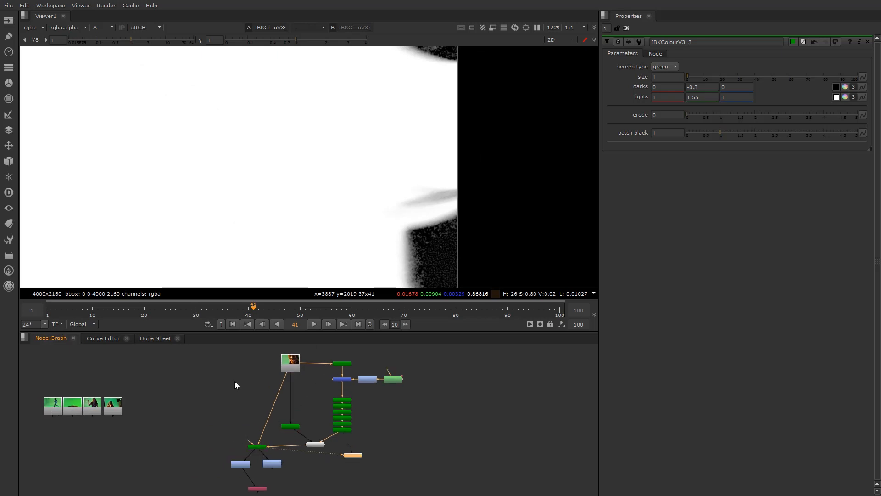
pyautogui.scroll(3, 235, 385)
# Select and clear the IBKColour node stack while shifting the matte view left
pyautogui.click(239, 409)
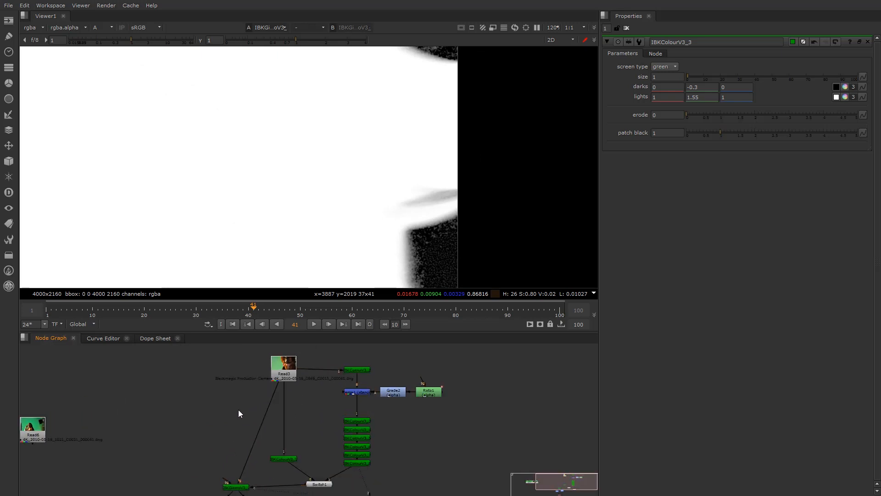
pyautogui.moveTo(206, 413); pyautogui.dragTo(392, 482)
pyautogui.click(226, 429)
pyautogui.scroll(-2, 456, 166)
pyautogui.scroll(-3, 395, 183)
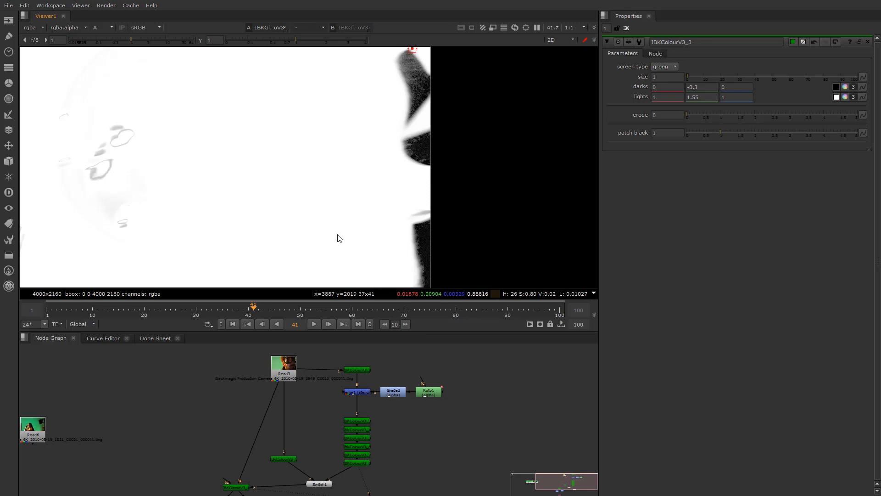
pyautogui.scroll(2, 338, 219)
pyautogui.moveTo(384, 223); pyautogui.dragTo(307, 221, button='middle')
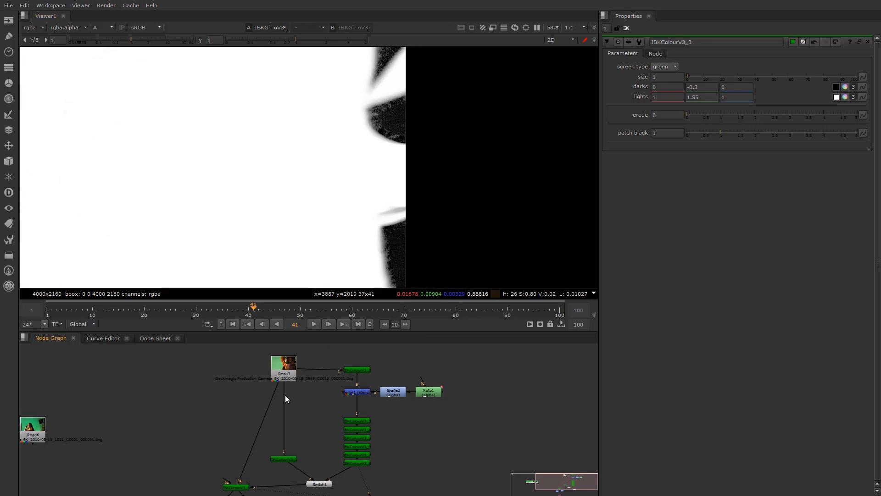
# Pan the Node Graph over to the unused Read8, Read4 and Read6 green-screen plates
pyautogui.scroll(-1, 180, 390)
pyautogui.moveTo(218, 416); pyautogui.dragTo(406, 418, button='middle')
pyautogui.scroll(4, 536, 395)
pyautogui.scroll(1, 540, 394)
pyautogui.moveTo(467, 404); pyautogui.dragTo(357, 423, button='middle')
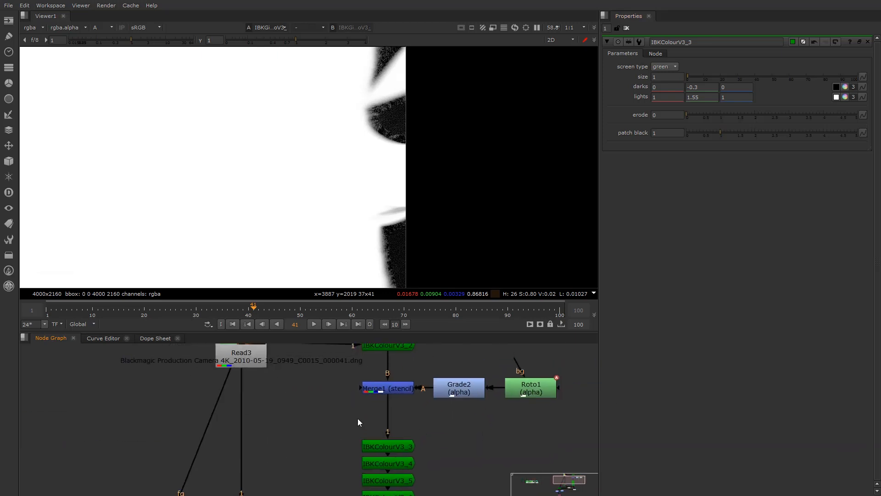
pyautogui.scroll(-2, 64, 440)
pyautogui.moveTo(65, 440); pyautogui.dragTo(248, 405, button='middle')
pyautogui.scroll(1, 168, 415)
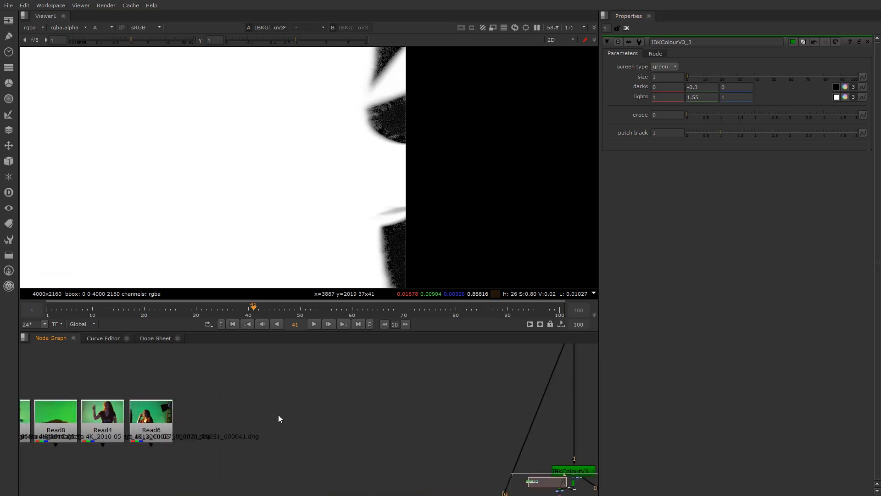
pyautogui.moveTo(176, 414); pyautogui.dragTo(378, 411, button='middle')
pyautogui.scroll(3, 316, 403)
# Show the Read6 green-screen plate in the viewer with channels switched from alpha to RGB
pyautogui.click(258, 415)
pyautogui.click(337, 411)
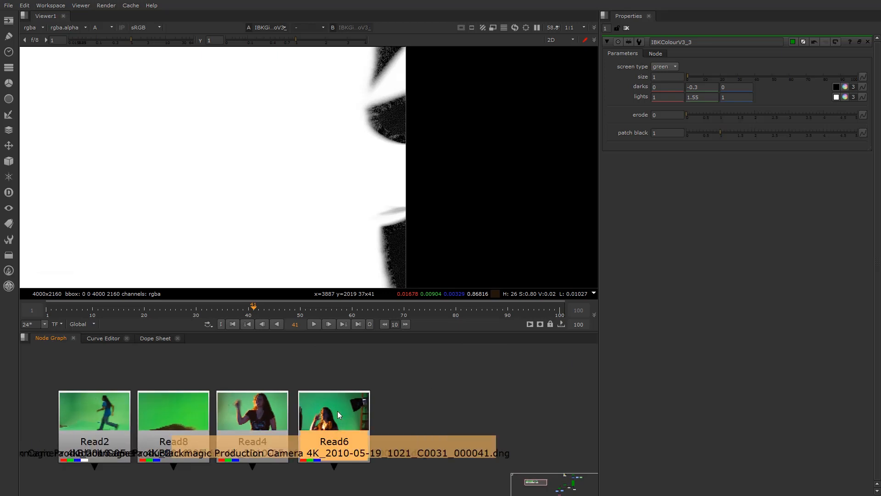
pyautogui.press('1')
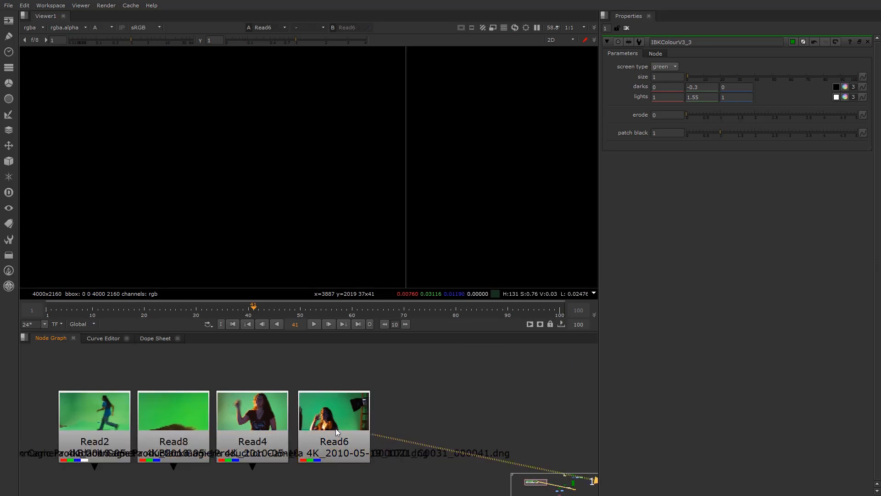
pyautogui.click(153, 28)
pyautogui.click(107, 28)
pyautogui.click(109, 37)
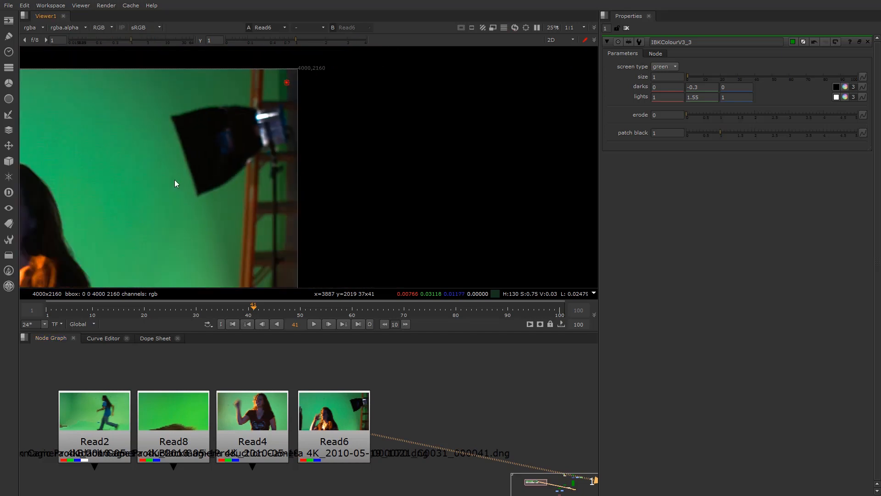
# Zoom in on the woman's face and hand, then attach a new Roto node to Read6
pyautogui.moveTo(173, 180); pyautogui.dragTo(433, 174, button='middle')
pyautogui.scroll(6, 225, 216)
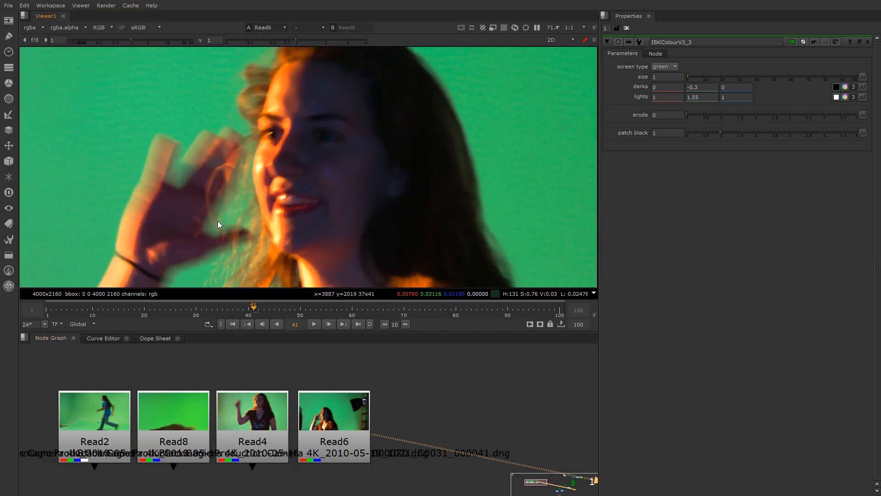
pyautogui.moveTo(238, 238); pyautogui.dragTo(257, 187, button='middle')
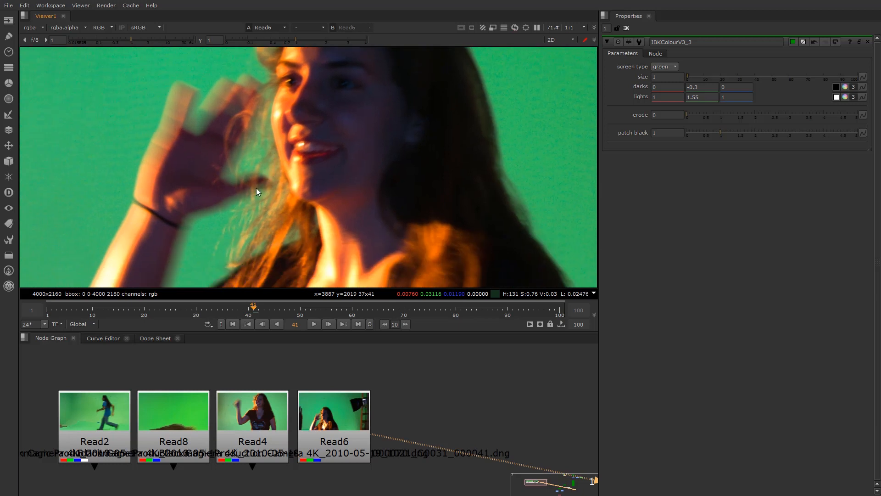
pyautogui.moveTo(341, 419); pyautogui.dragTo(341, 422)
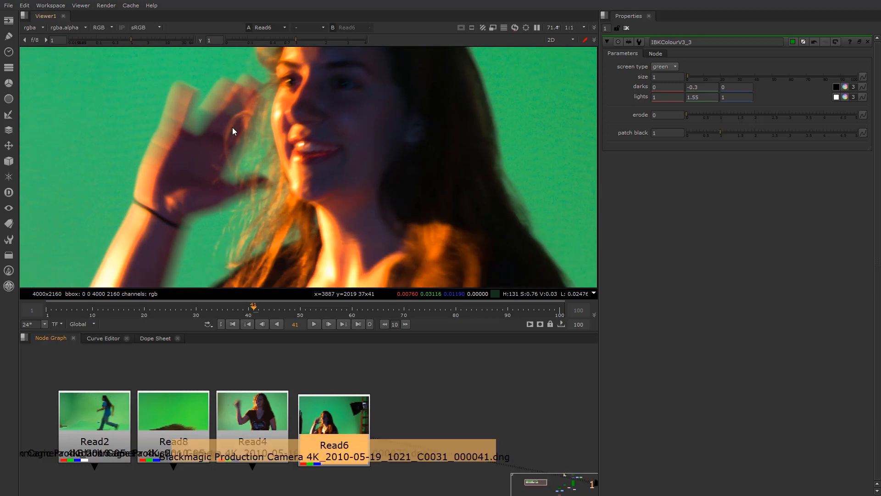
pyautogui.scroll(-2, 233, 128)
pyautogui.moveTo(233, 170); pyautogui.dragTo(230, 213, button='middle')
pyautogui.scroll(1, 220, 228)
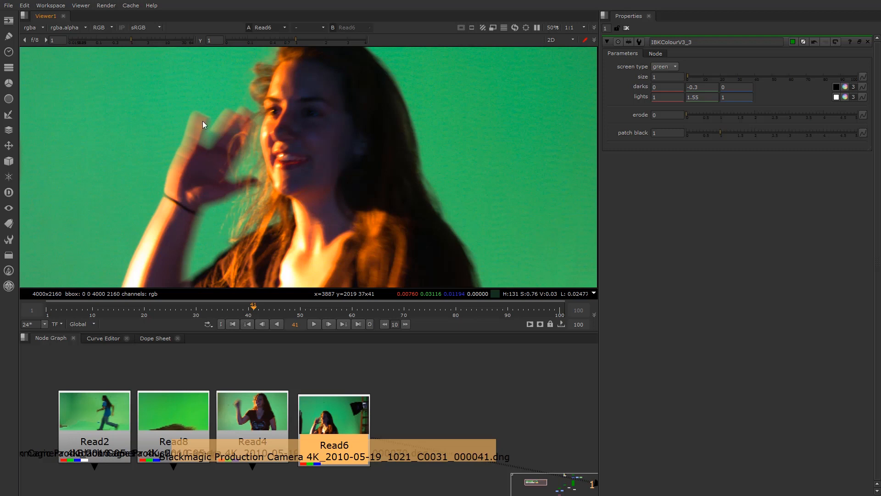
pyautogui.scroll(-2, 198, 107)
pyautogui.scroll(1, 202, 117)
pyautogui.scroll(1, 202, 118)
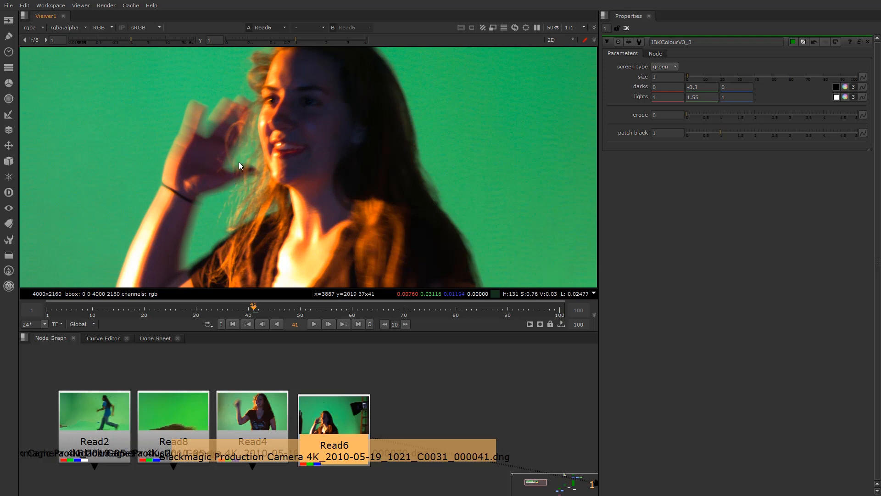
pyautogui.scroll(5, 240, 158)
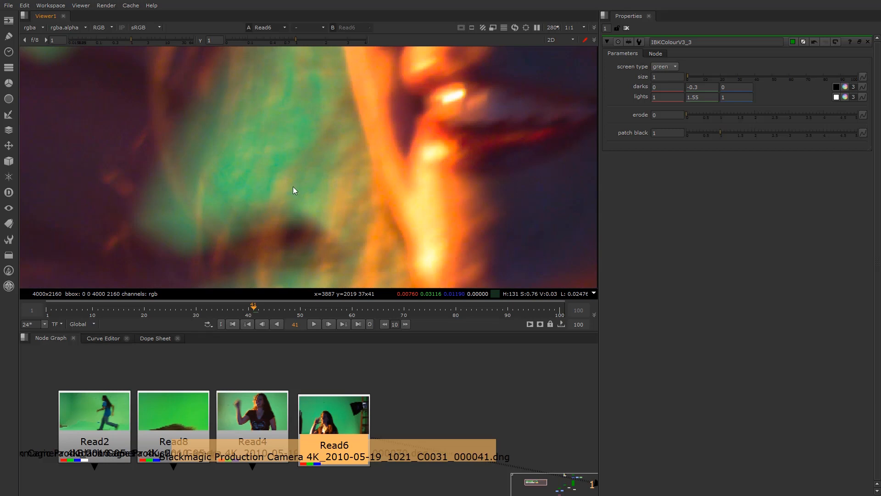
pyautogui.scroll(-5, 238, 186)
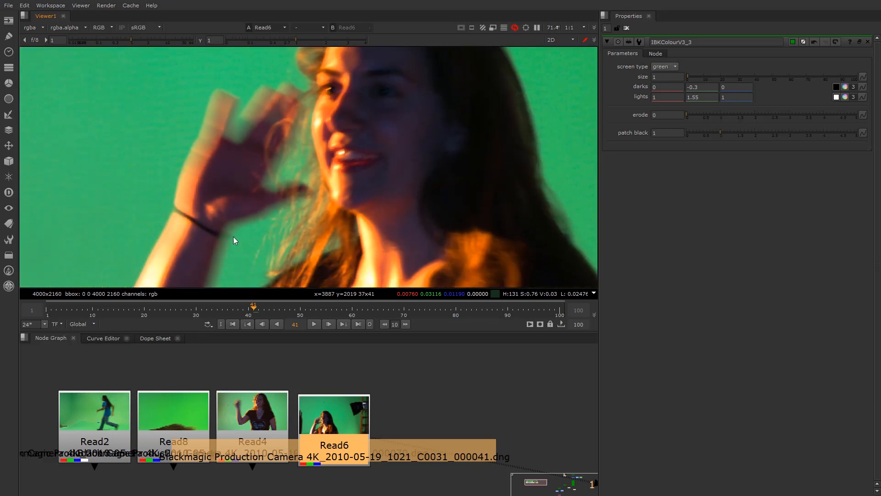
pyautogui.scroll(-2, 258, 181)
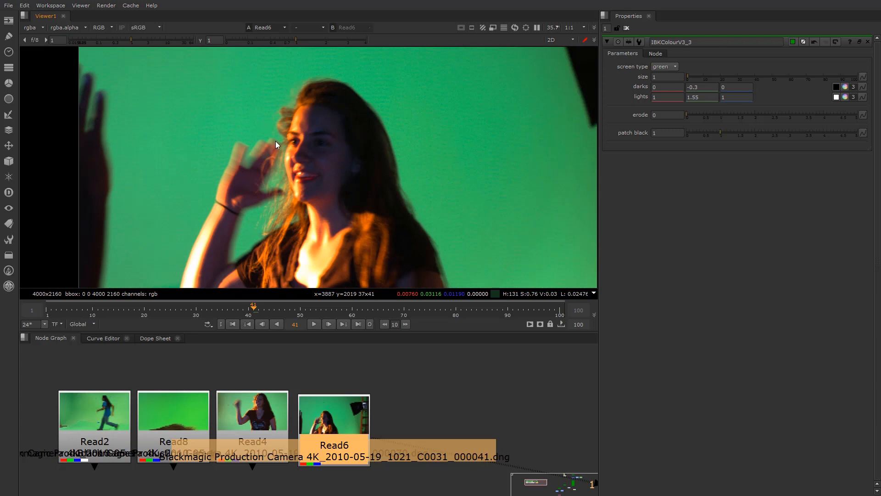
pyautogui.scroll(2, 260, 227)
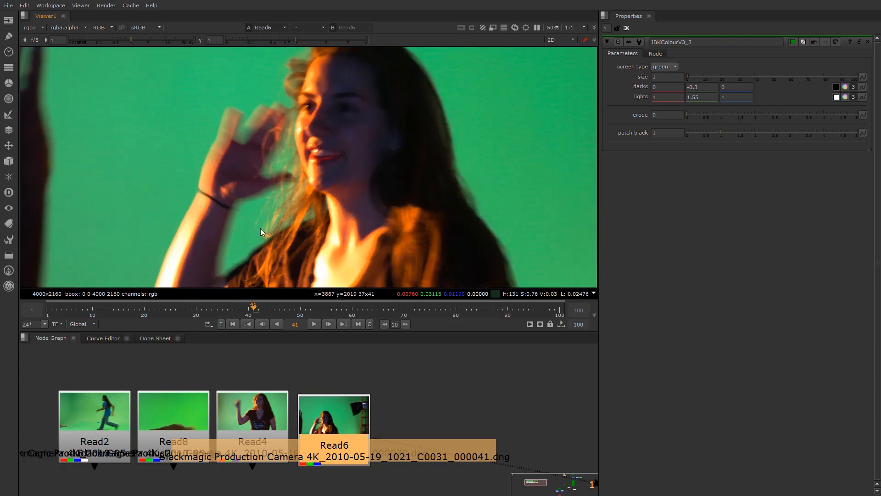
pyautogui.scroll(-2, 347, 373)
pyautogui.scroll(3, 313, 368)
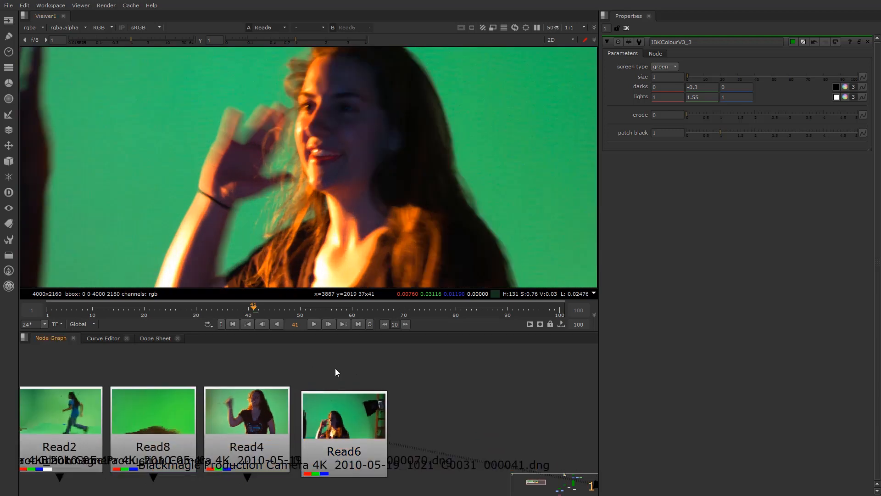
pyautogui.press('o')
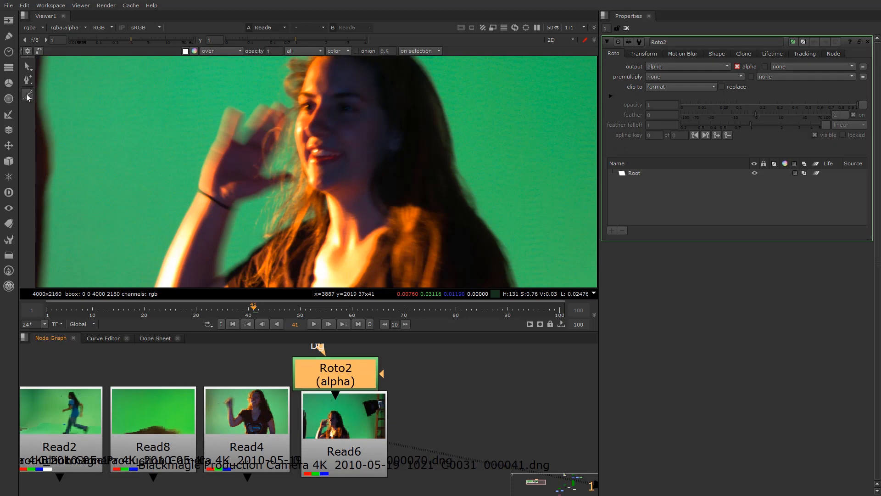
# Draw closed shape Bezier1 around the woman's head with six points
pyautogui.click(289, 67)
pyautogui.click(271, 117)
pyautogui.click(265, 152)
pyautogui.click(262, 203)
pyautogui.click(300, 219)
pyautogui.click(326, 109)
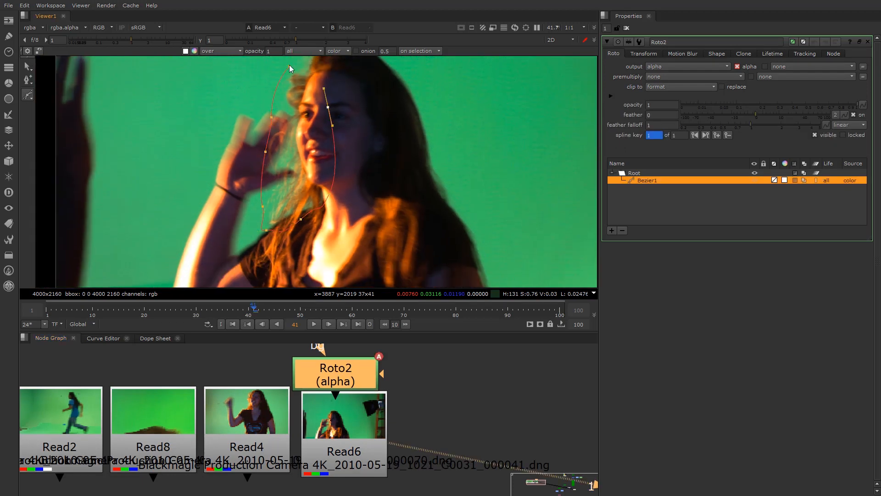
pyautogui.click(289, 66)
# Draw closed shape Bezier2 along the right edge of her hair down to her shoulder
pyautogui.scroll(-2, 313, 210)
pyautogui.moveTo(313, 211); pyautogui.dragTo(212, 196, button='middle')
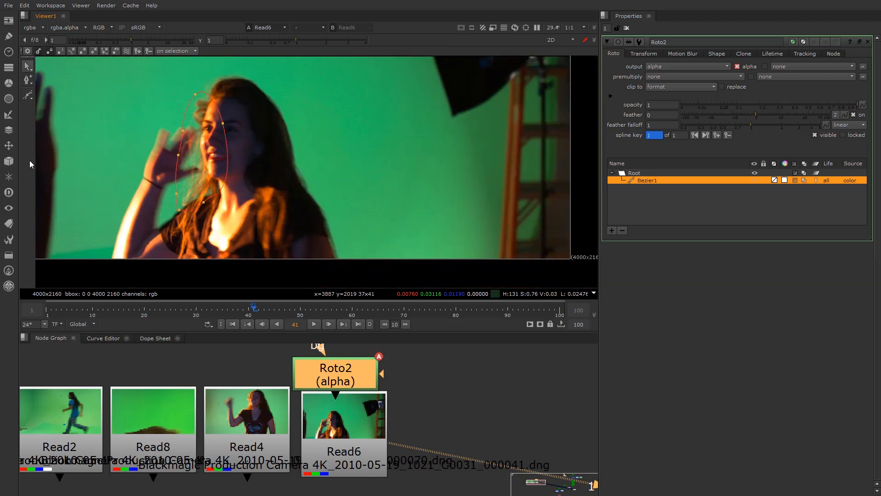
pyautogui.click(28, 95)
pyautogui.scroll(1, 357, 178)
pyautogui.moveTo(275, 162); pyautogui.dragTo(287, 164)
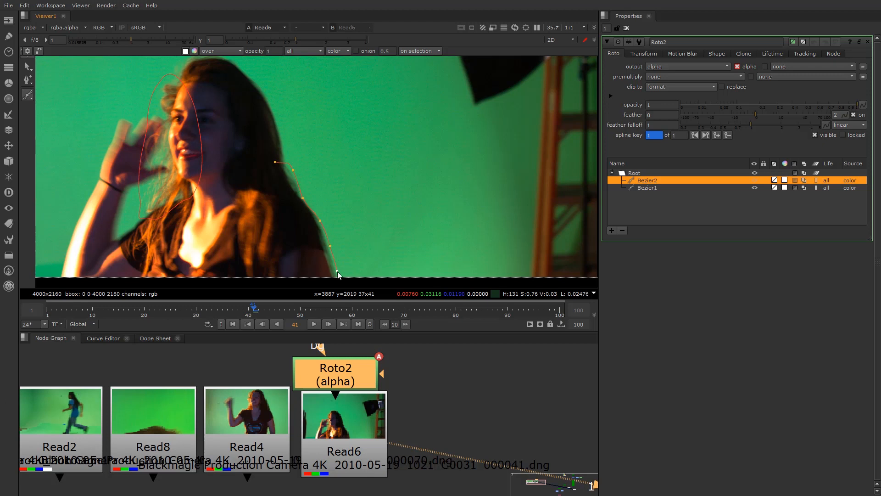
pyautogui.click(326, 272)
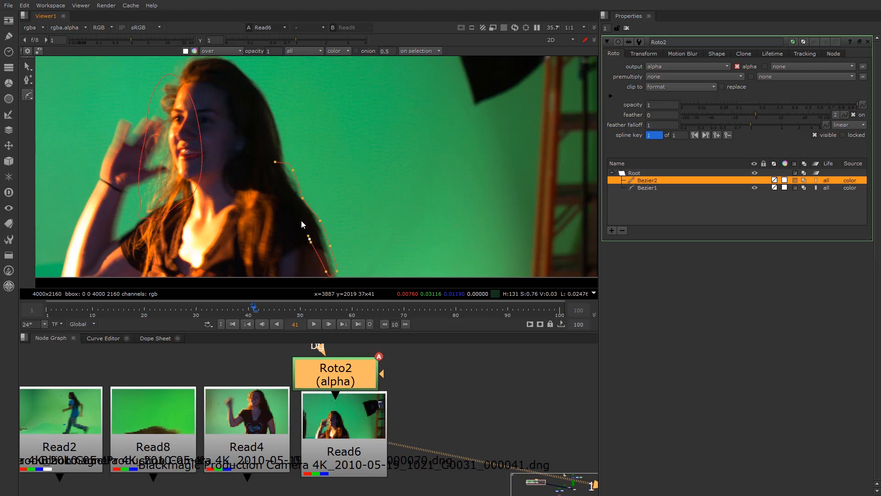
pyautogui.click(275, 162)
pyautogui.scroll(-1, 246, 173)
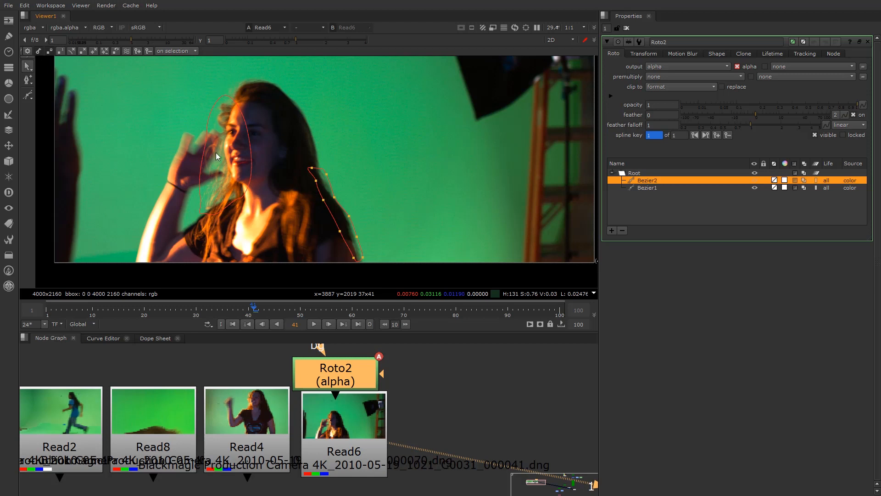
pyautogui.scroll(-2, 404, 408)
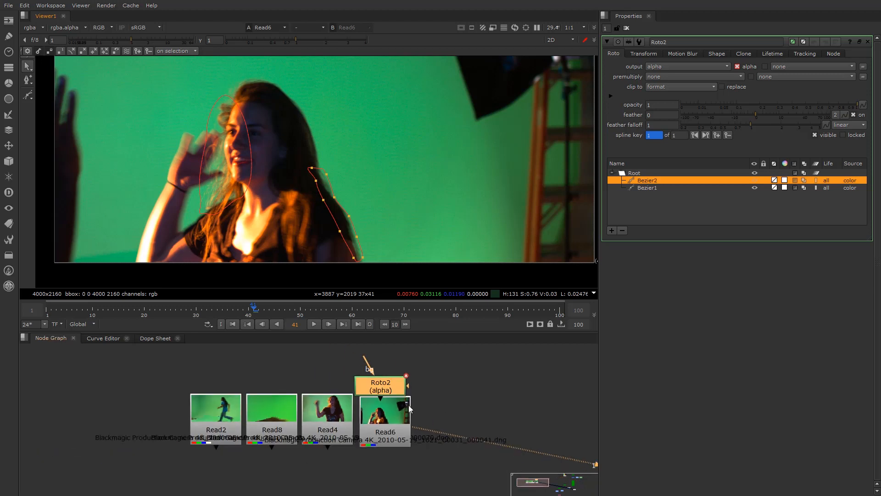
pyautogui.scroll(2, 318, 431)
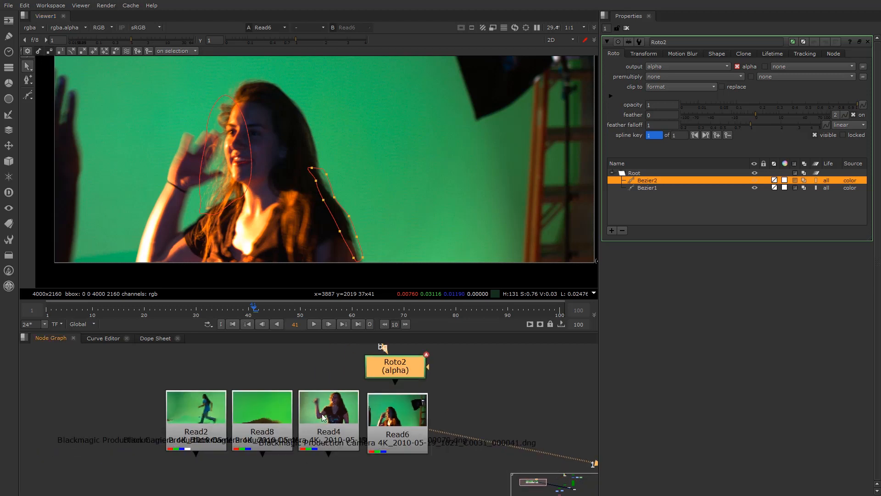